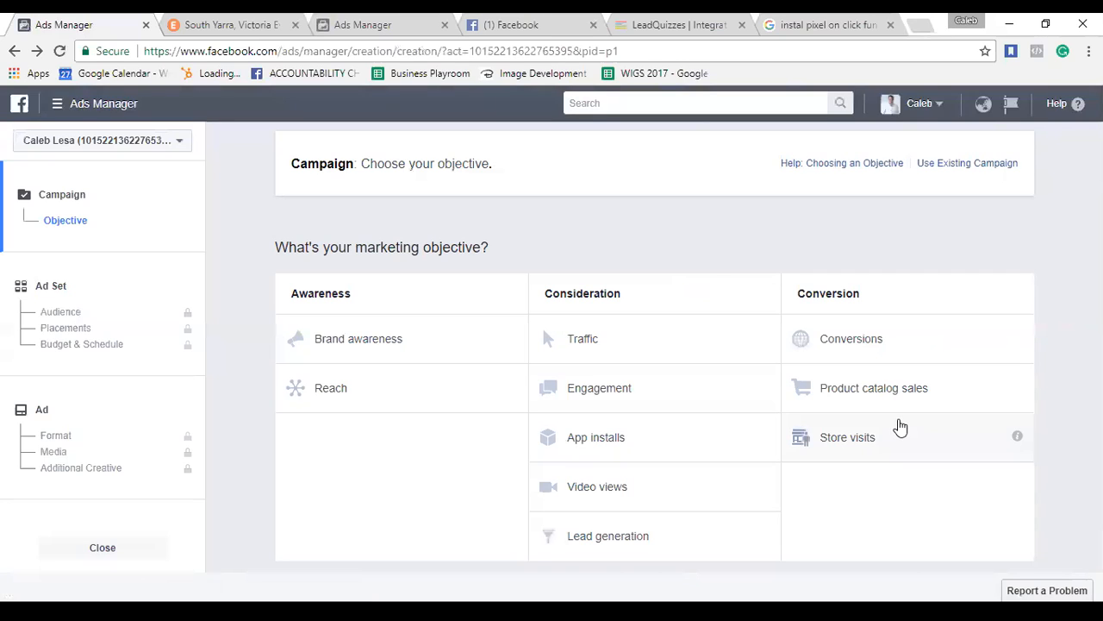
# Pick Store visits under Conversion and scroll to review the default campaign name.
pyautogui.click(900, 427)
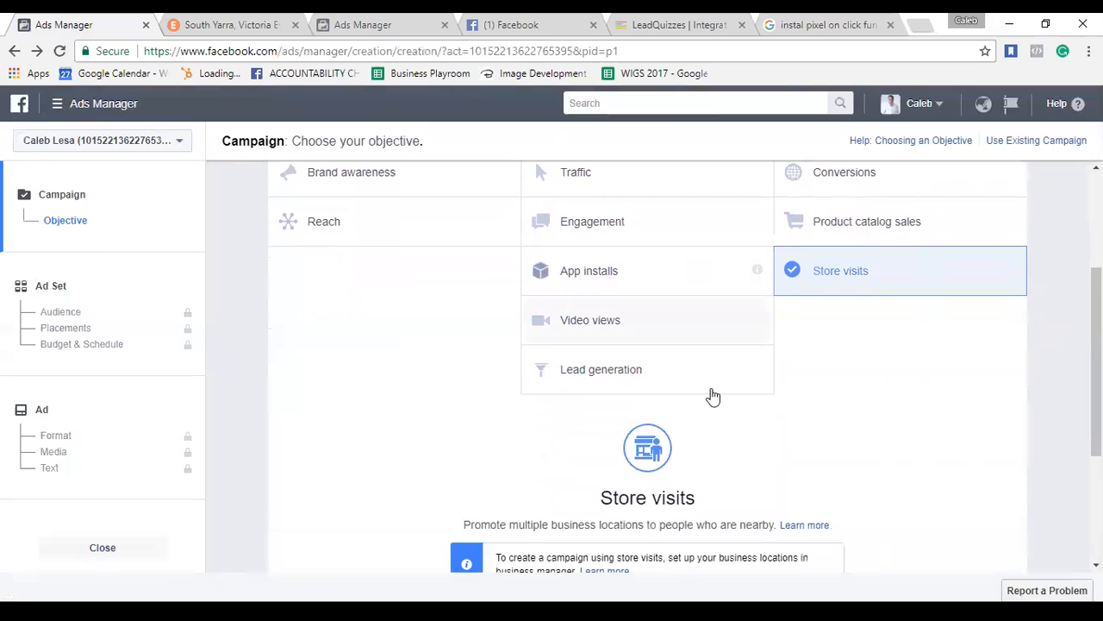
pyautogui.scroll(1, 856, 368)
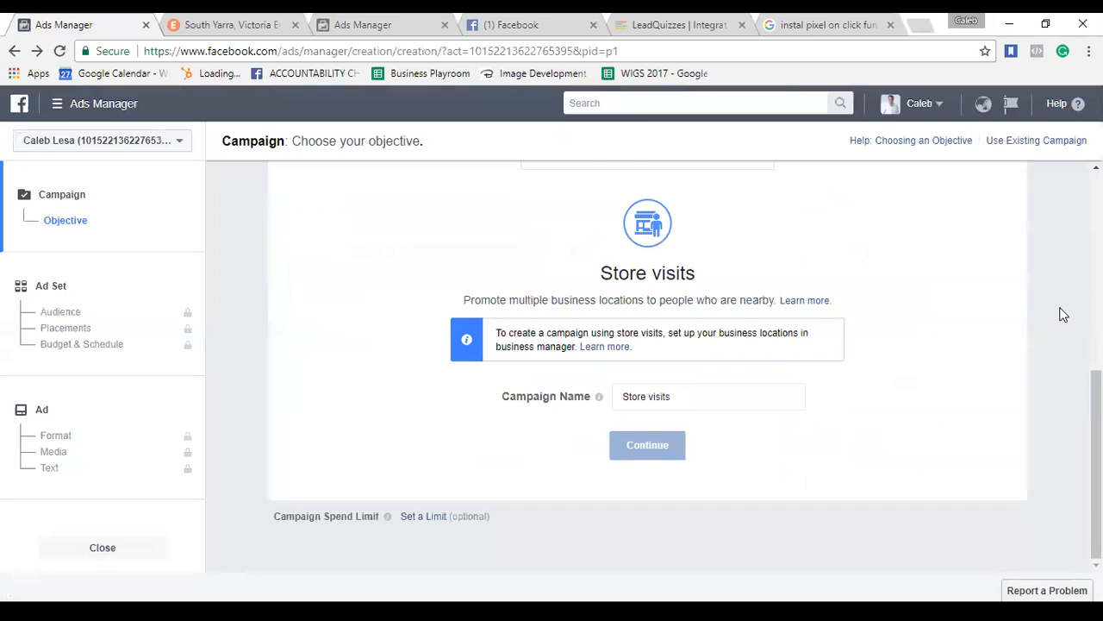
pyautogui.scroll(1, 1064, 315)
pyautogui.scroll(5, 1064, 315)
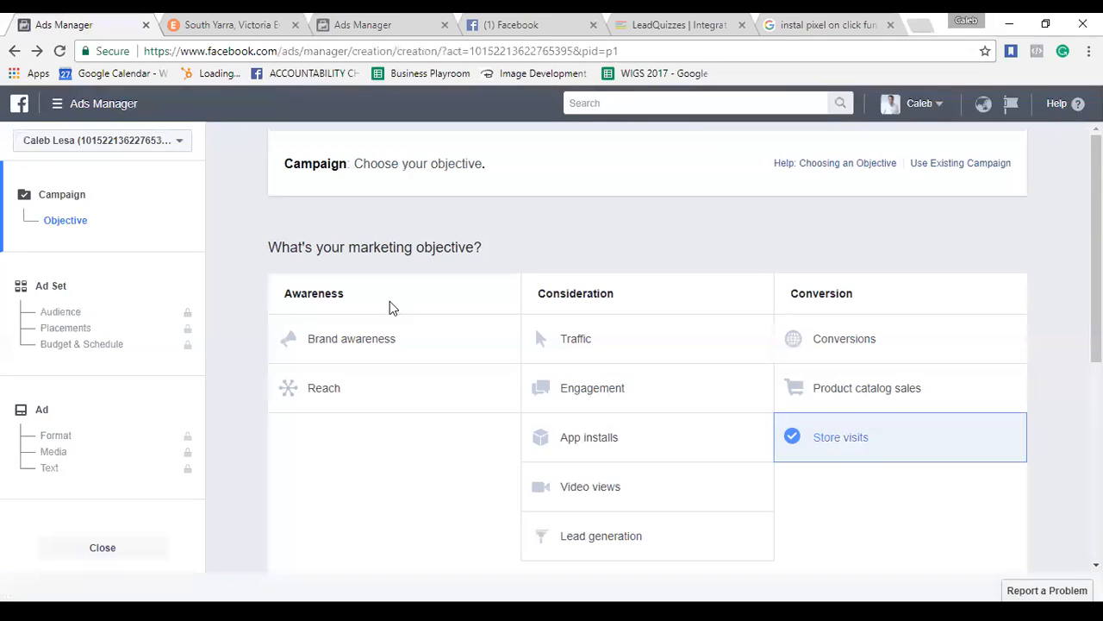
# Open the Ads Manager navigation menu from the top-left hamburger icon.
pyautogui.click(77, 113)
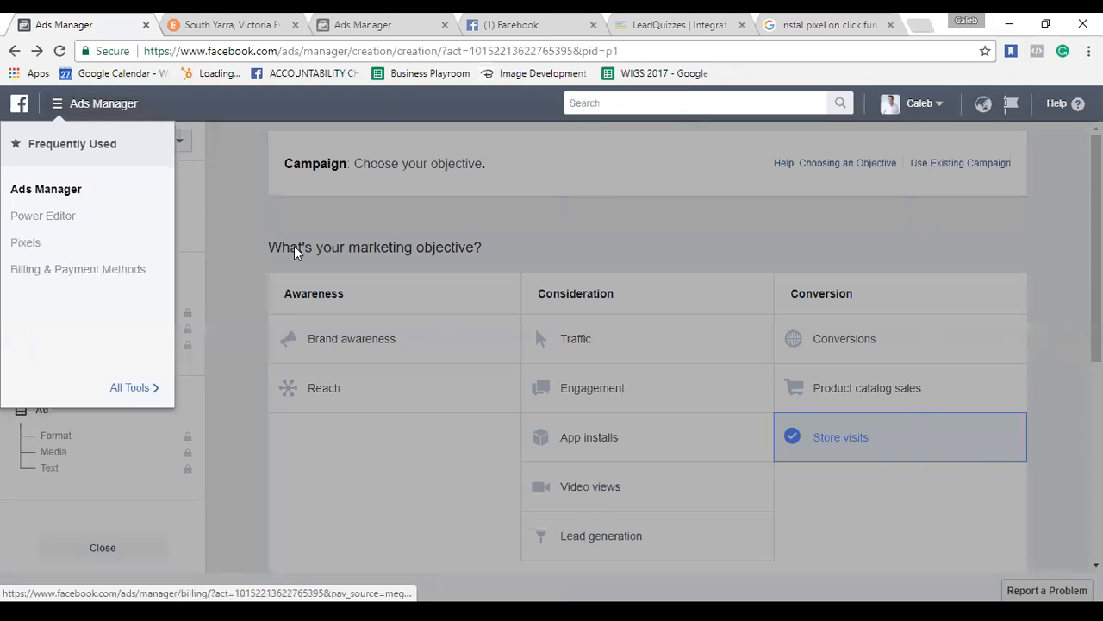
# Close the tools menu, reopen it, and close it again.
pyautogui.click(273, 227)
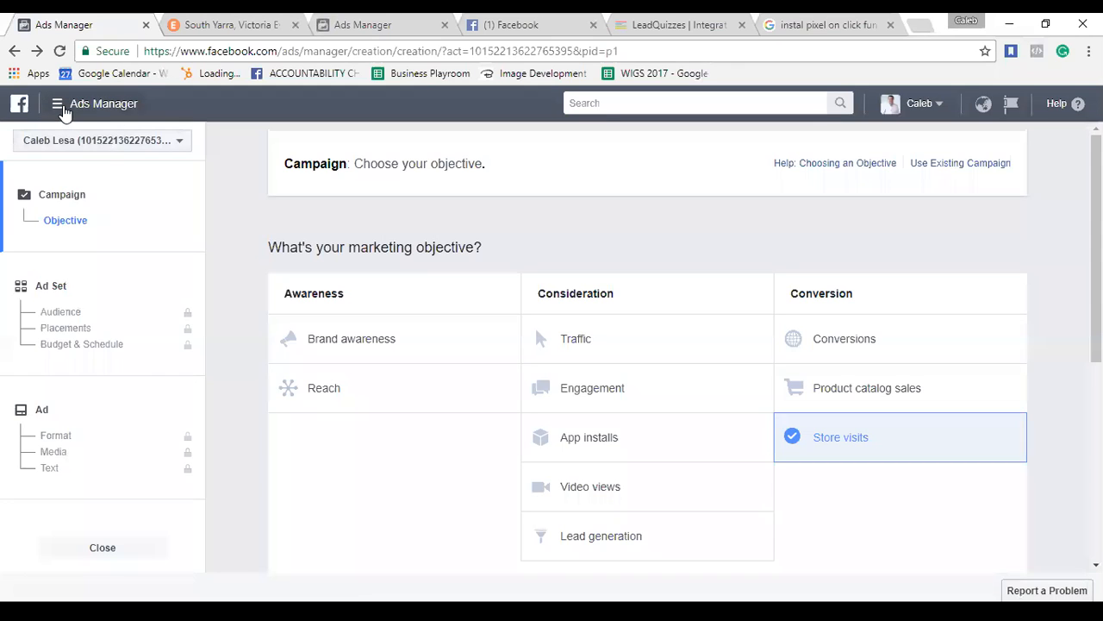
pyautogui.click(60, 107)
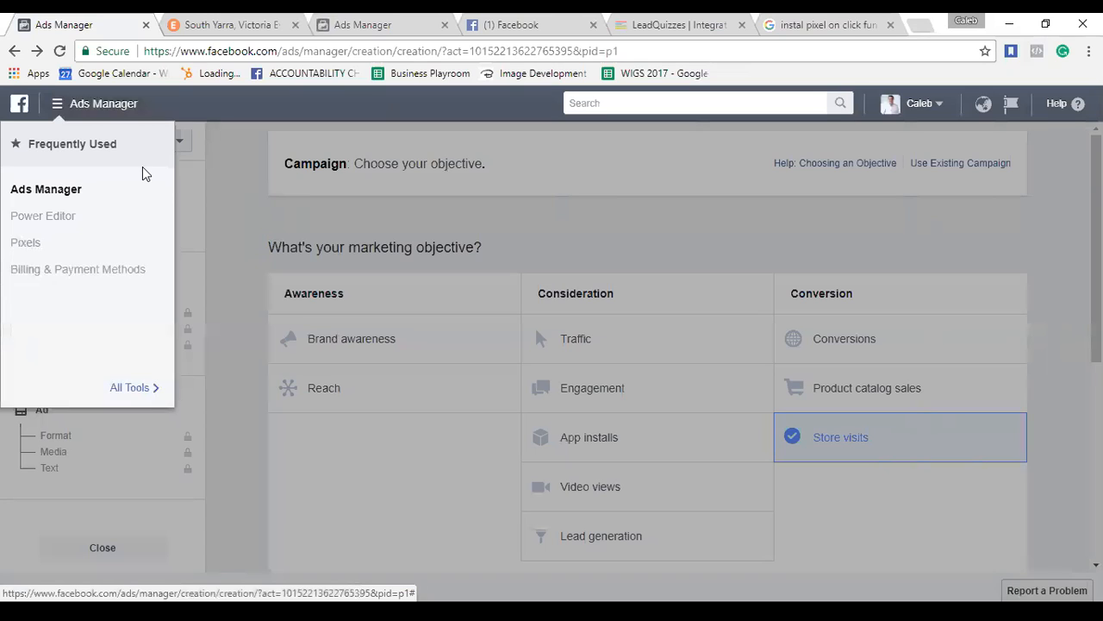
pyautogui.click(236, 190)
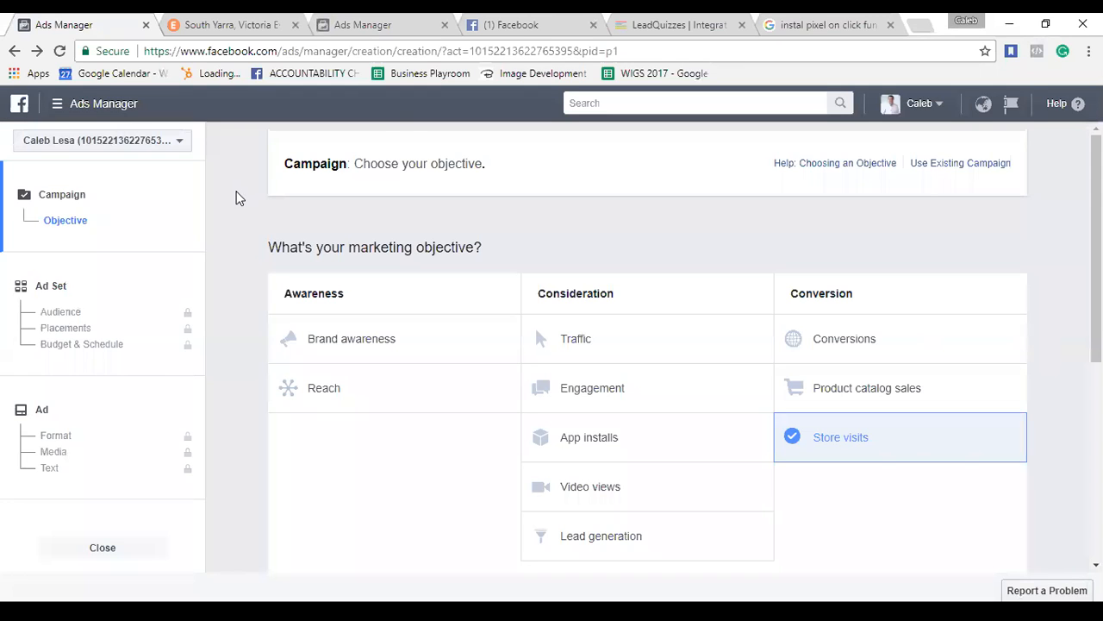
# Check the available ad accounts, close the list, and scroll the objective page.
pyautogui.click(178, 145)
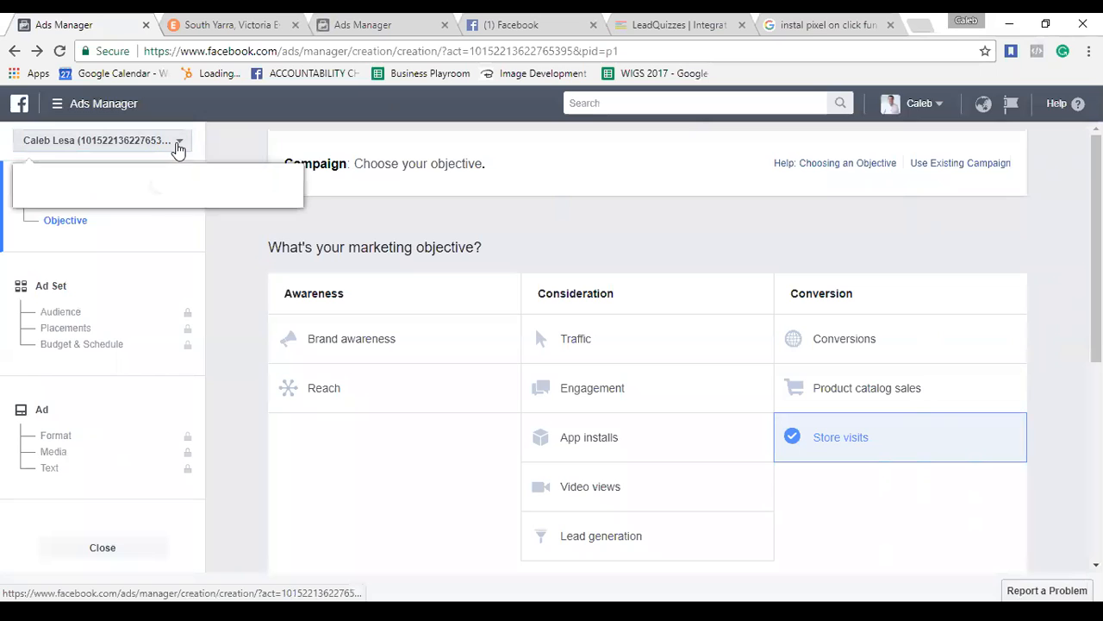
pyautogui.click(238, 341)
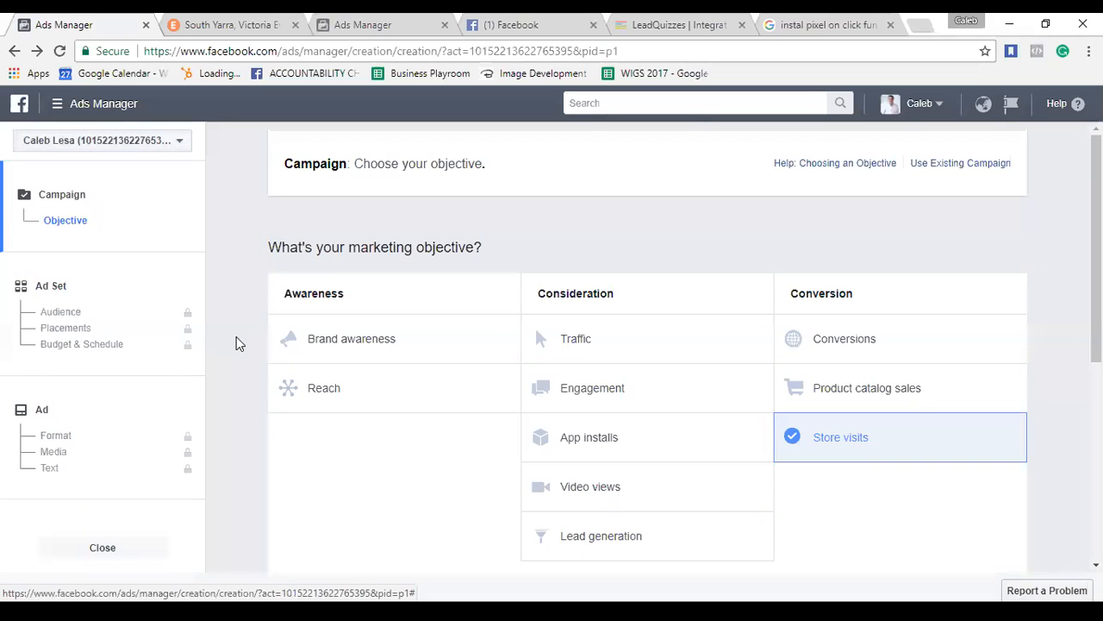
pyautogui.scroll(-2, 588, 291)
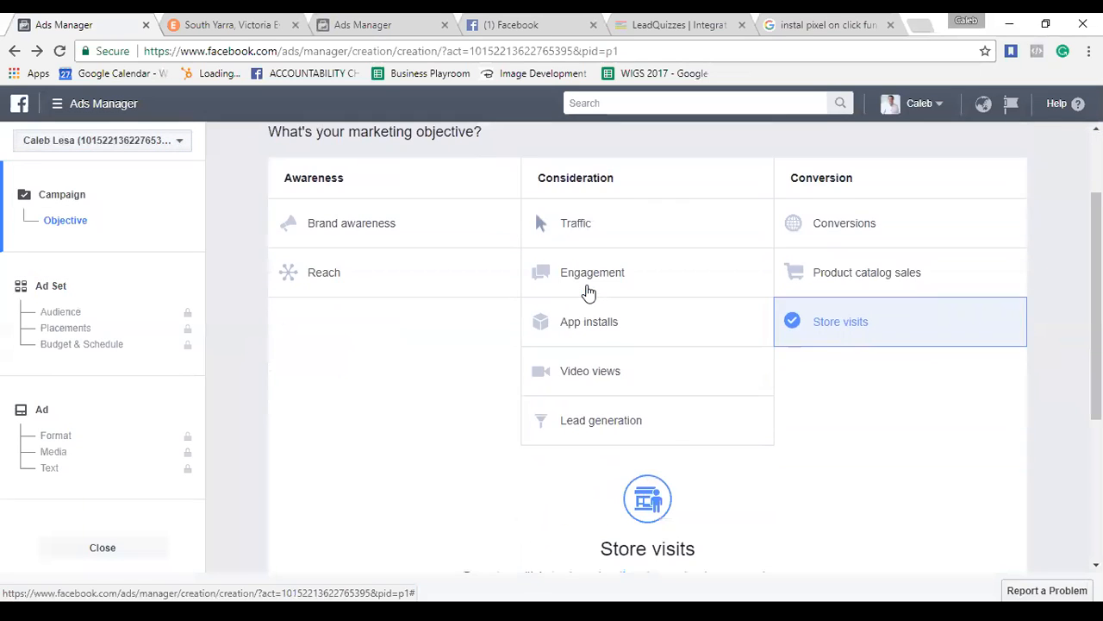
pyautogui.scroll(2, 588, 291)
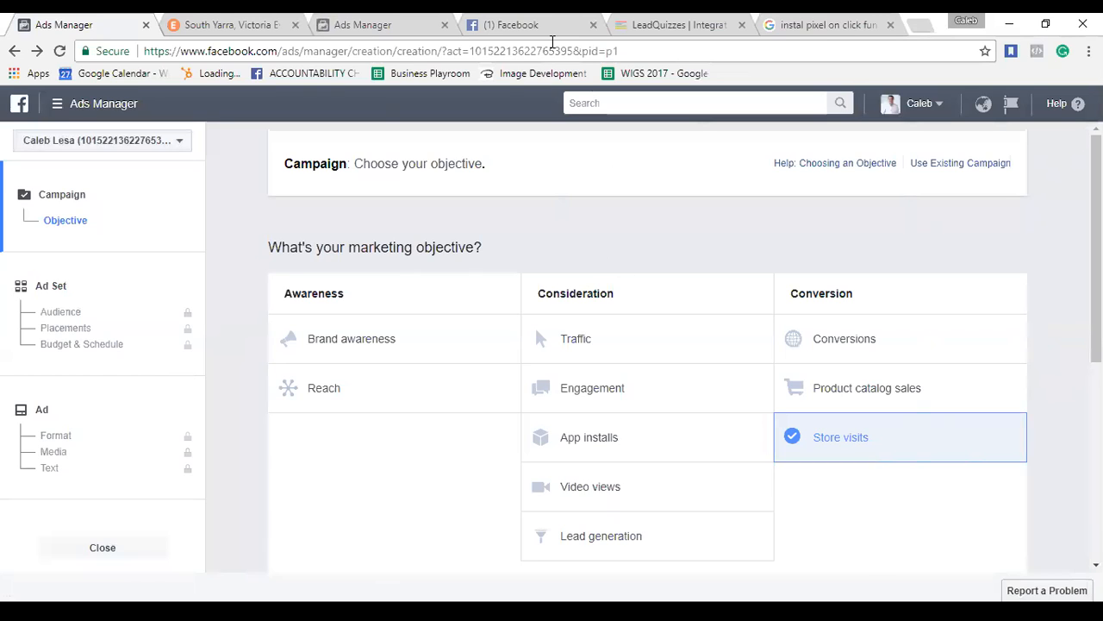
# Glance at the LeadQuizzes and pixel-install image tabs, then return to the second Ads Manager tab.
pyautogui.click(711, 28)
pyautogui.click(810, 26)
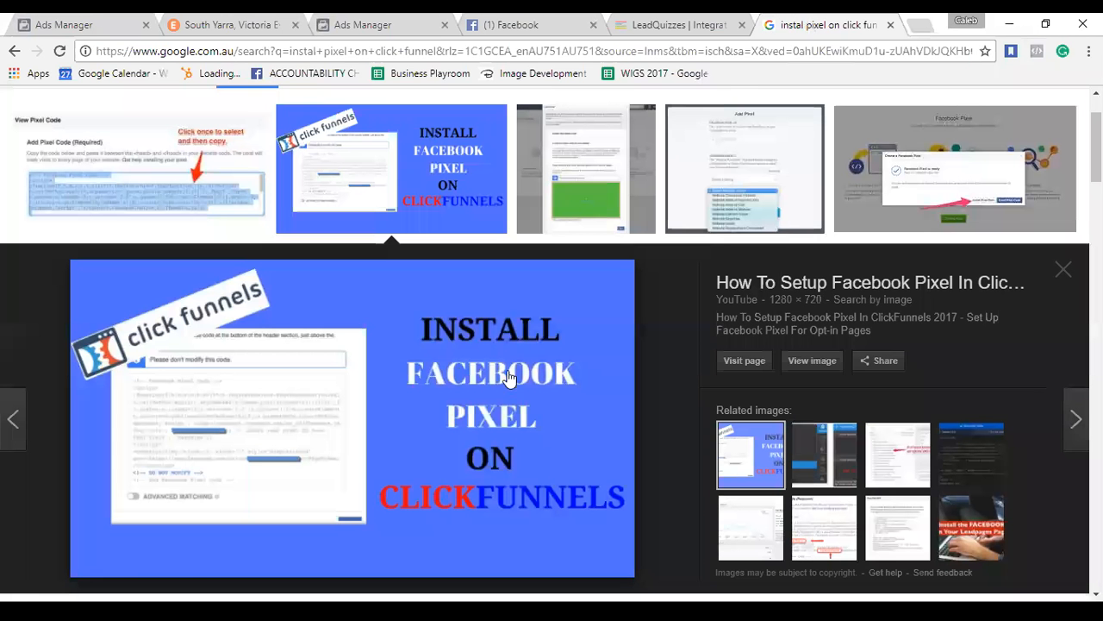
pyautogui.click(360, 25)
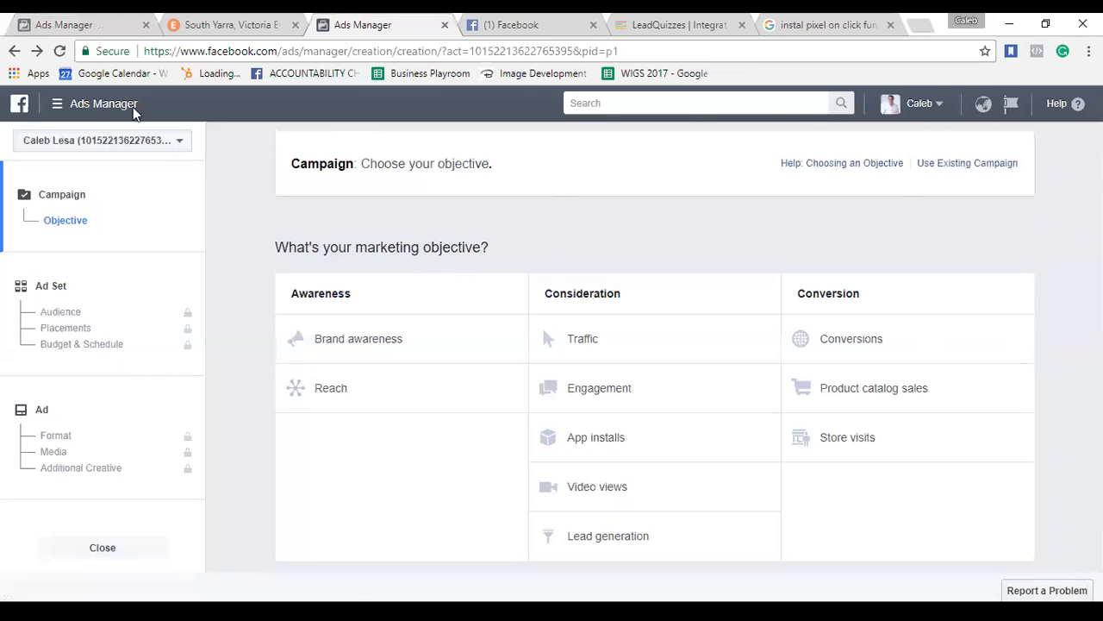
# Go to Pixels under Assets through All Tools in the Ads Manager menu.
pyautogui.click(69, 104)
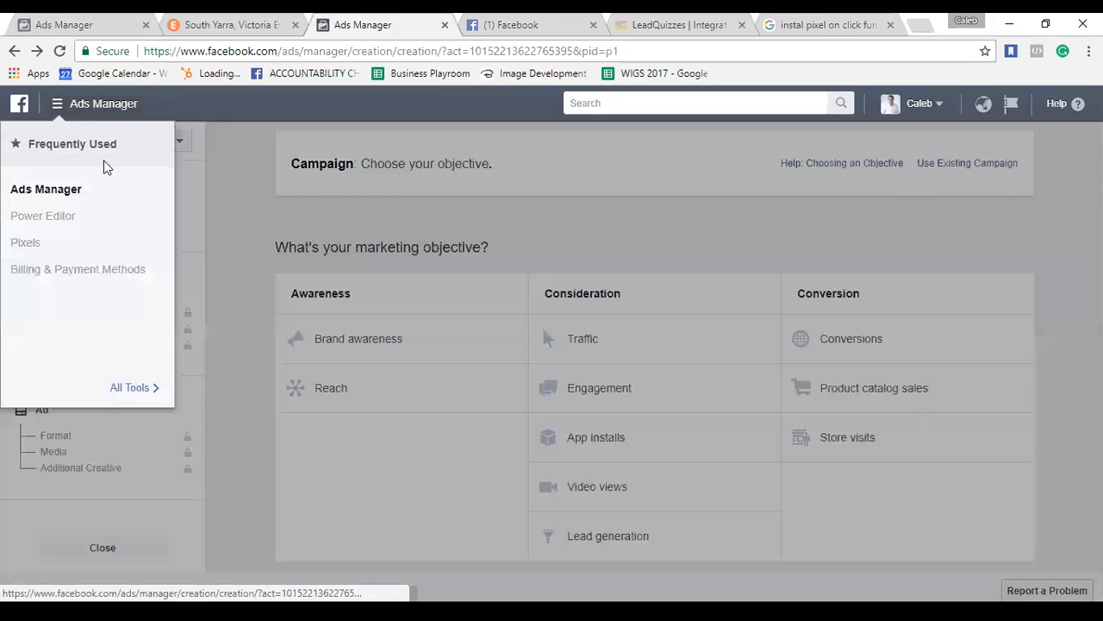
pyautogui.click(150, 390)
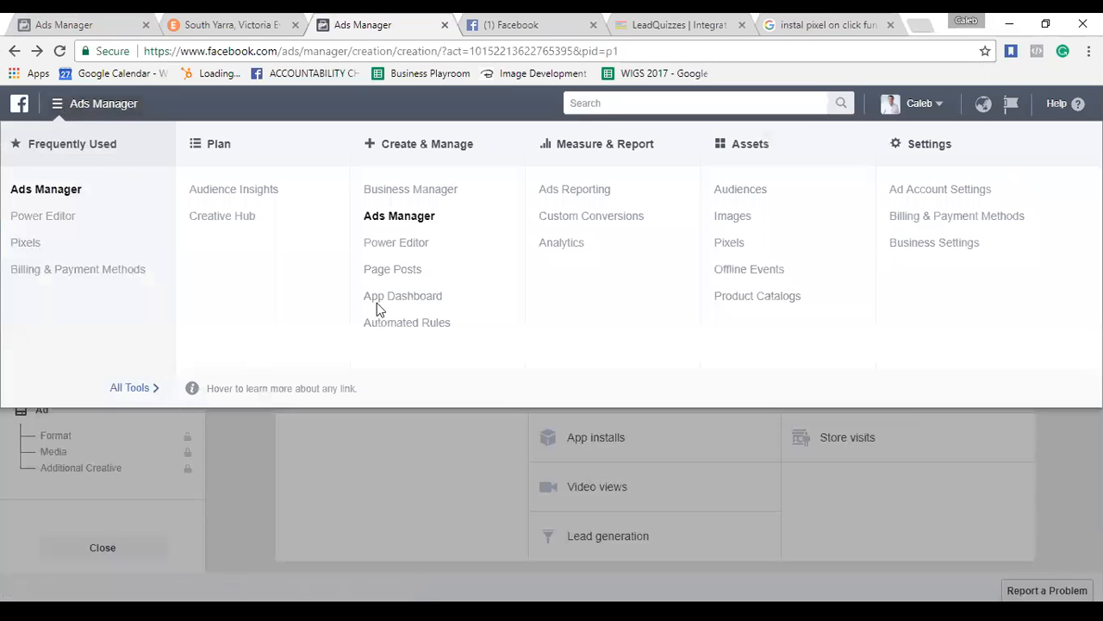
pyautogui.click(732, 246)
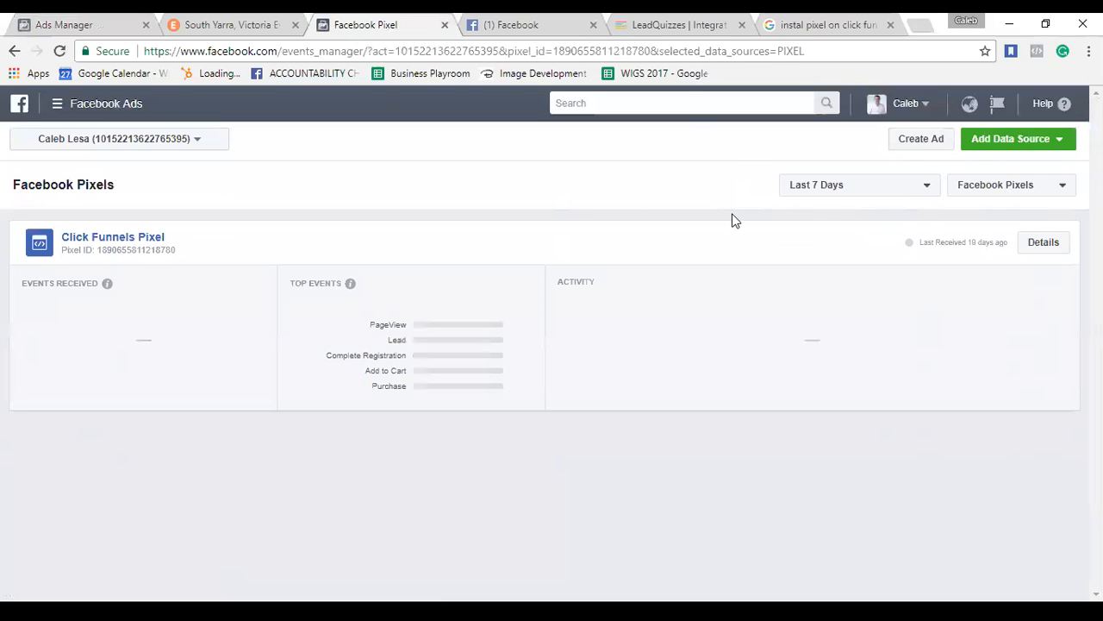
# Open the Click Funnels Pixel's detail page from the Pixels list.
pyautogui.click(914, 142)
pyautogui.click(148, 241)
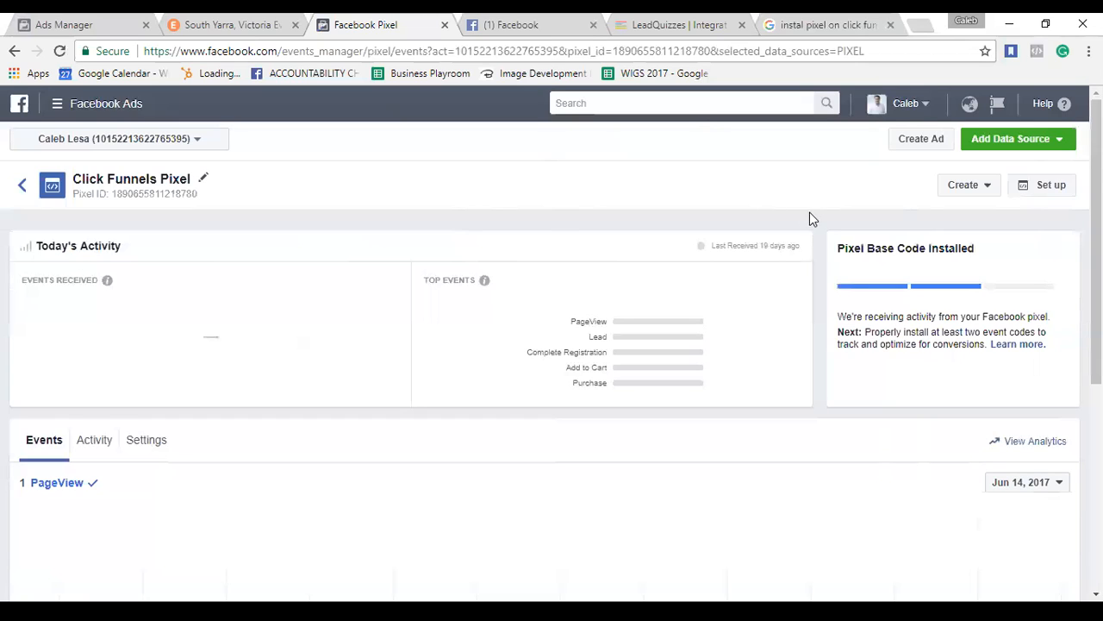
# After checking the Create options, reach the Click Funnels Pixel via All Tools > Pixels and start Set up.
pyautogui.click(978, 193)
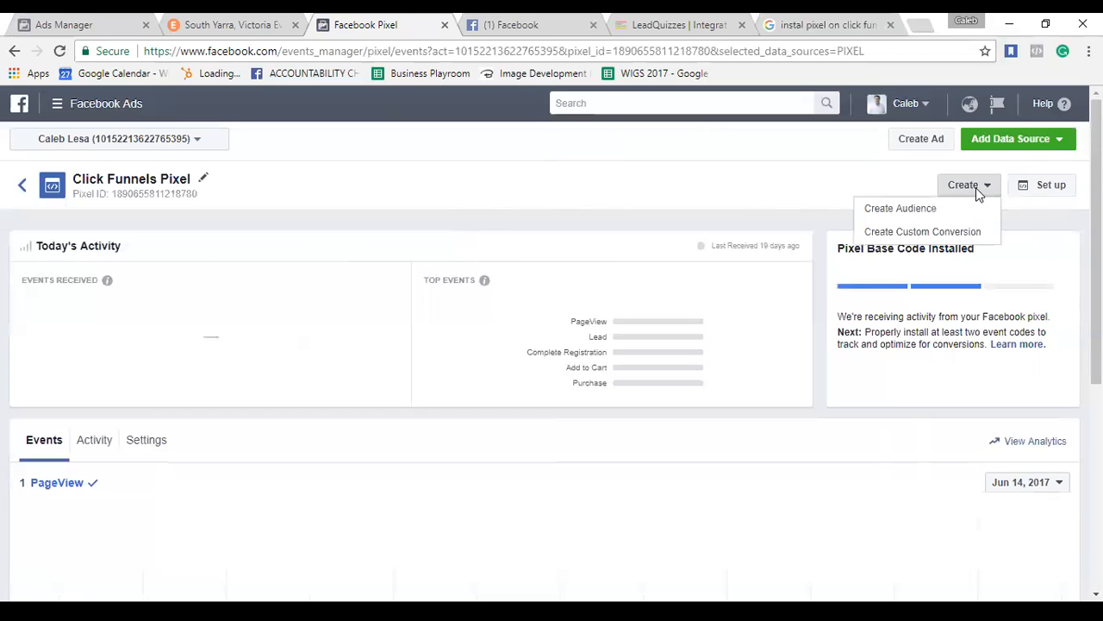
pyautogui.click(756, 216)
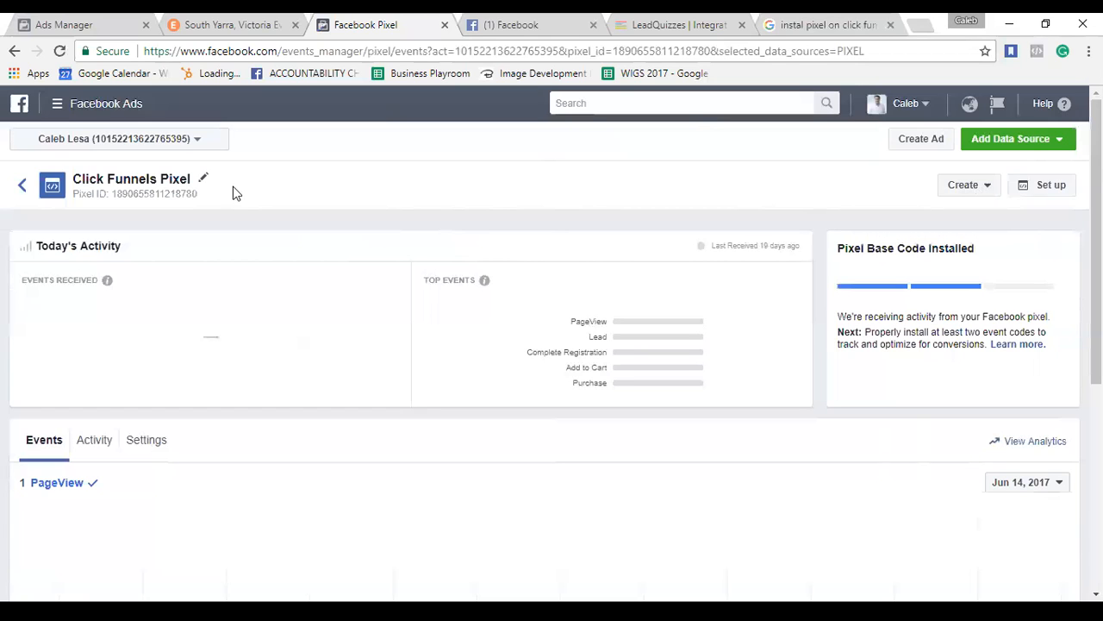
pyautogui.click(60, 105)
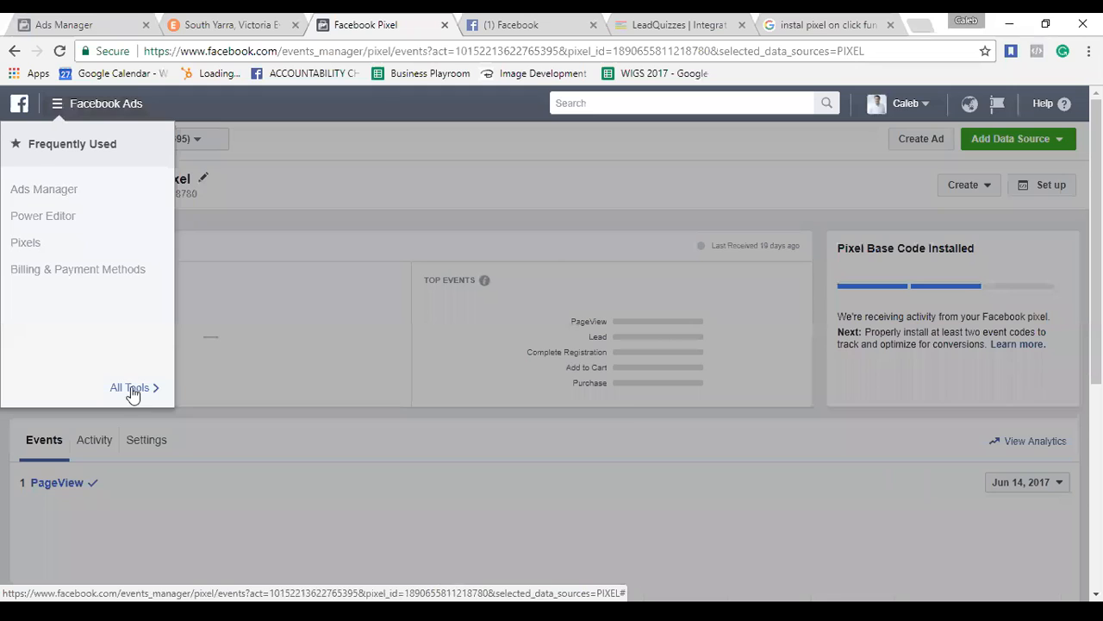
pyautogui.click(131, 388)
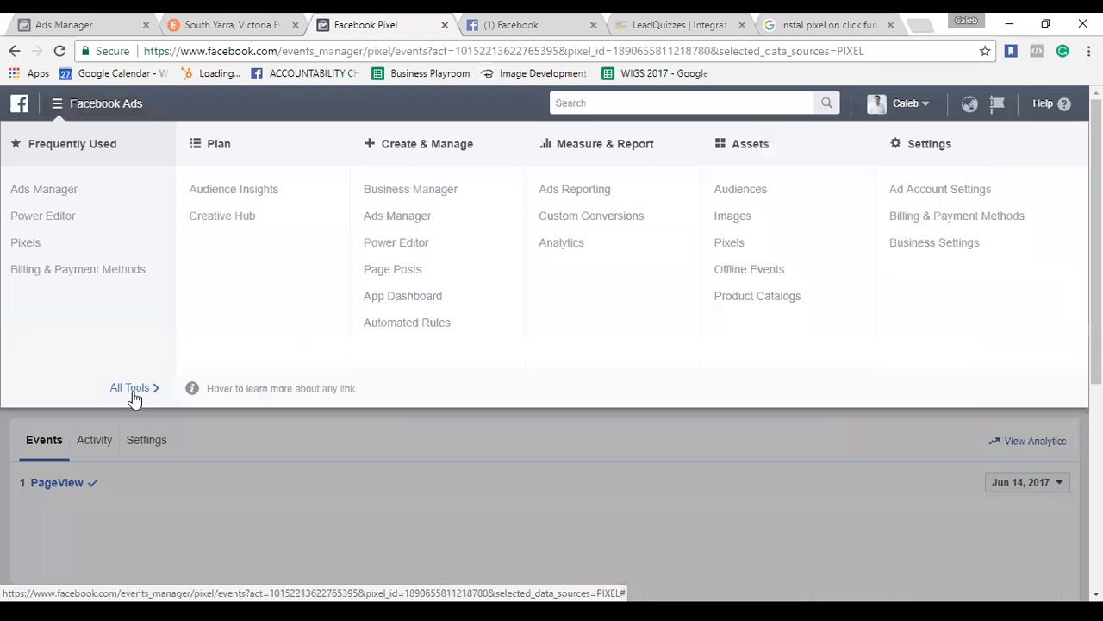
pyautogui.click(729, 244)
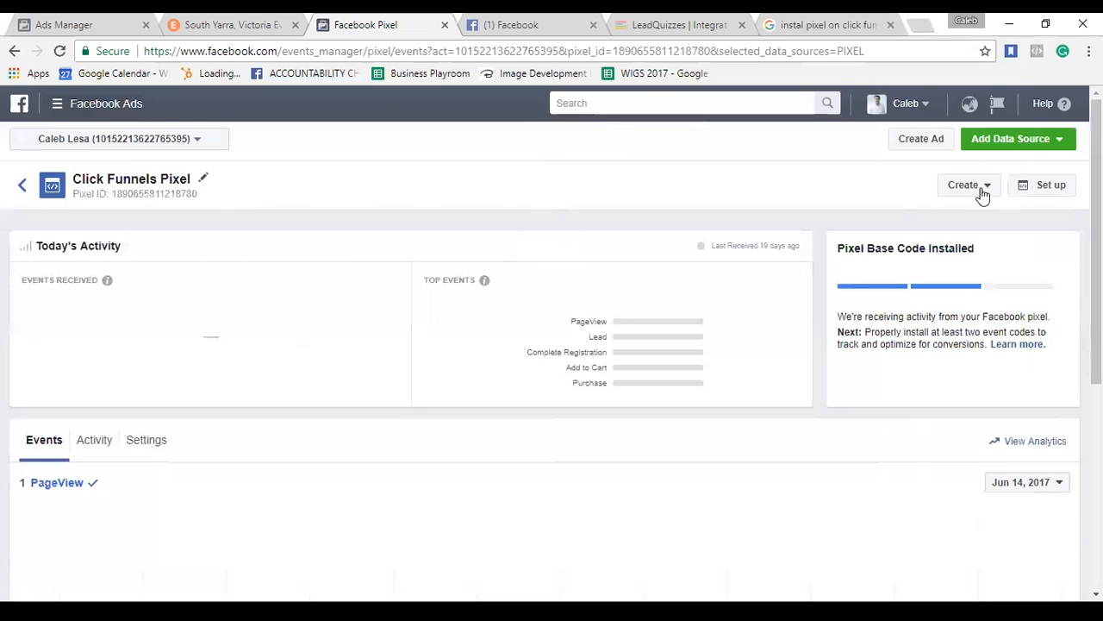
pyautogui.click(1039, 189)
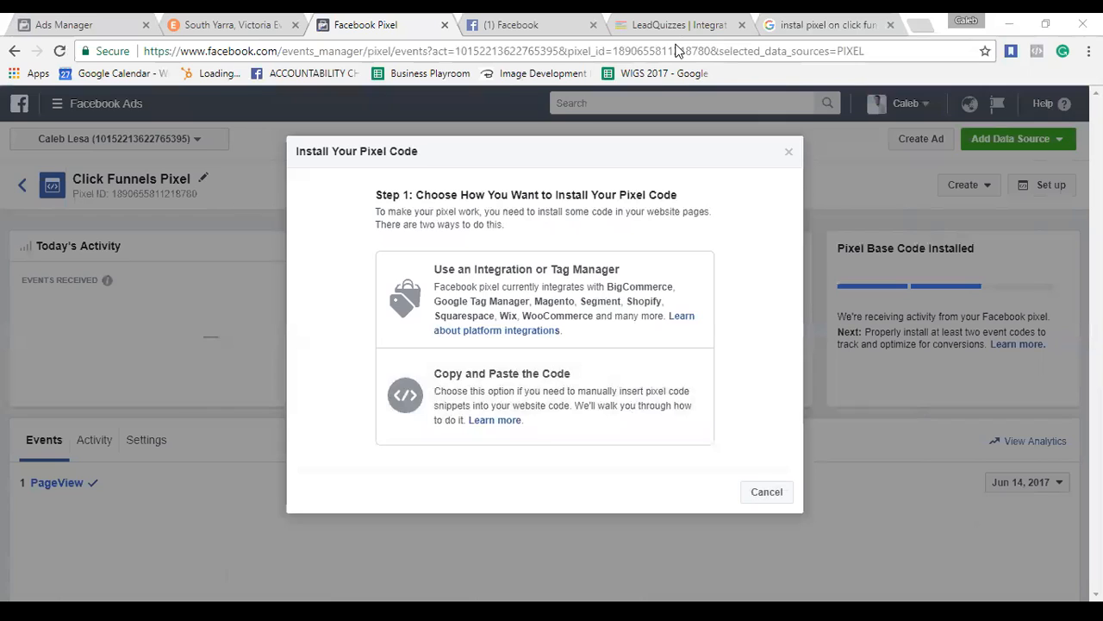
# Choose Copy and Paste the Code and scroll down to the pixel base code box.
pyautogui.moveTo(1033, 177); pyautogui.dragTo(1029, 195)
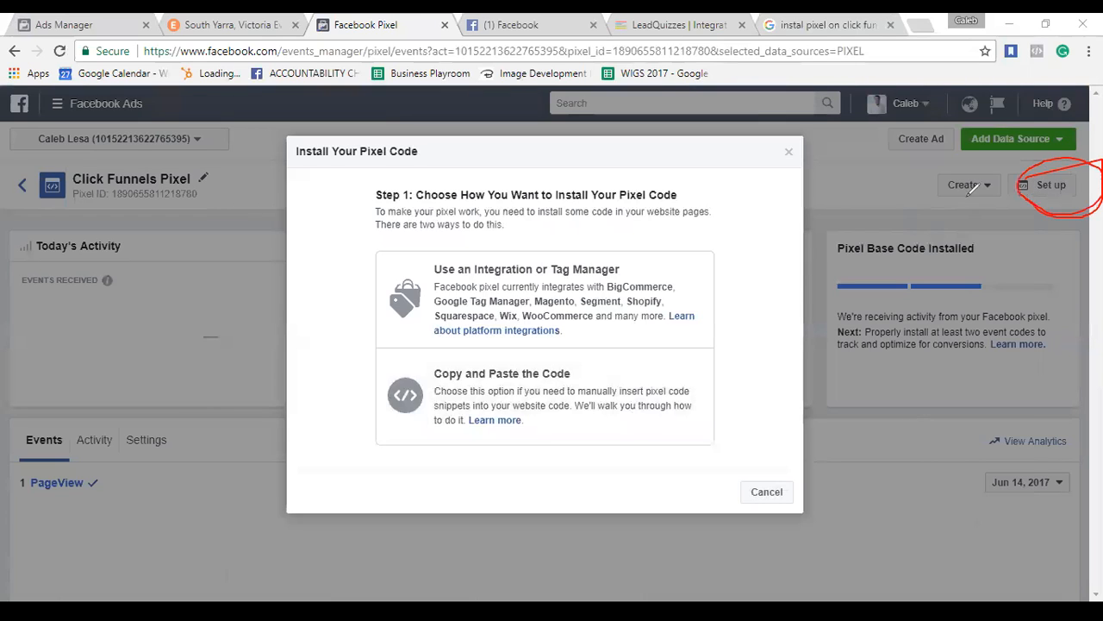
pyautogui.moveTo(679, 438)
pyautogui.mouseDown()
pyautogui.moveTo(309, 431)
pyautogui.moveTo(551, 340)
pyautogui.moveTo(576, 369)
pyautogui.moveTo(678, 395)
pyautogui.moveTo(371, 418)
pyautogui.moveTo(640, 410)
pyautogui.moveTo(465, 470)
pyautogui.mouseUp()
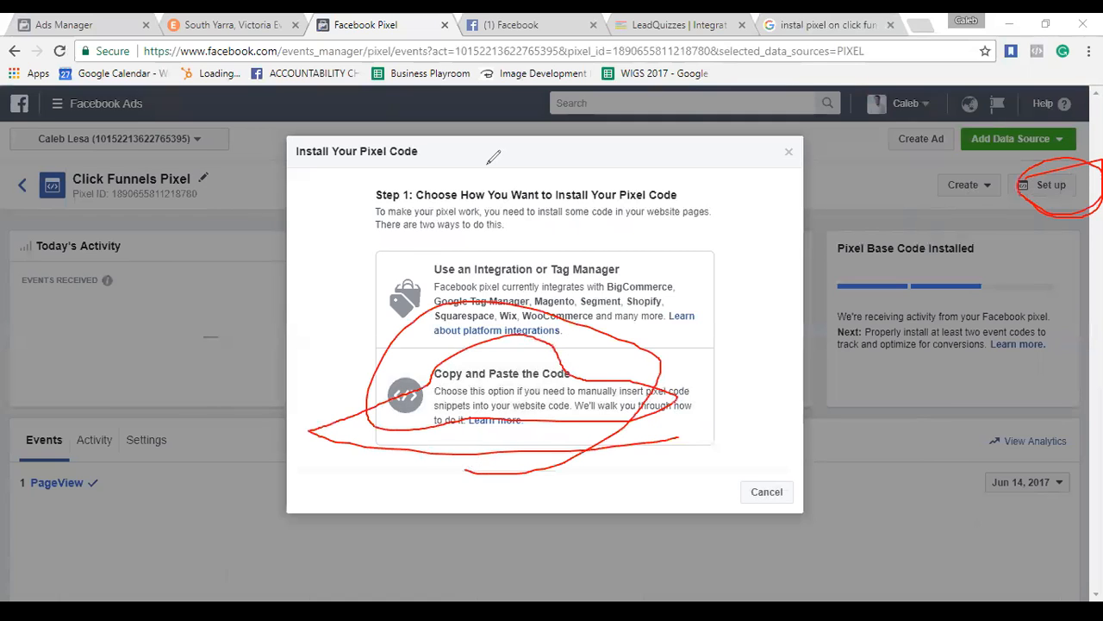
pyautogui.click(532, 391)
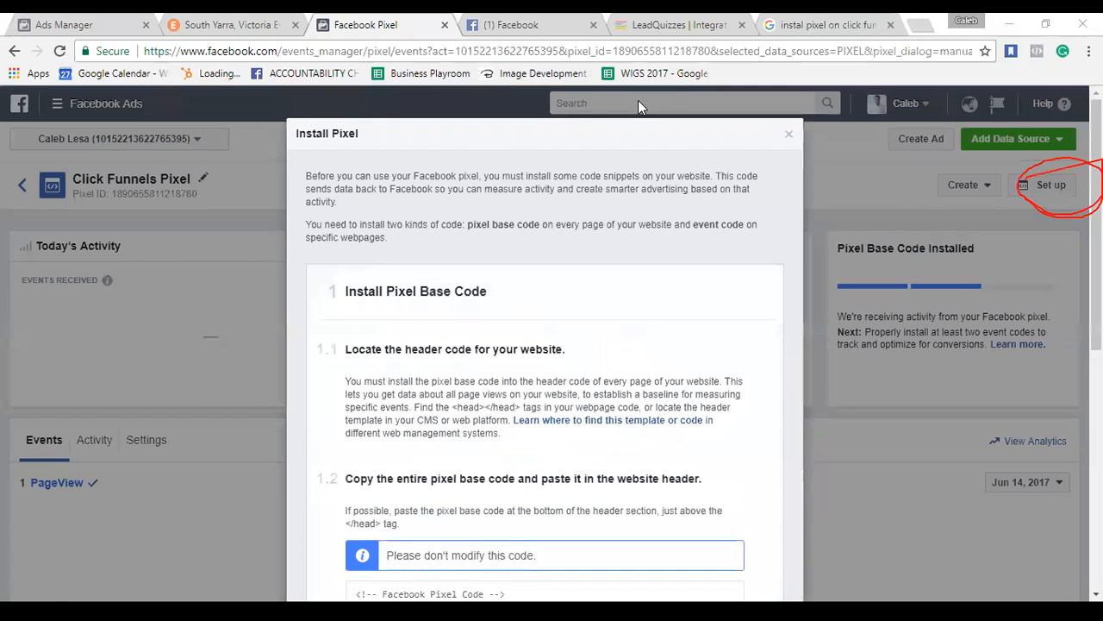
pyautogui.scroll(-1, 637, 466)
pyautogui.scroll(1, 637, 465)
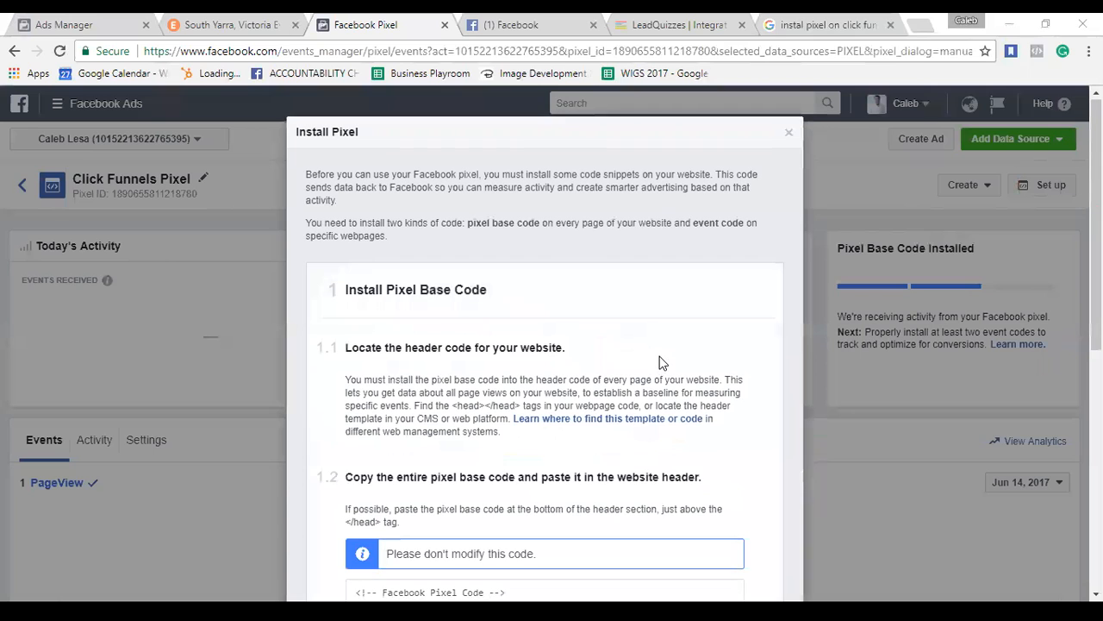
pyautogui.scroll(-1, 662, 363)
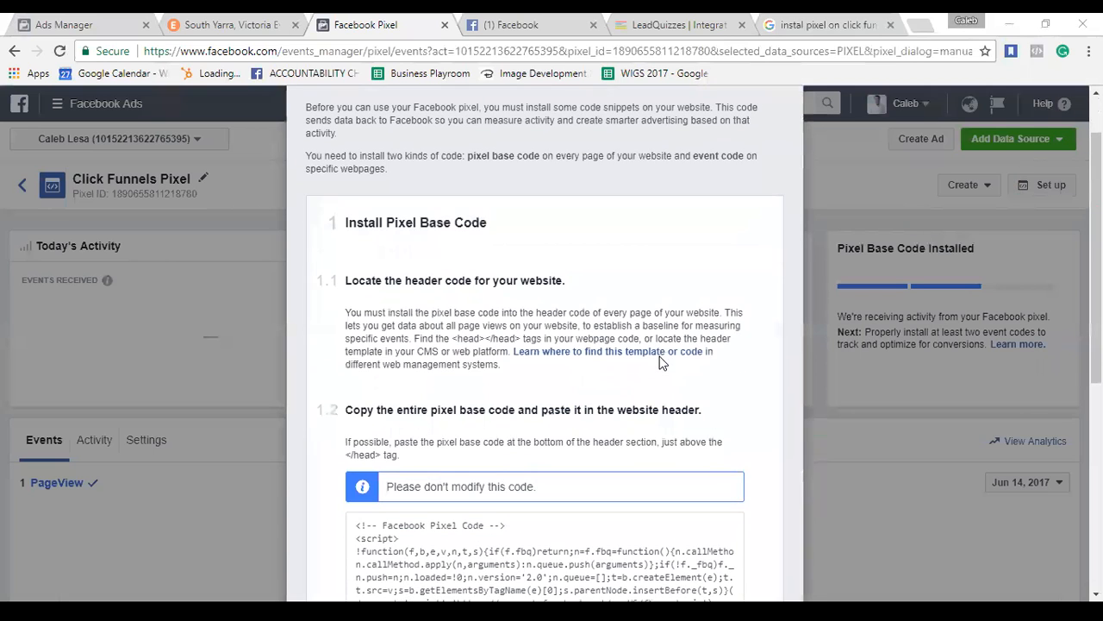
pyautogui.scroll(-1, 669, 296)
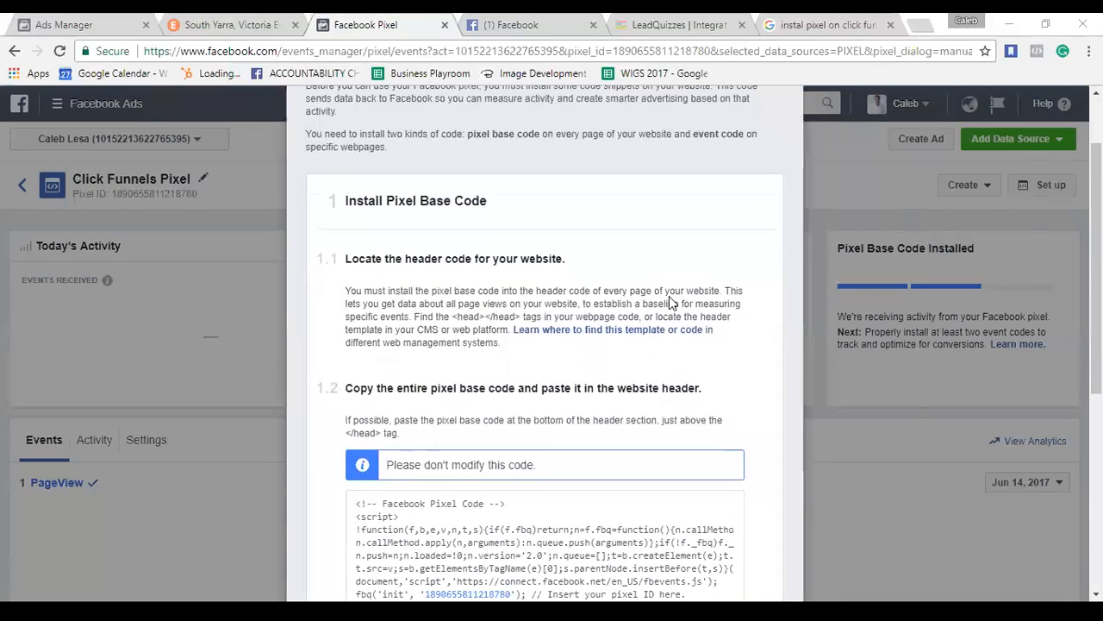
# Enlarge the ClickMagick tracking-codes screenshot in Google Images, then return to the Facebook Pixel tab.
pyautogui.click(797, 24)
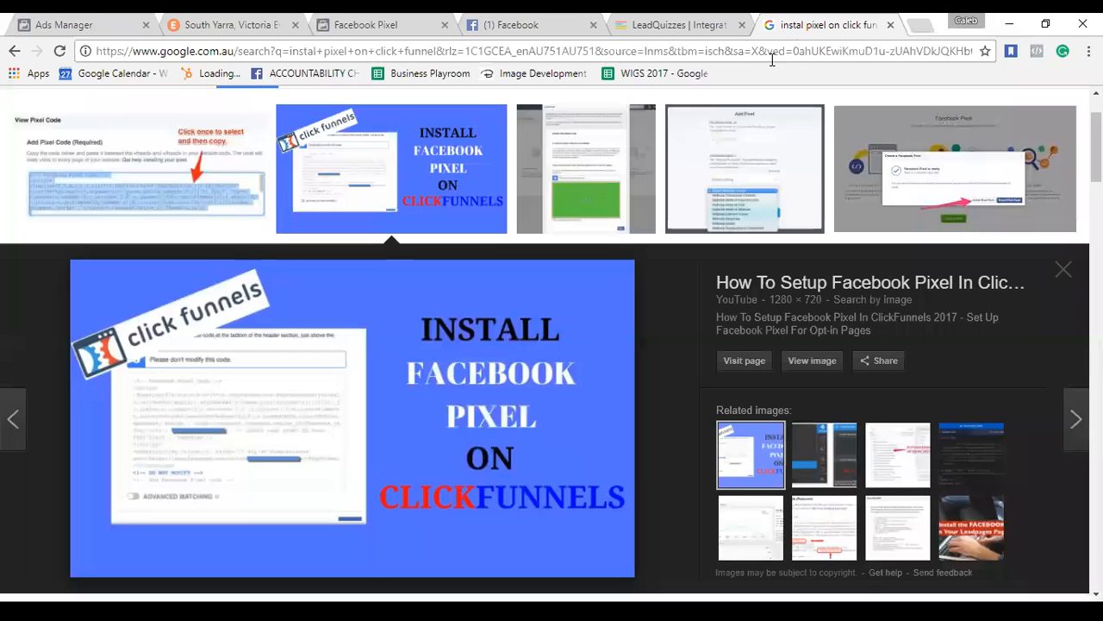
pyautogui.scroll(-5, 523, 290)
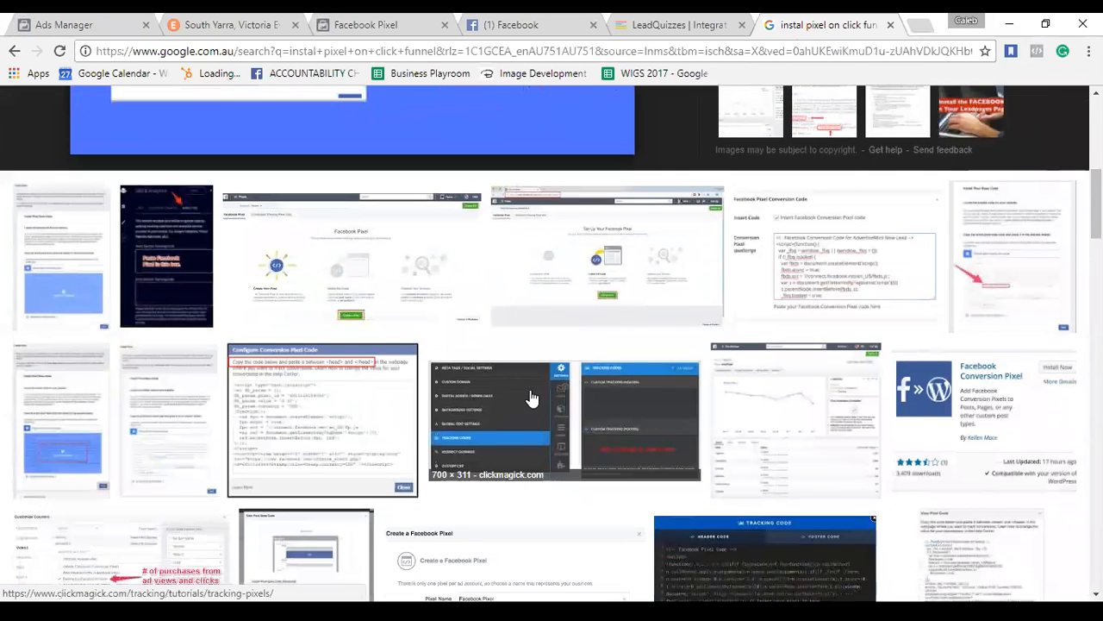
pyautogui.click(532, 397)
pyautogui.scroll(-1, 487, 340)
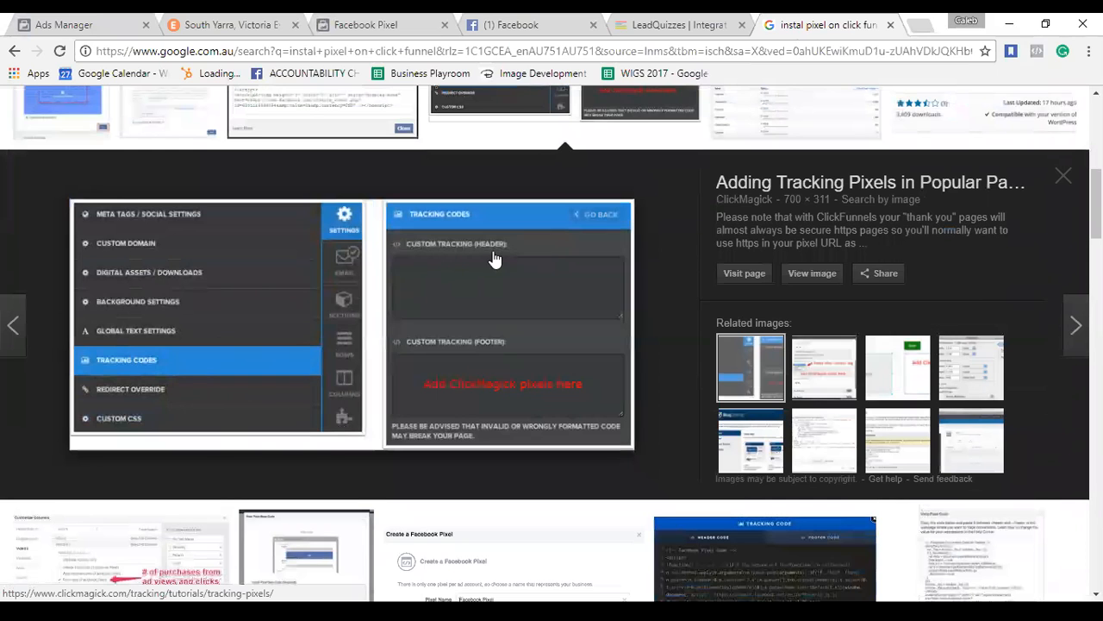
pyautogui.click(379, 24)
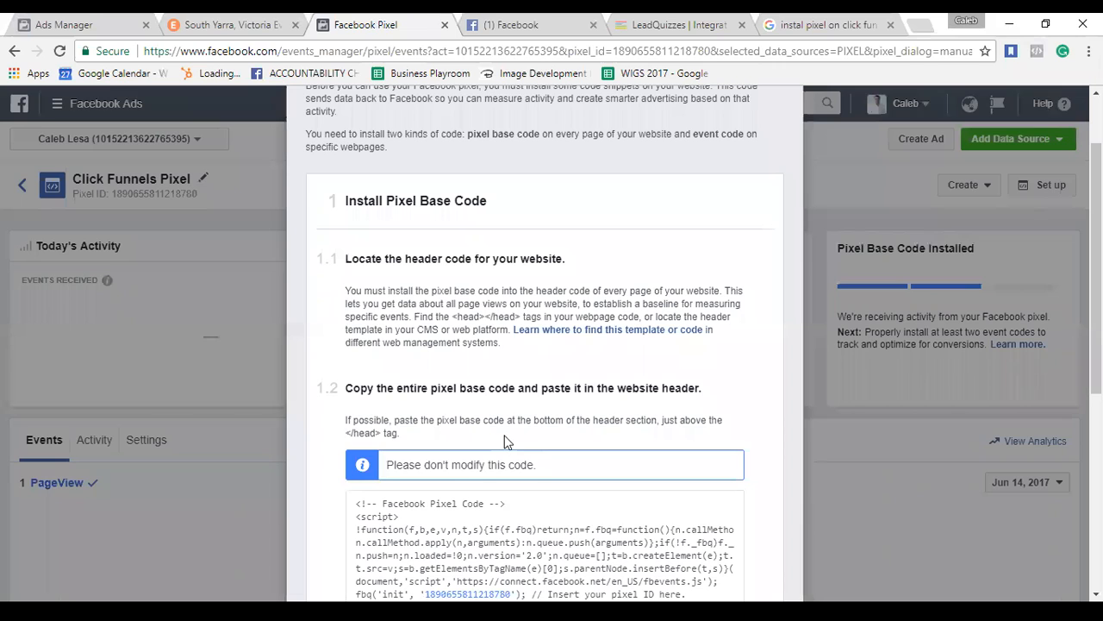
# Scroll through the pixel base code, then switch back to the ClickMagick example image.
pyautogui.scroll(-1, 543, 422)
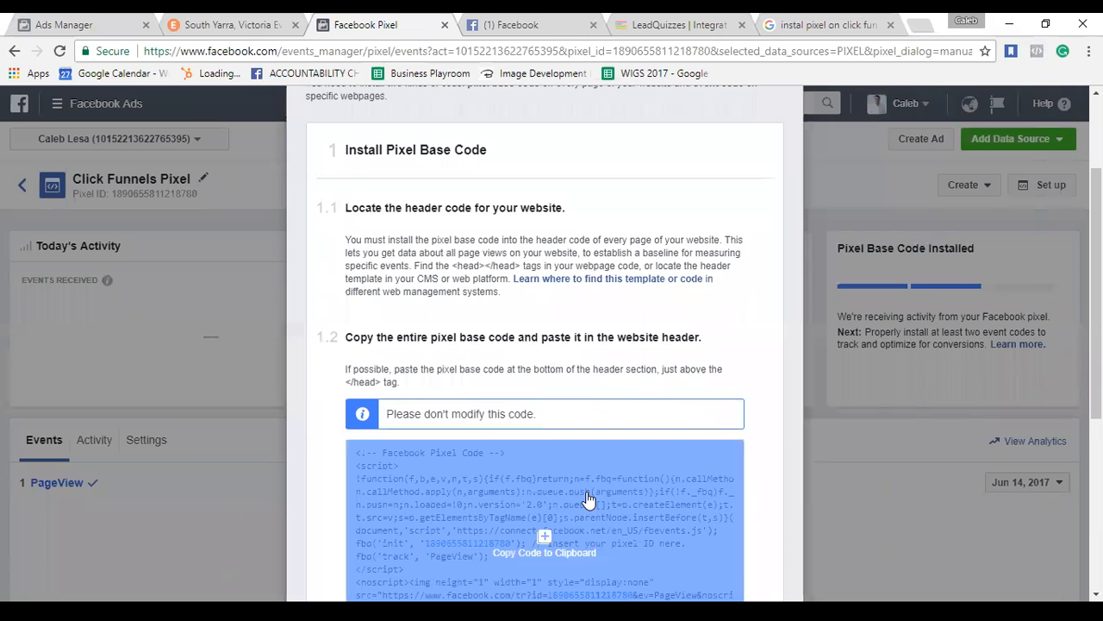
pyautogui.scroll(-1, 586, 495)
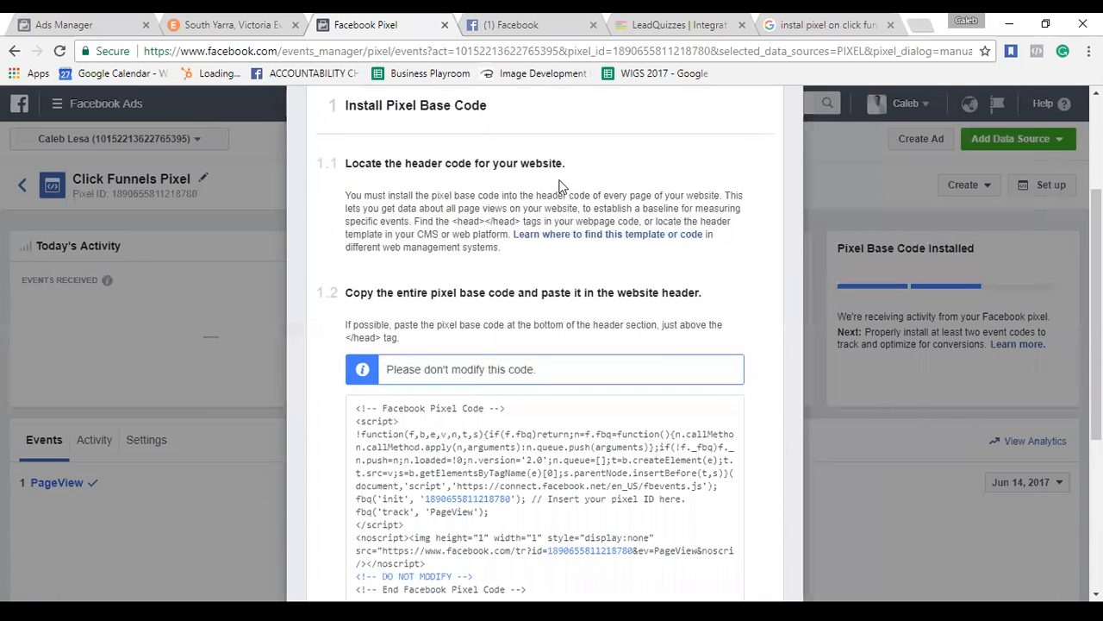
pyautogui.click(796, 23)
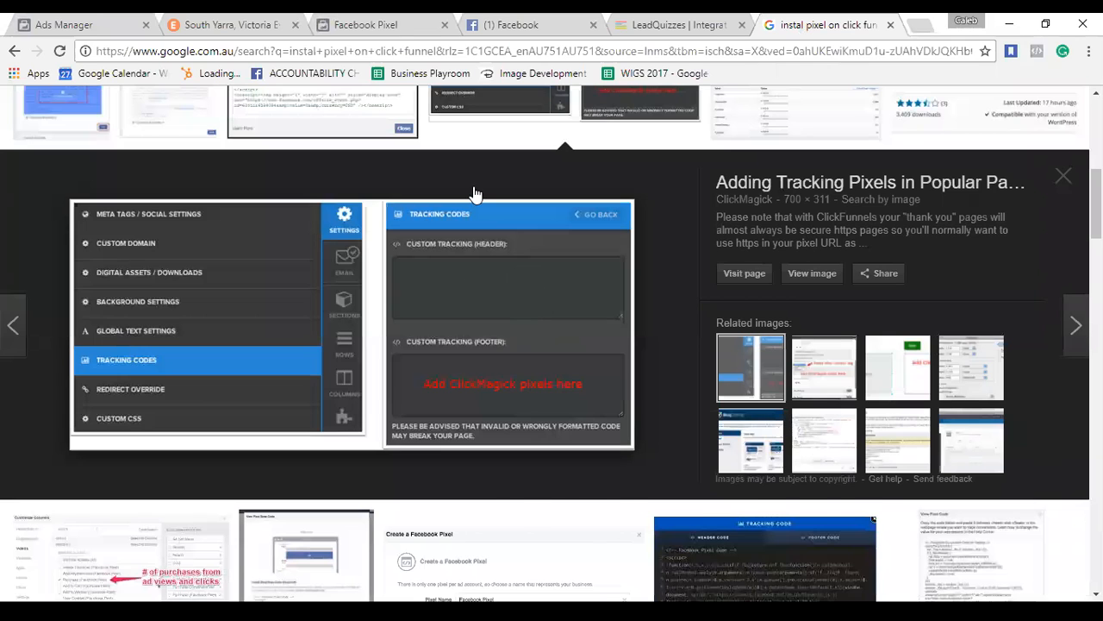
# Flip between the pixel base code and the ClickMagick header-tracking image, then scroll to Install Event Code.
pyautogui.click(379, 26)
pyautogui.moveTo(552, 454)
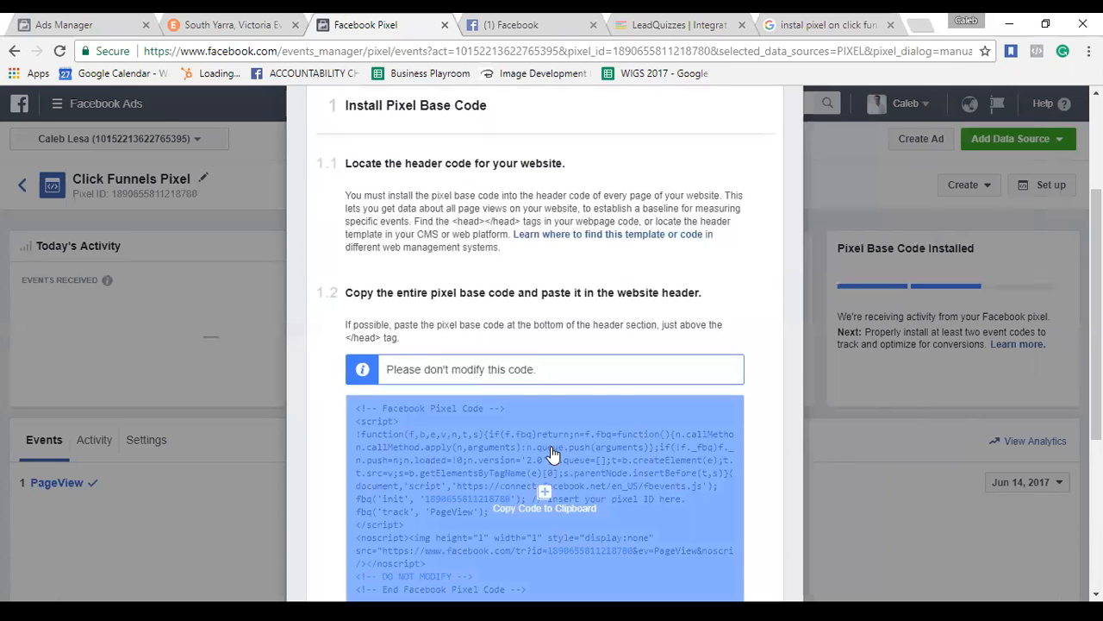
pyautogui.scroll(-3, 552, 454)
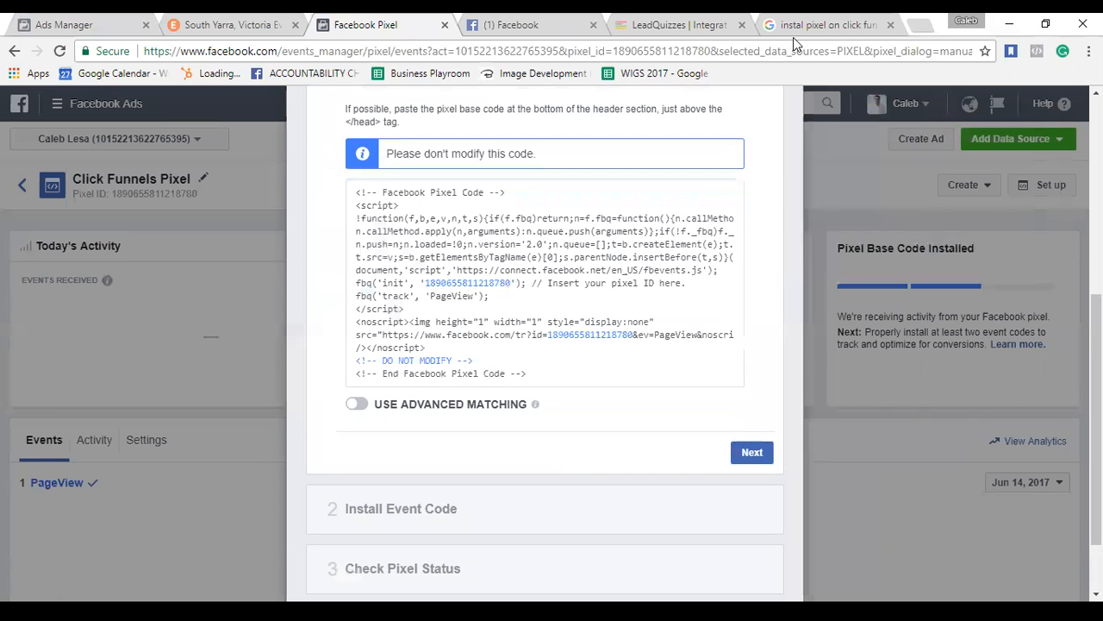
pyautogui.click(810, 28)
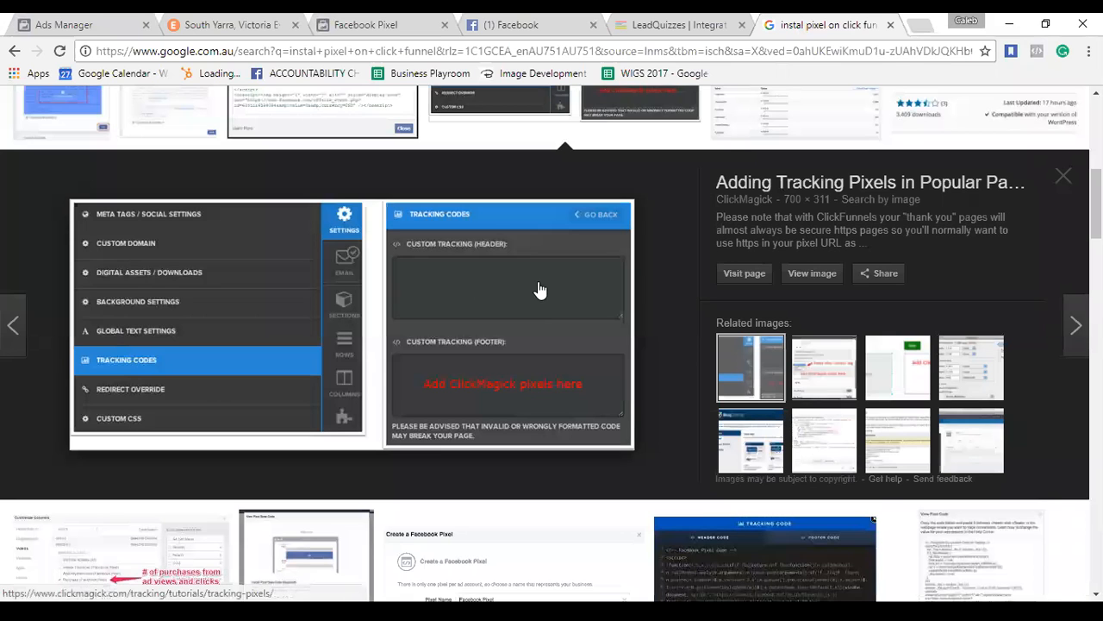
pyautogui.click(366, 24)
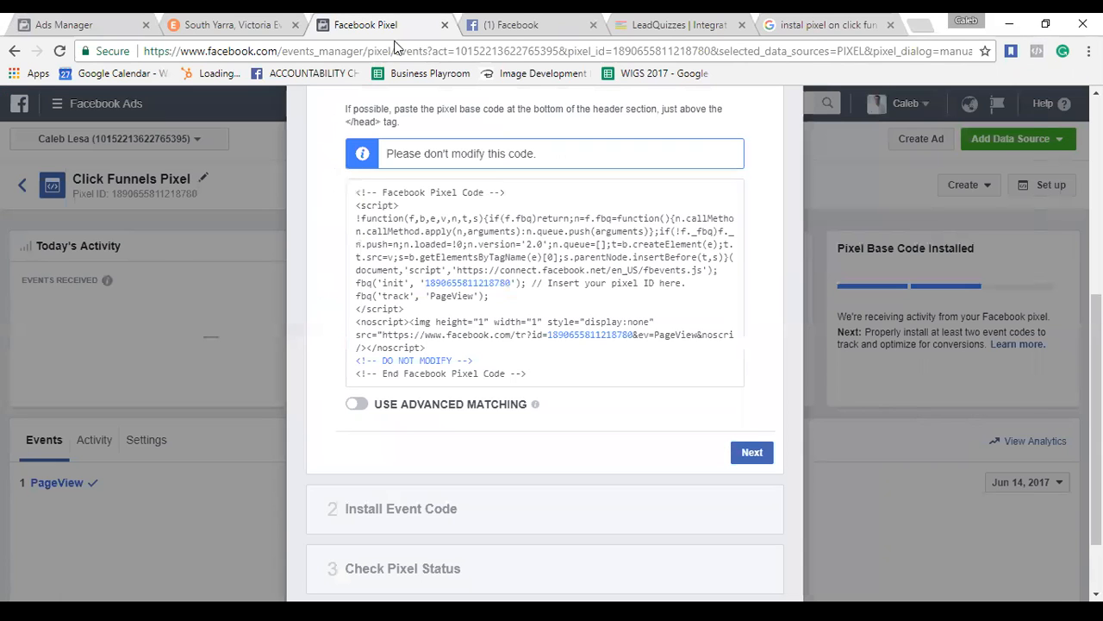
pyautogui.scroll(-1, 466, 405)
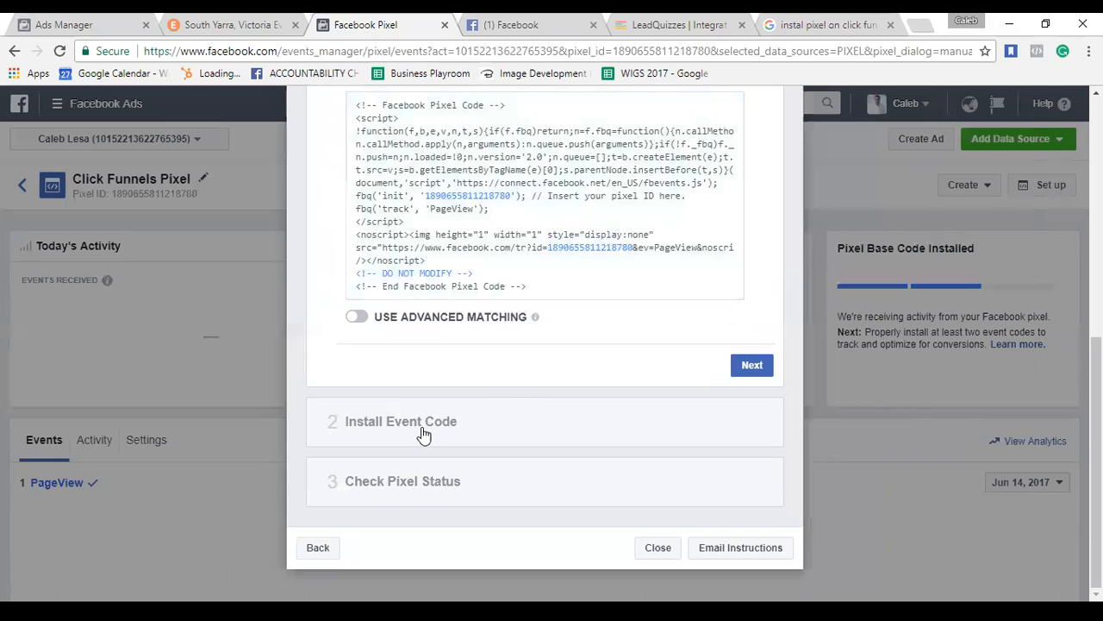
# Expand Install Event Code, read the Complete Registration event code, then go back to the ClickMagick image.
pyautogui.click(422, 435)
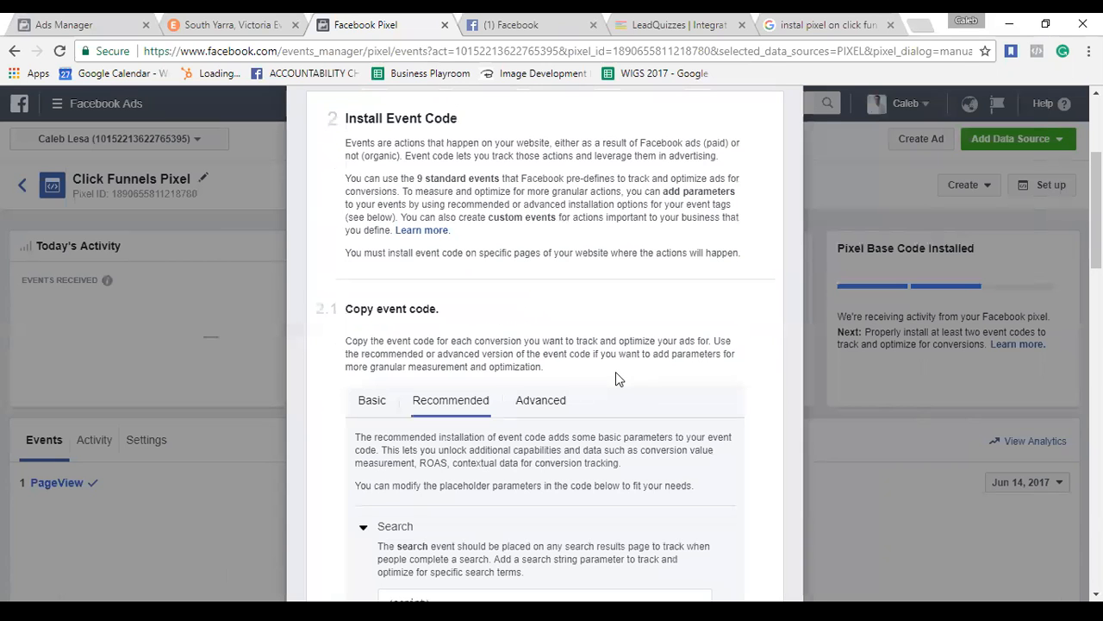
pyautogui.scroll(-3, 614, 327)
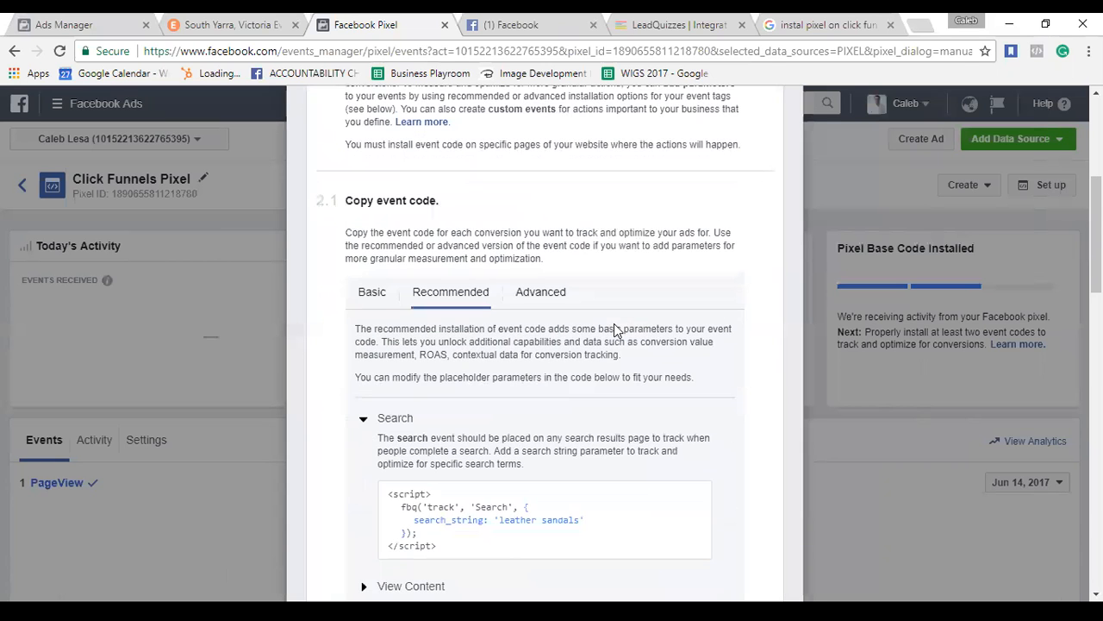
pyautogui.scroll(-1, 618, 330)
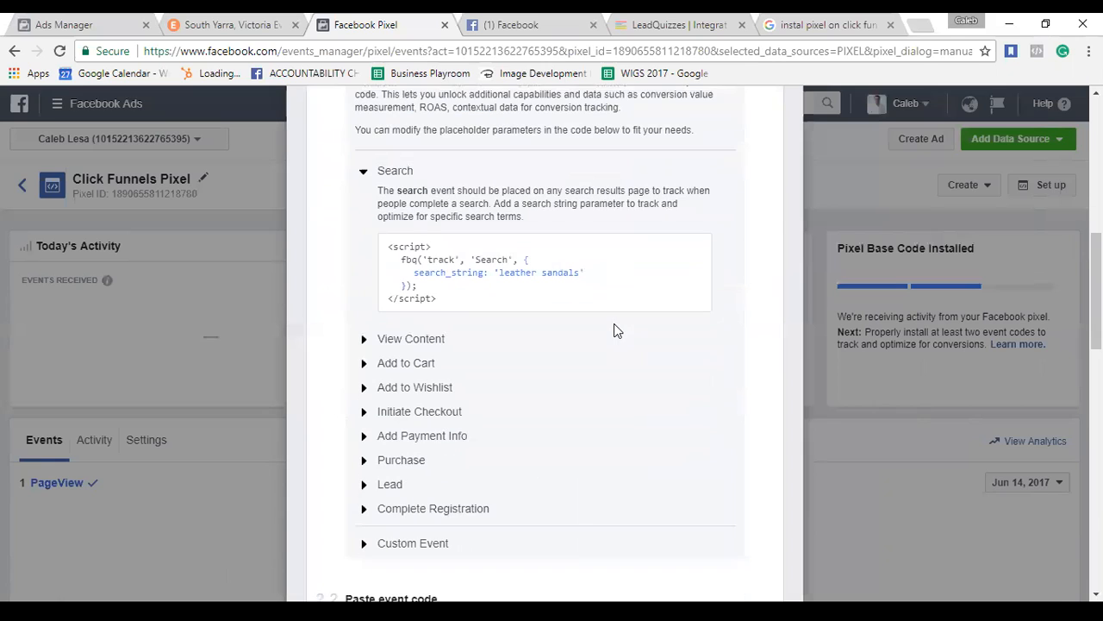
pyautogui.click(459, 510)
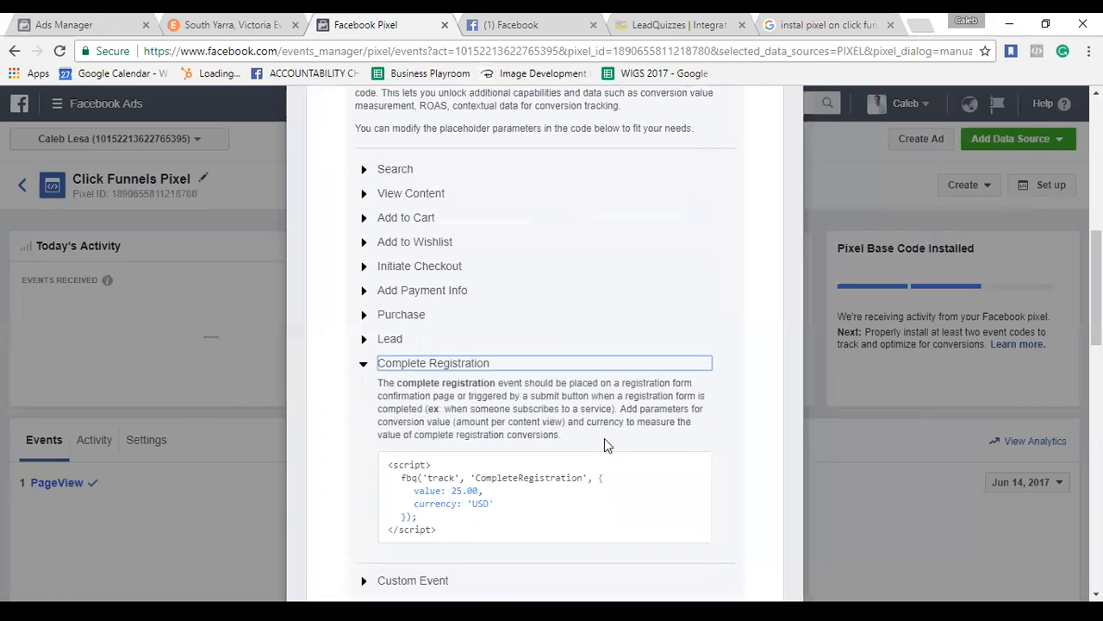
pyautogui.scroll(-1, 604, 439)
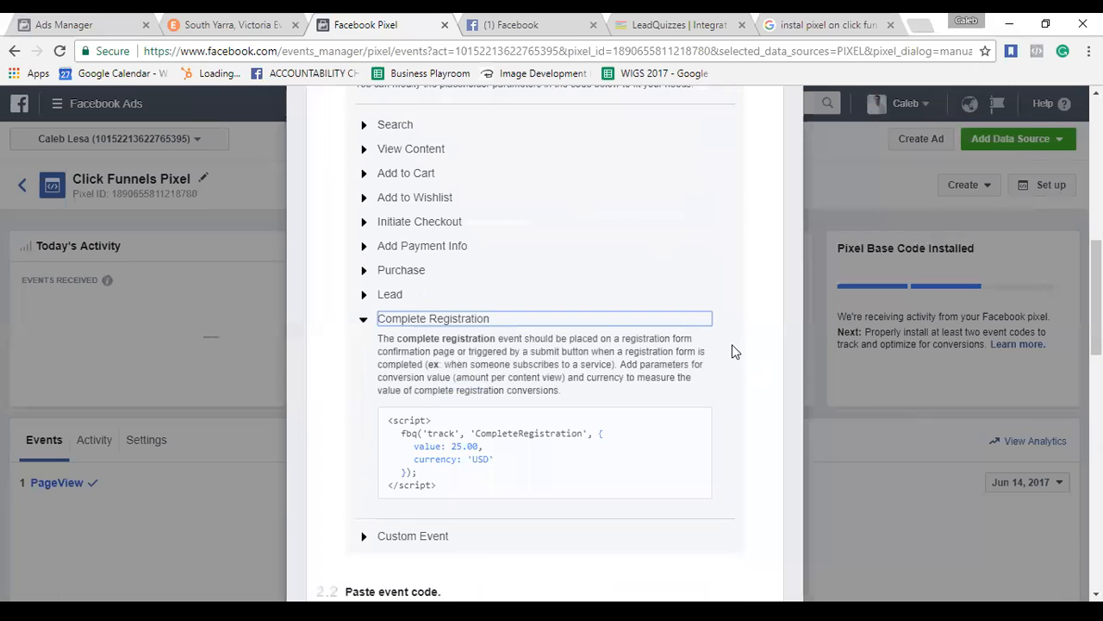
pyautogui.scroll(1, 732, 346)
pyautogui.scroll(-1, 732, 350)
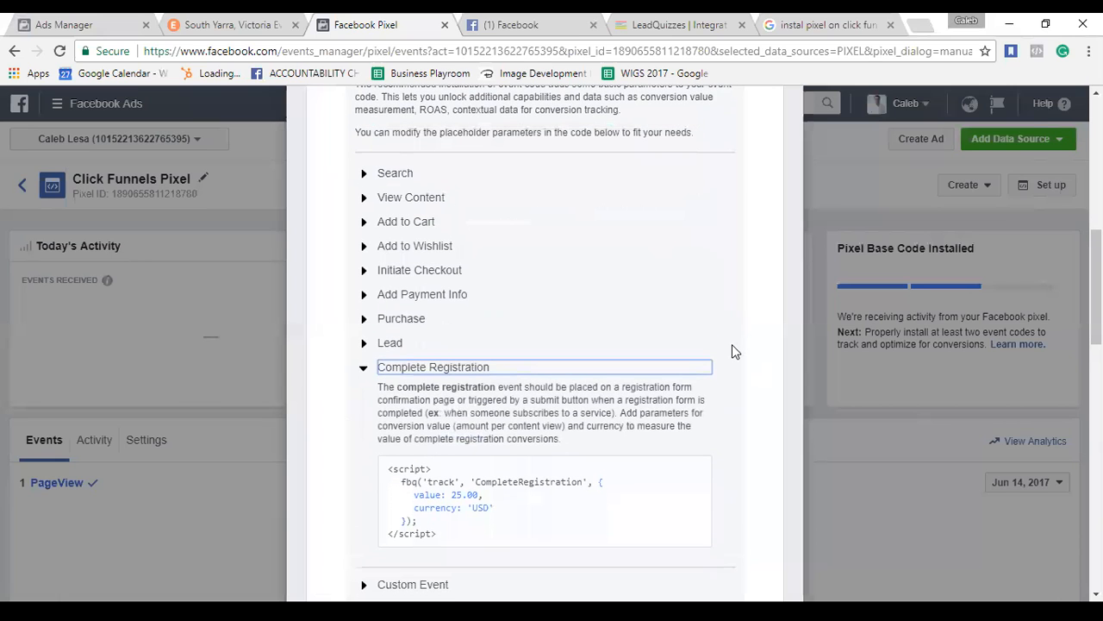
pyautogui.scroll(-1, 732, 351)
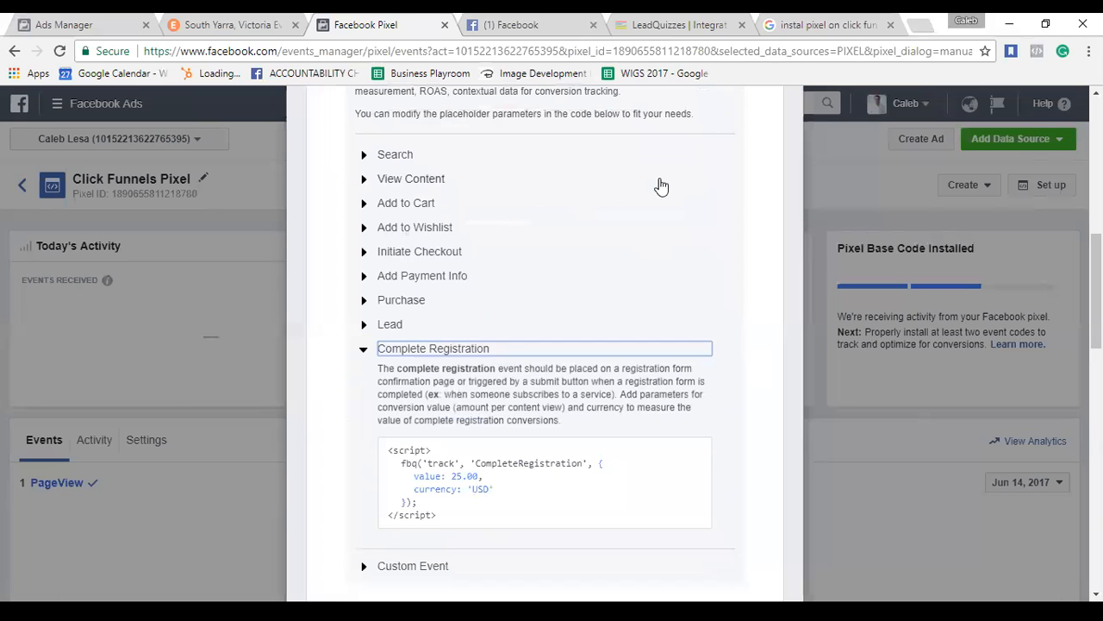
pyautogui.click(803, 26)
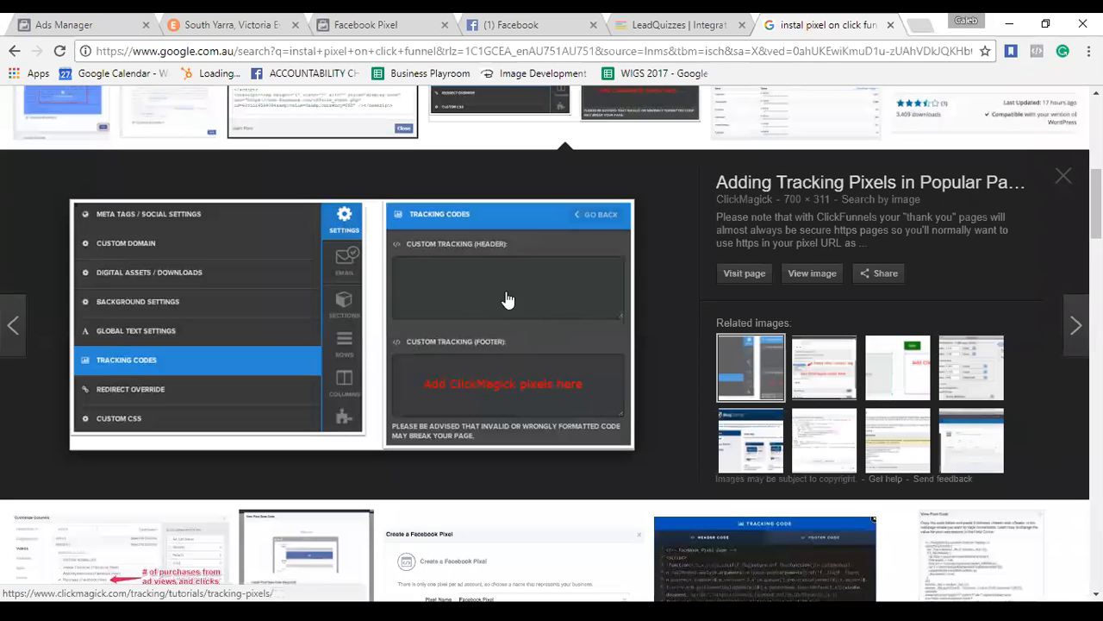
# Scroll the pixel dialog to '2.2 Paste event code' and its send-on-page-load option.
pyautogui.click(392, 30)
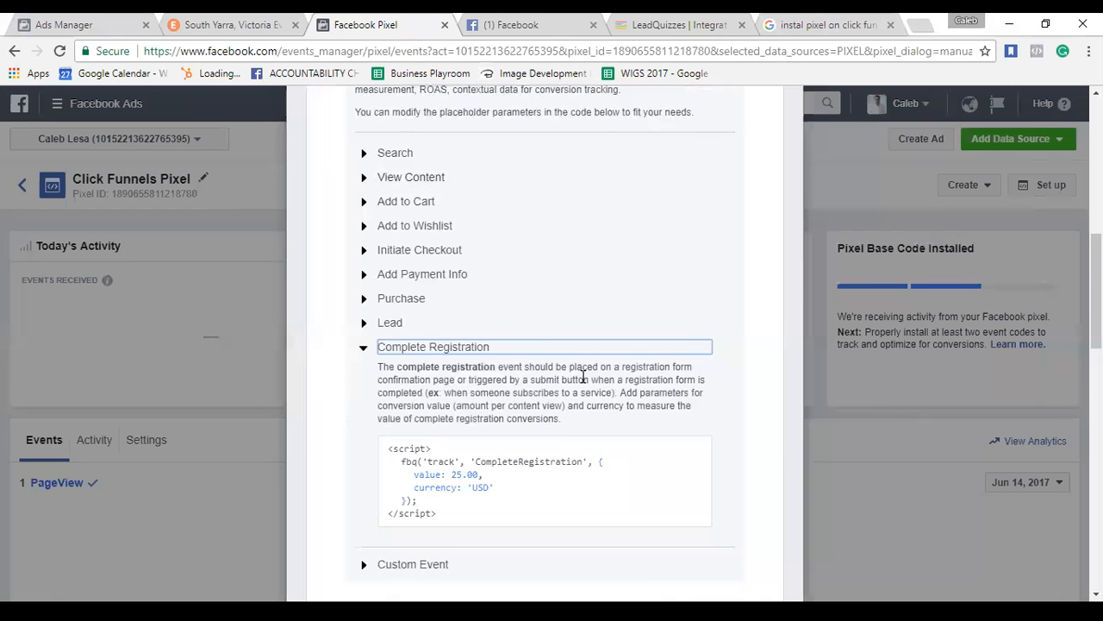
pyautogui.scroll(-2, 581, 380)
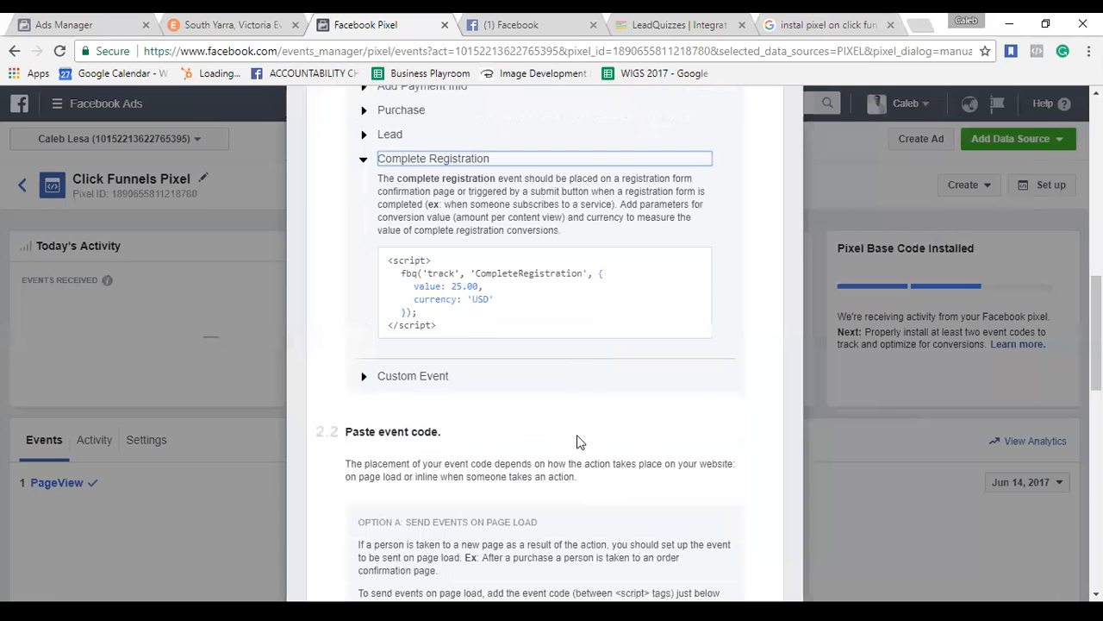
pyautogui.scroll(-1, 579, 441)
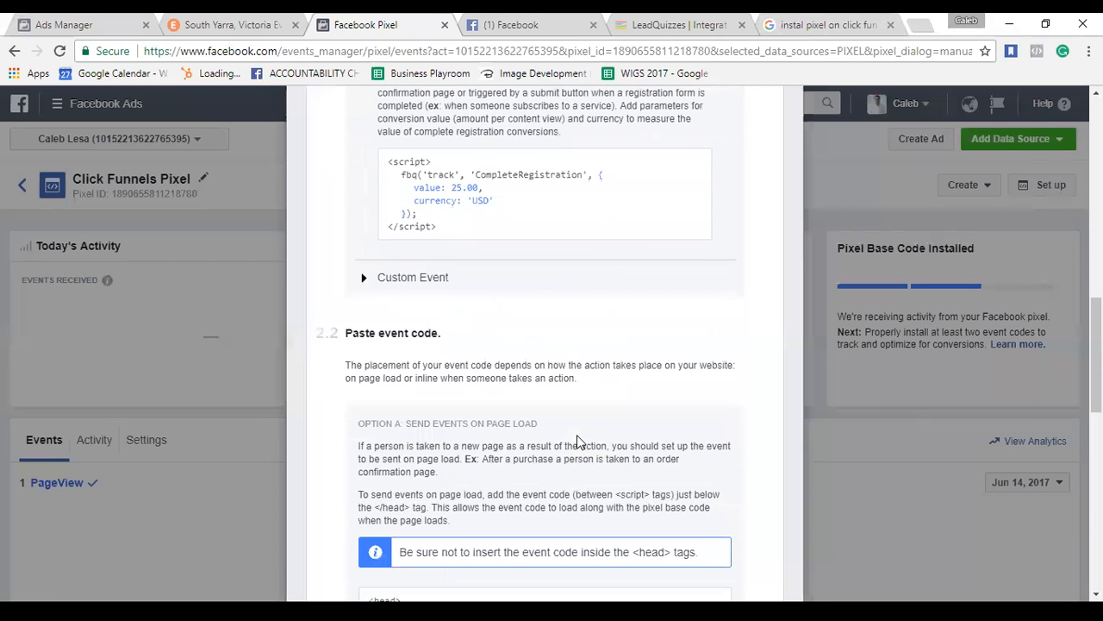
pyautogui.scroll(-3, 577, 435)
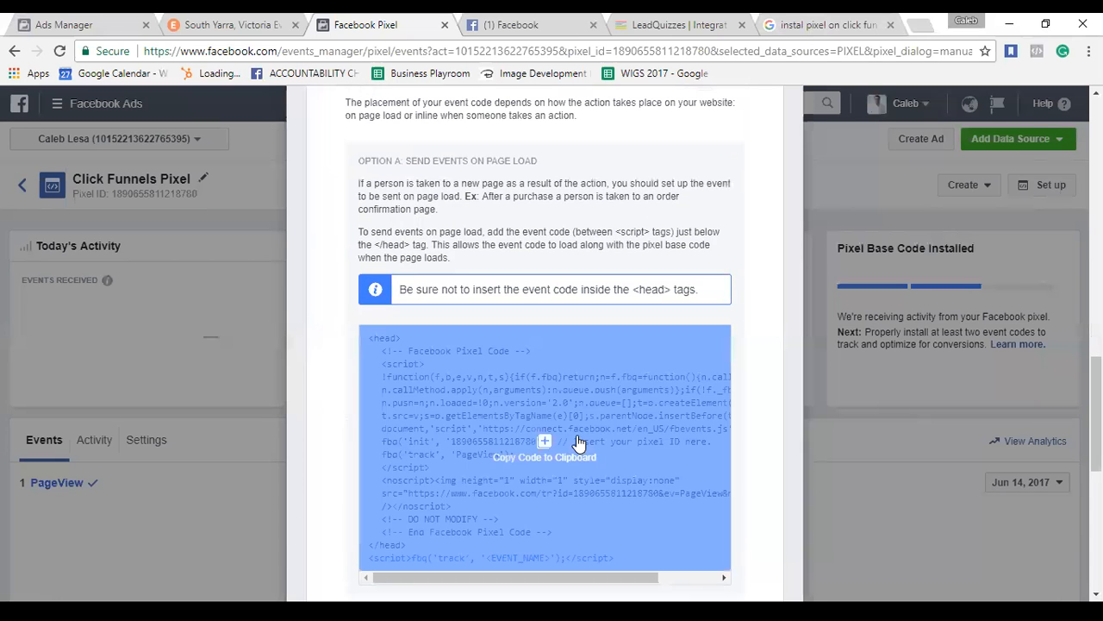
pyautogui.scroll(3, 579, 442)
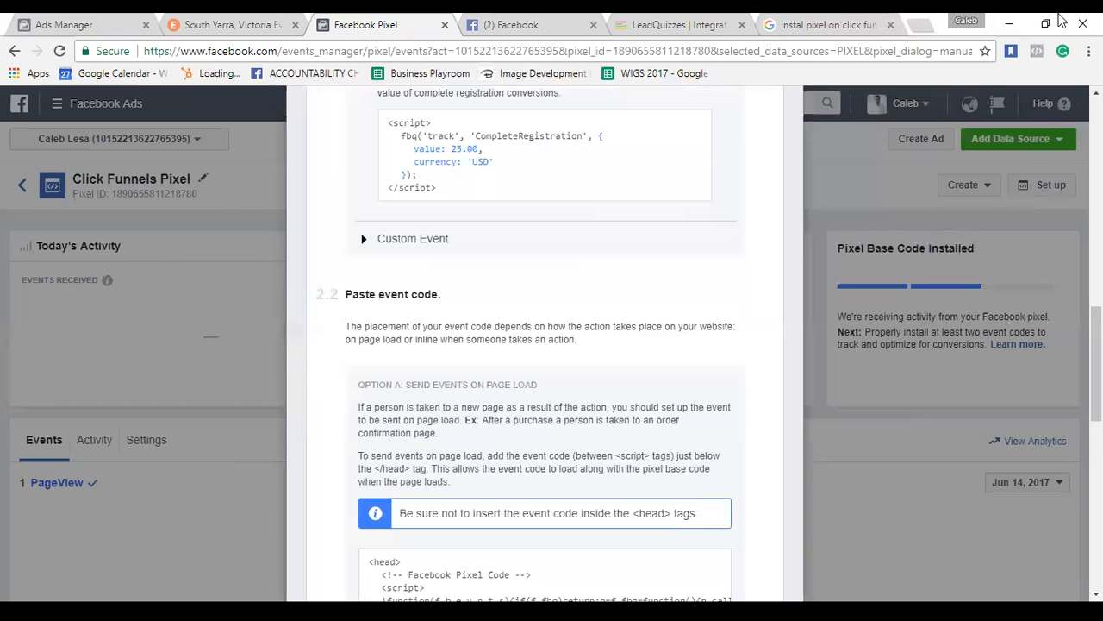
# Search Google in a new tab for 'can you instal a pixel on lead quiz'.
pyautogui.click(927, 33)
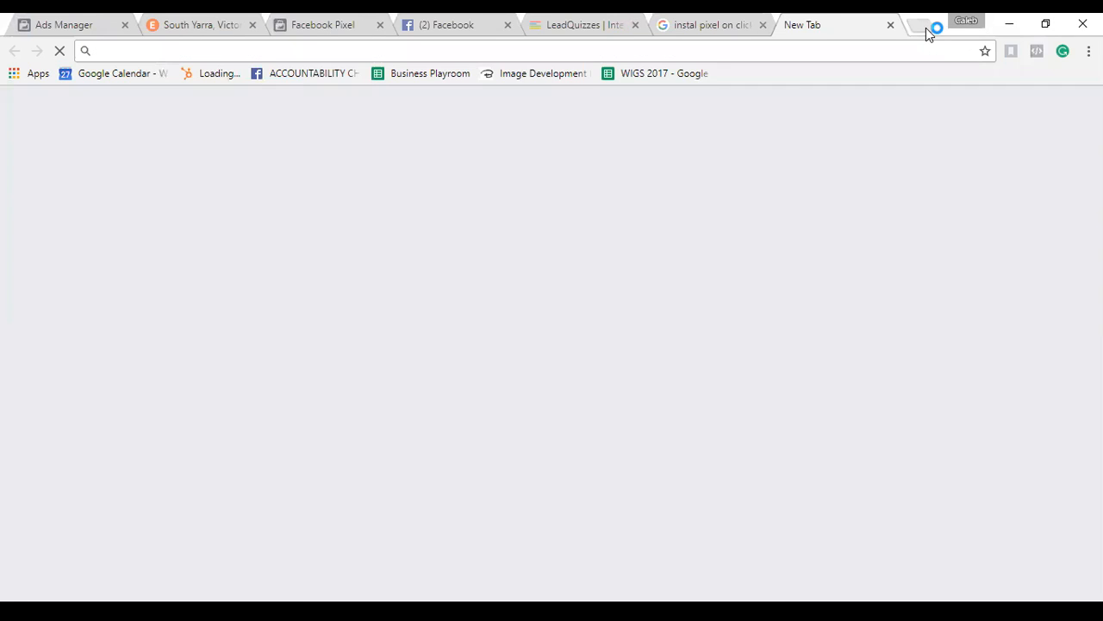
pyautogui.write('can you')
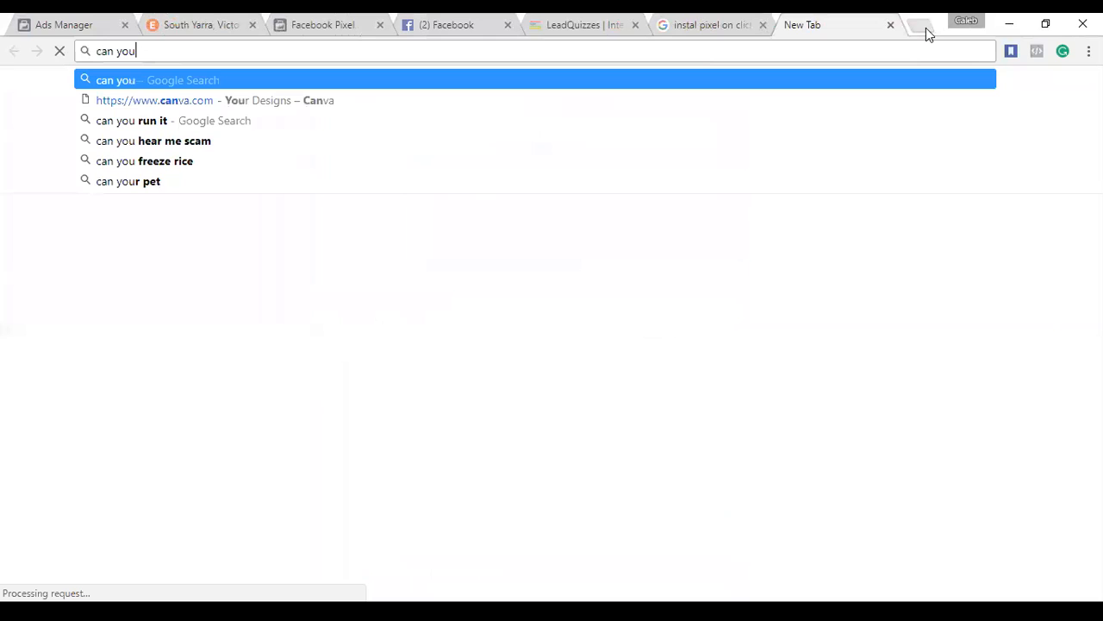
pyautogui.write(' instal a')
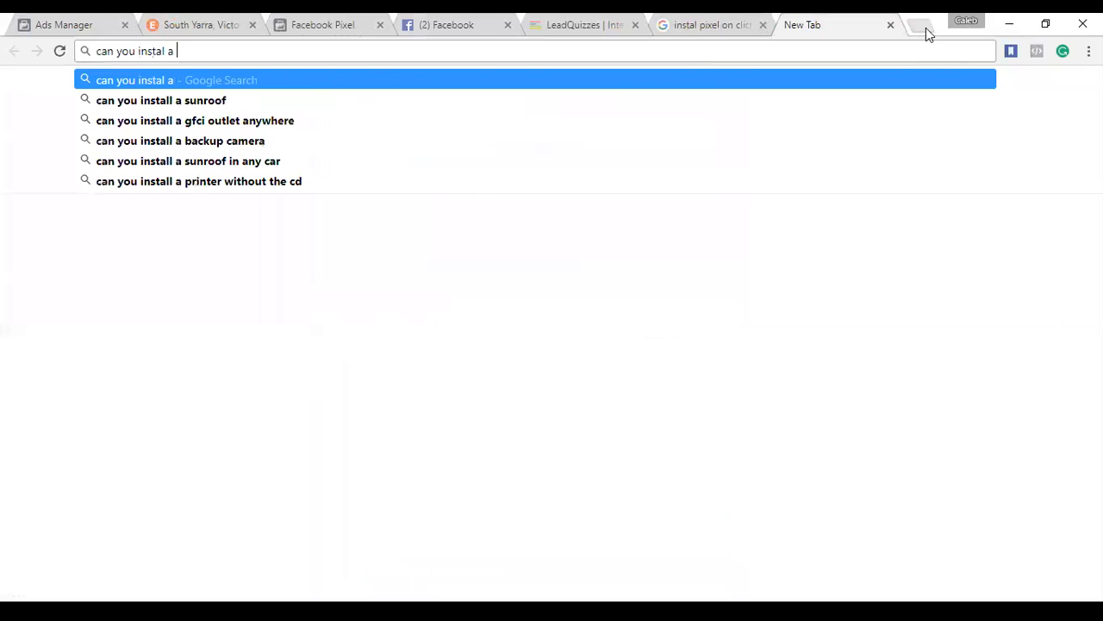
pyautogui.write(' pixel on ')
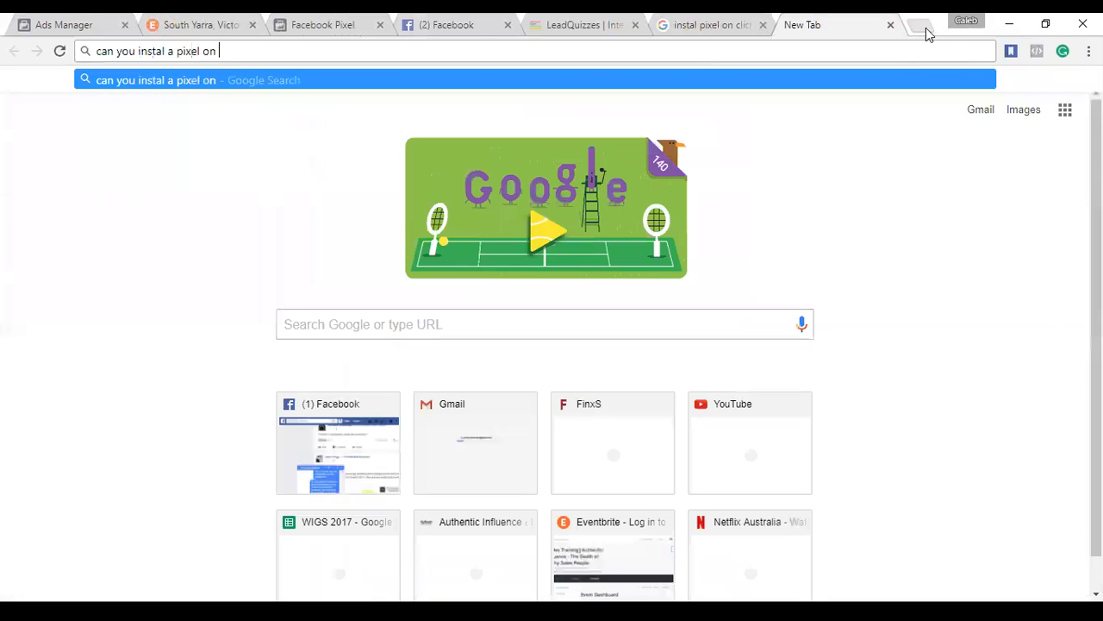
pyautogui.write('lead quiz')
pyautogui.press('Return')
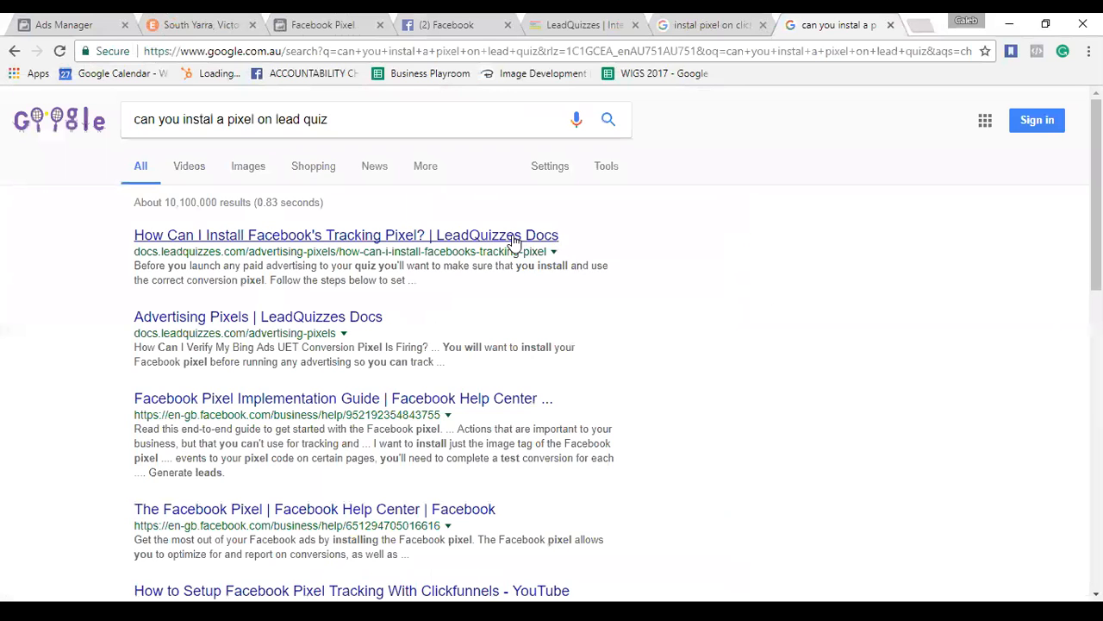
# Read the LeadQuizzes Docs guide on installing the Facebook pixel and copy its URL.
pyautogui.click(514, 241)
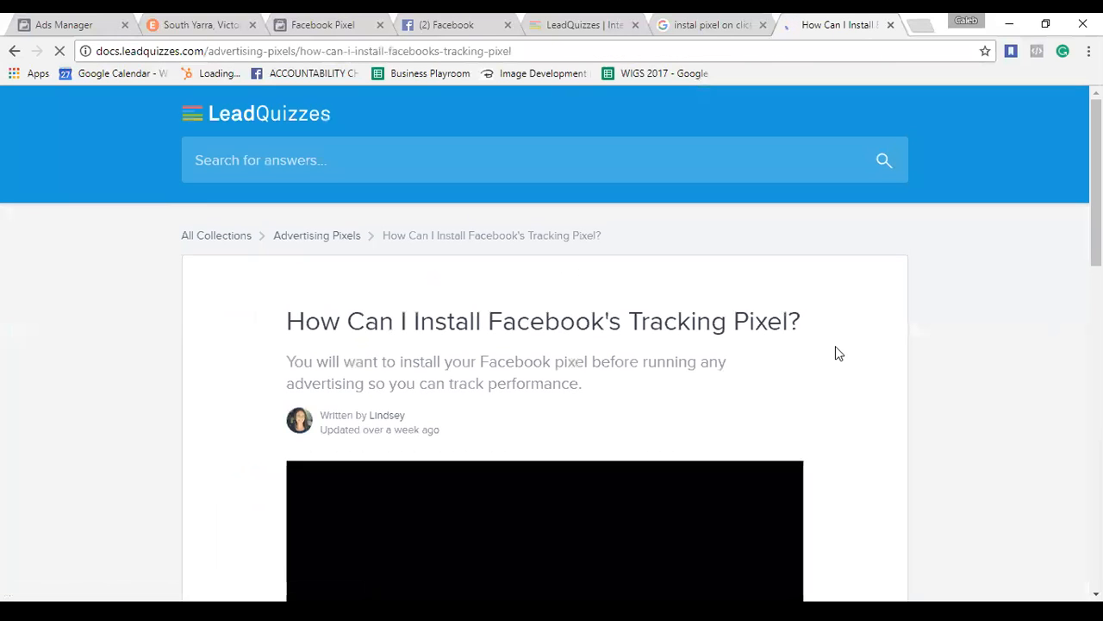
pyautogui.scroll(-1, 835, 353)
pyautogui.scroll(-2, 948, 364)
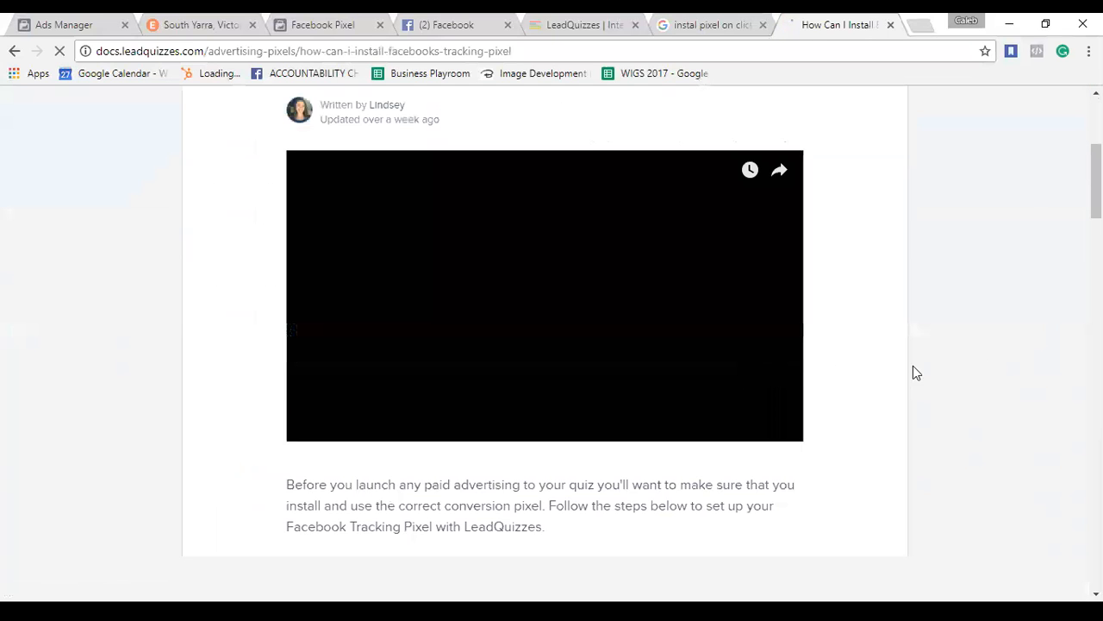
pyautogui.scroll(-1, 480, 335)
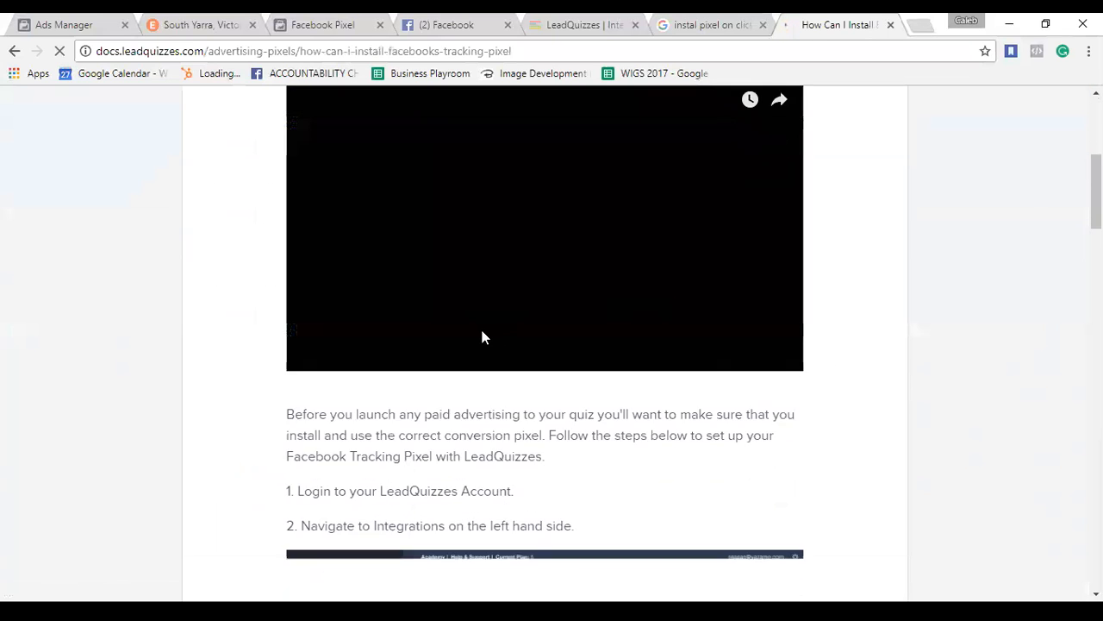
pyautogui.scroll(-3, 485, 438)
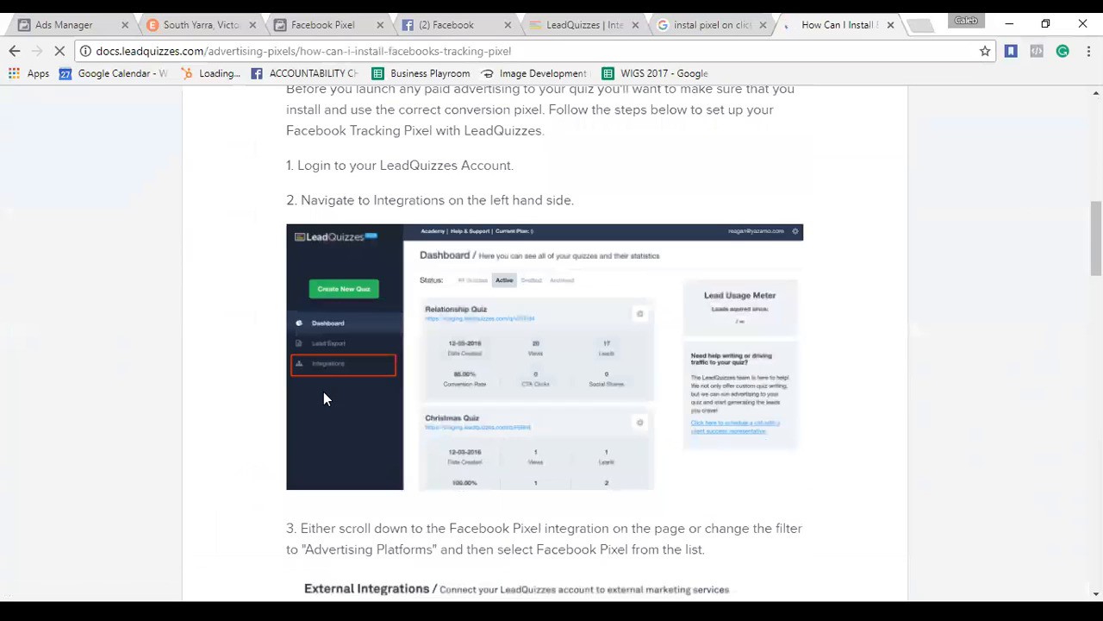
pyautogui.scroll(-1, 254, 402)
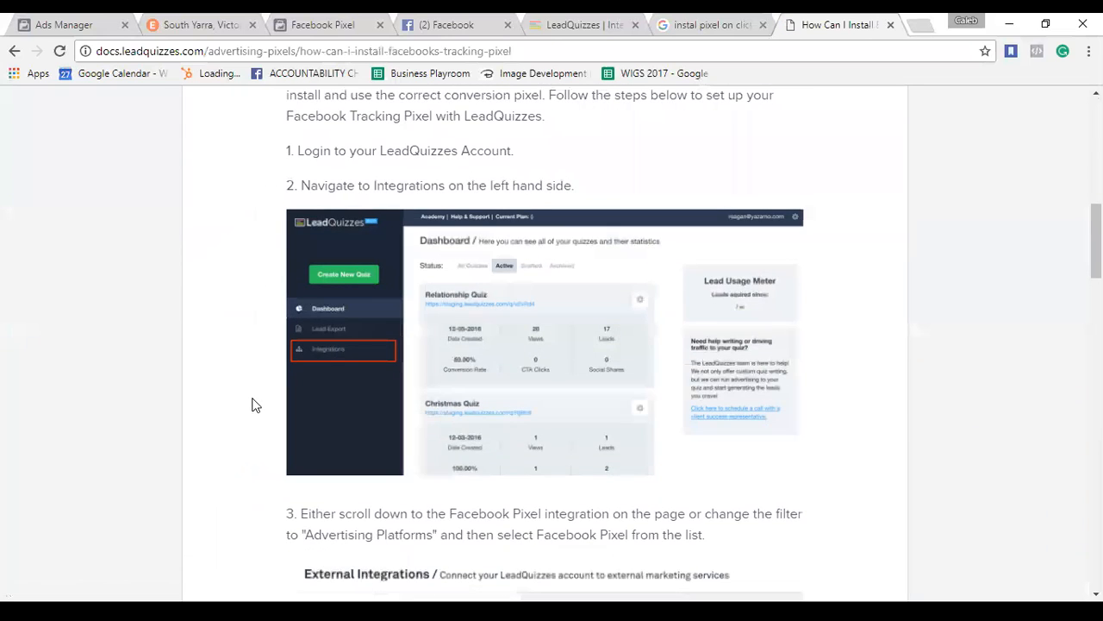
pyautogui.scroll(1, 264, 168)
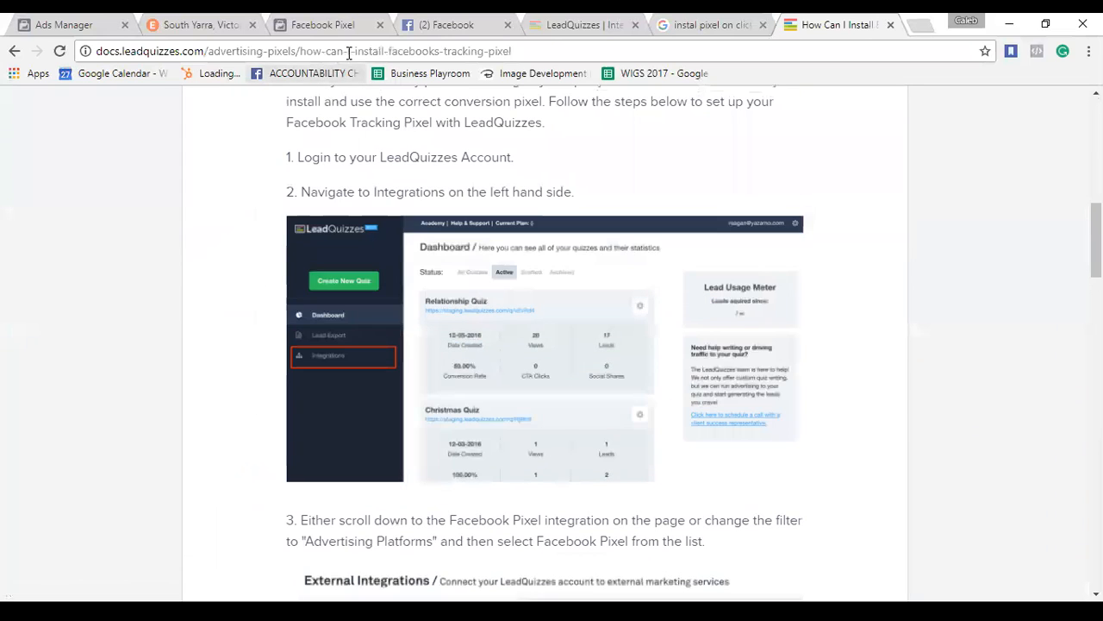
pyautogui.click(350, 51)
pyautogui.hotkey('ctrl', 'c')
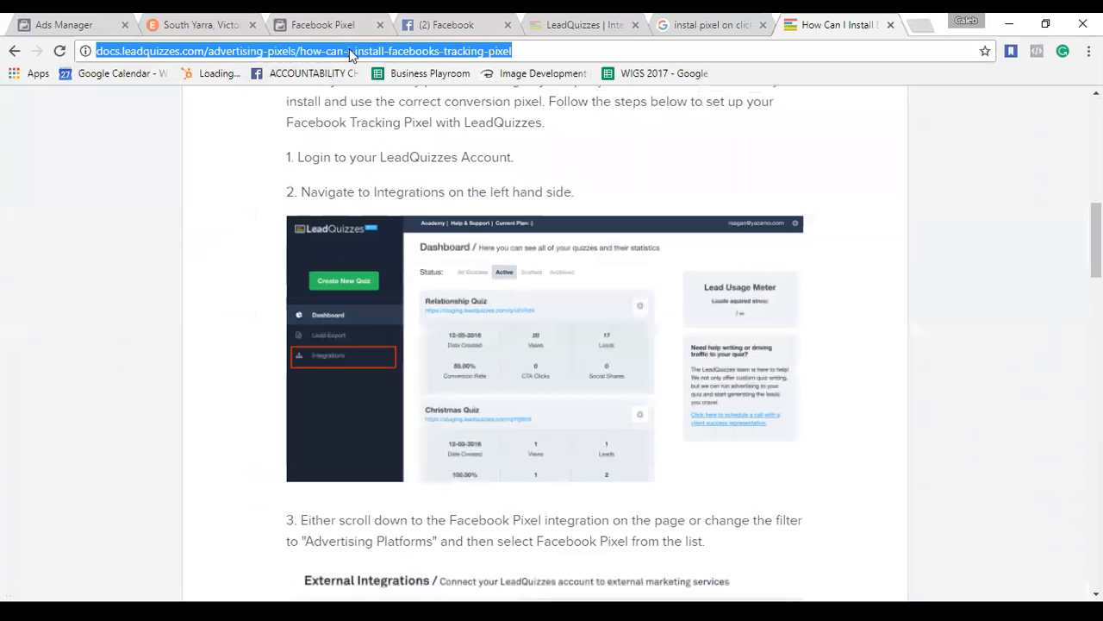
pyautogui.click(417, 24)
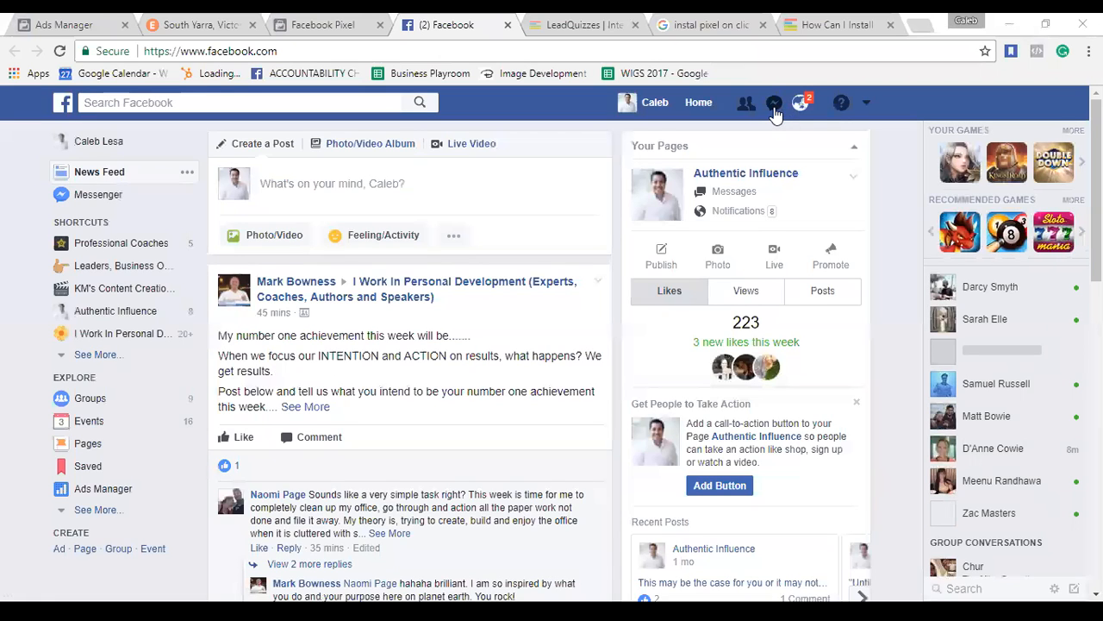
# Paste and send the LeadQuizzes pixel-guide link to a contact in Messenger.
pyautogui.click(775, 104)
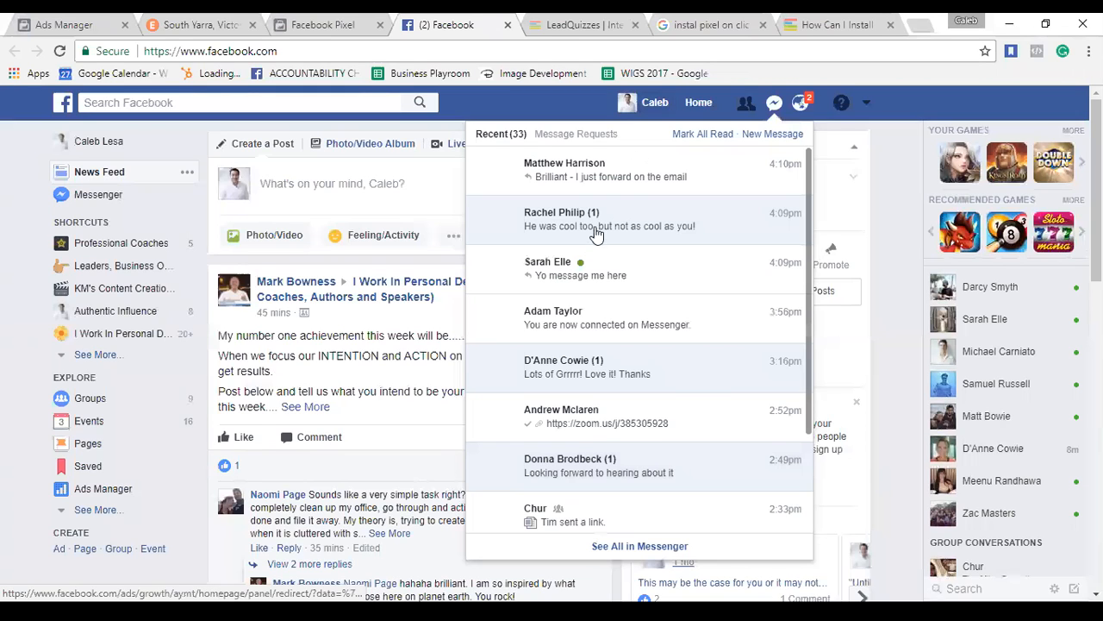
pyautogui.click(619, 276)
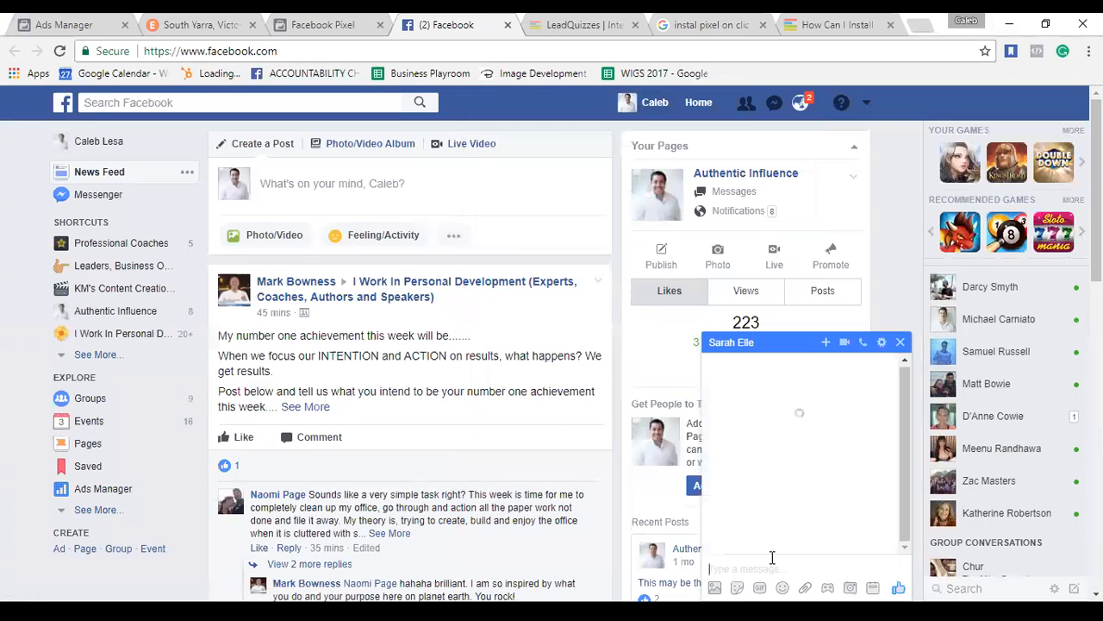
pyautogui.hotkey('ctrl', 'v')
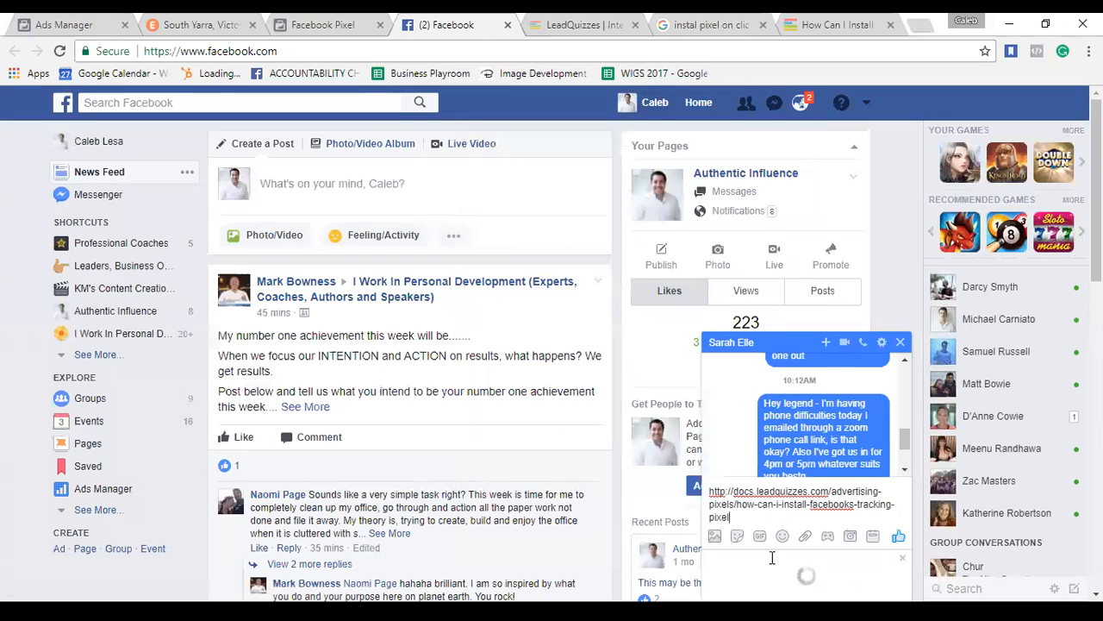
pyautogui.press('Return')
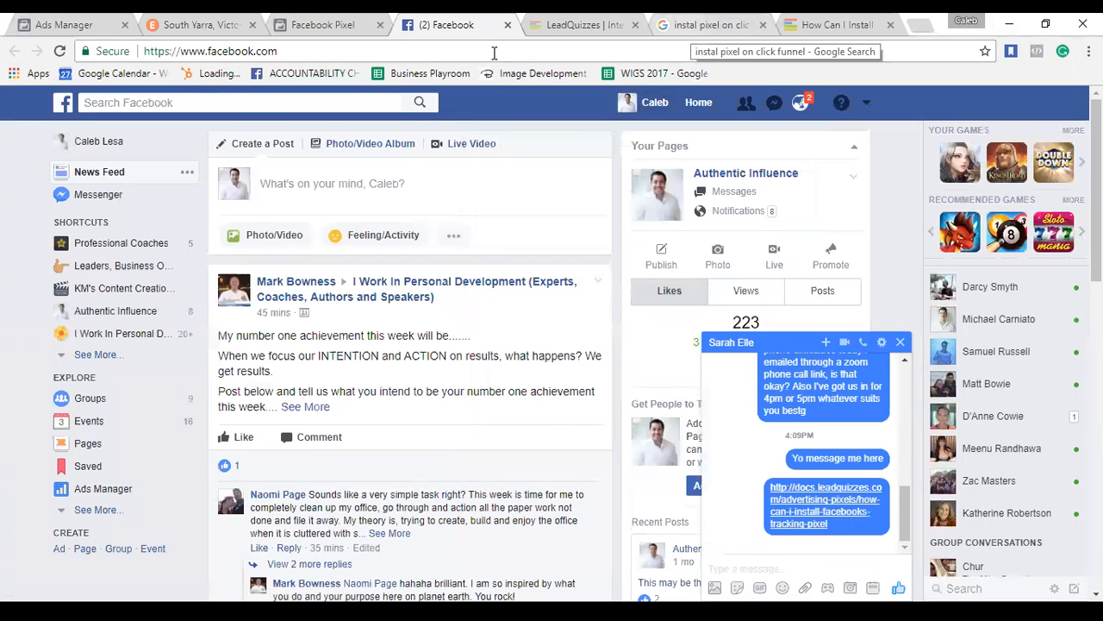
pyautogui.click(326, 33)
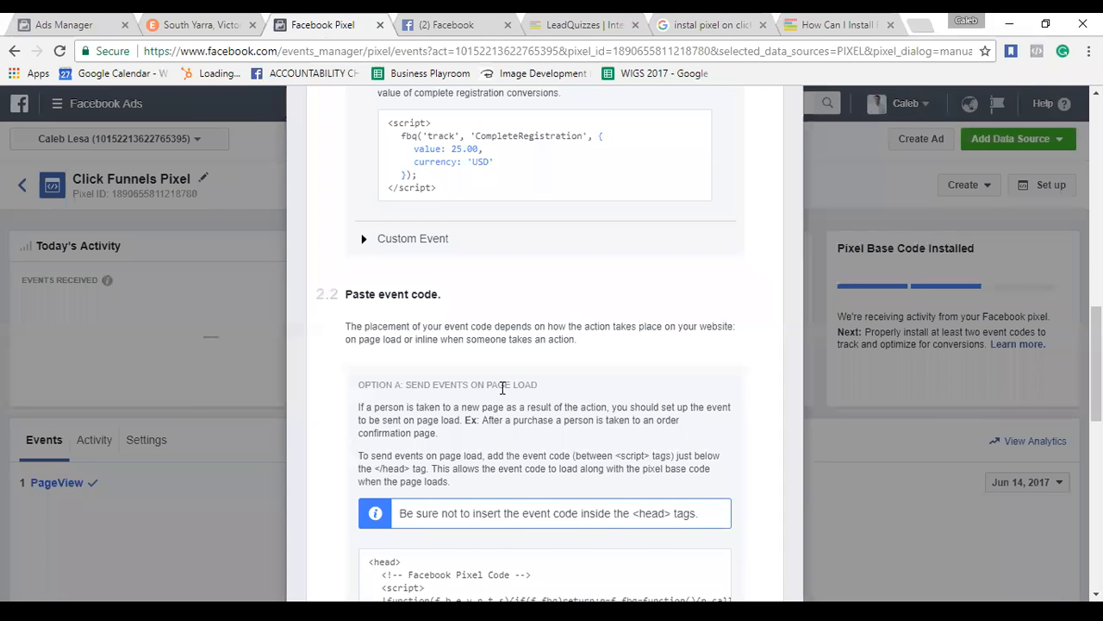
# Review Check Pixel Status, close the pixel install dialog, and enter 'click./productivoyy' in a new tab.
pyautogui.scroll(-1, 504, 388)
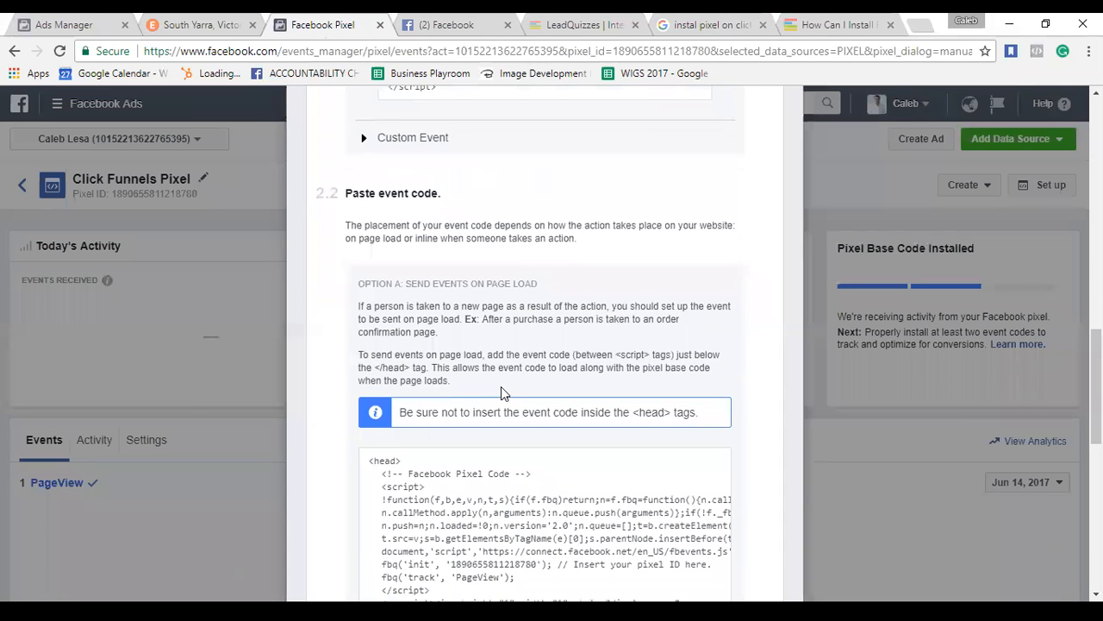
pyautogui.scroll(-2, 534, 485)
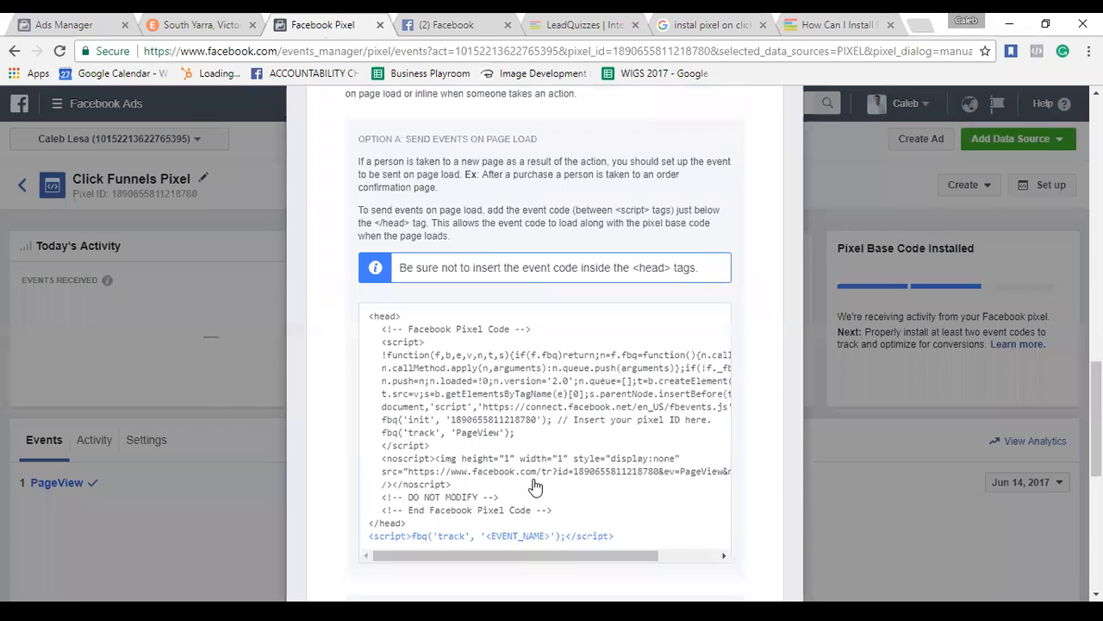
pyautogui.scroll(-5, 543, 466)
pyautogui.moveTo(634, 329)
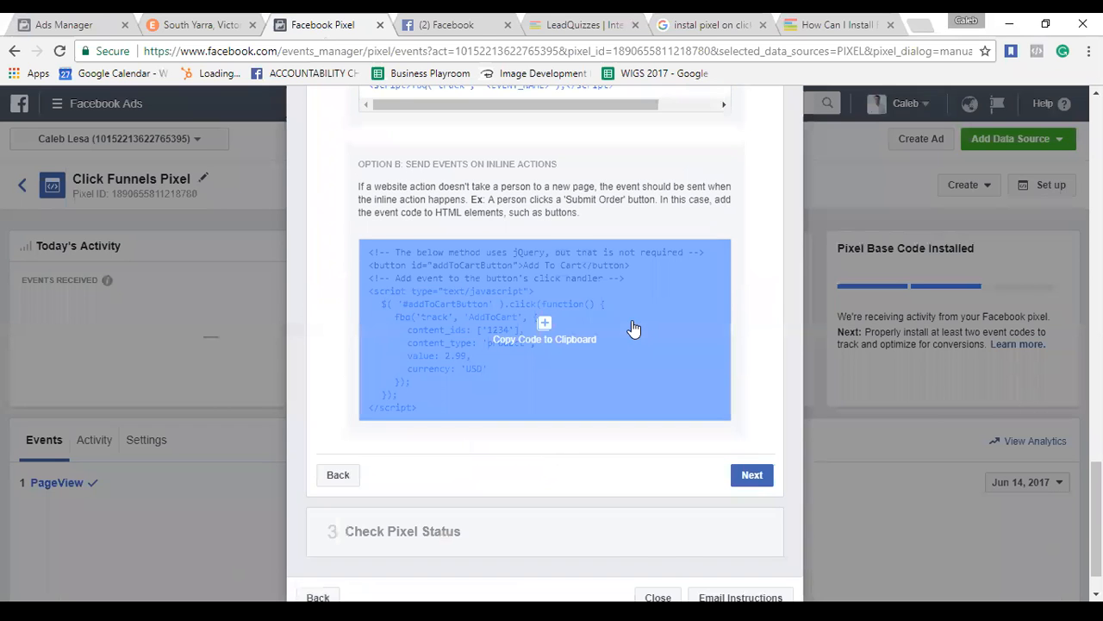
pyautogui.scroll(-1, 627, 408)
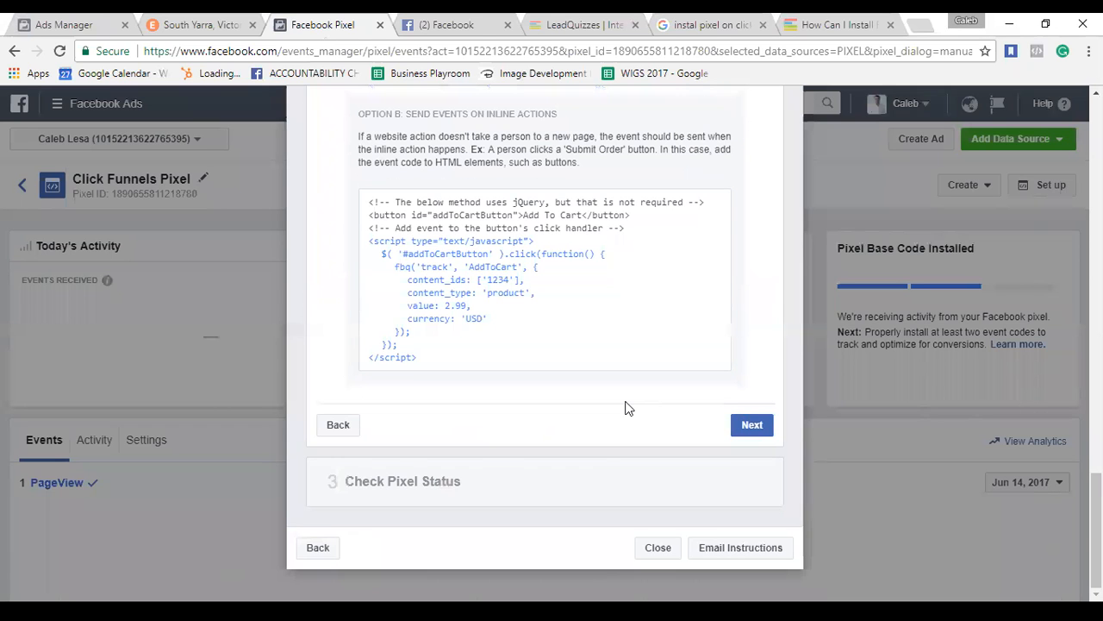
pyautogui.click(444, 481)
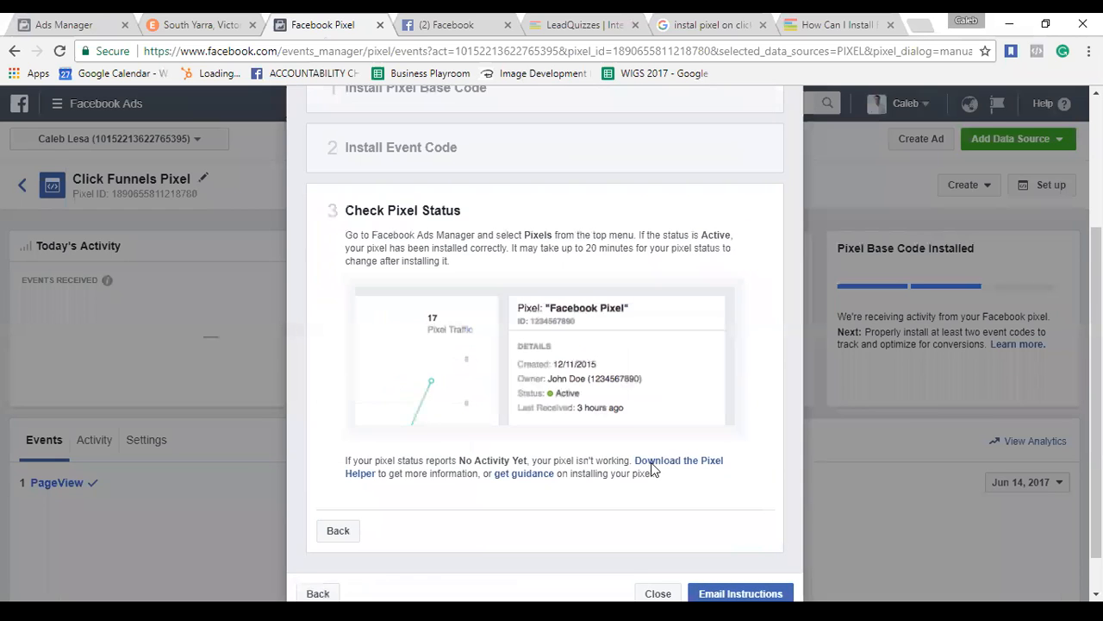
pyautogui.scroll(-1, 652, 468)
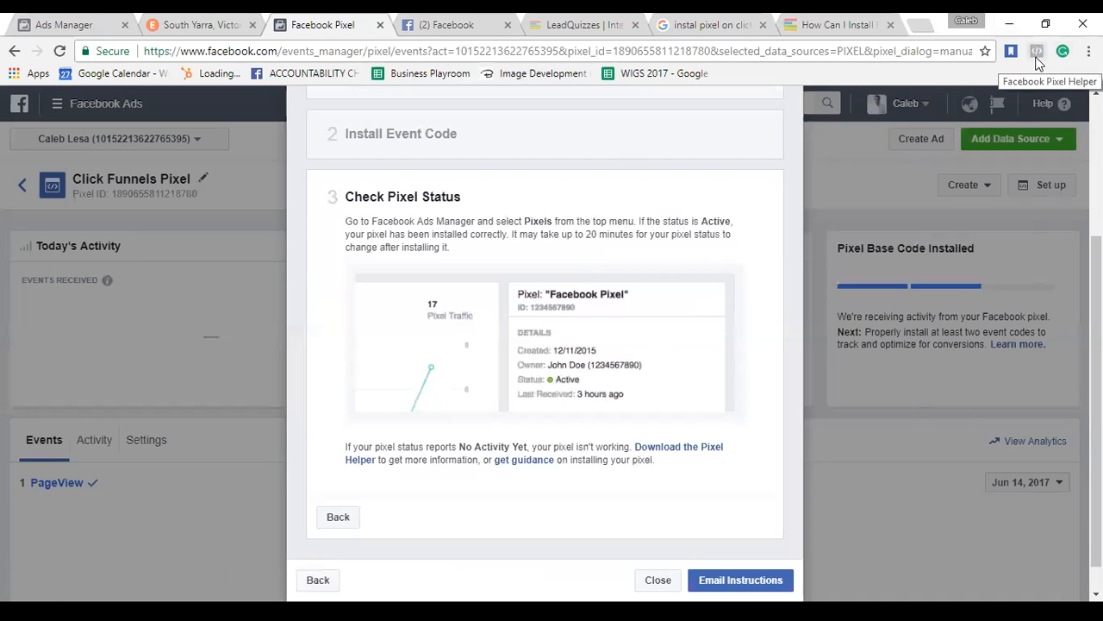
pyautogui.click(853, 174)
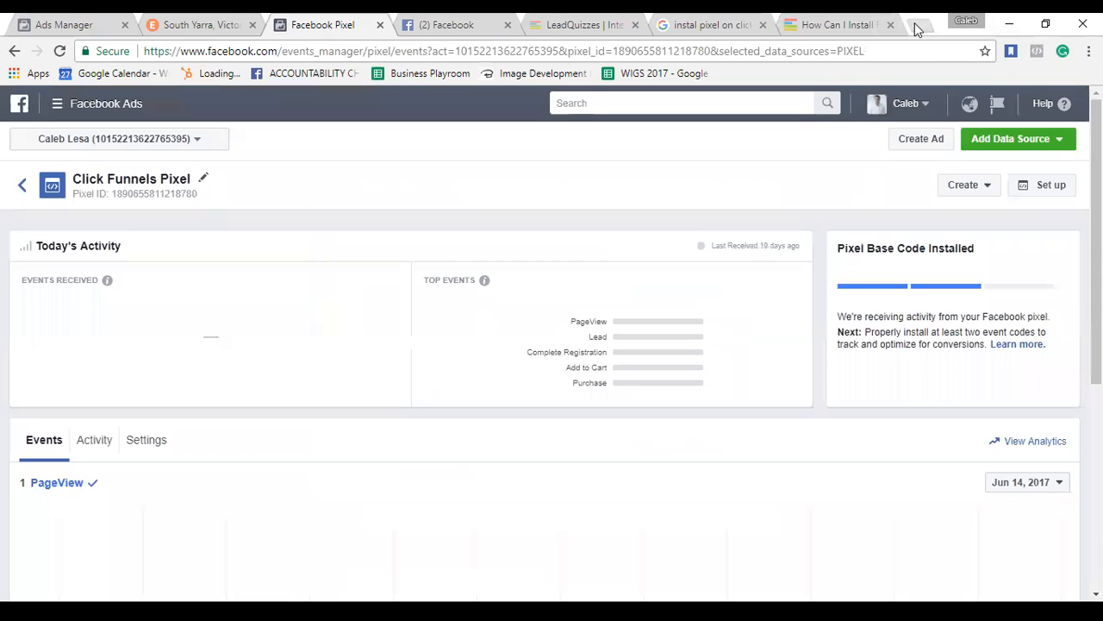
pyautogui.click(916, 25)
pyautogui.write('click')
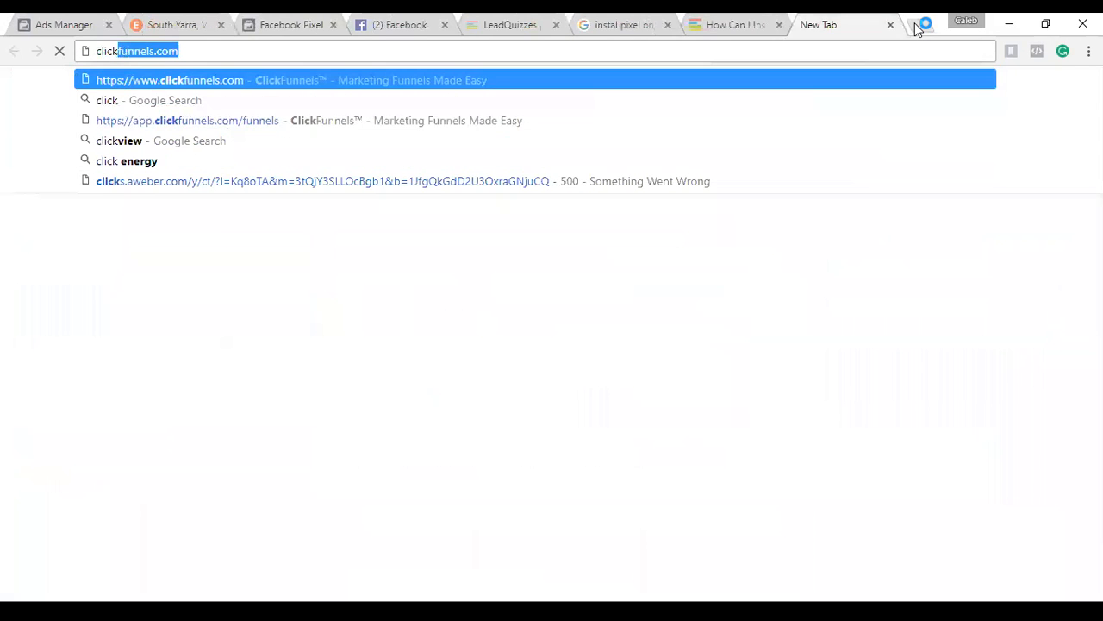
pyautogui.write('.')
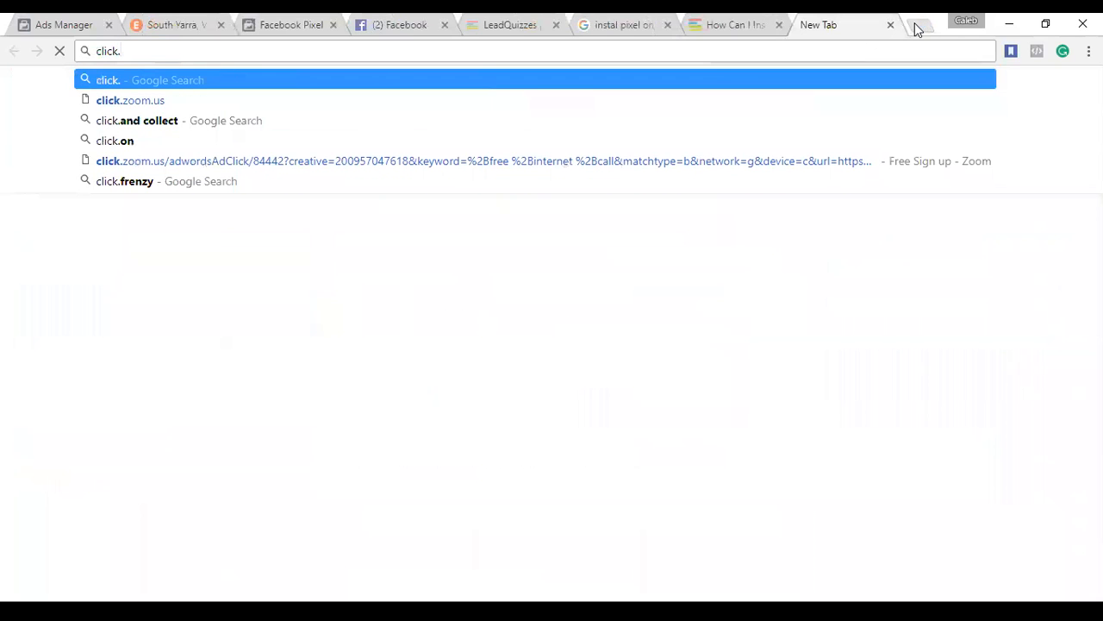
pyautogui.write('/')
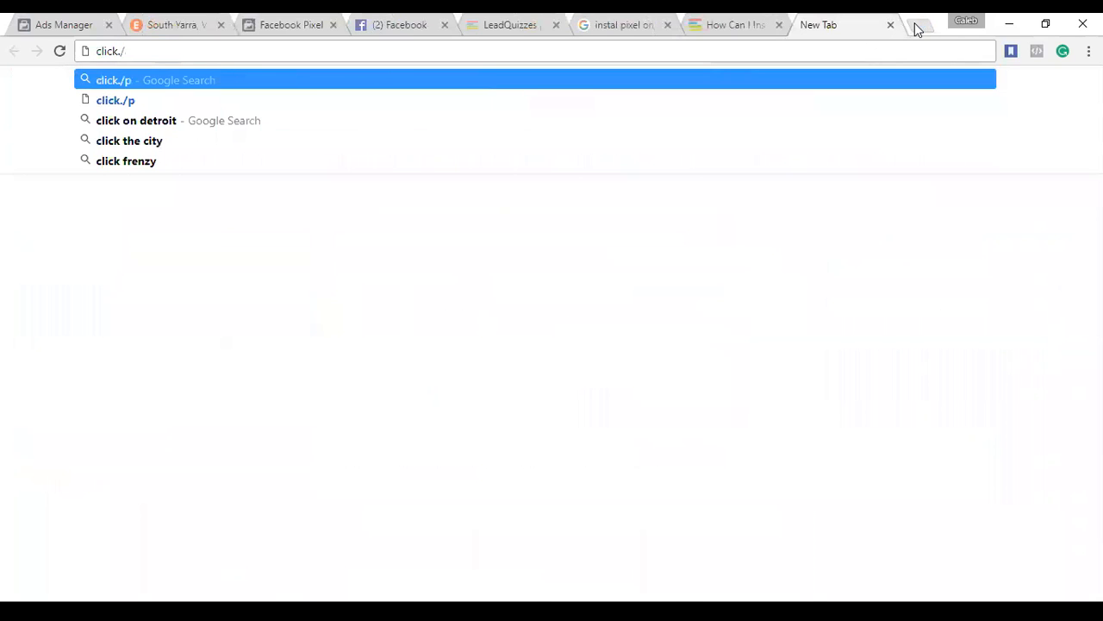
pyautogui.write('productivoyy')
# Close the mistyped 'click./productivoyy' search tab and go back to the pixel guide tab.
pyautogui.press('Return')
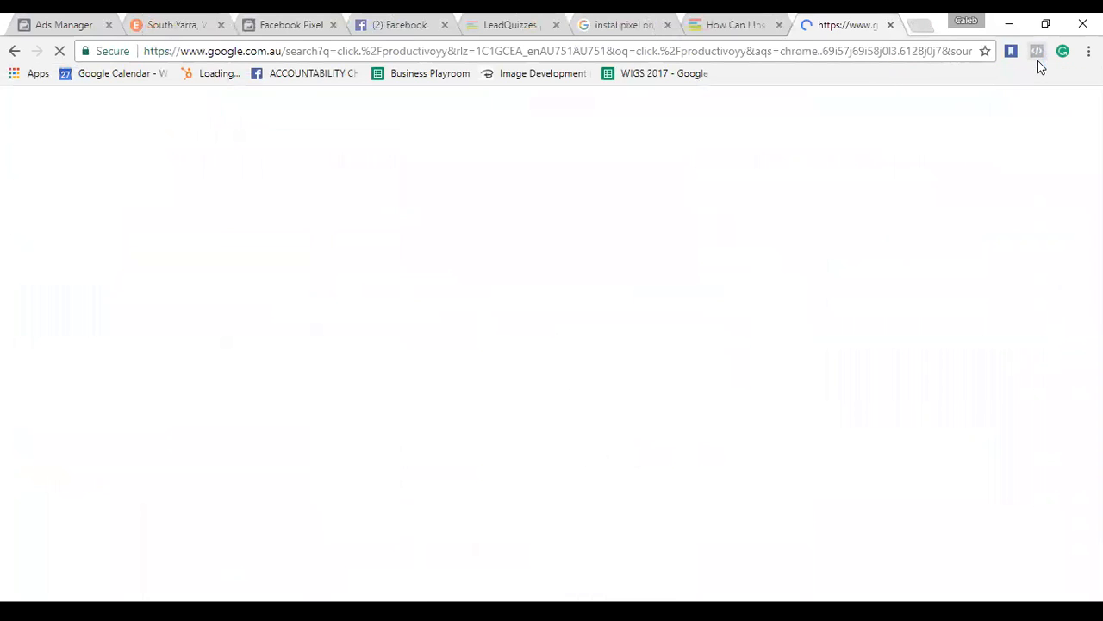
pyautogui.click(890, 25)
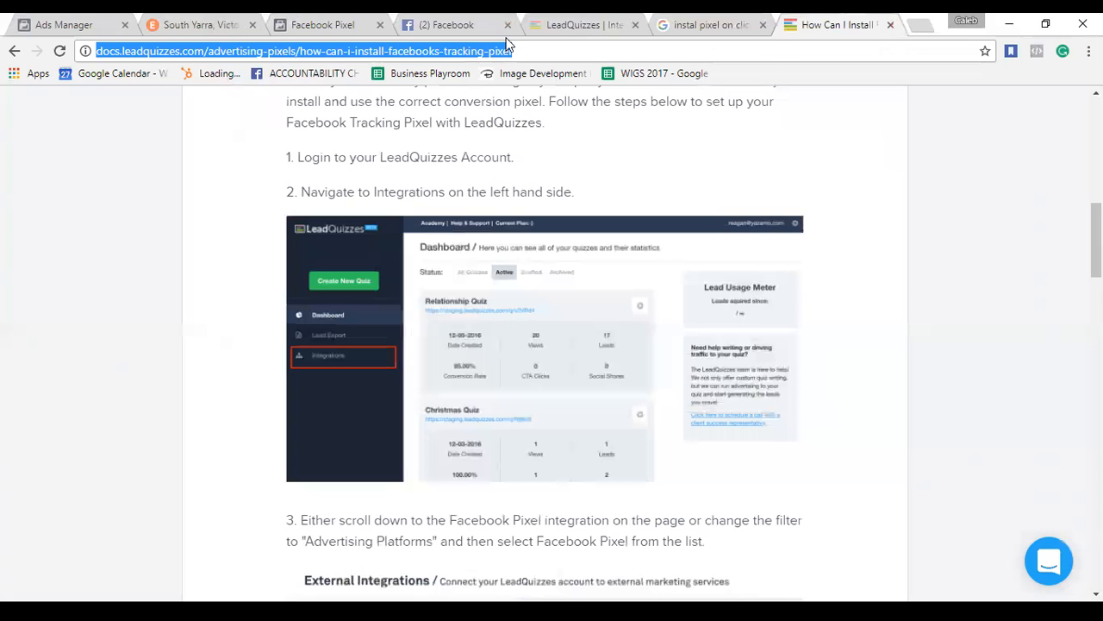
pyautogui.click(340, 25)
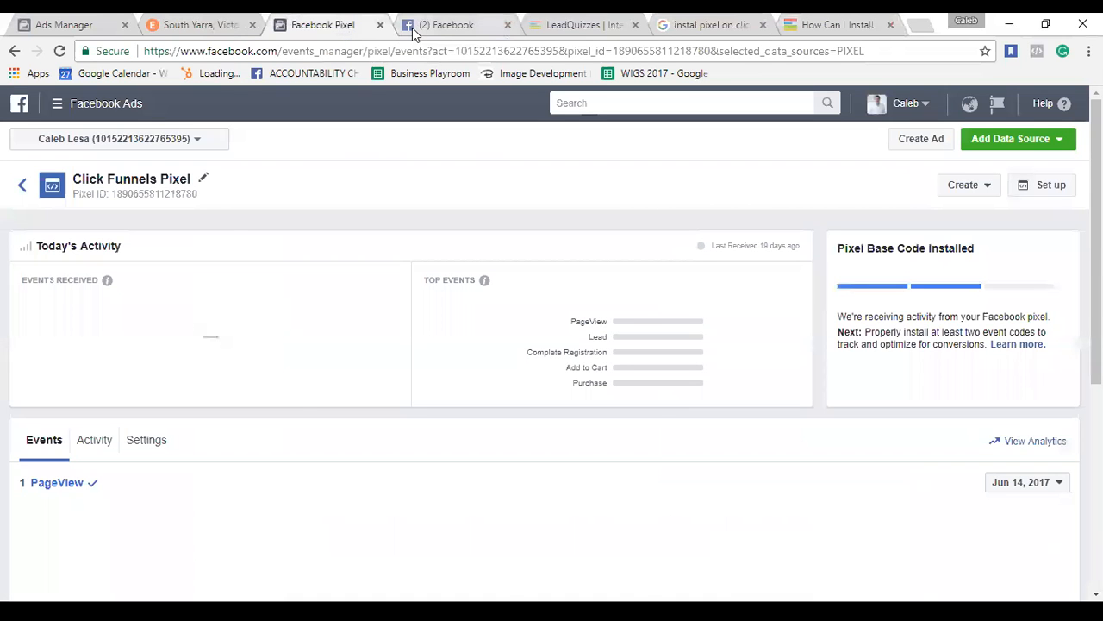
# Return to the Facebook Pixel page and start a new ad with Create Ad from the Ads menu.
pyautogui.click(413, 28)
pyautogui.click(343, 32)
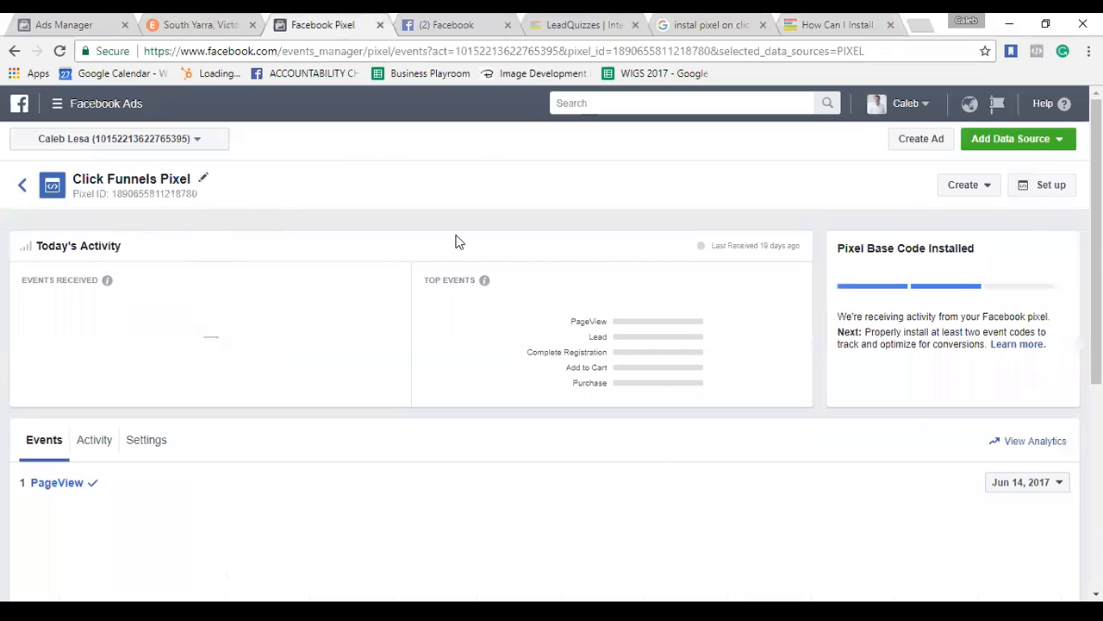
pyautogui.click(62, 105)
pyautogui.click(919, 148)
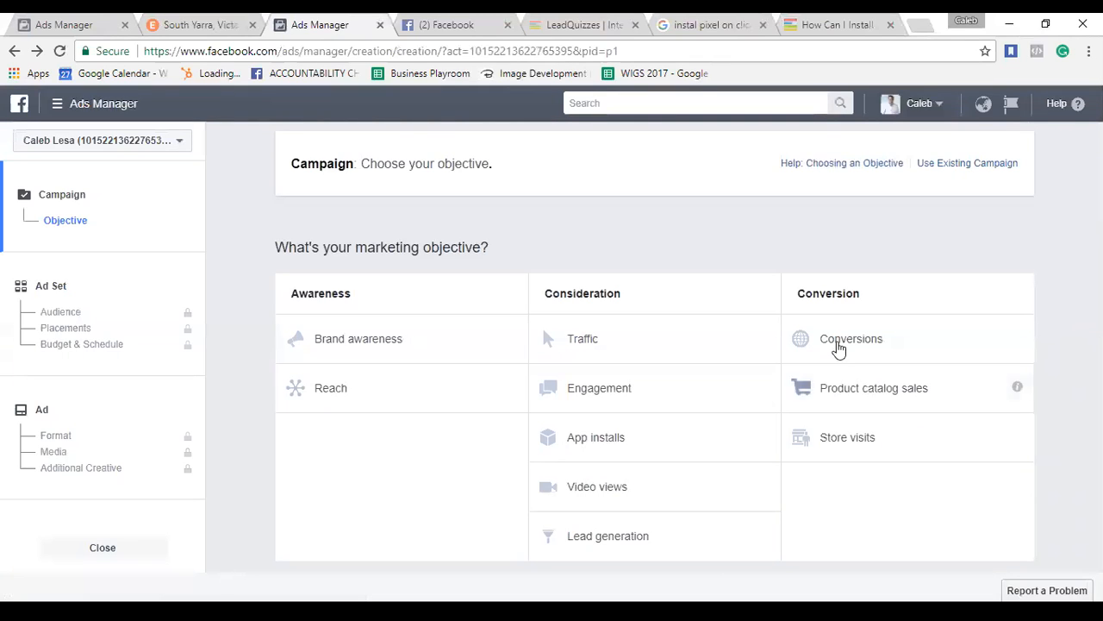
# Read the Awareness, Consideration and Conversion objective descriptions from their info icons.
pyautogui.moveTo(1019, 341)
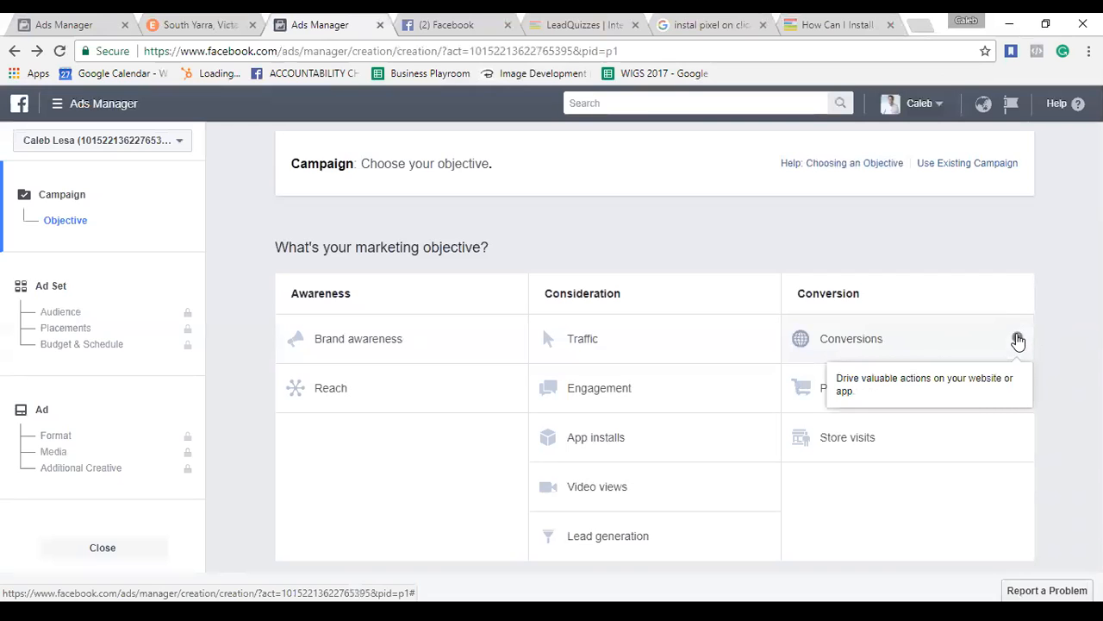
pyautogui.moveTo(769, 352)
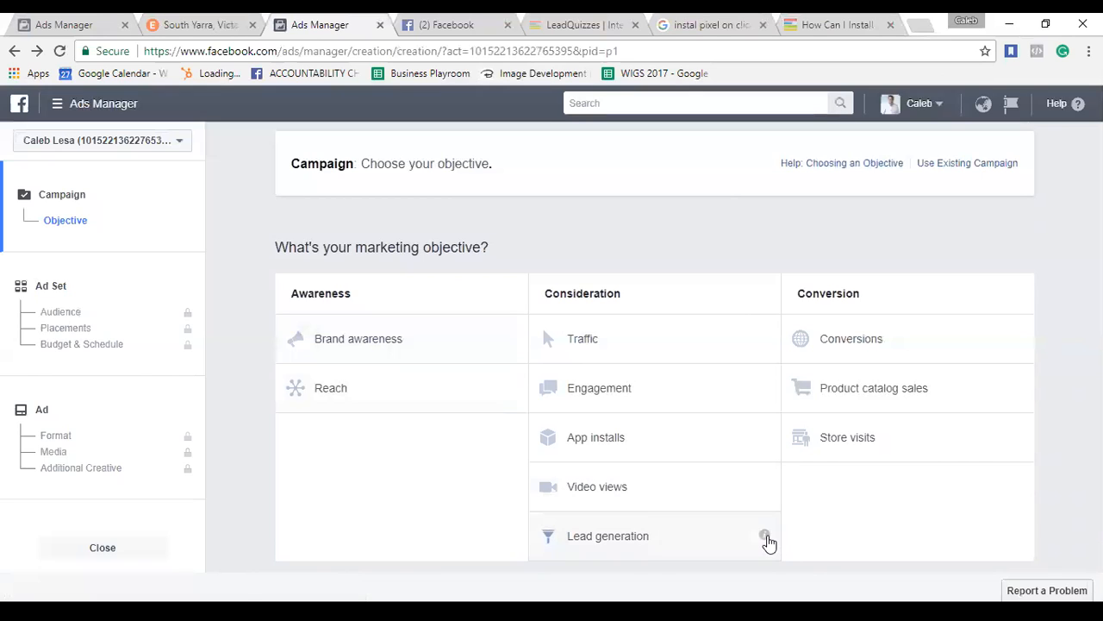
pyautogui.moveTo(767, 537)
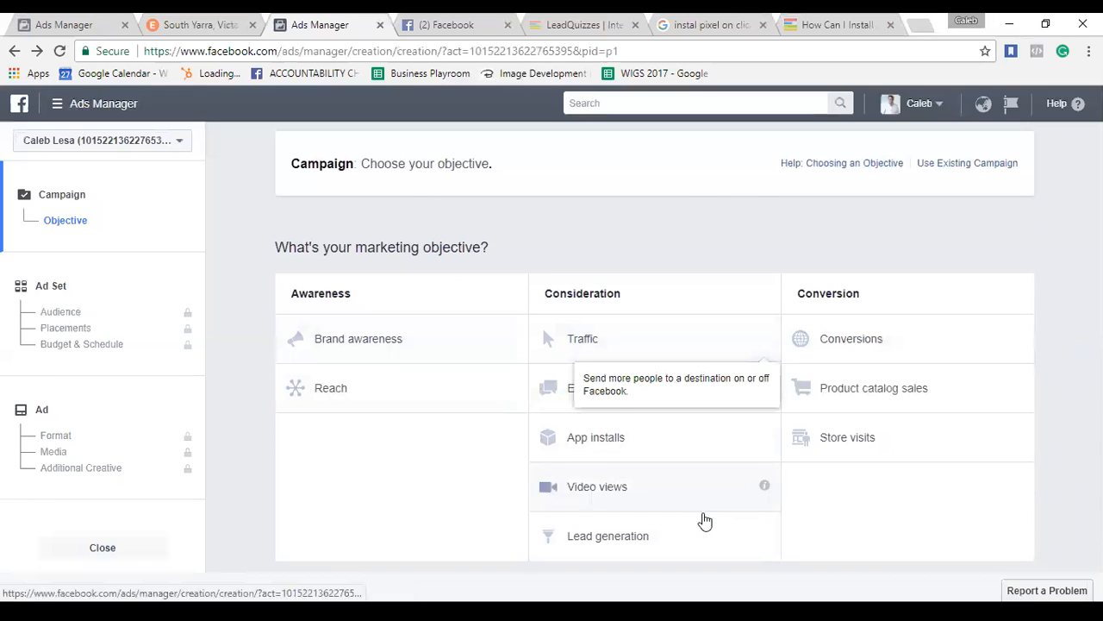
# Choose the Lead generation objective, toggle Create Split Test on then off, and continue.
pyautogui.click(670, 540)
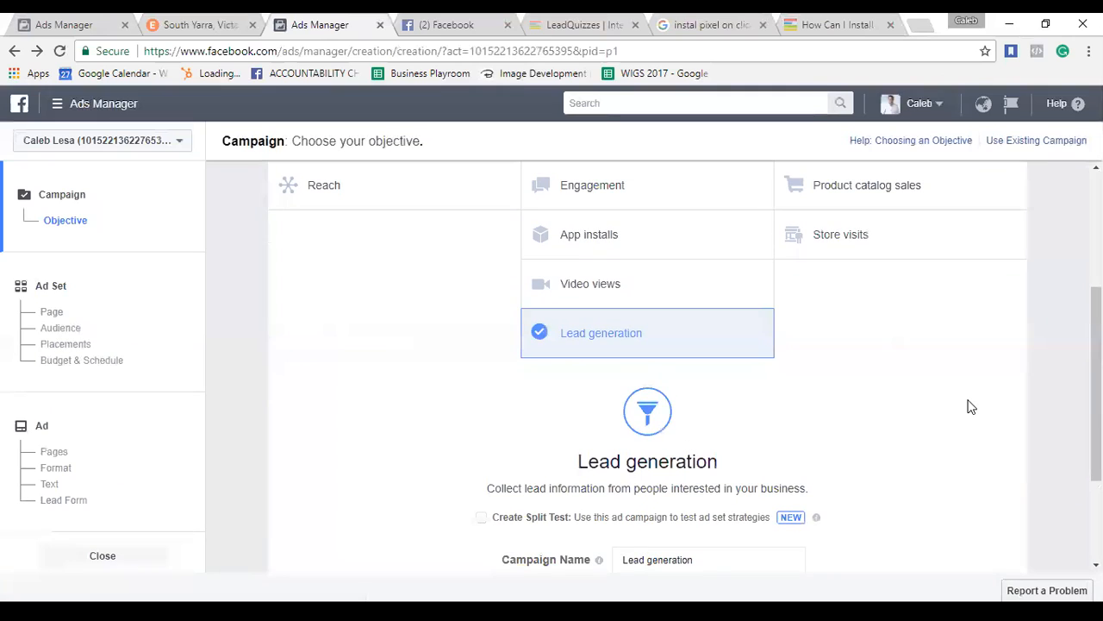
pyautogui.scroll(2, 970, 407)
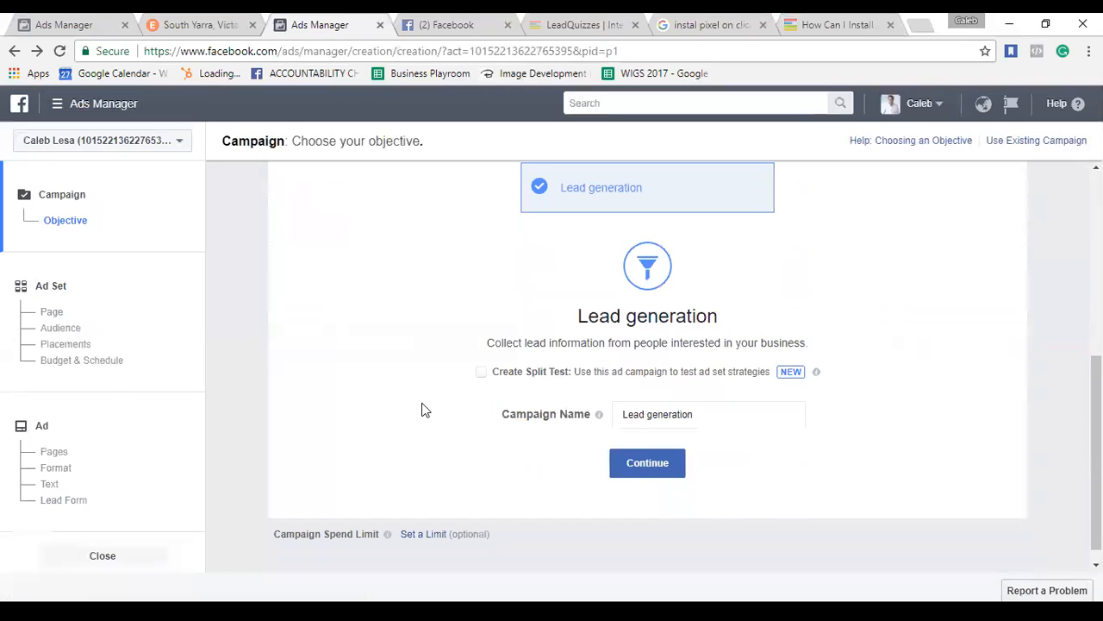
pyautogui.scroll(-1, 422, 410)
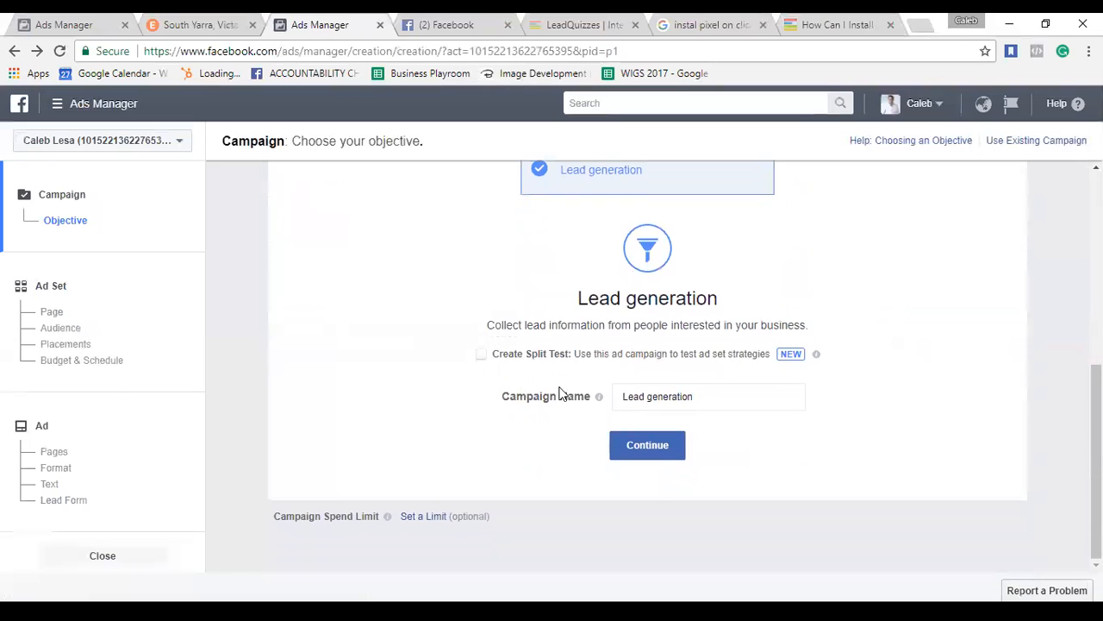
pyautogui.click(481, 356)
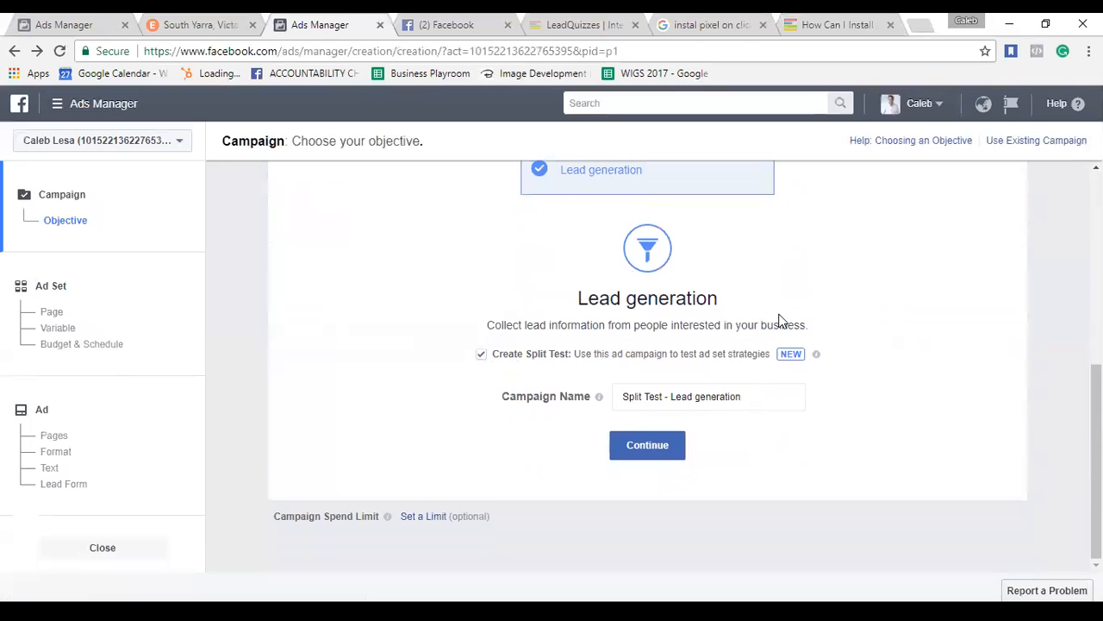
pyautogui.moveTo(817, 358)
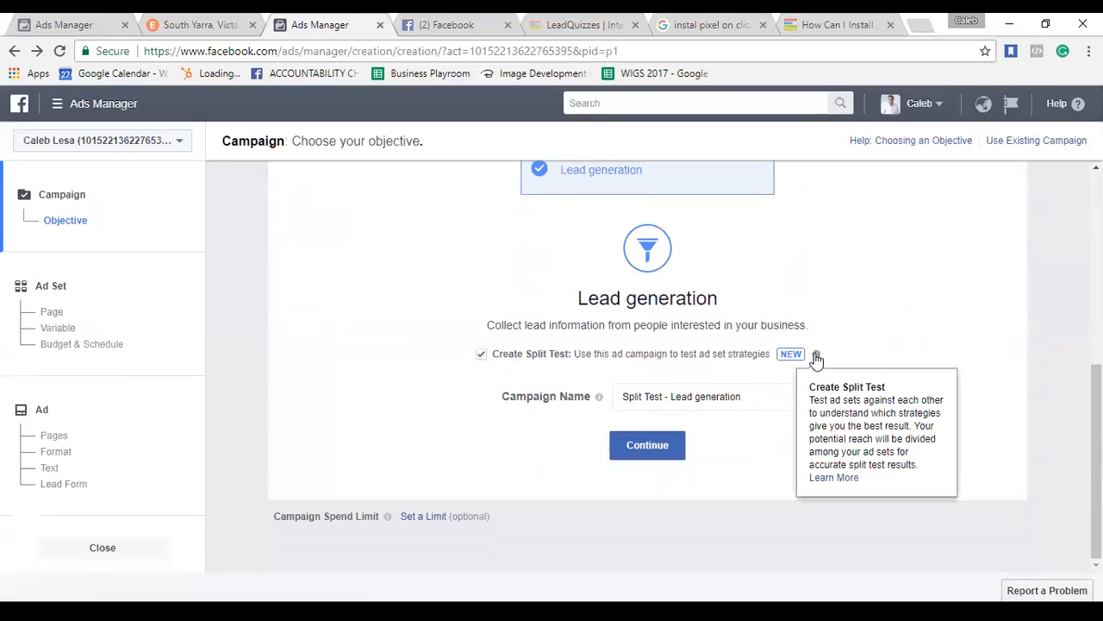
pyautogui.click(481, 355)
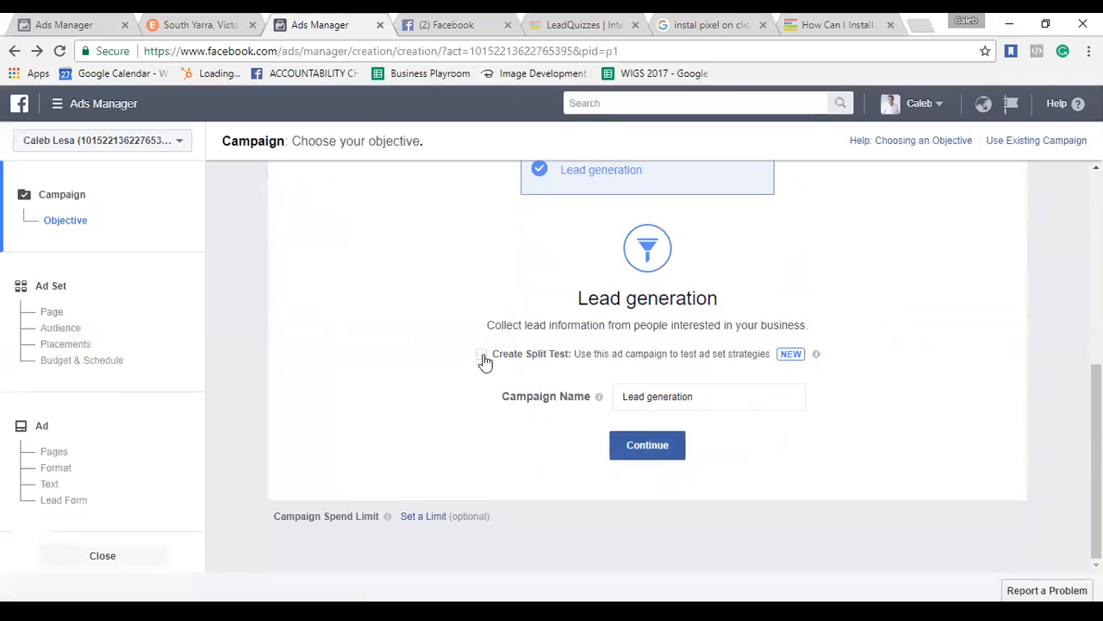
pyautogui.click(631, 447)
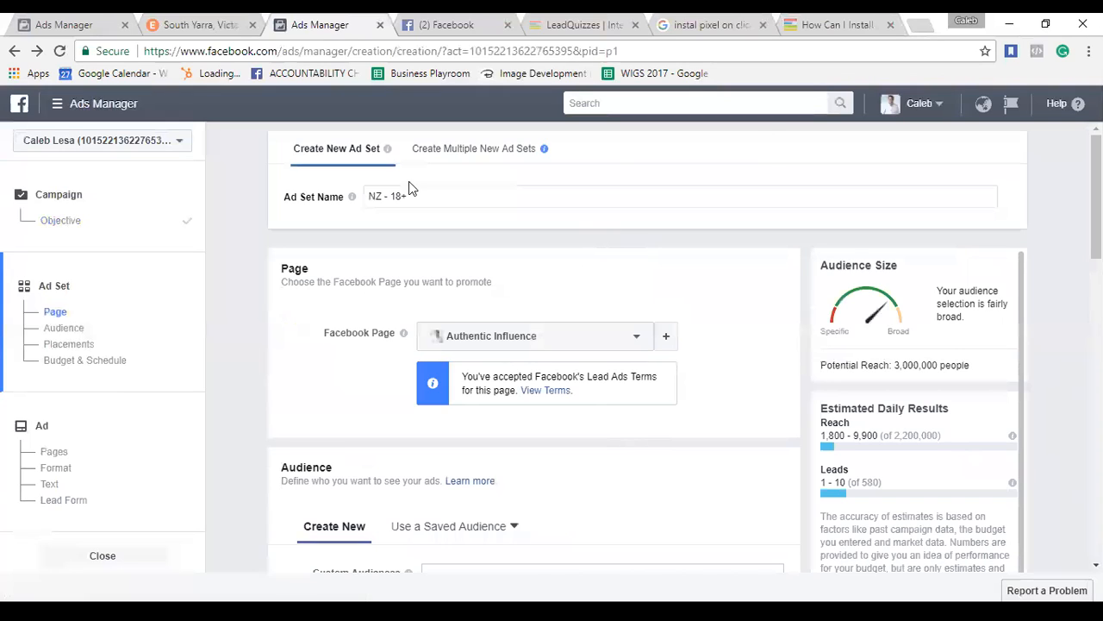
# Replace the ad set name 'NZ - 18+' with 'First Ad for Bla bla Productivty'.
pyautogui.moveTo(351, 198)
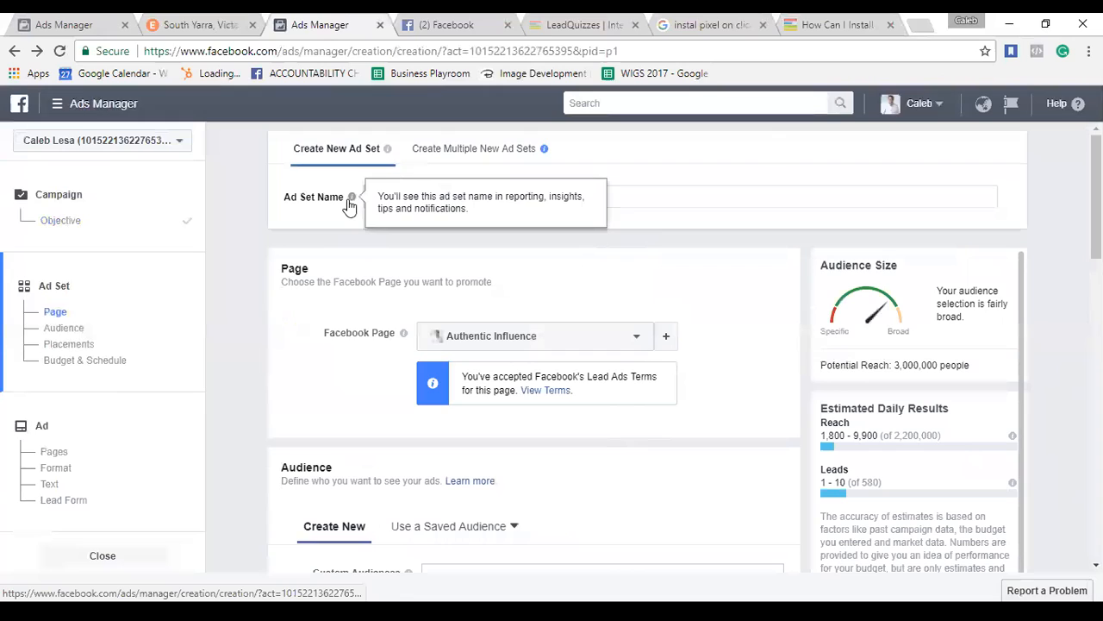
pyautogui.doubleClick(504, 198)
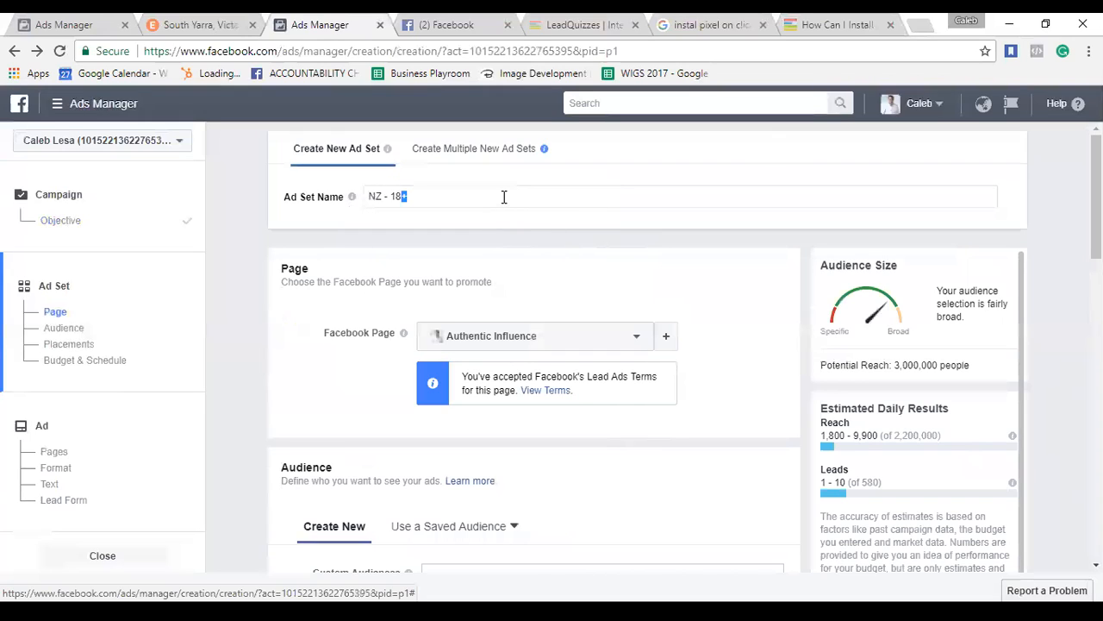
pyautogui.tripleClick(505, 197)
pyautogui.write('First Ad for Bla bla Productivty')
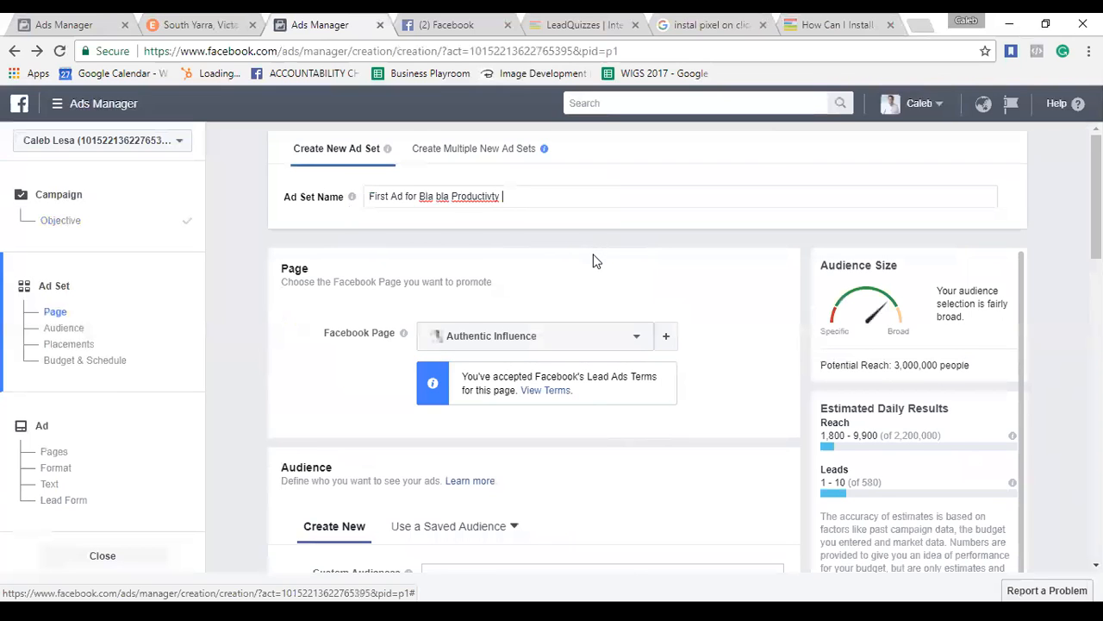
pyautogui.scroll(-2, 593, 261)
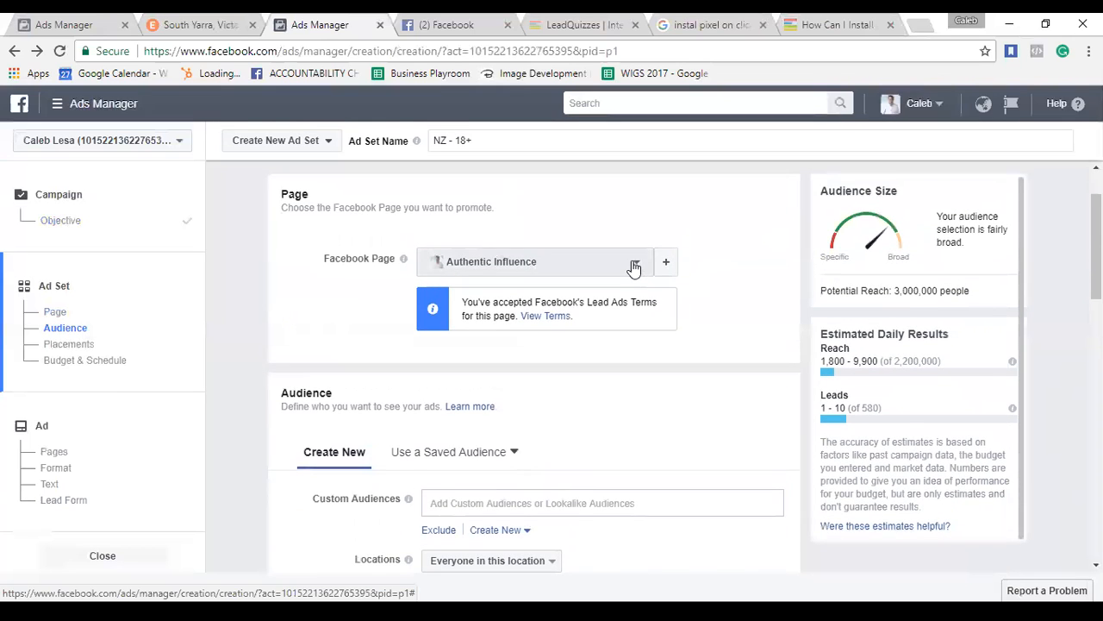
# Keep Authentic Influence as the Page and stay with Create New audience after viewing saved audiences.
pyautogui.click(636, 263)
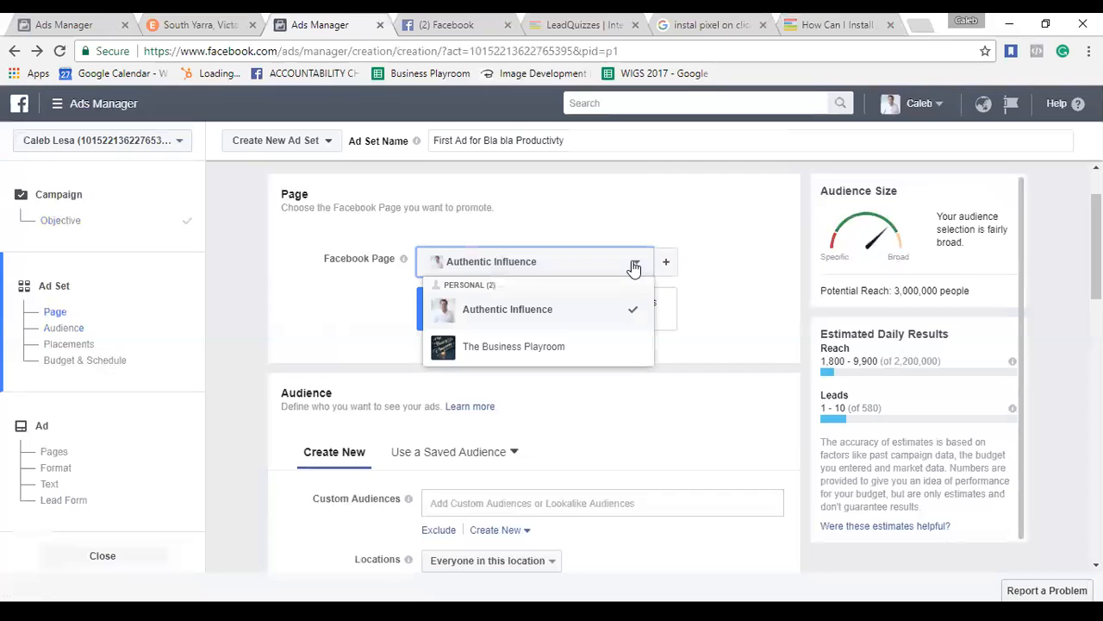
pyautogui.click(669, 230)
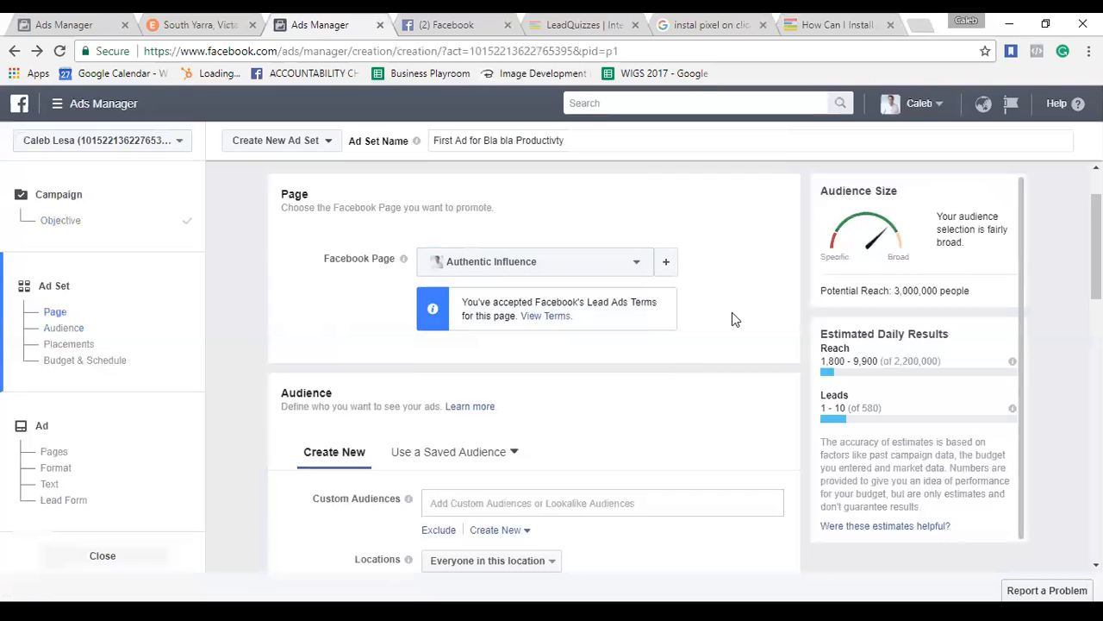
pyautogui.scroll(-1, 732, 316)
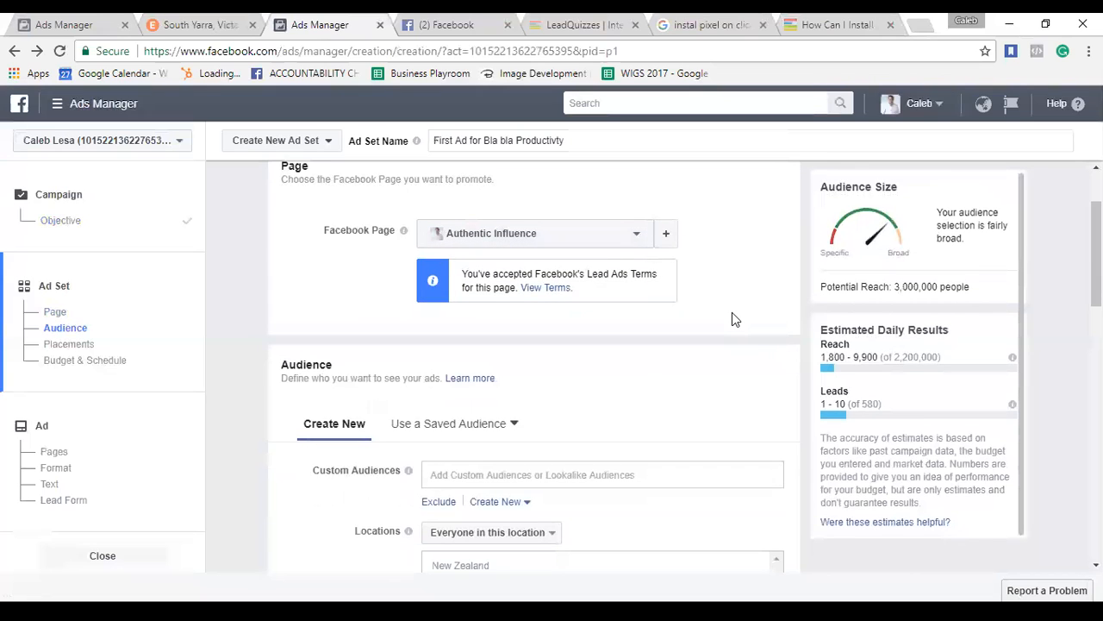
pyautogui.scroll(-2, 560, 344)
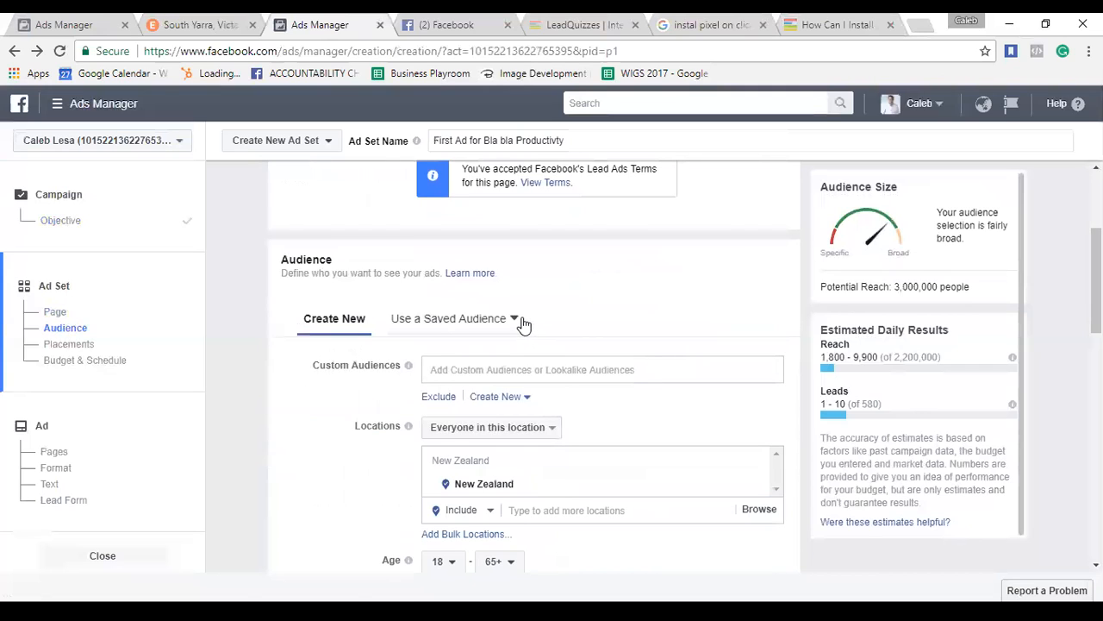
pyautogui.click(520, 321)
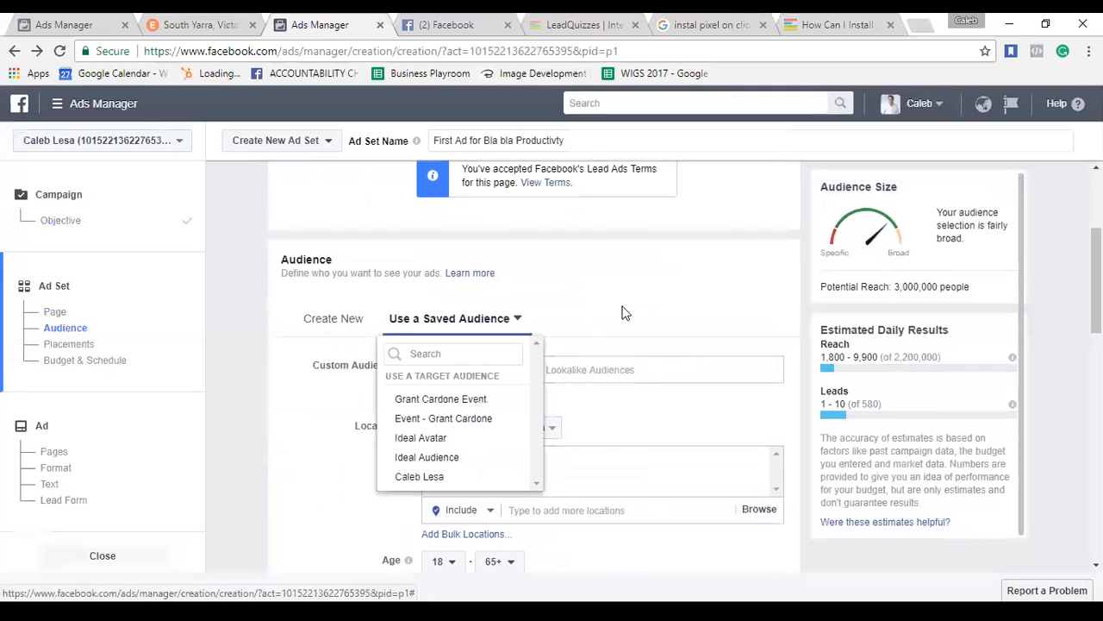
pyautogui.click(626, 312)
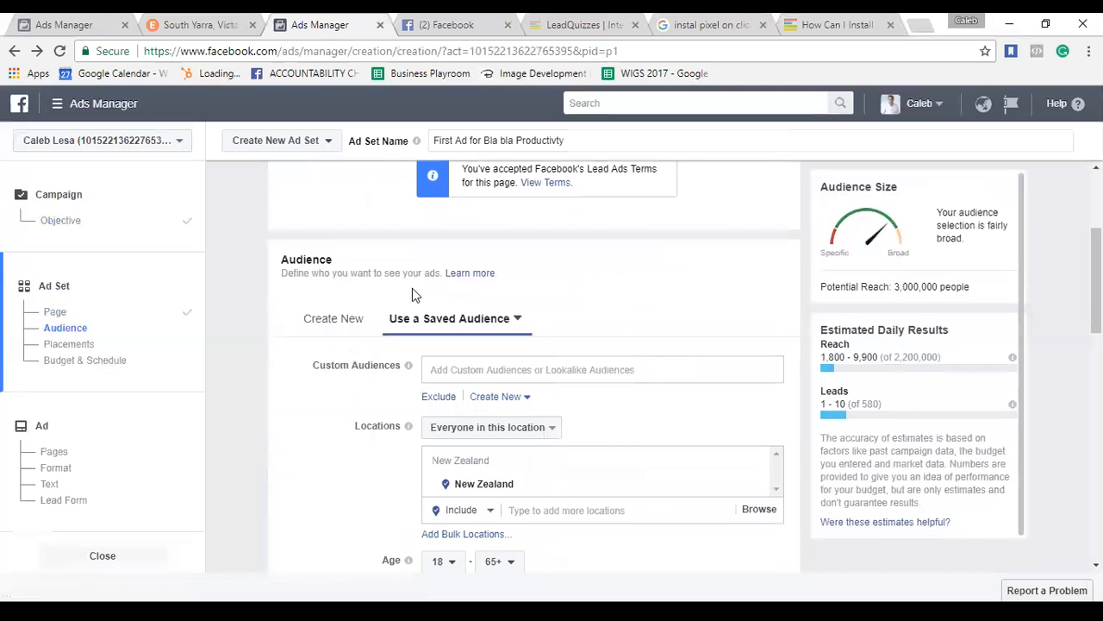
pyautogui.click(344, 320)
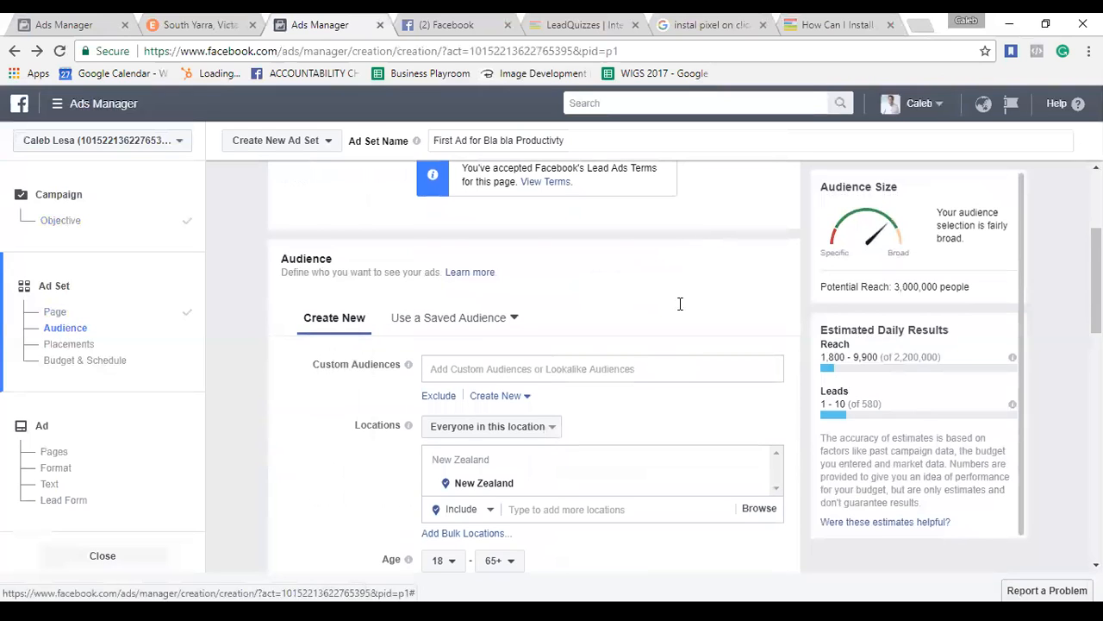
# Keep targeting everyone in the location and show New Zealand on the map.
pyautogui.scroll(-1, 668, 324)
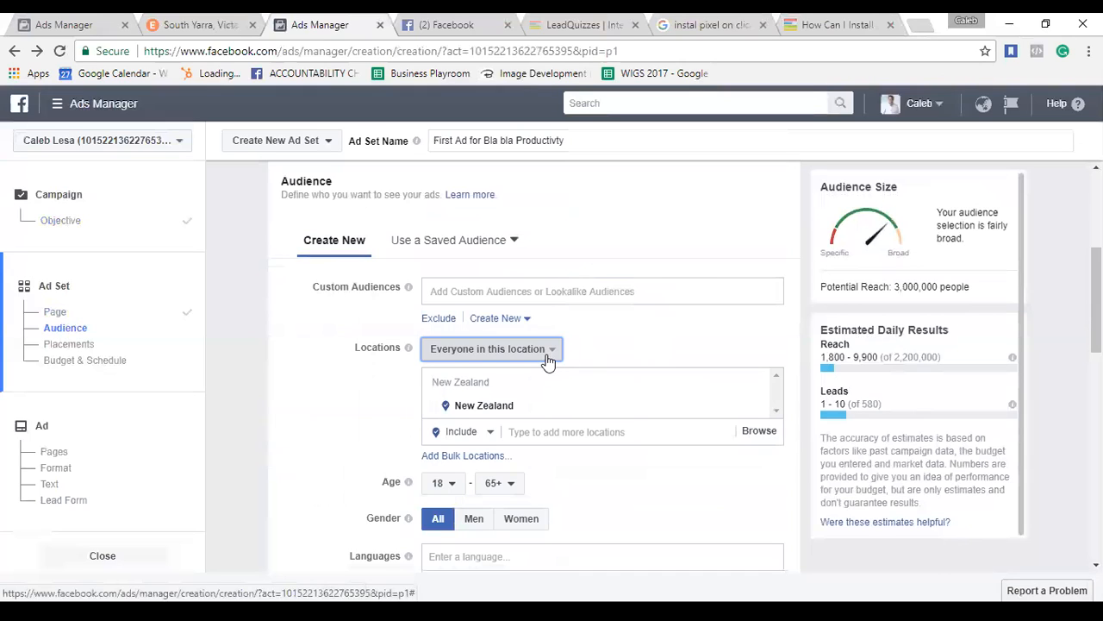
pyautogui.click(549, 350)
pyautogui.click(635, 330)
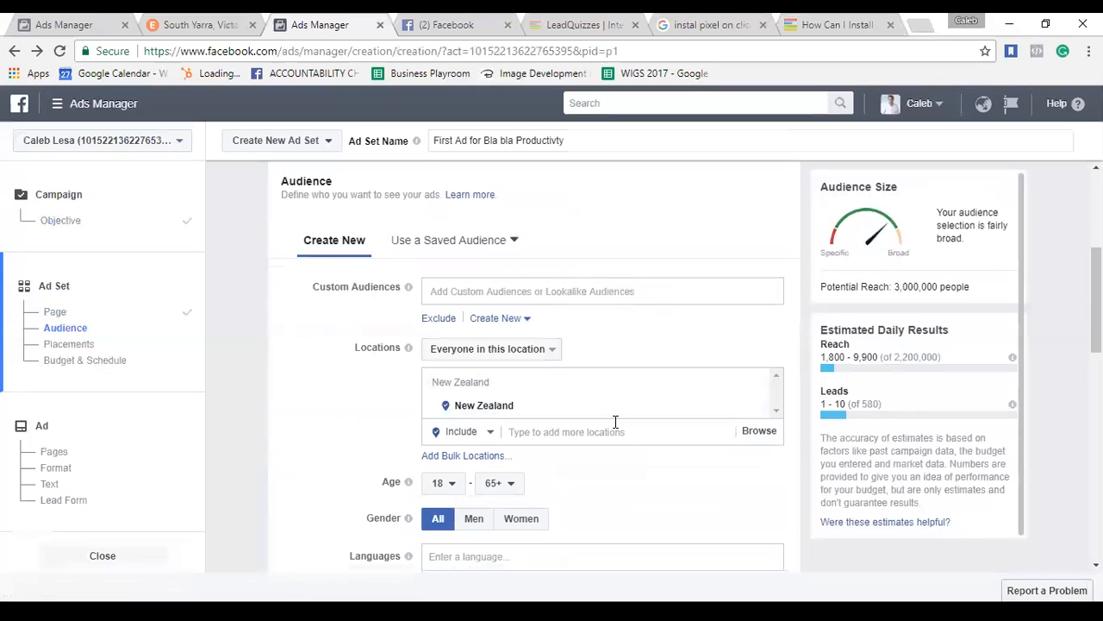
pyautogui.scroll(-1, 747, 346)
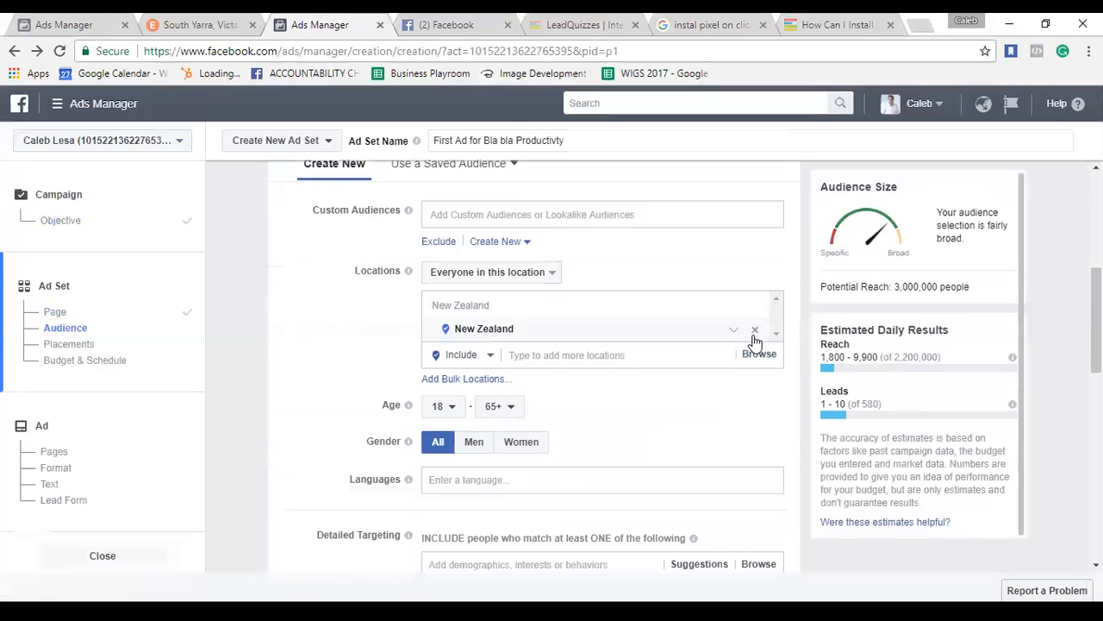
pyautogui.click(754, 336)
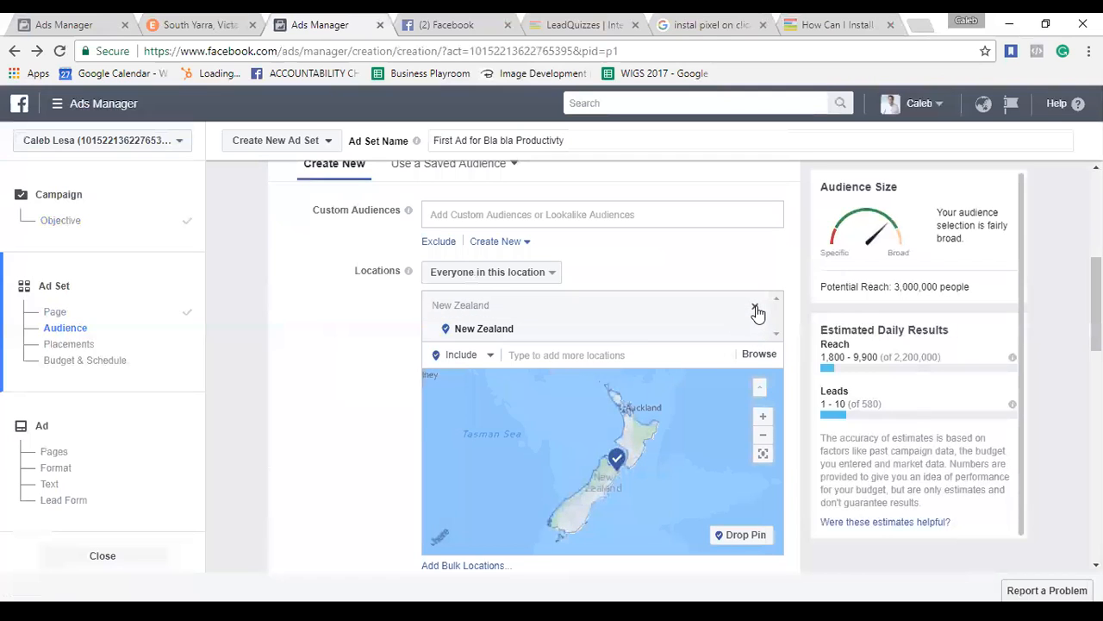
# Replace New Zealand with Australia, then add New Zealand back as a targeted country.
pyautogui.click(755, 308)
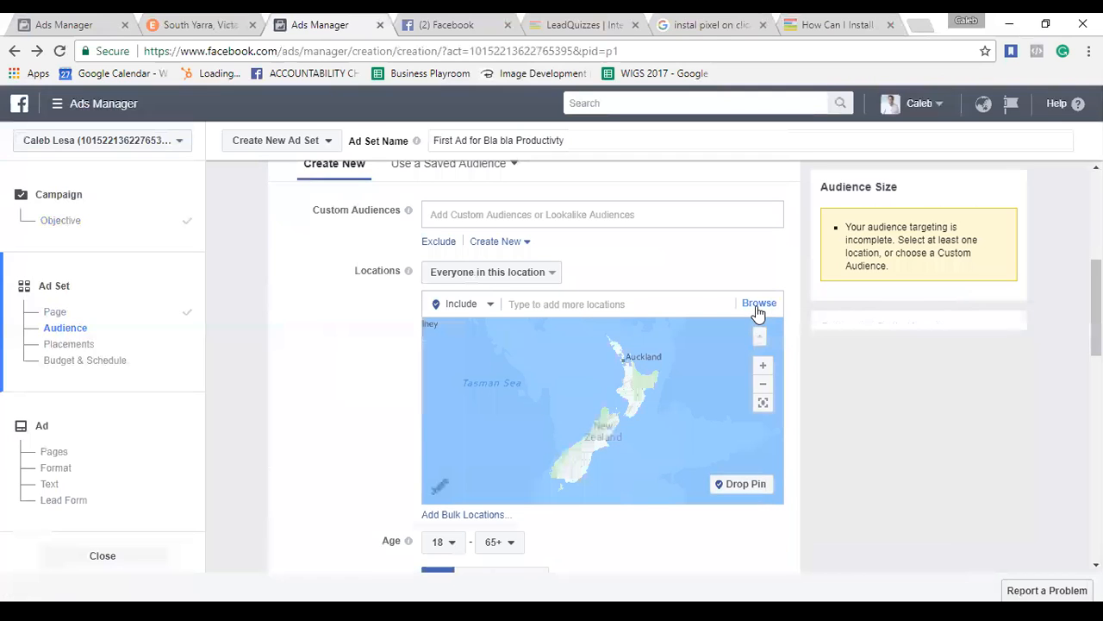
pyautogui.click(610, 303)
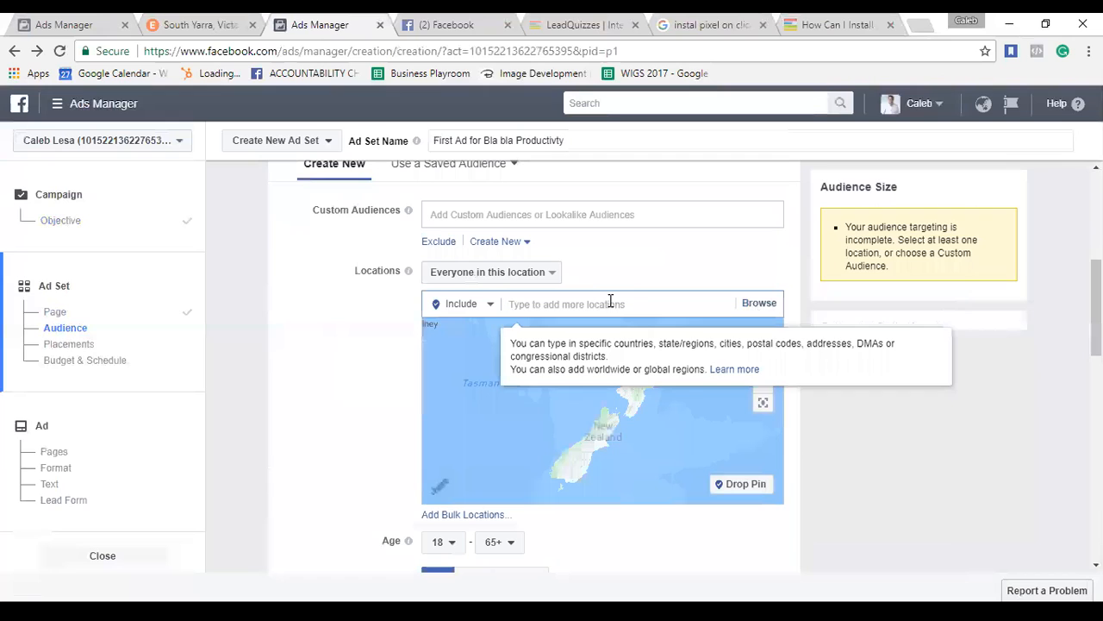
pyautogui.write('Australia')
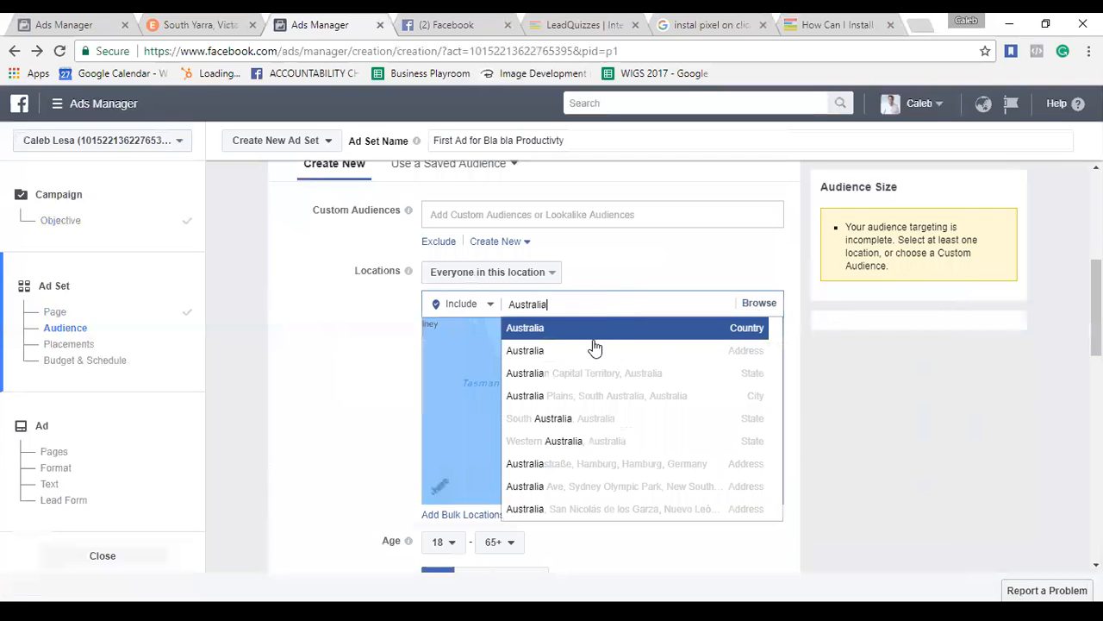
pyautogui.click(511, 335)
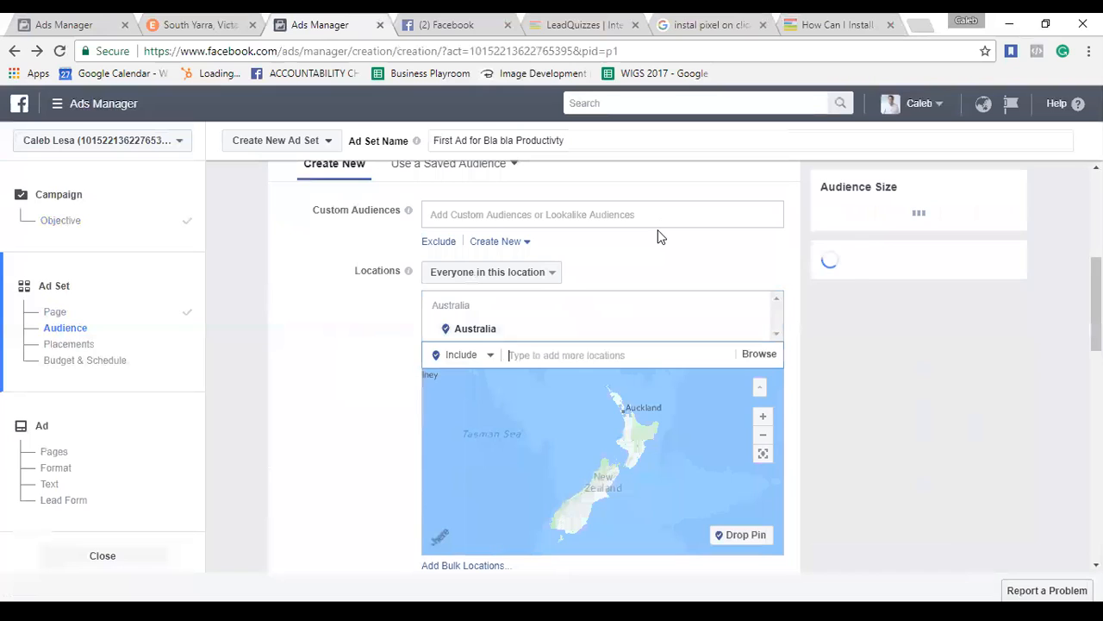
pyautogui.write('New')
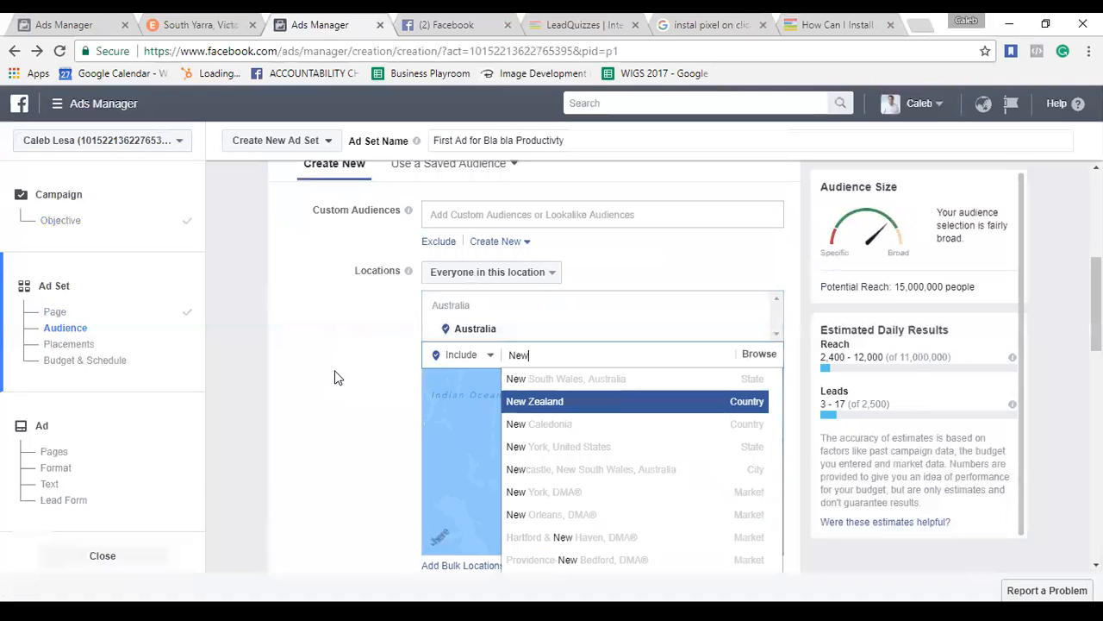
pyautogui.press('Return')
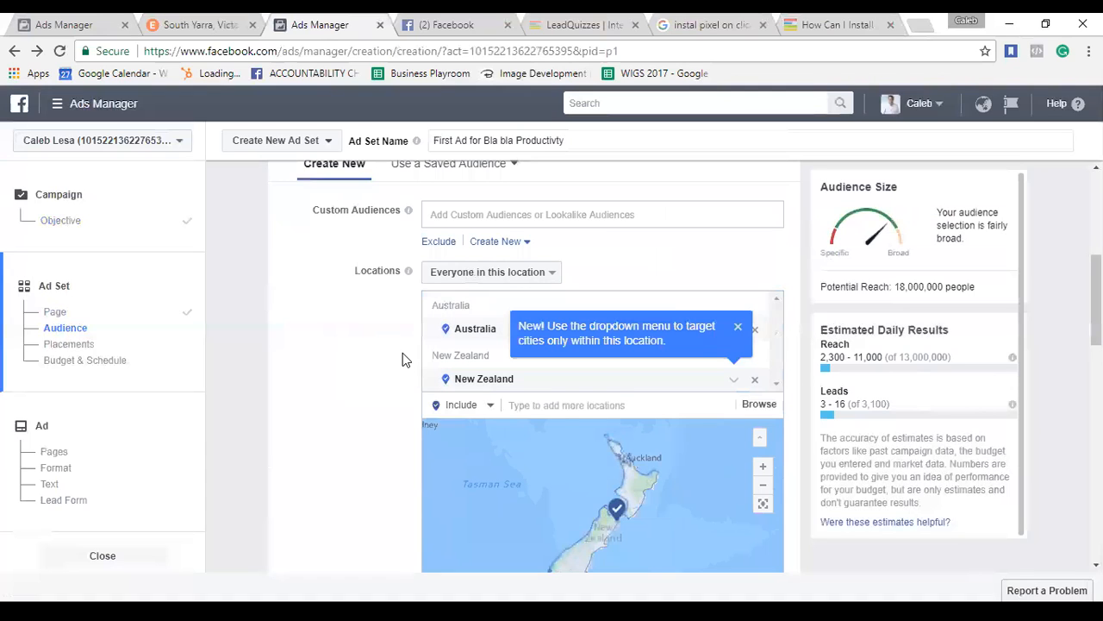
# Scroll down to the age settings and open the minimum age list.
pyautogui.scroll(1, 403, 359)
pyautogui.scroll(1, 402, 359)
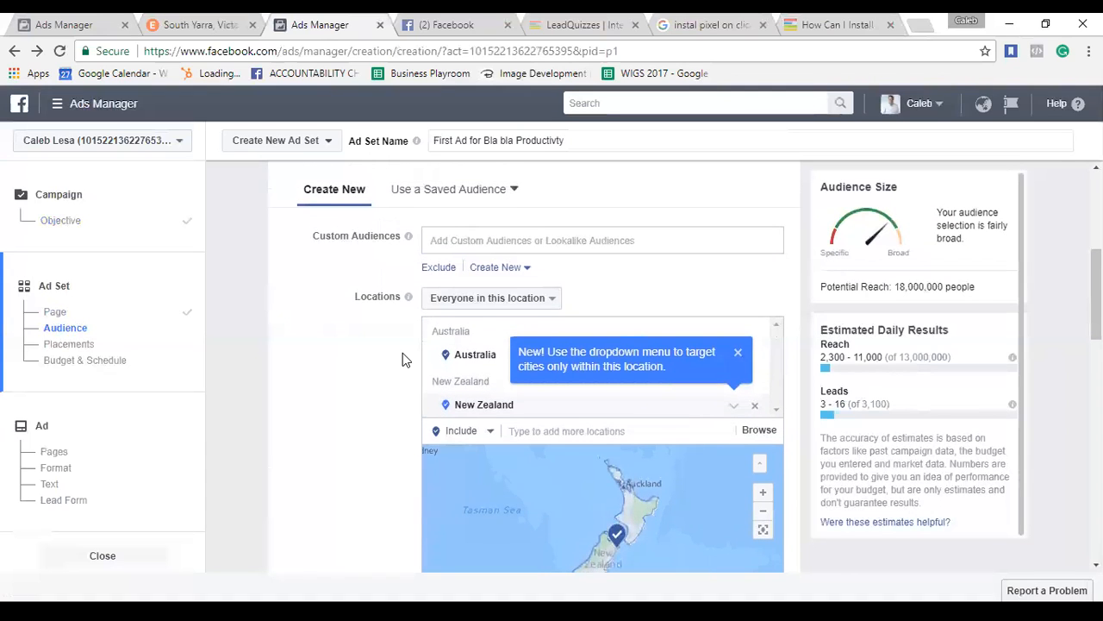
pyautogui.scroll(-1, 965, 318)
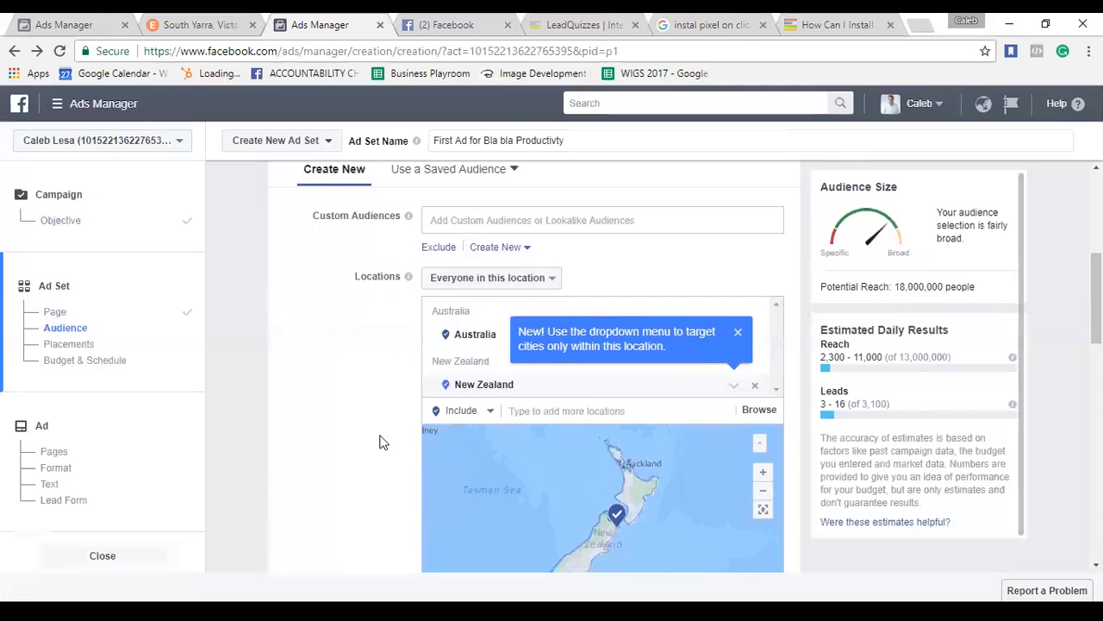
pyautogui.scroll(-2, 381, 446)
pyautogui.scroll(-1, 381, 442)
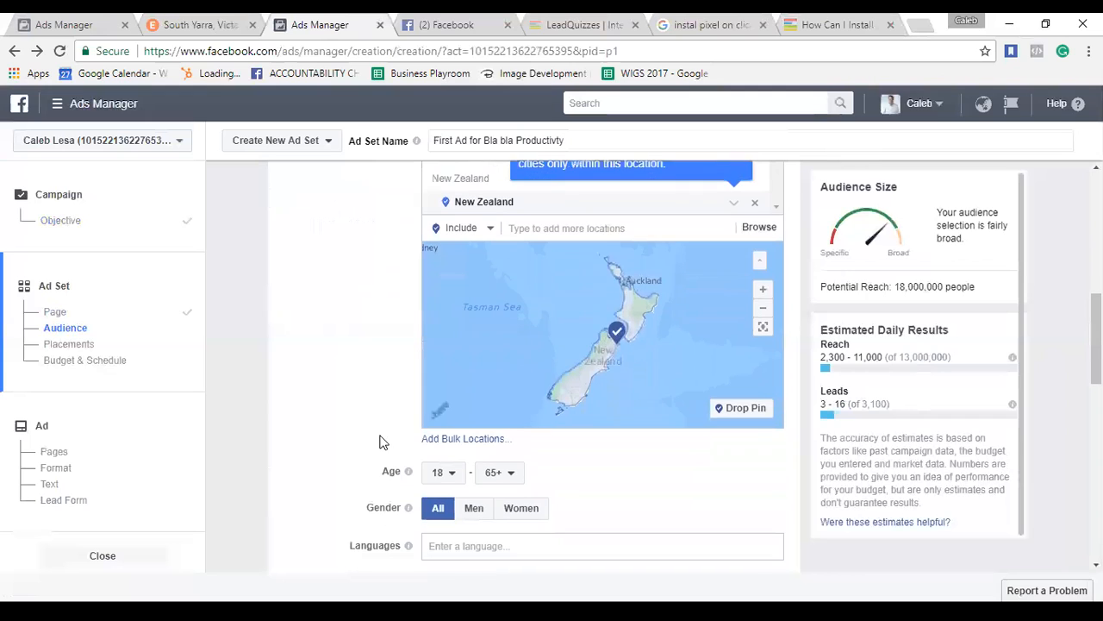
pyautogui.scroll(-3, 651, 488)
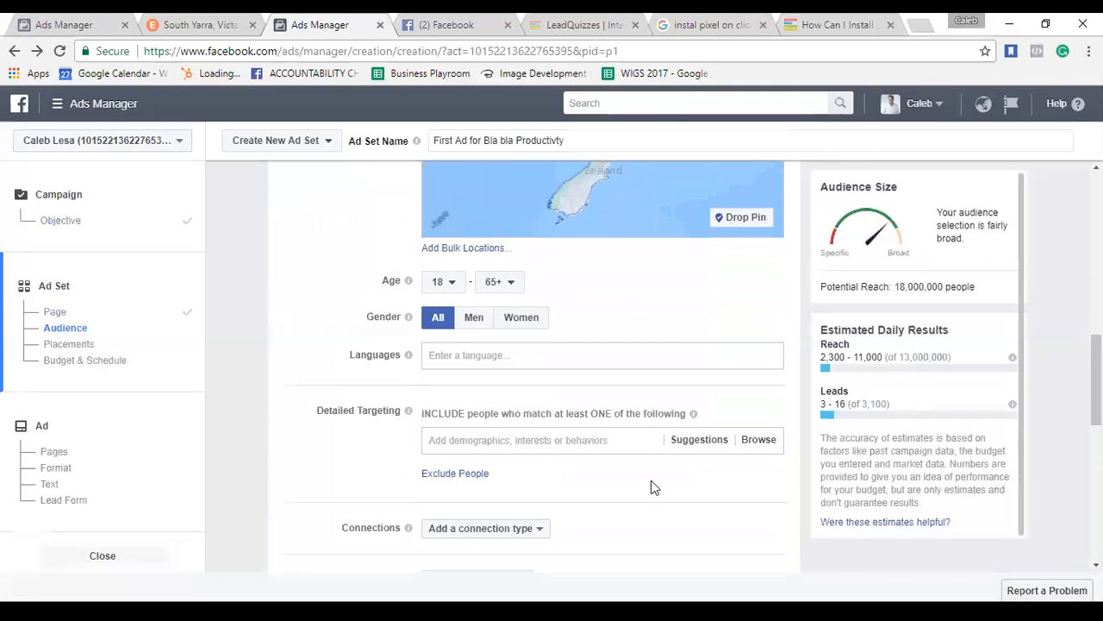
pyautogui.click(452, 286)
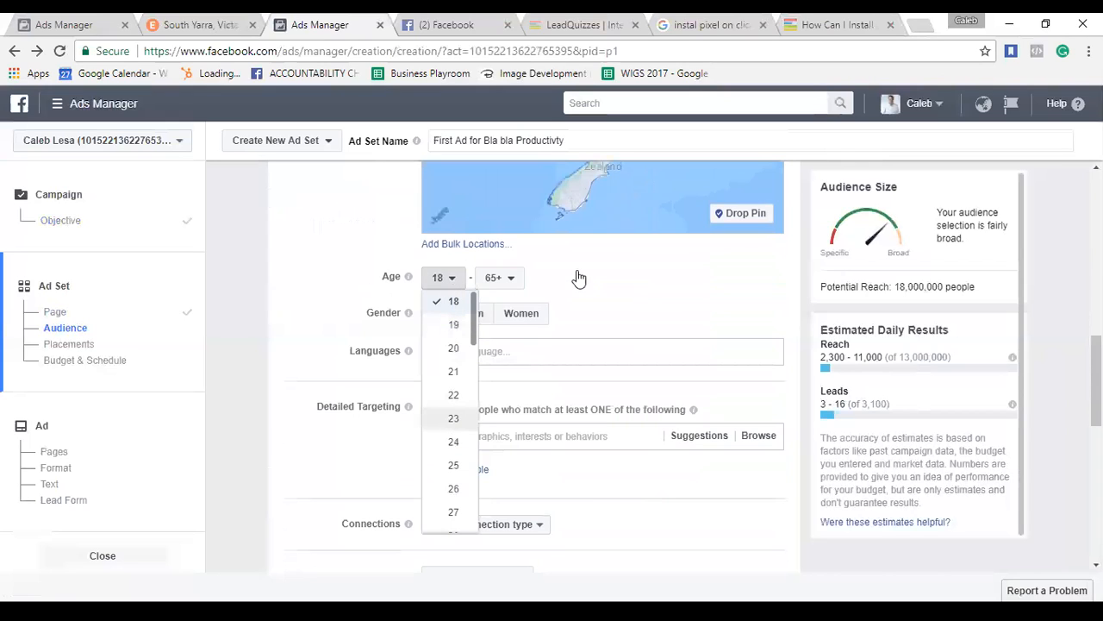
# Set the audience age range to a minimum of 23 and a maximum of 50.
pyautogui.press('Return')
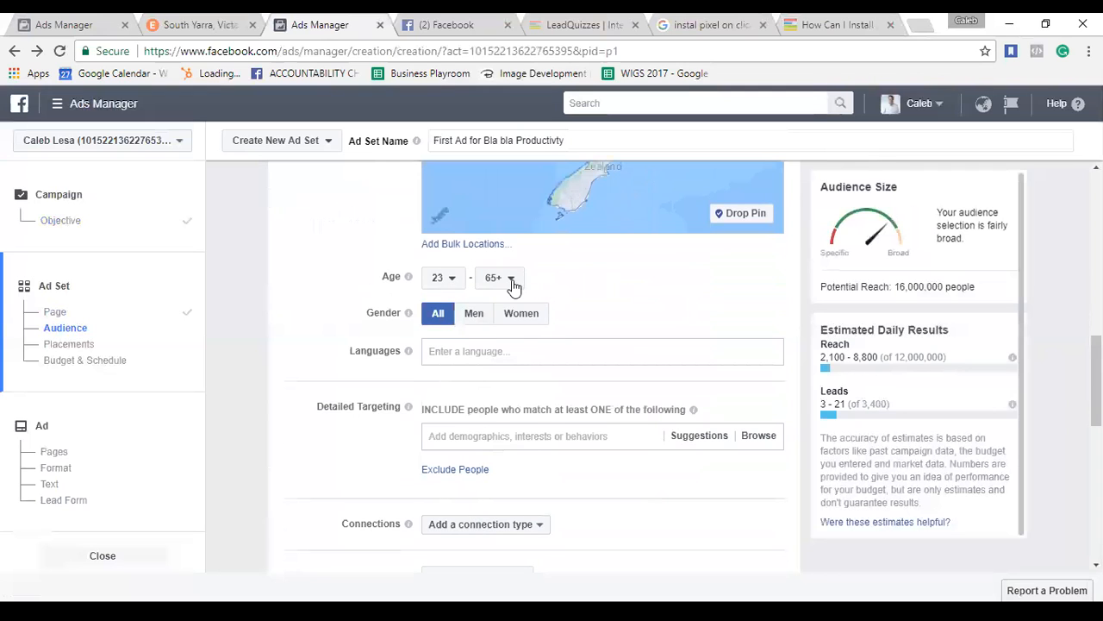
pyautogui.click(513, 285)
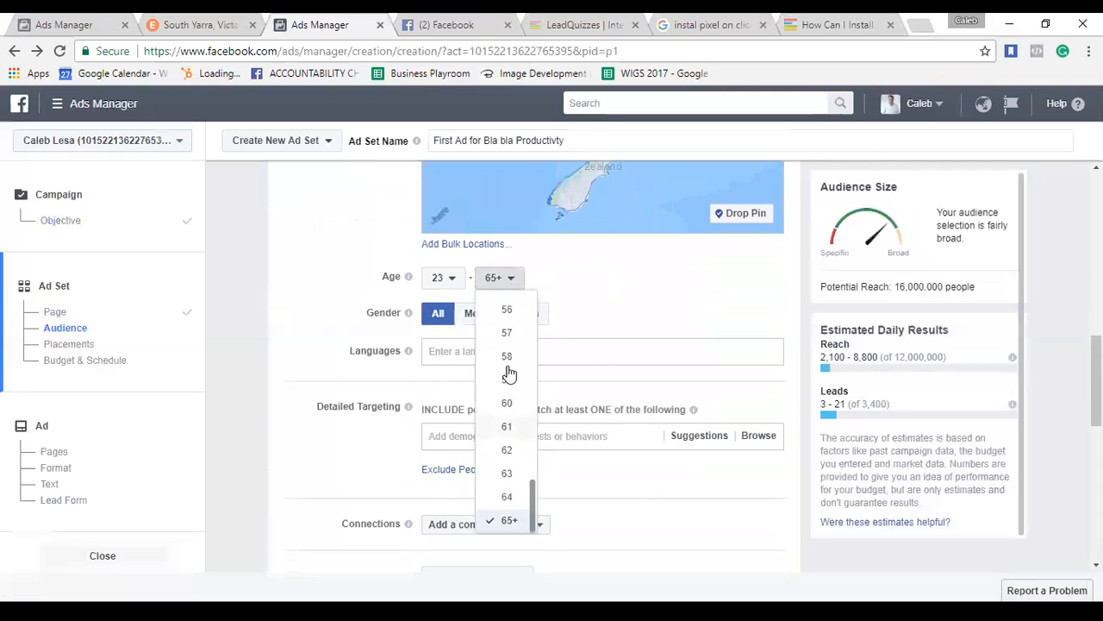
pyautogui.scroll(1, 502, 341)
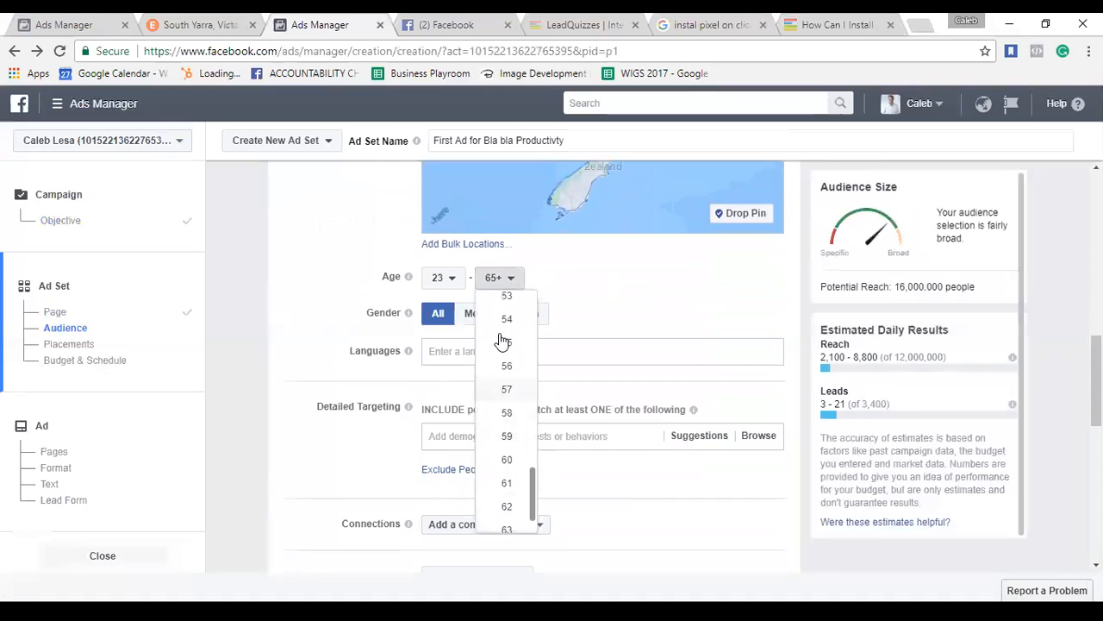
pyautogui.scroll(1, 503, 343)
pyautogui.scroll(1, 501, 317)
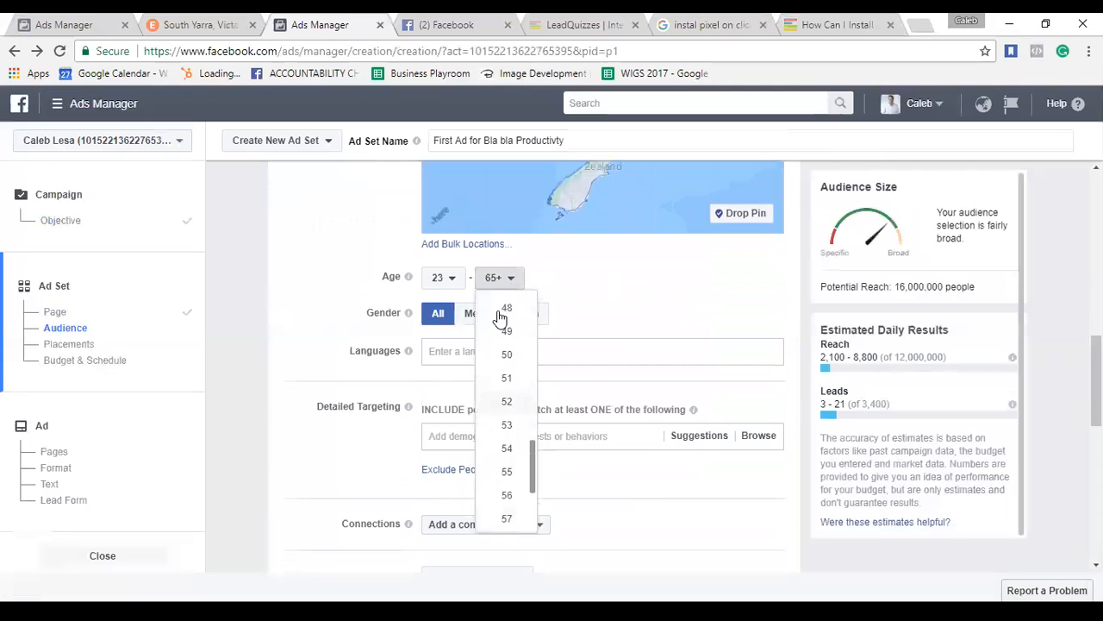
pyautogui.click(500, 363)
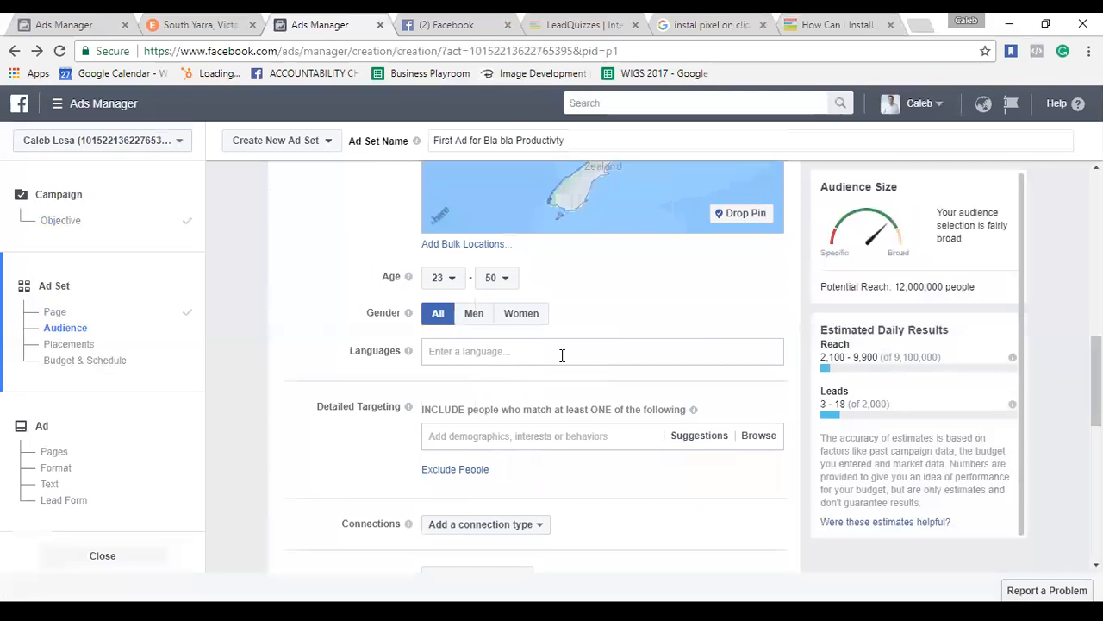
pyautogui.scroll(-2, 564, 363)
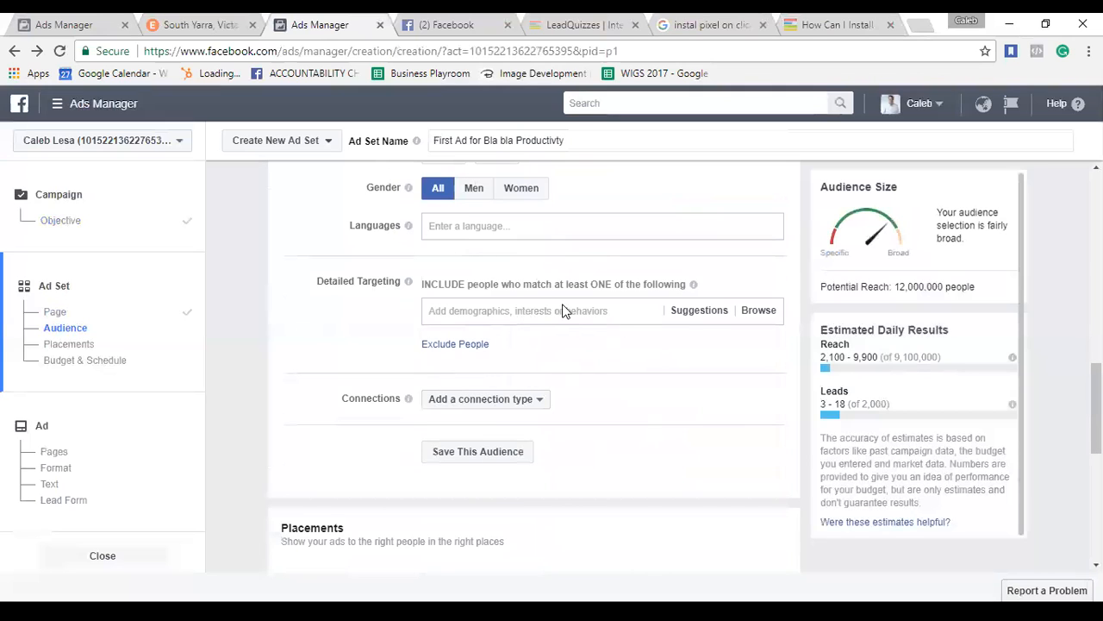
# Add Tony Robbins and Robert Kiyosaki from the suggestions as detailed targeting interests.
pyautogui.click(536, 316)
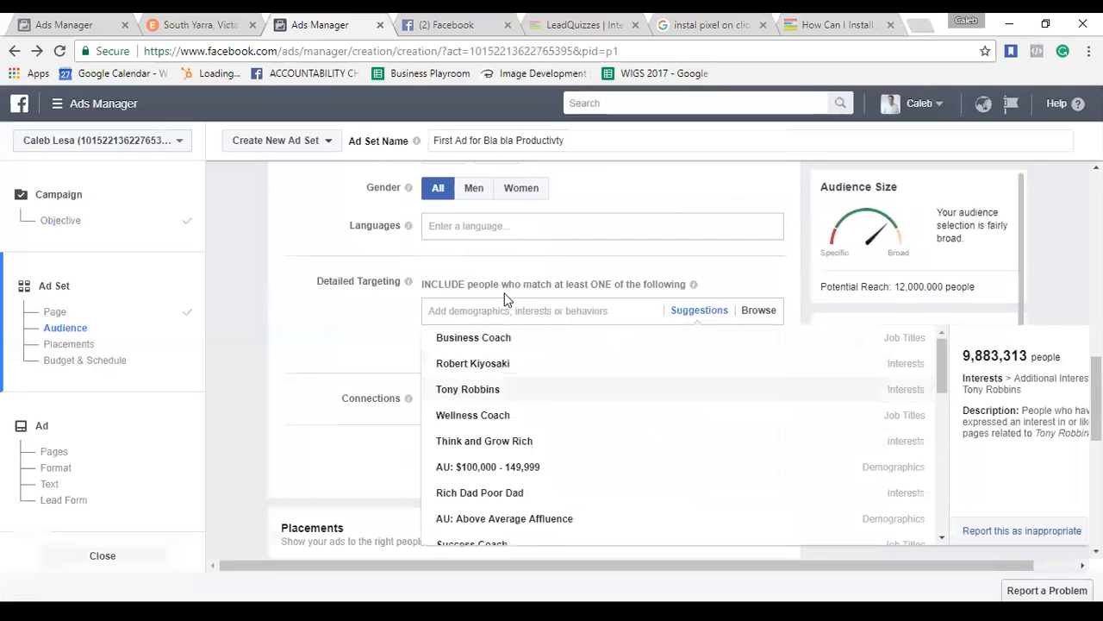
pyautogui.click(499, 390)
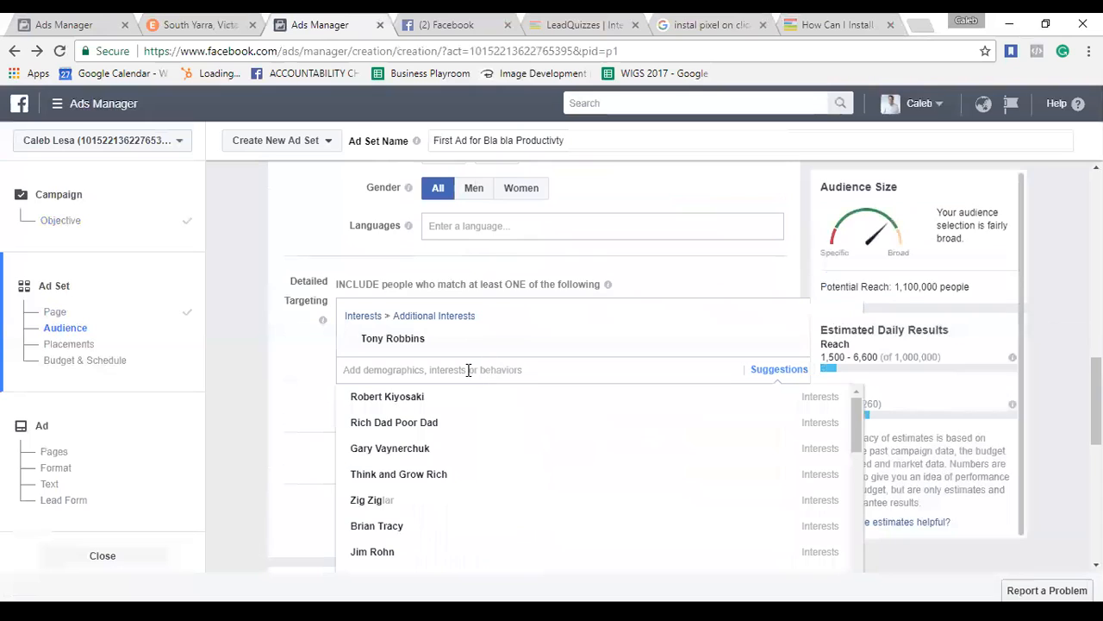
pyautogui.click(418, 392)
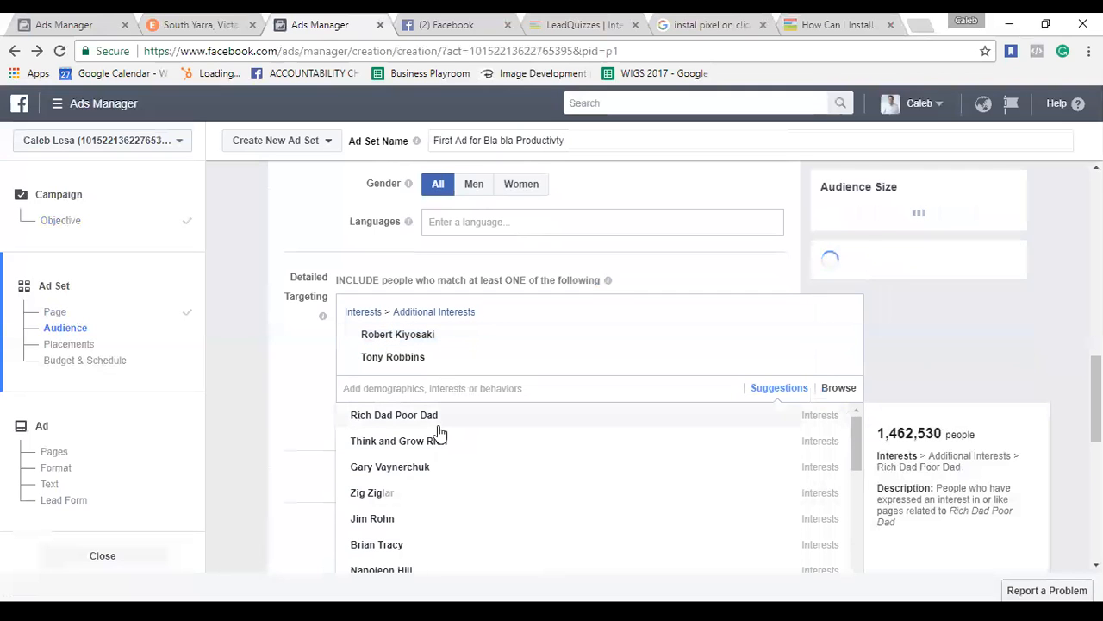
pyautogui.scroll(-1, 439, 431)
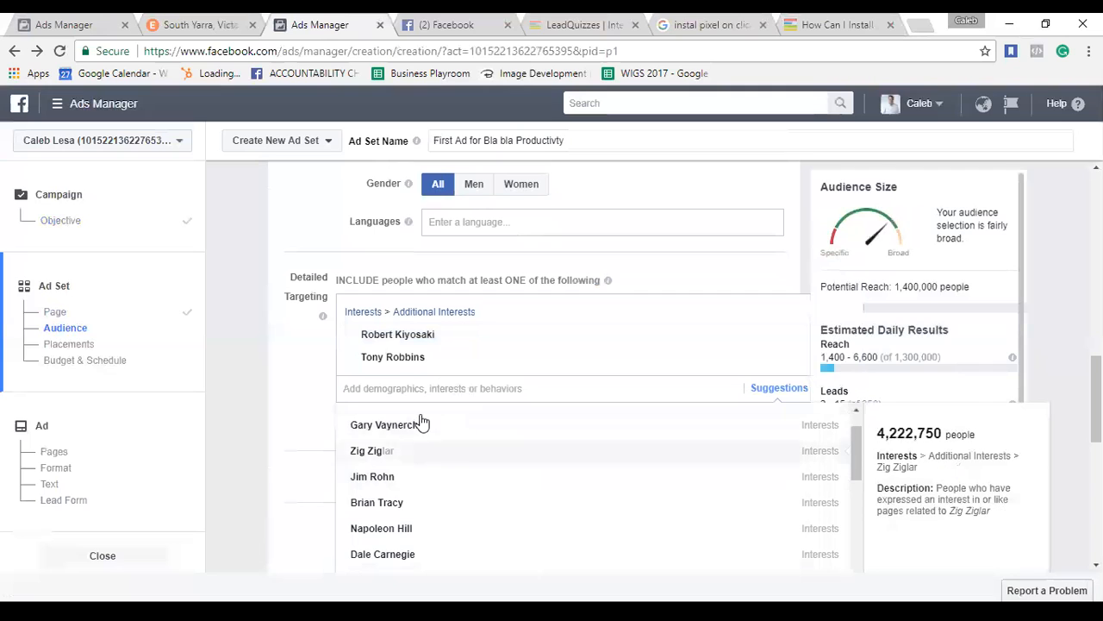
pyautogui.click(319, 361)
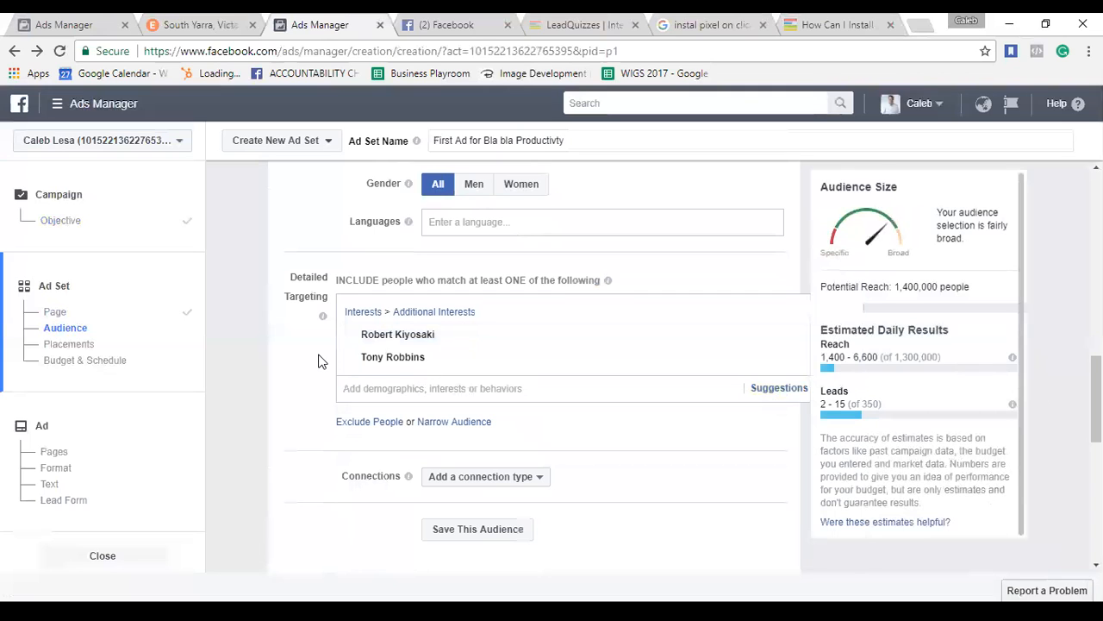
pyautogui.scroll(-1, 414, 349)
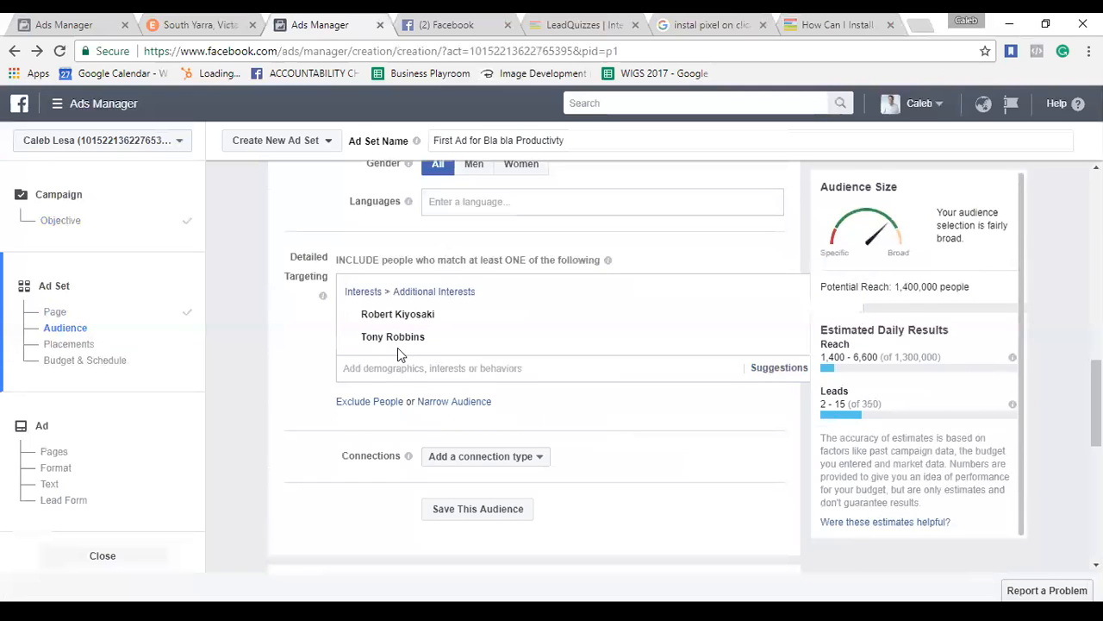
# Add a 'must also match' group and search 'behaviour' without adding any result.
pyautogui.click(448, 403)
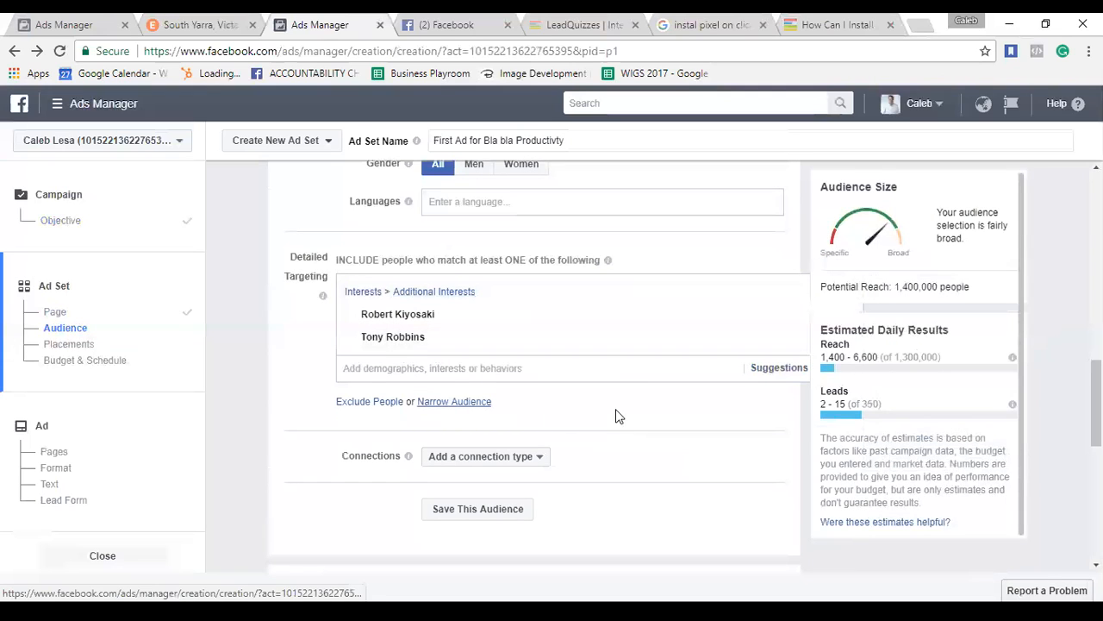
pyautogui.click(533, 427)
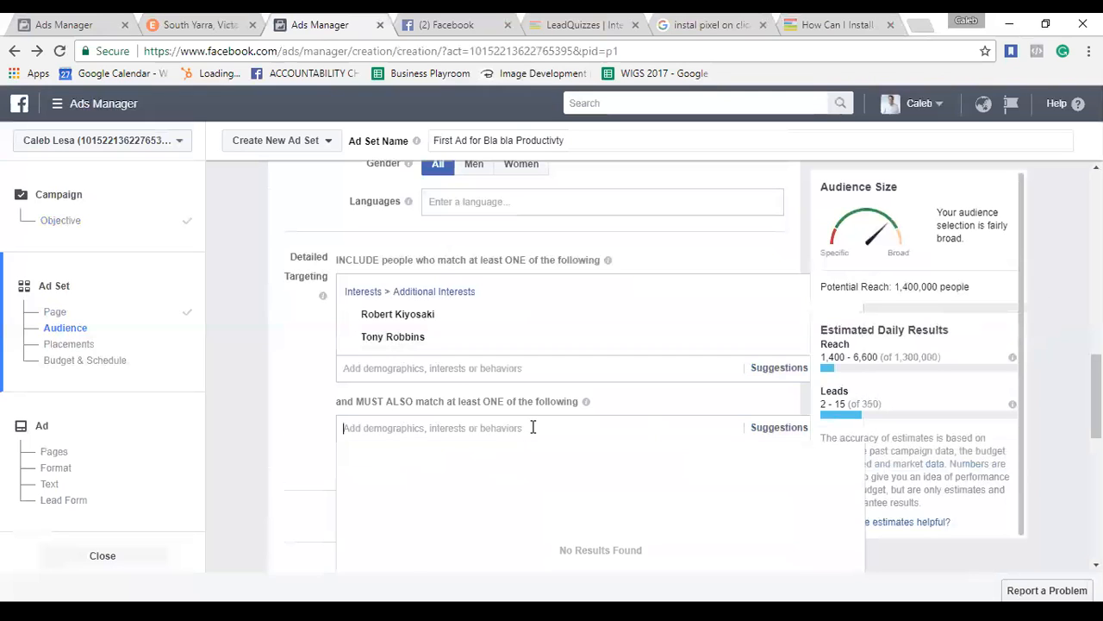
pyautogui.scroll(-1, 532, 429)
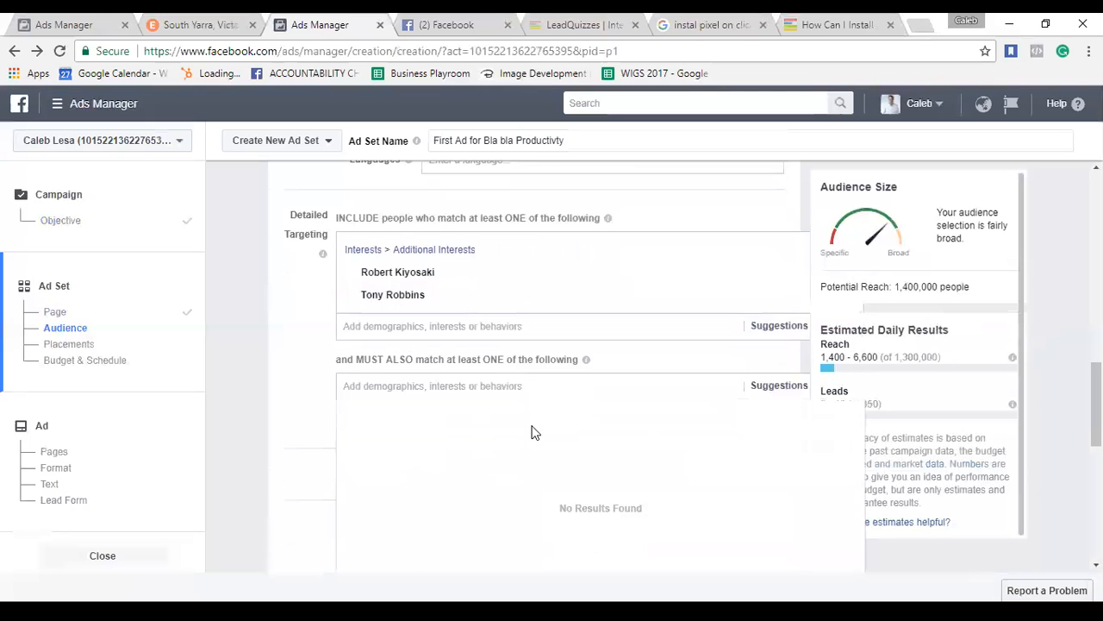
pyautogui.scroll(-2, 554, 323)
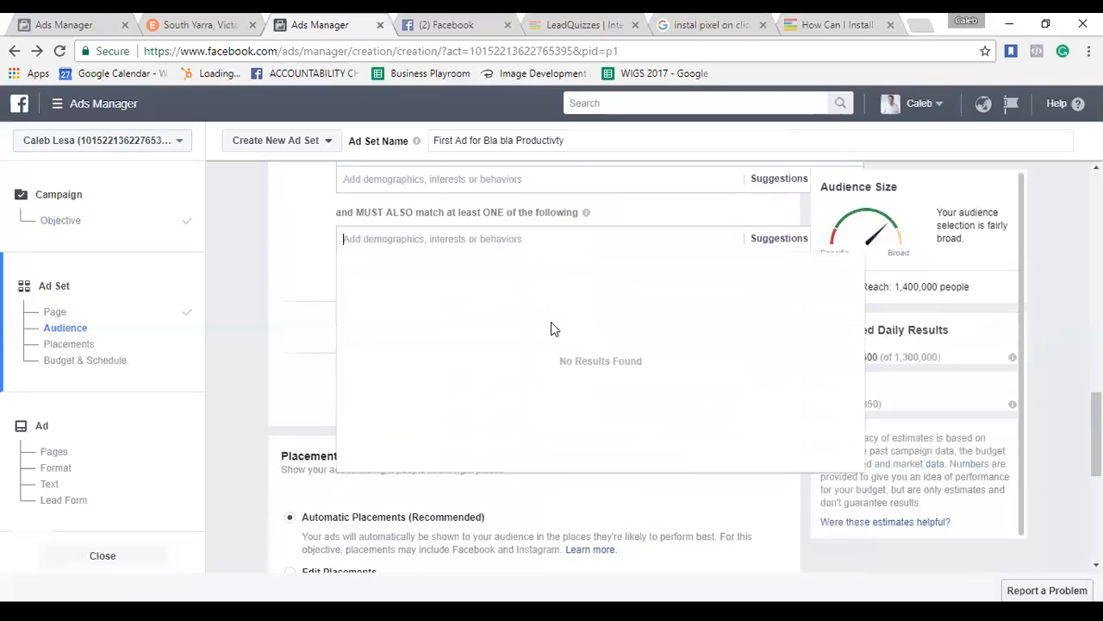
pyautogui.write('behaviour')
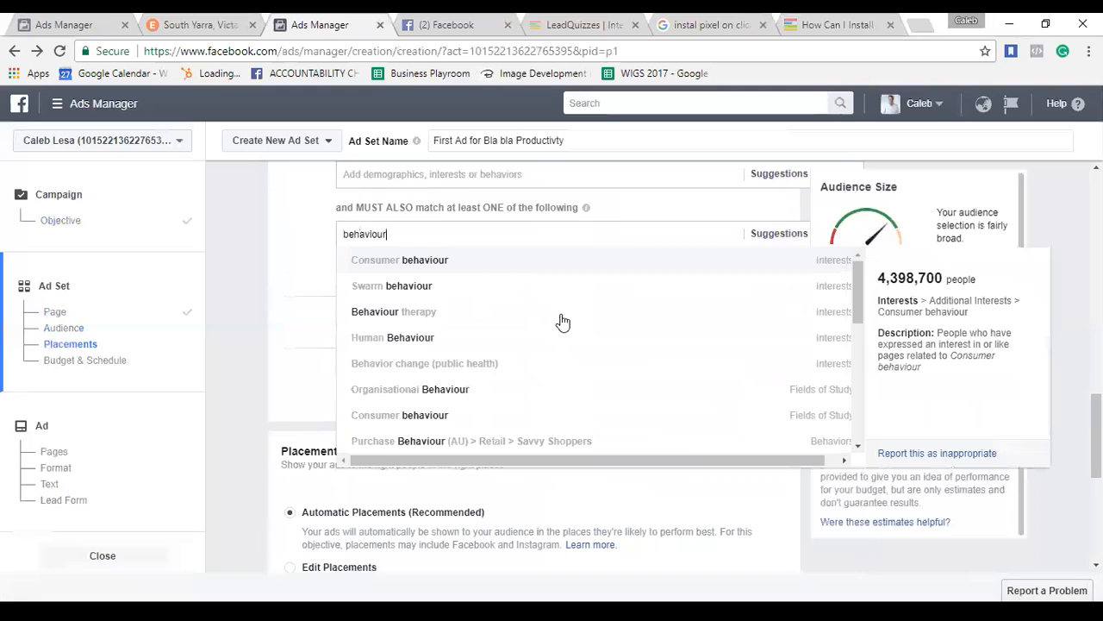
pyautogui.scroll(-5, 562, 322)
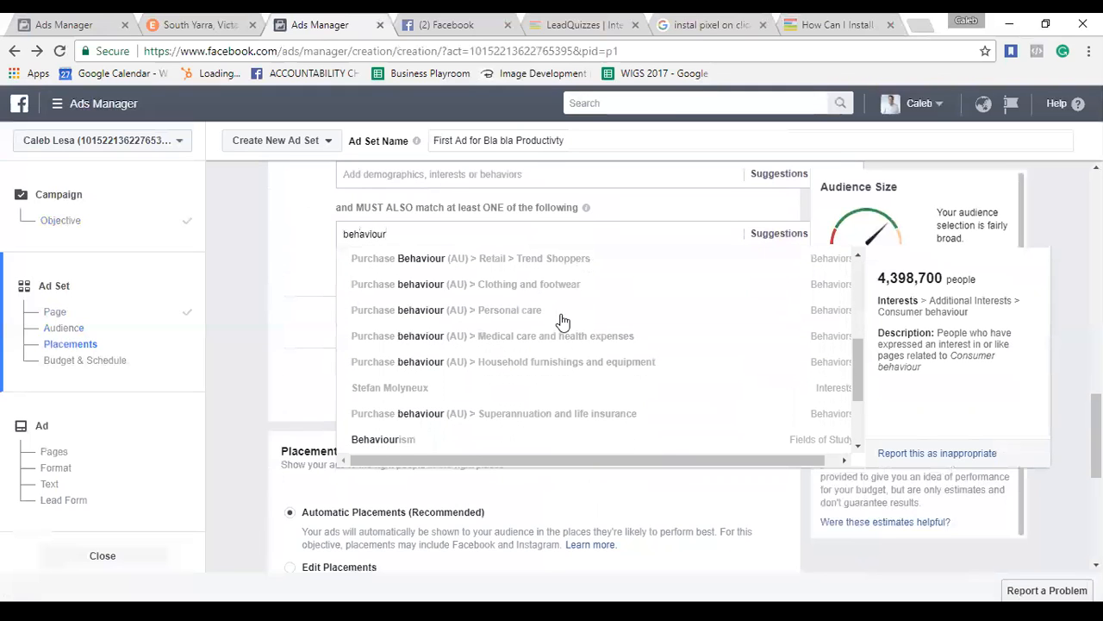
pyautogui.click(259, 276)
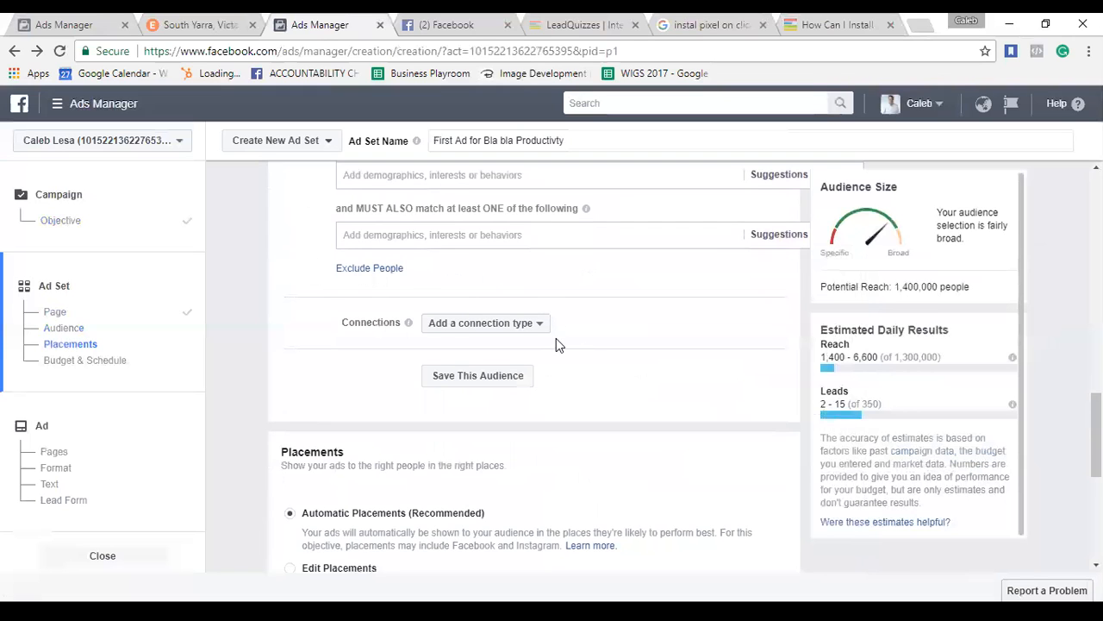
# Reopen the search field of the empty narrowing group.
pyautogui.scroll(3, 556, 343)
pyautogui.scroll(1, 556, 345)
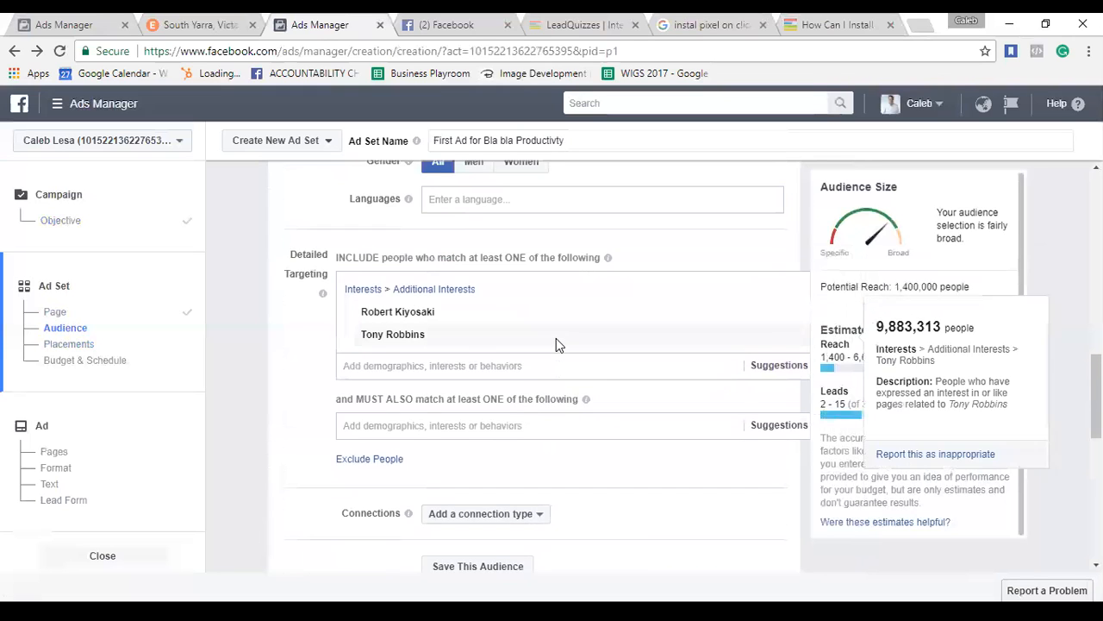
pyautogui.scroll(-1, 556, 344)
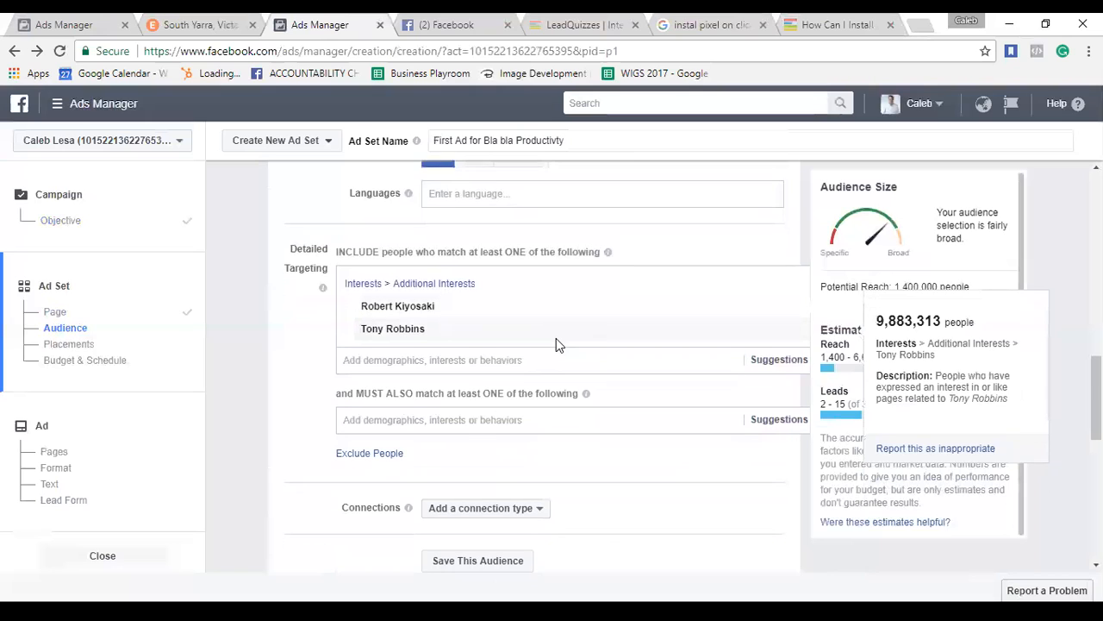
pyautogui.moveTo(584, 392)
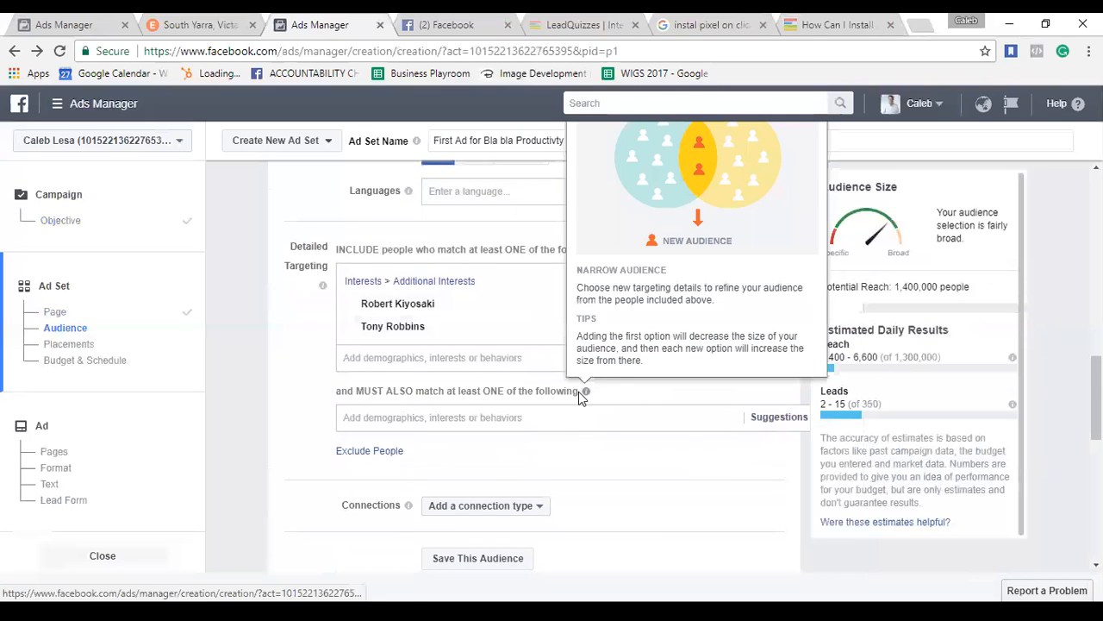
pyautogui.click(508, 419)
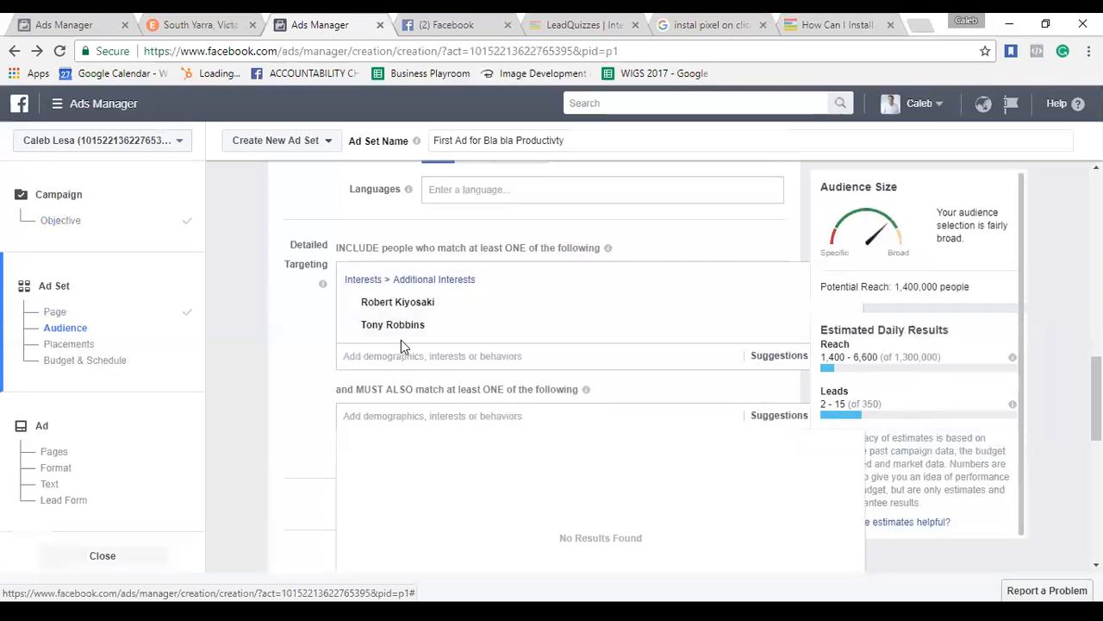
# Add Gary Vaynerchuk and Mindvalley Academy to the included interests alongside Robert Kiyosaki and Tony Robbins.
pyautogui.moveTo(401, 339); pyautogui.dragTo(391, 352)
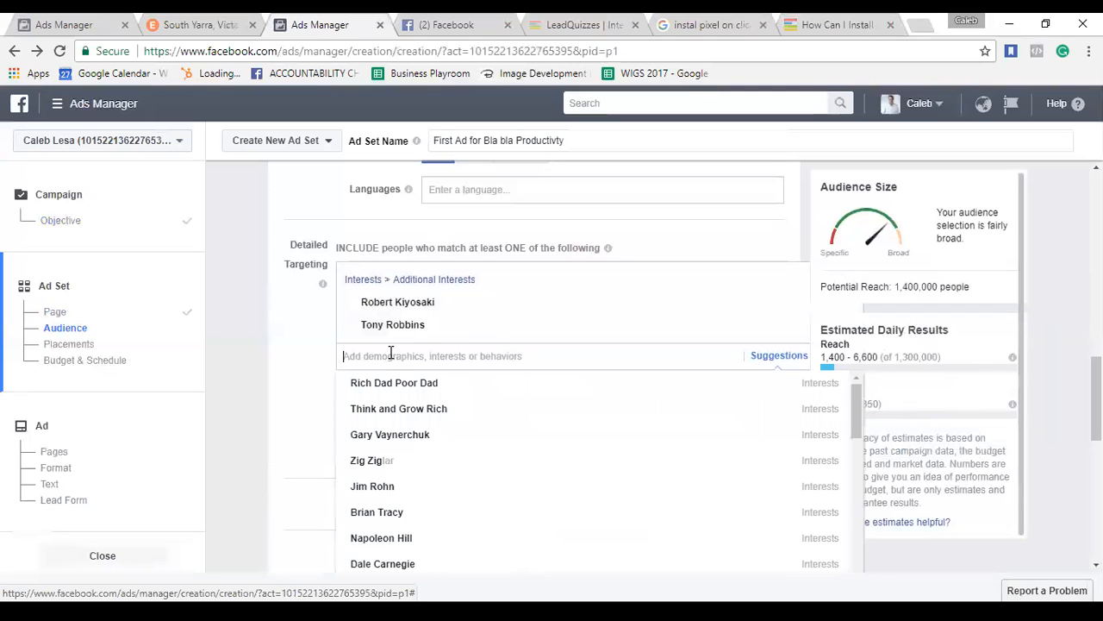
pyautogui.write('gary vay')
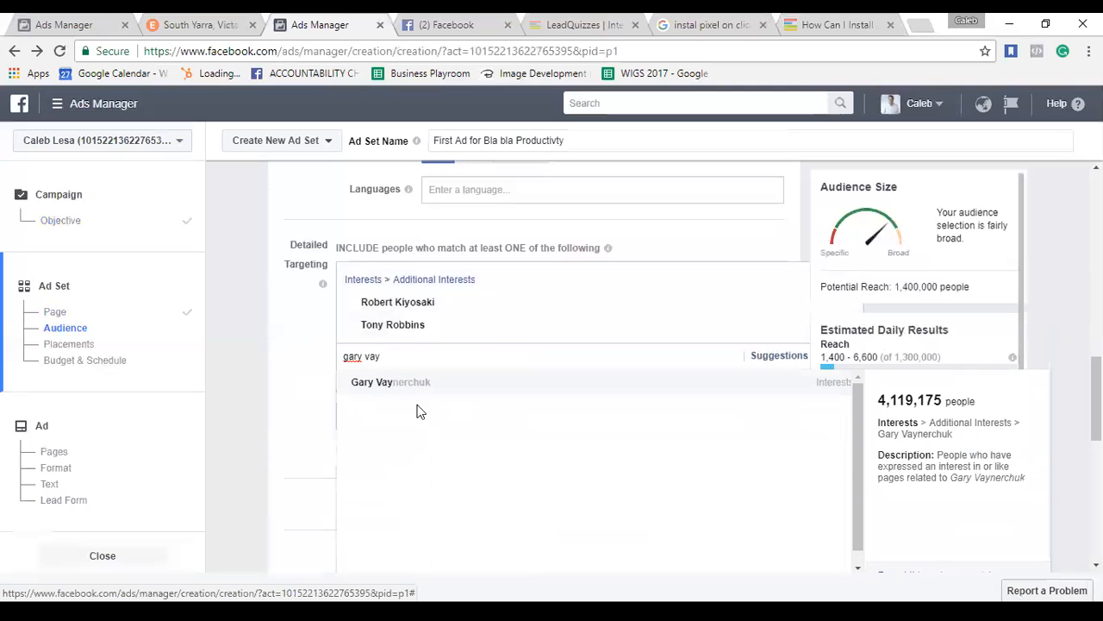
pyautogui.click(372, 381)
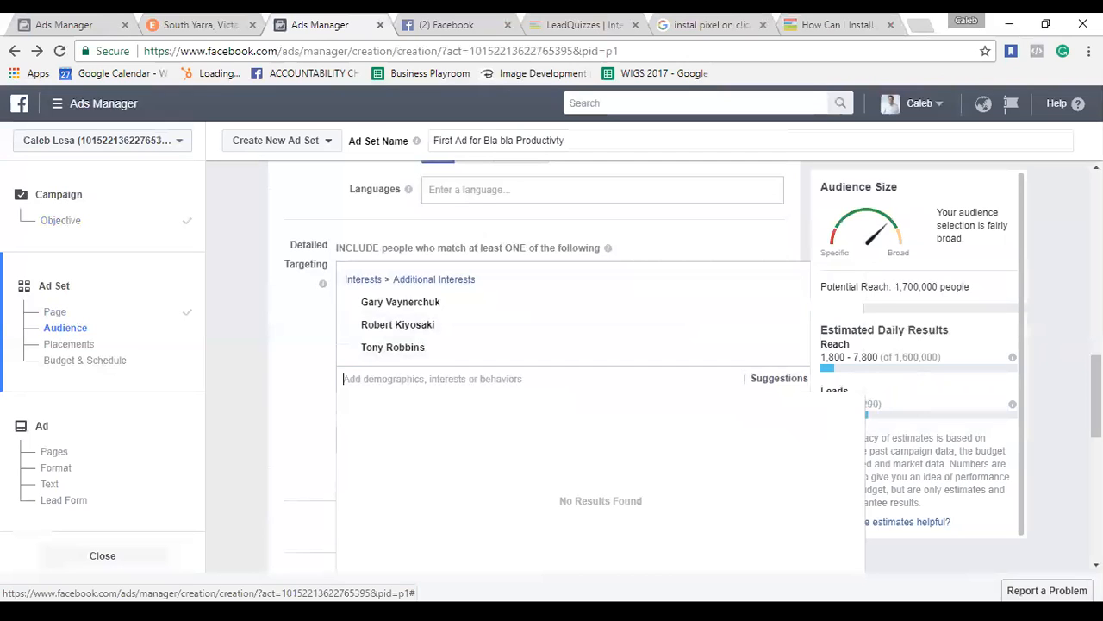
pyautogui.write('mi')
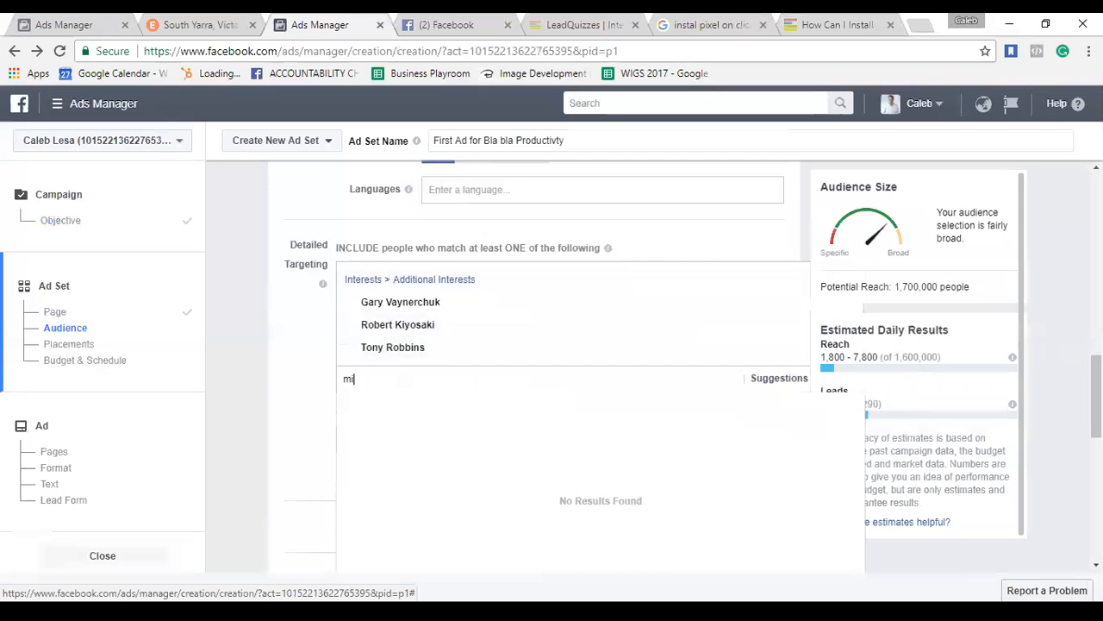
pyautogui.write('nd val')
pyautogui.press('BackSpace')
pyautogui.press('BackSpace')
pyautogui.press('BackSpace')
pyautogui.press('BackSpace')
pyautogui.press('BackSpace')
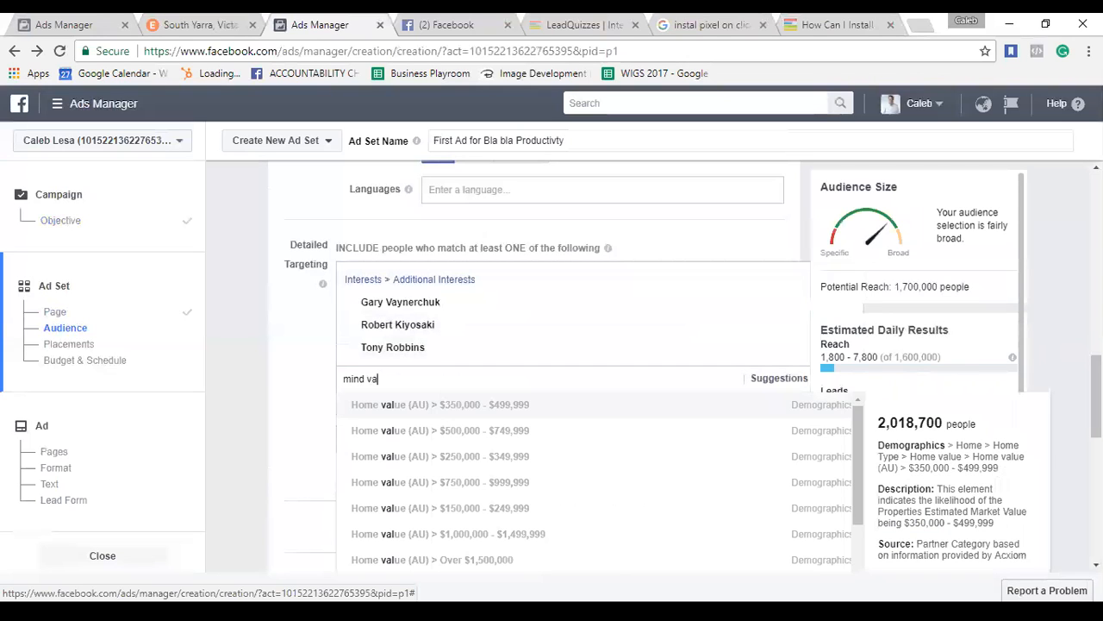
pyautogui.write('valle')
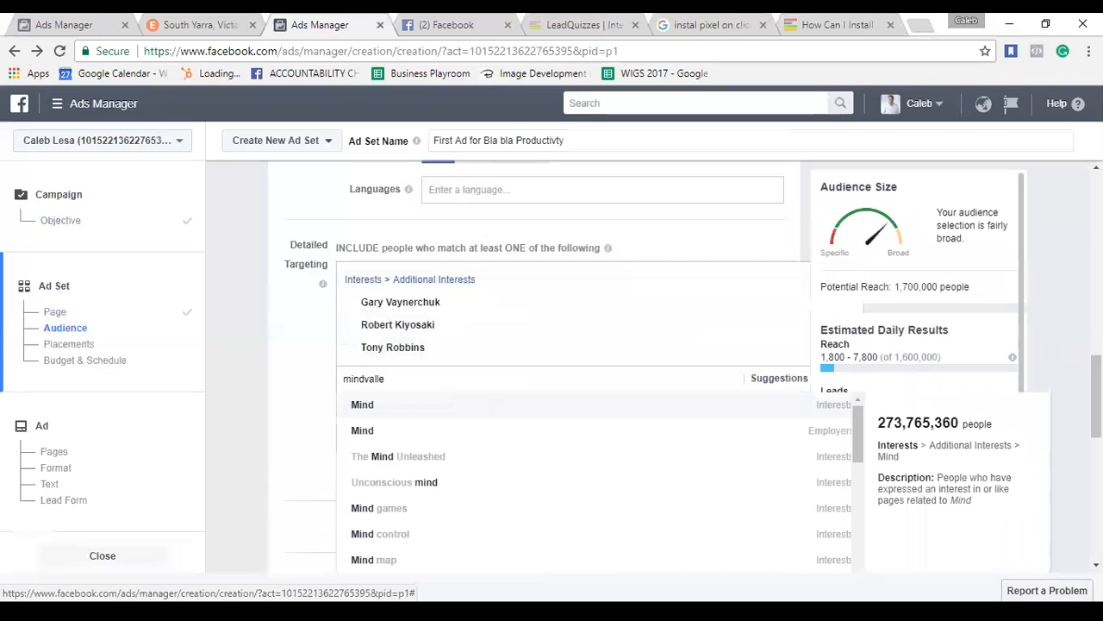
pyautogui.write('y')
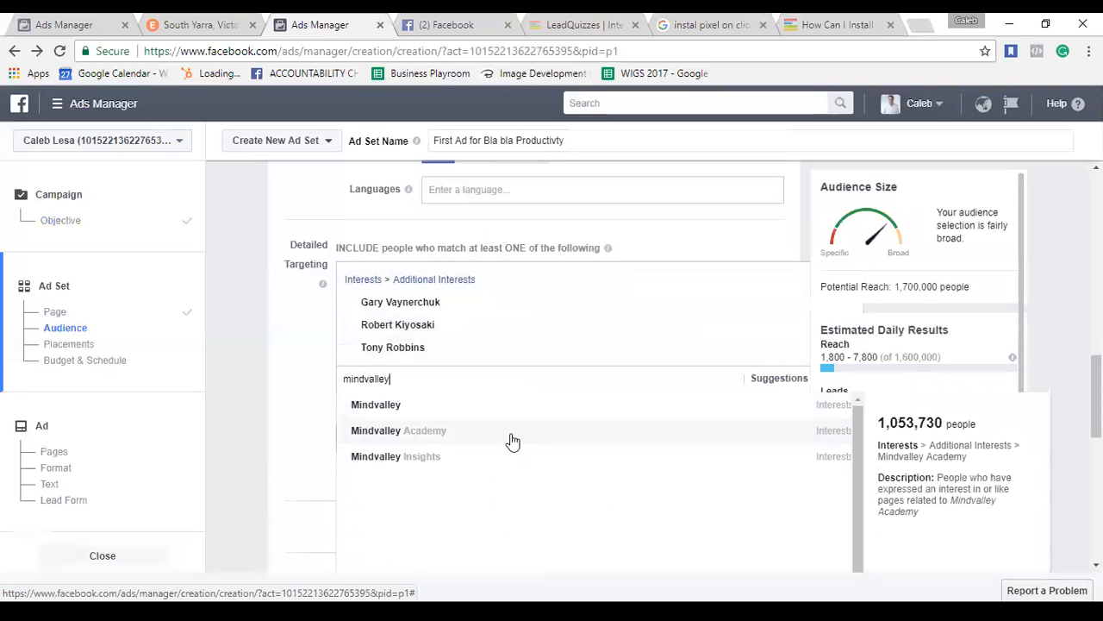
pyautogui.click(461, 435)
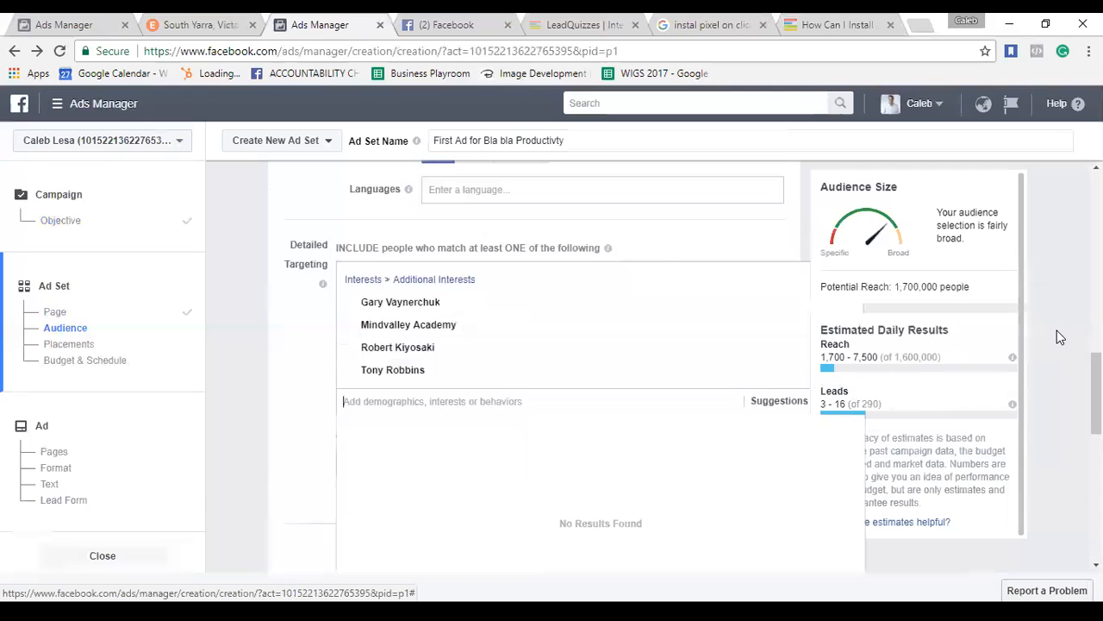
pyautogui.scroll(-1, 1057, 337)
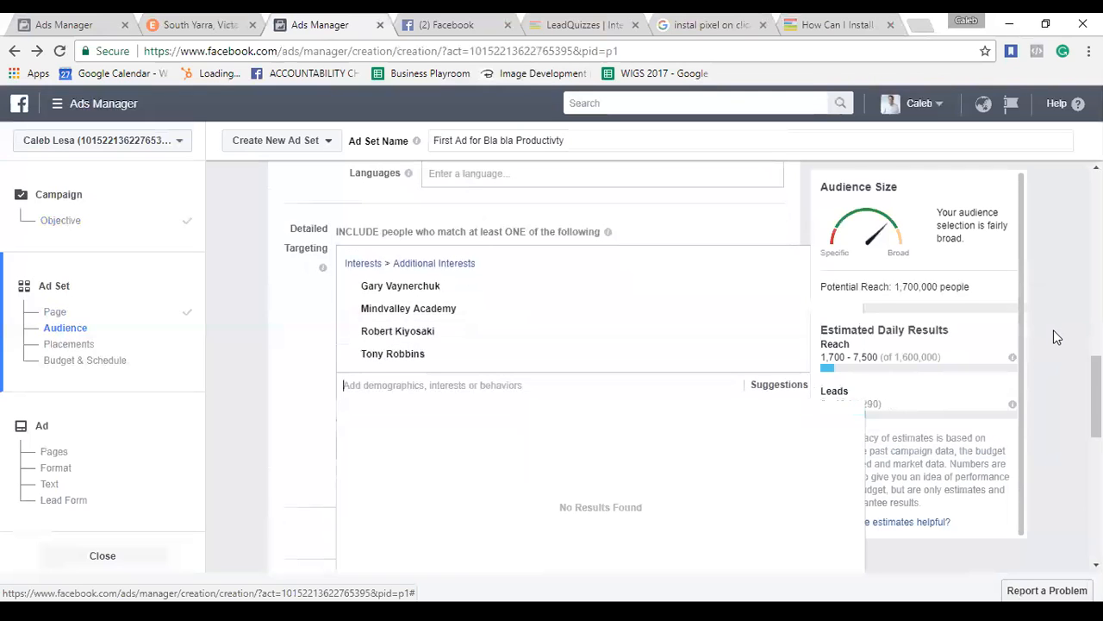
pyautogui.scroll(-1, 762, 311)
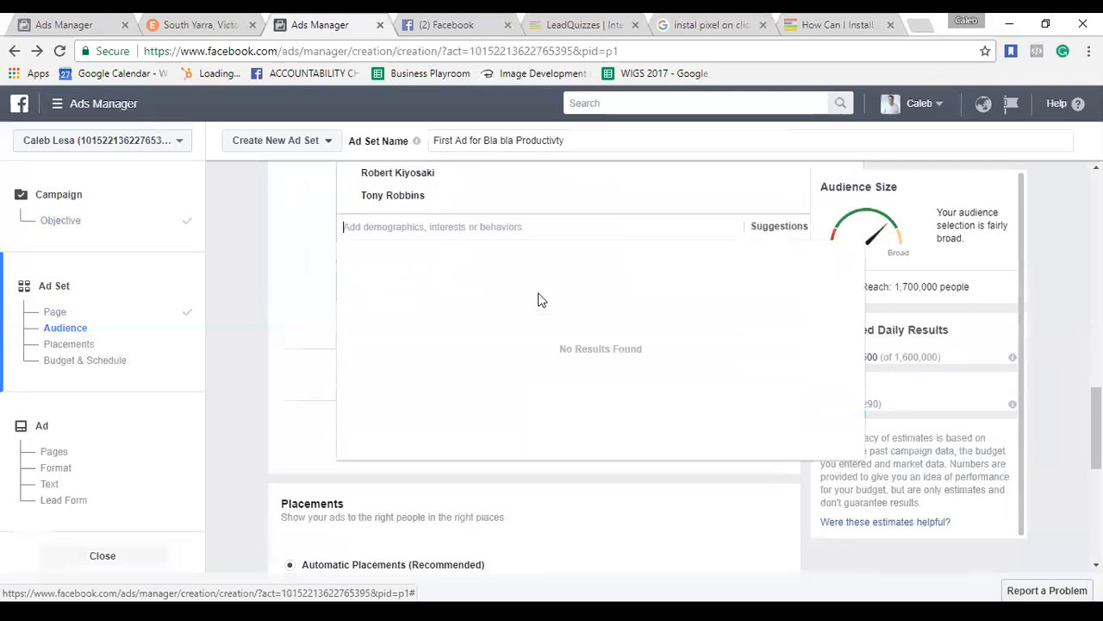
# Narrow the audience to AU incomes of $60,000 - 79,999 and $80,000 - 99,999.
pyautogui.click(389, 221)
pyautogui.click(314, 224)
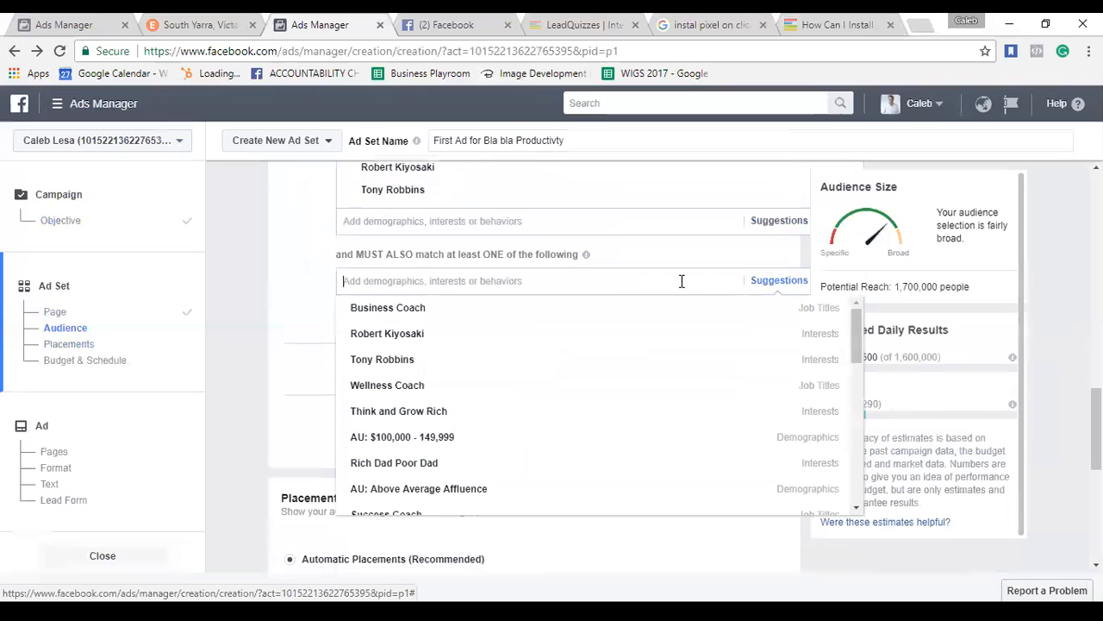
pyautogui.write('Au')
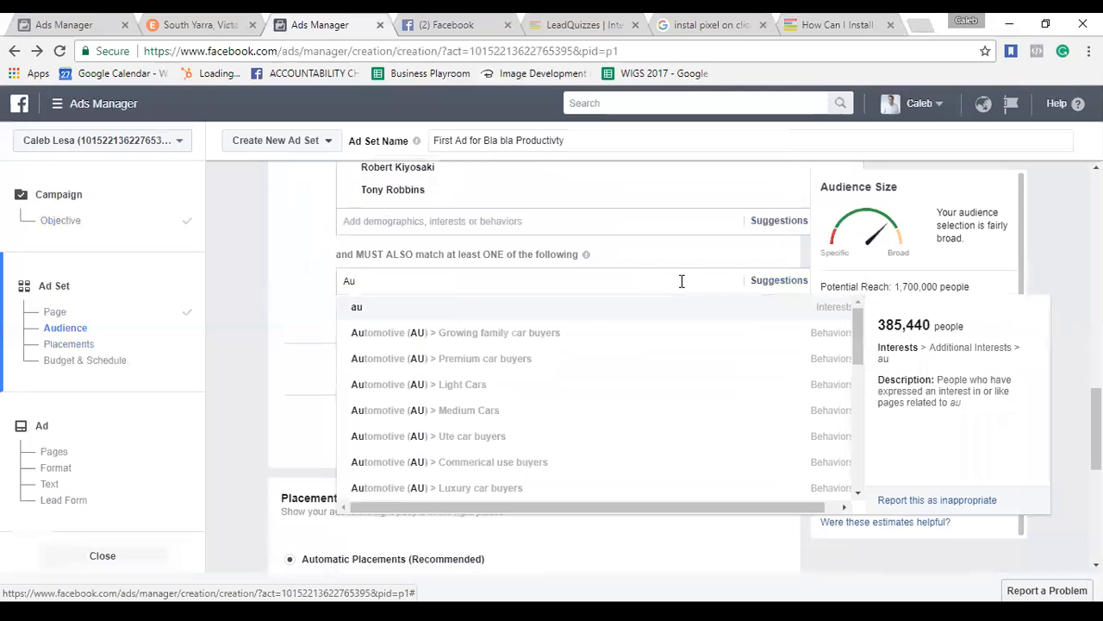
pyautogui.write(': 50')
pyautogui.press('BackSpace')
pyautogui.press('BackSpace')
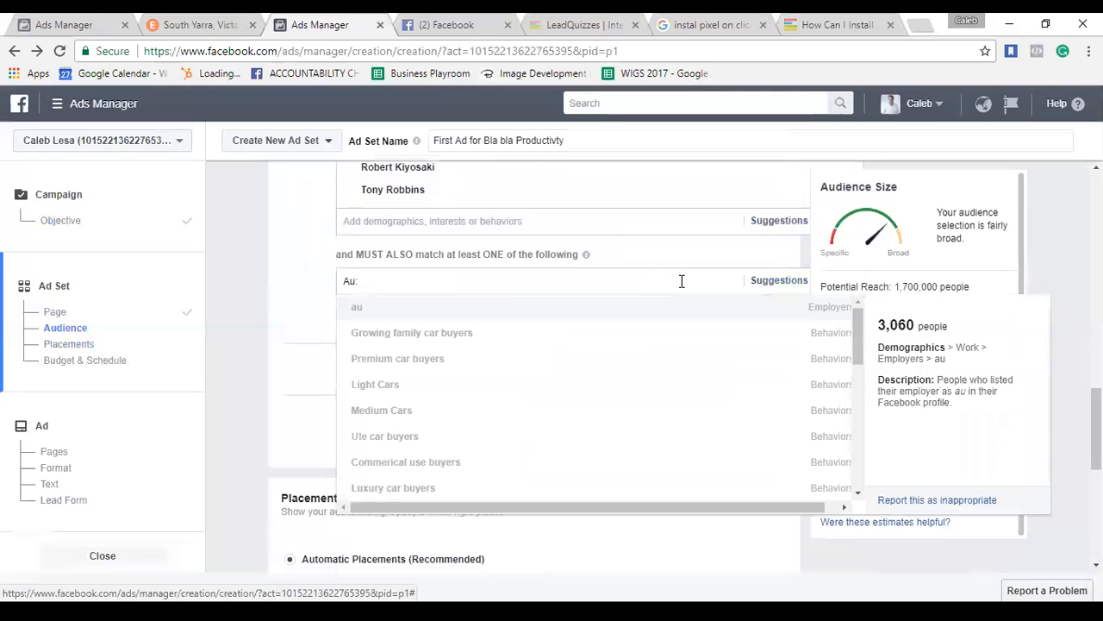
pyautogui.write('$500')
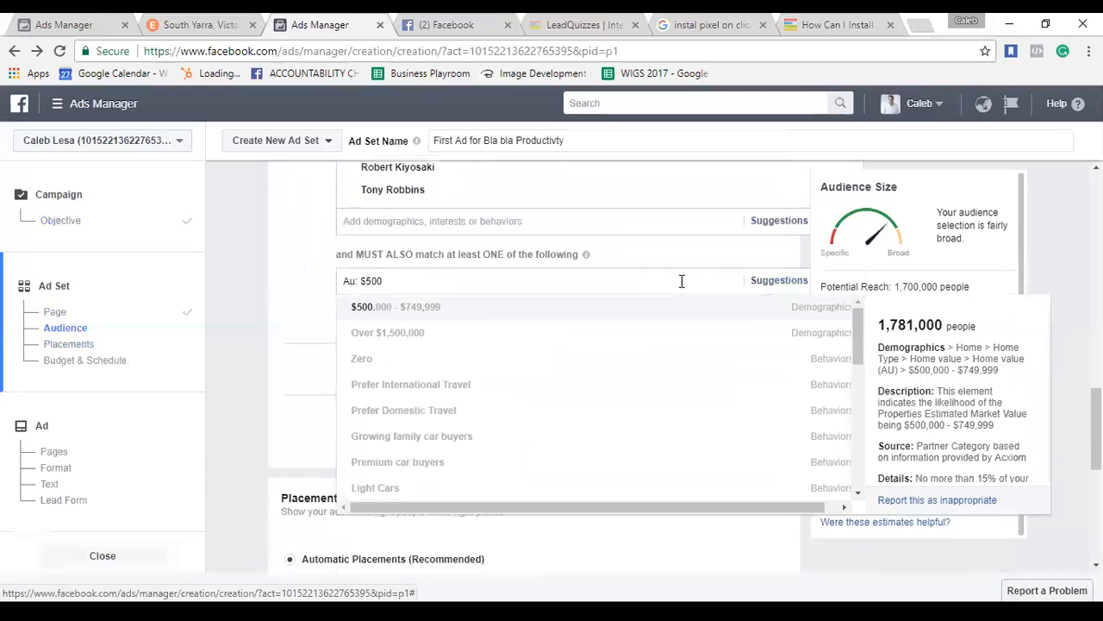
pyautogui.write('000')
pyautogui.press('BackSpace')
pyautogui.press('BackSpace')
pyautogui.press('BackSpace')
pyautogui.press('BackSpace')
pyautogui.write(',000')
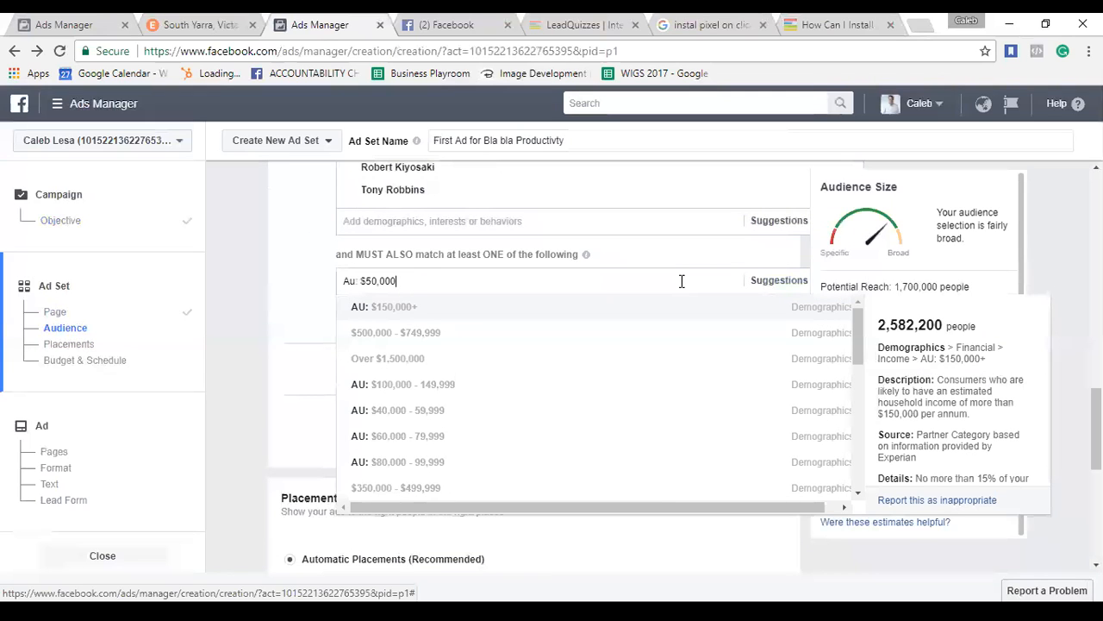
pyautogui.click(469, 443)
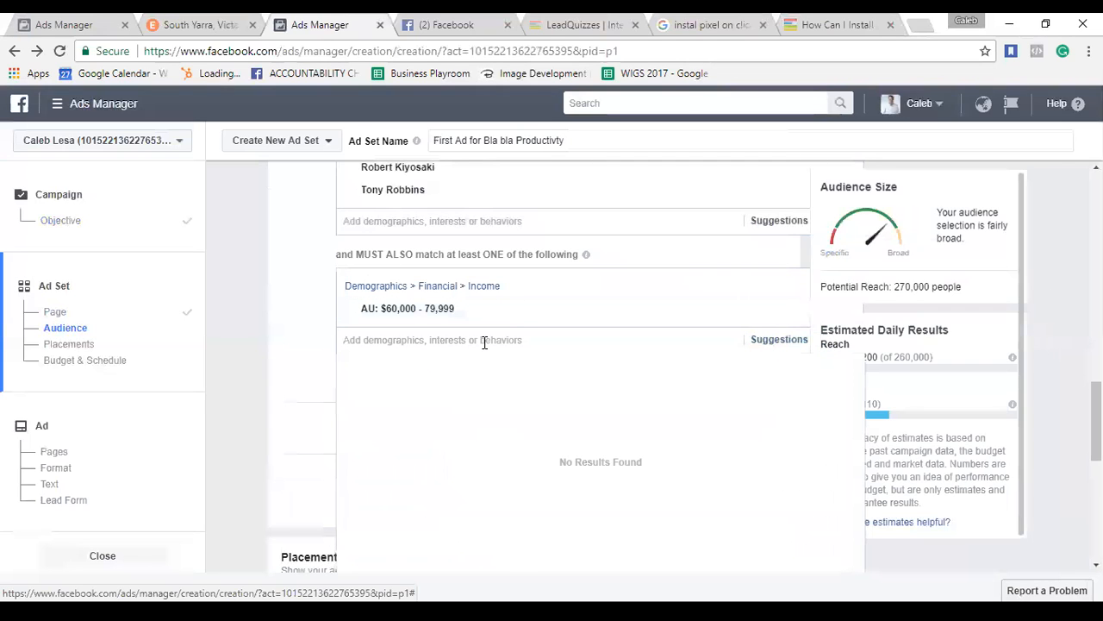
pyautogui.write('AU')
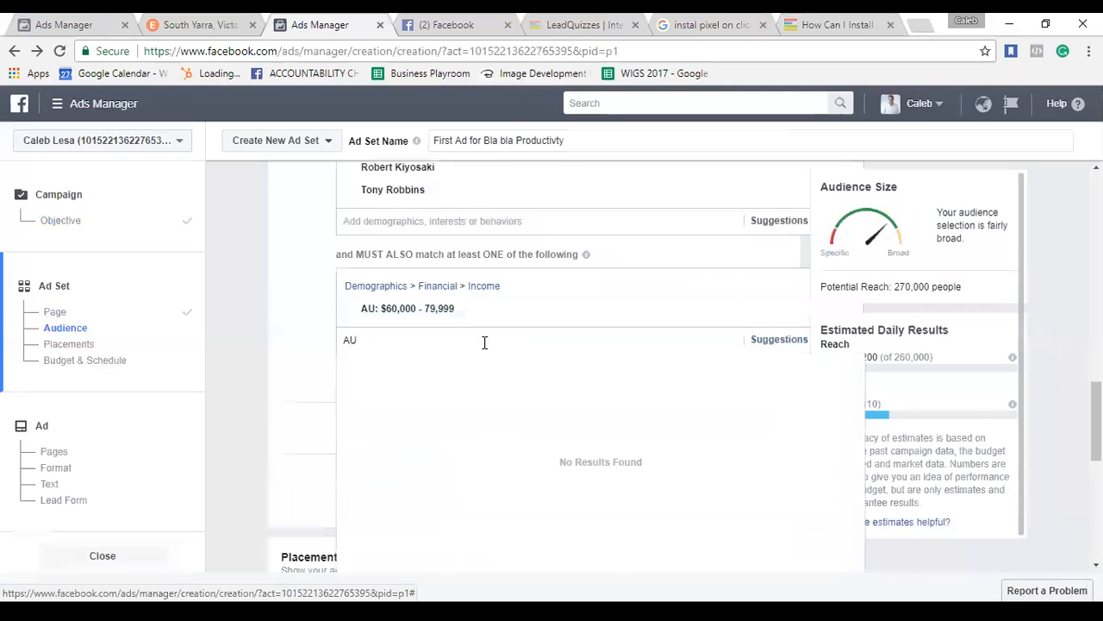
pyautogui.write(': 4')
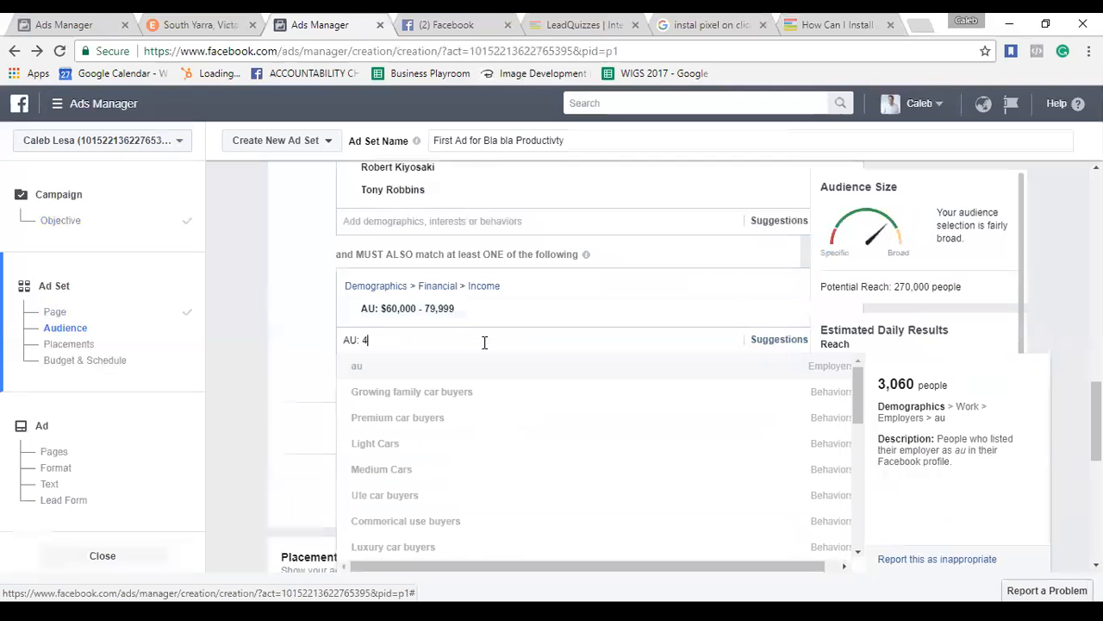
pyautogui.press('BackSpace')
pyautogui.write('$80,000')
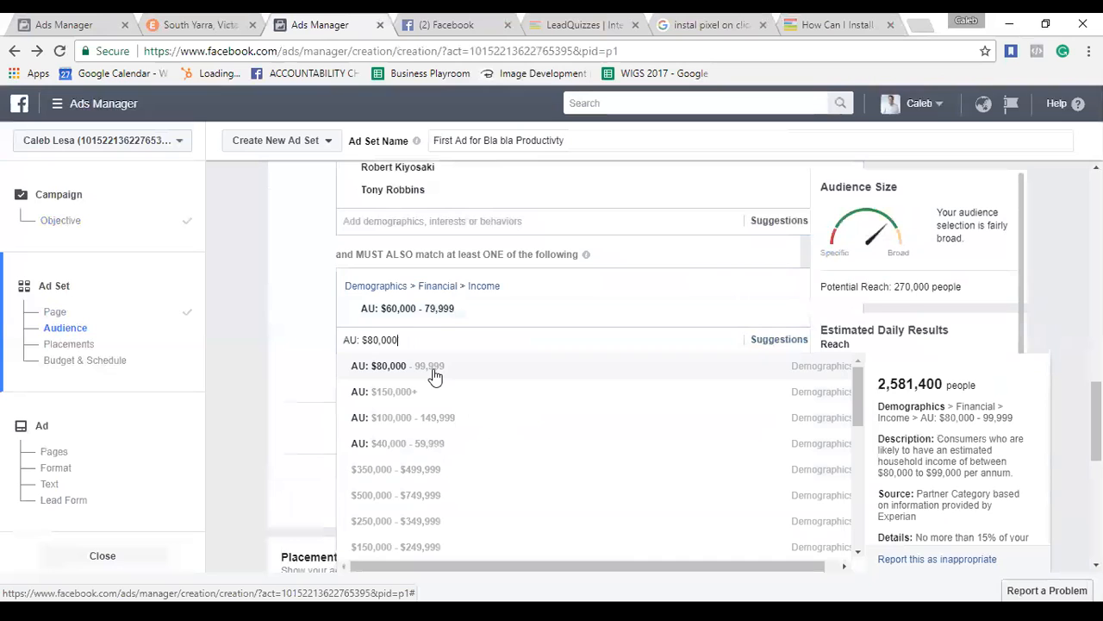
pyautogui.click(435, 371)
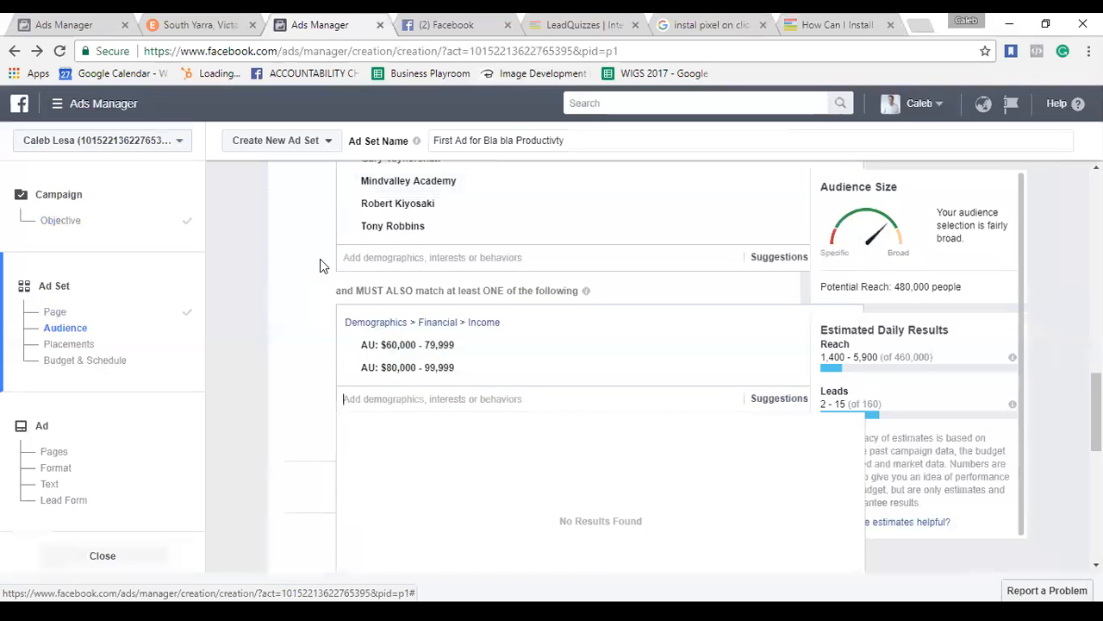
# Search '$100000' for another income bracket, then clear it without adding anything.
pyautogui.scroll(3, 320, 258)
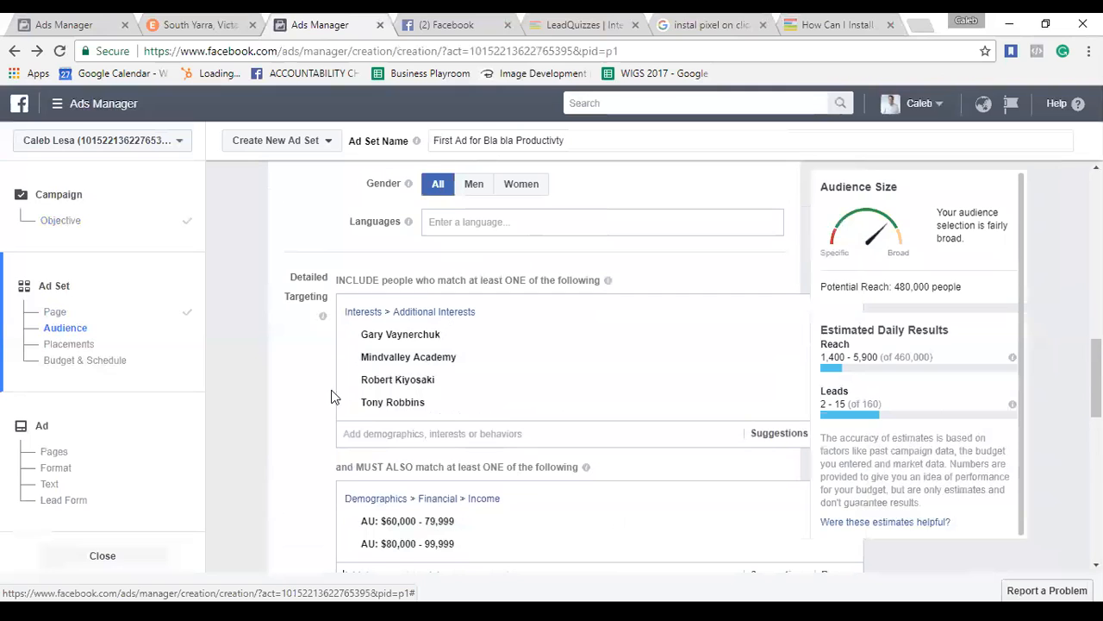
pyautogui.moveTo(561, 367)
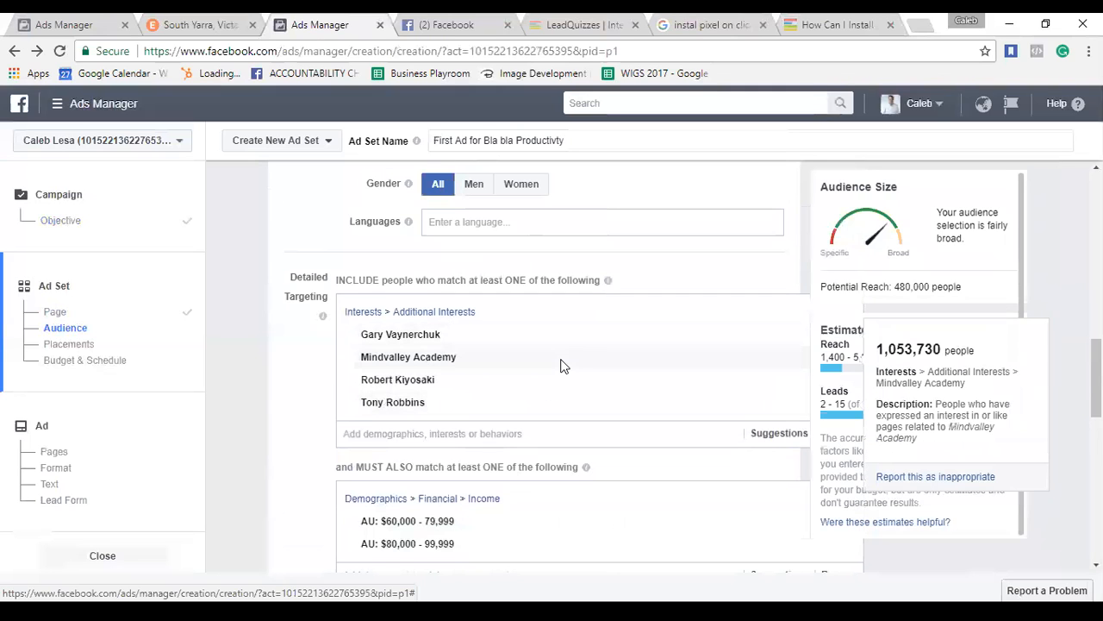
pyautogui.scroll(-1, 516, 453)
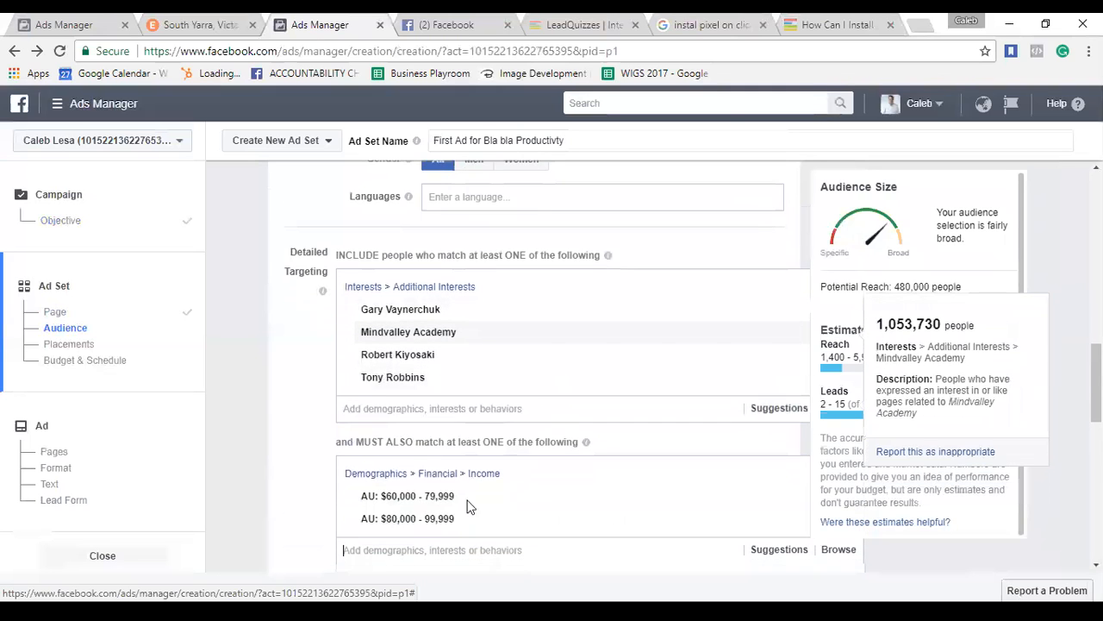
pyautogui.moveTo(464, 428)
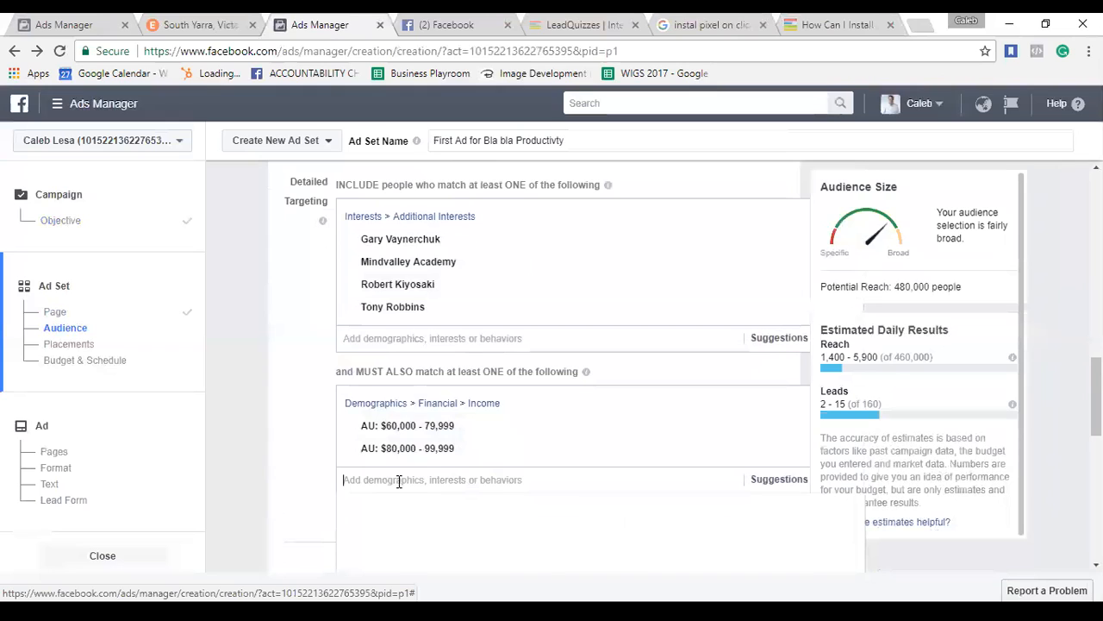
pyautogui.write('$100')
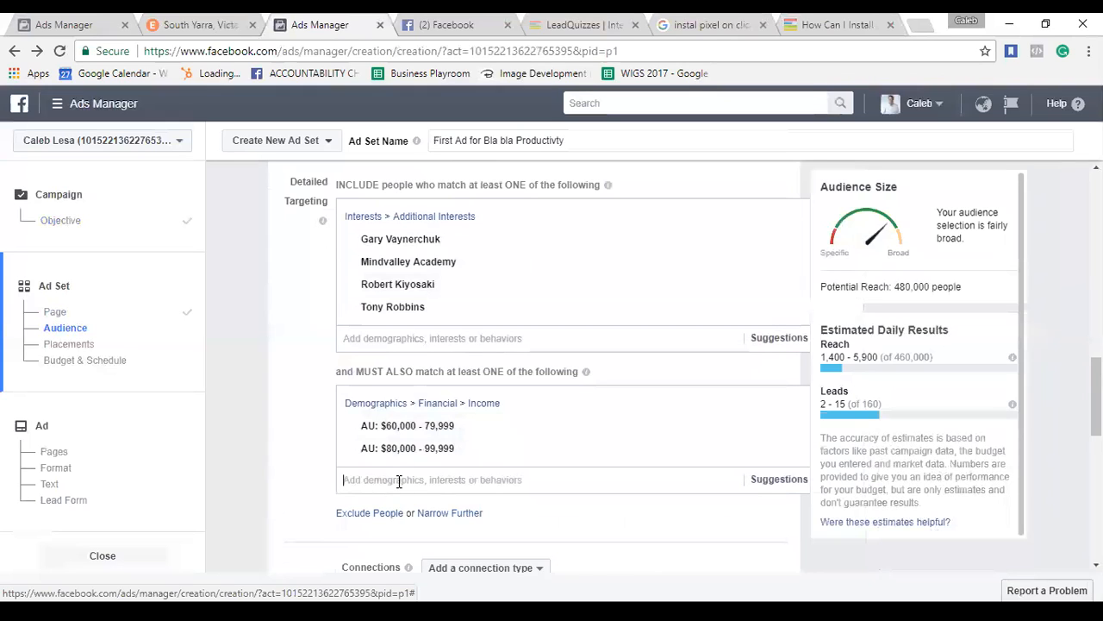
pyautogui.write('000')
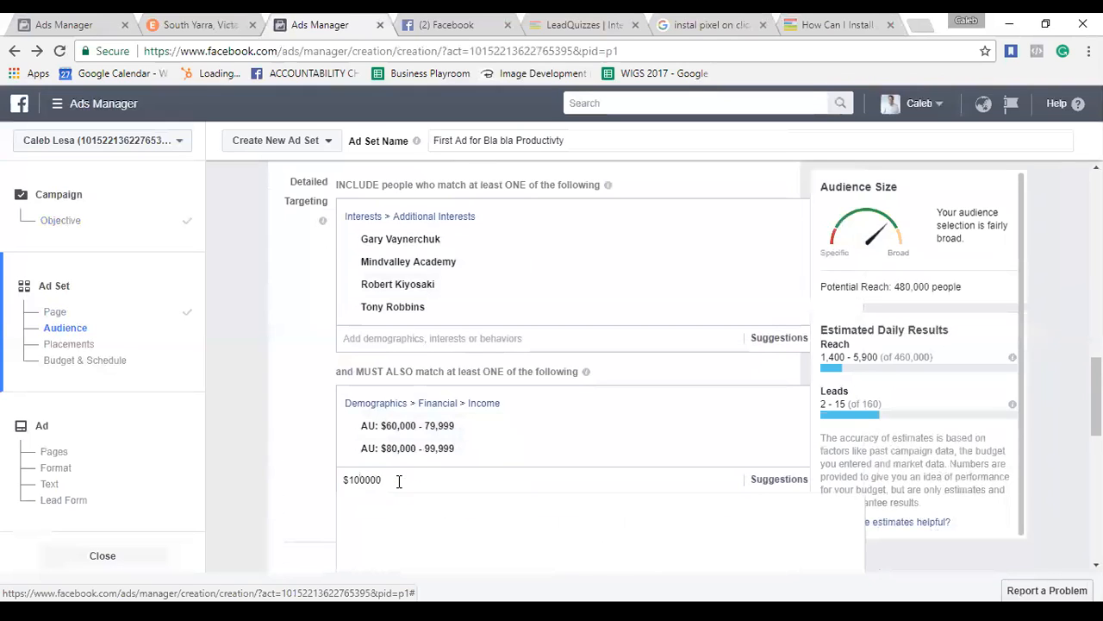
pyautogui.press('BackSpace')
pyautogui.press('BackSpace')
pyautogui.press('BackSpace')
pyautogui.press('BackSpace')
pyautogui.press('BackSpace')
pyautogui.press('BackSpace')
pyautogui.press('BackSpace')
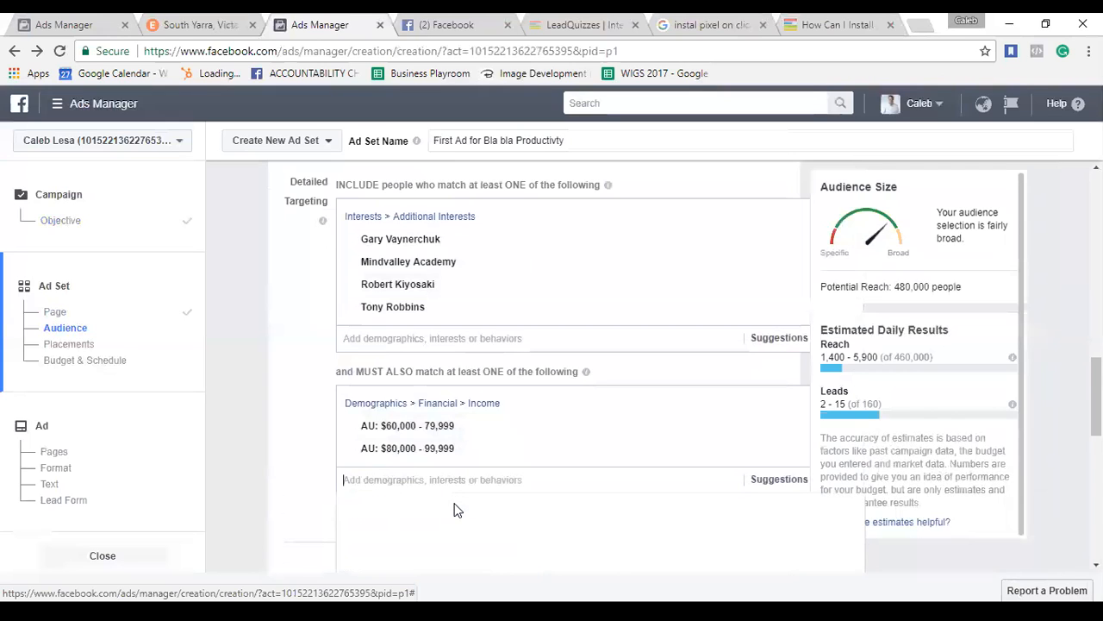
pyautogui.click(1040, 308)
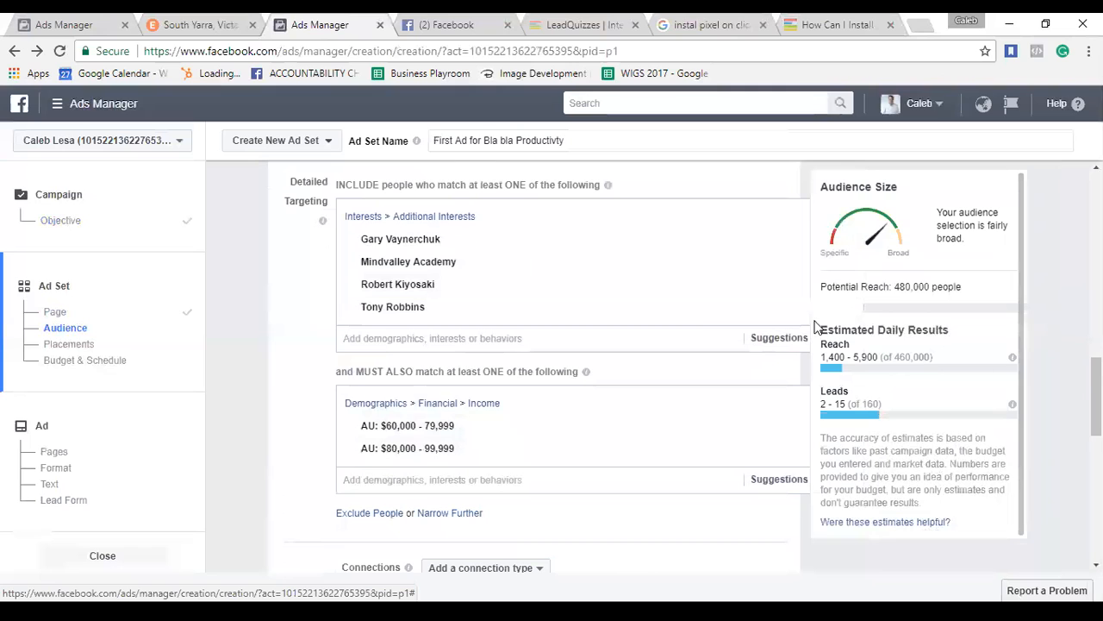
pyautogui.scroll(-2, 690, 380)
pyautogui.scroll(-1, 624, 433)
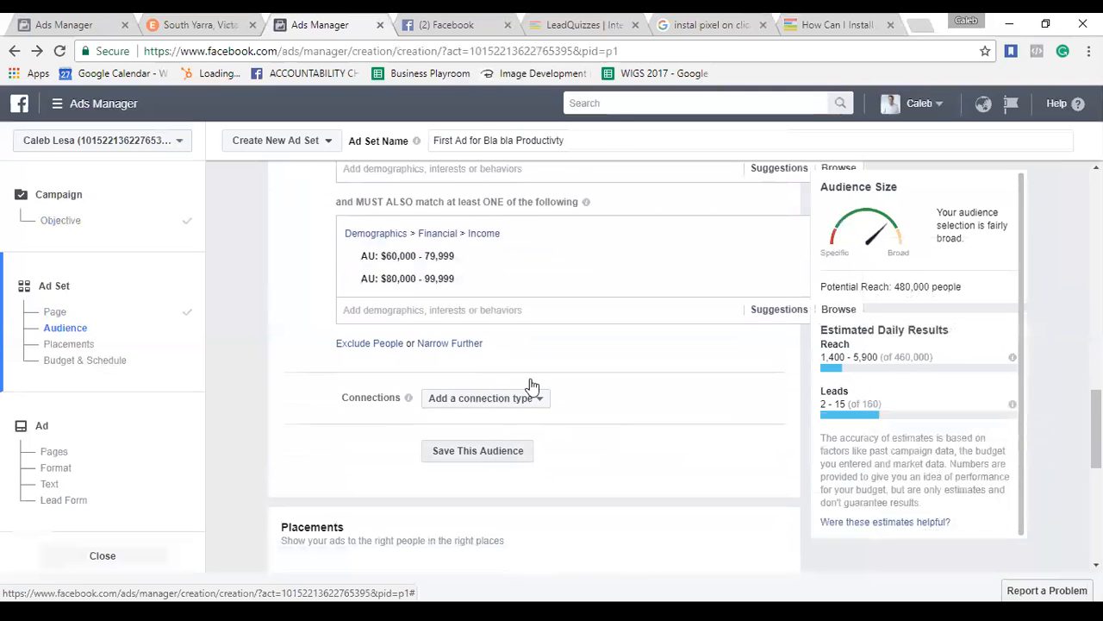
pyautogui.click(517, 401)
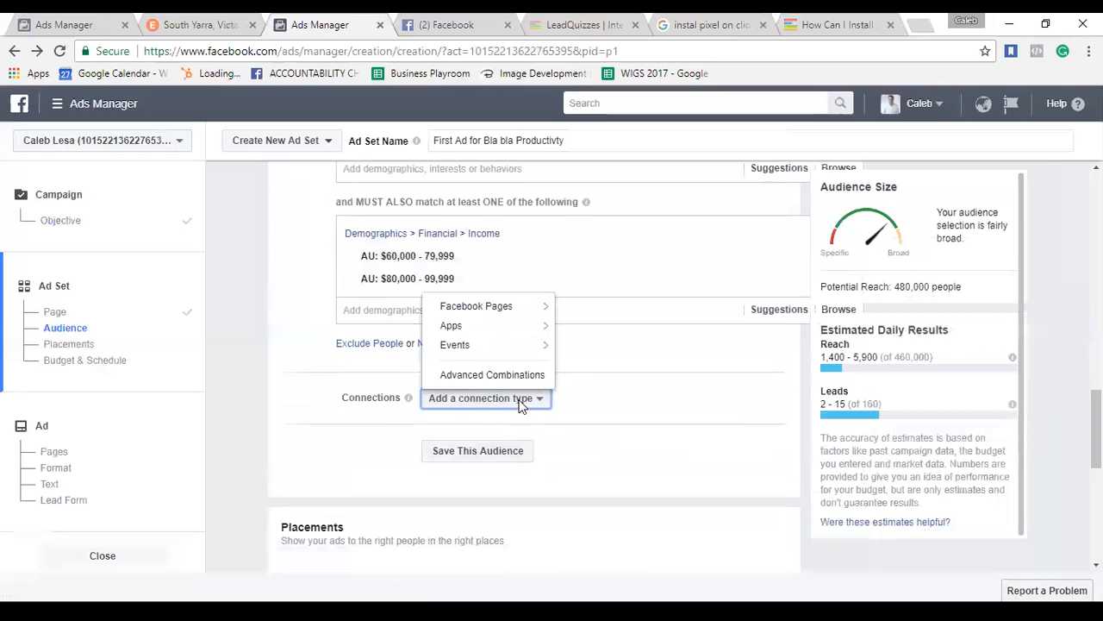
pyautogui.moveTo(535, 332)
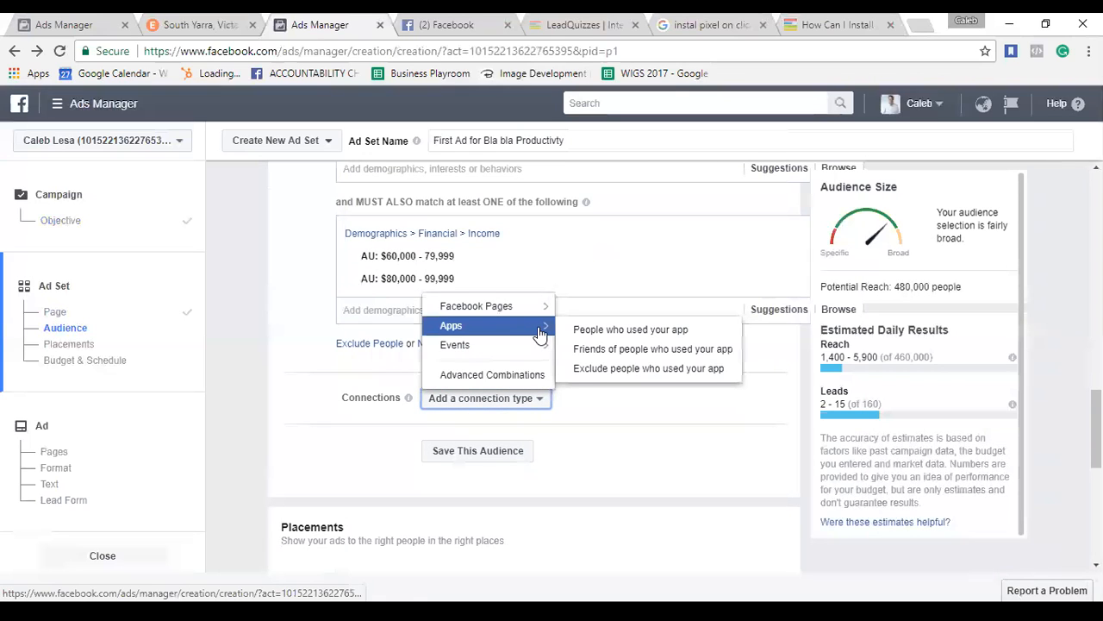
pyautogui.moveTo(537, 310)
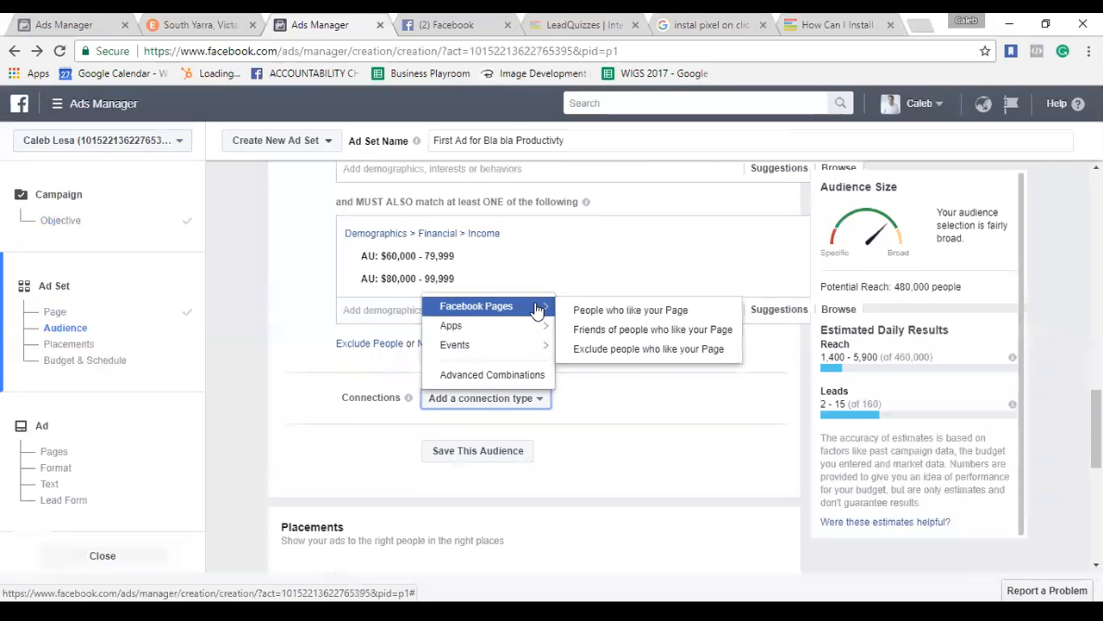
pyautogui.moveTo(527, 351)
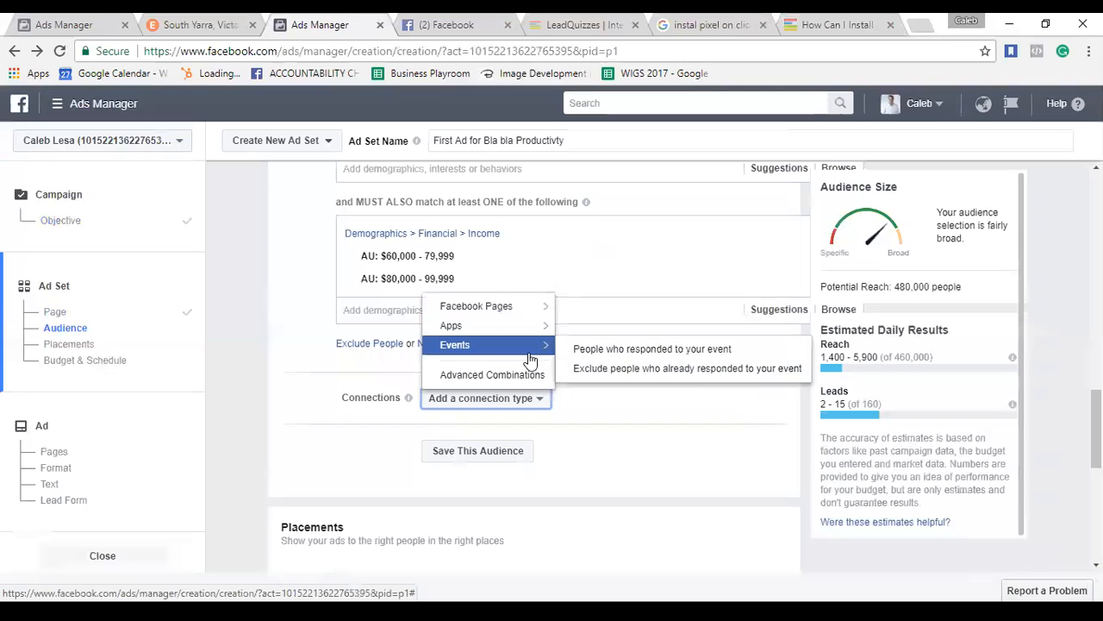
pyautogui.click(602, 430)
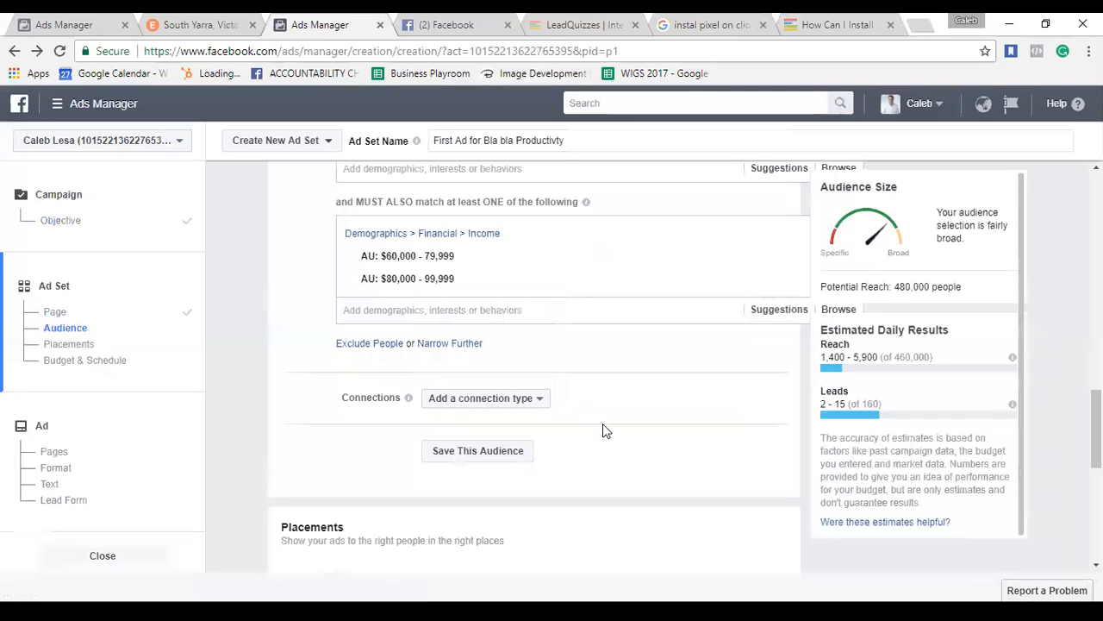
pyautogui.scroll(2, 603, 430)
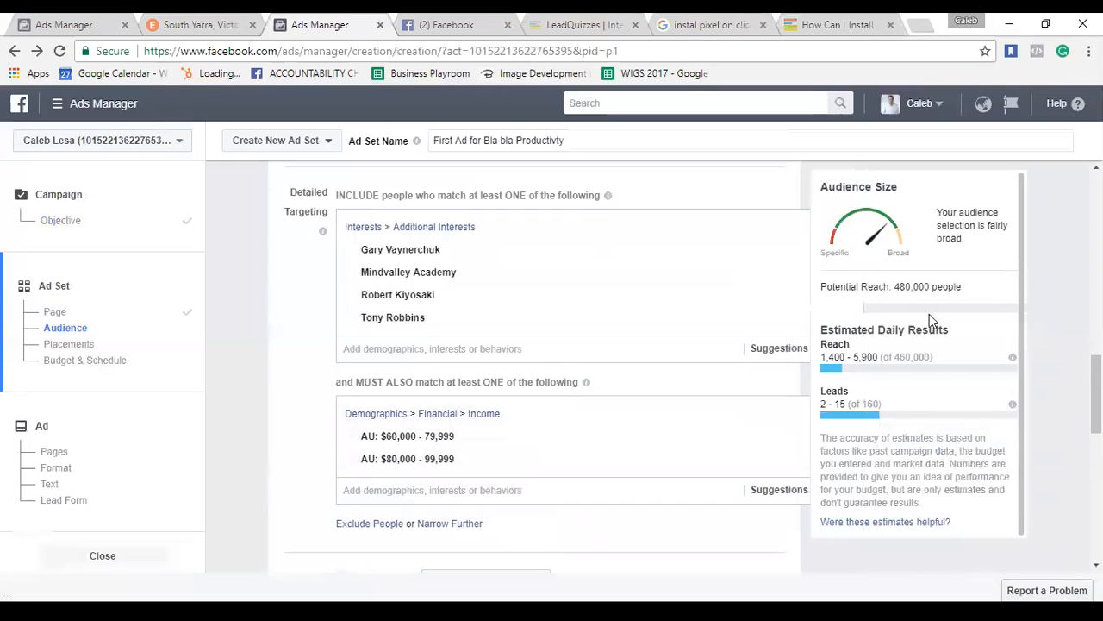
pyautogui.moveTo(423, 248)
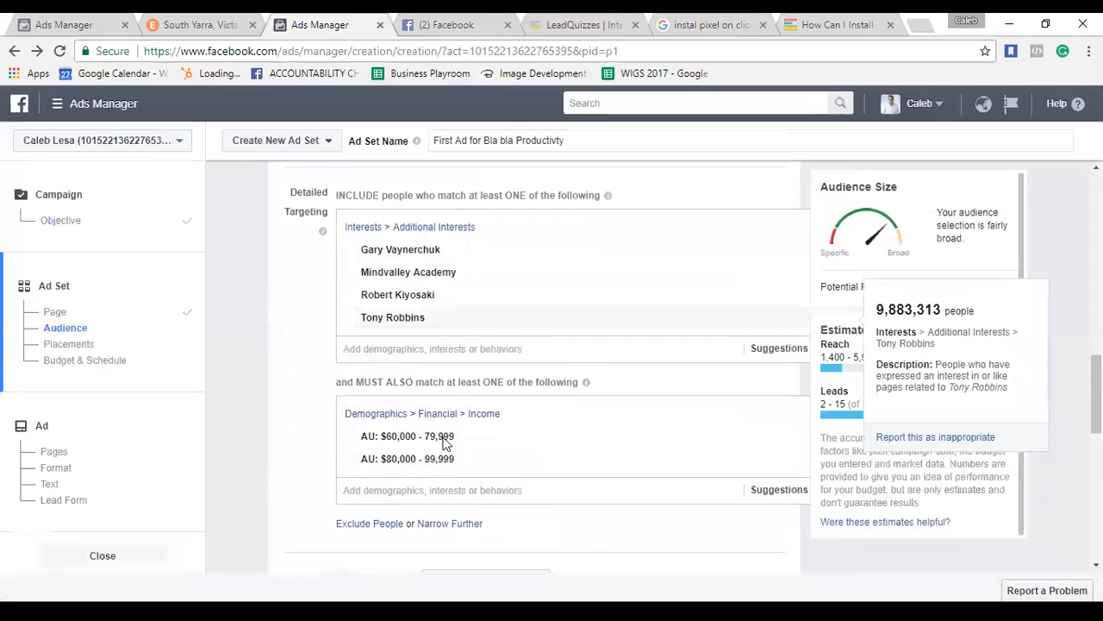
pyautogui.scroll(-2, 308, 443)
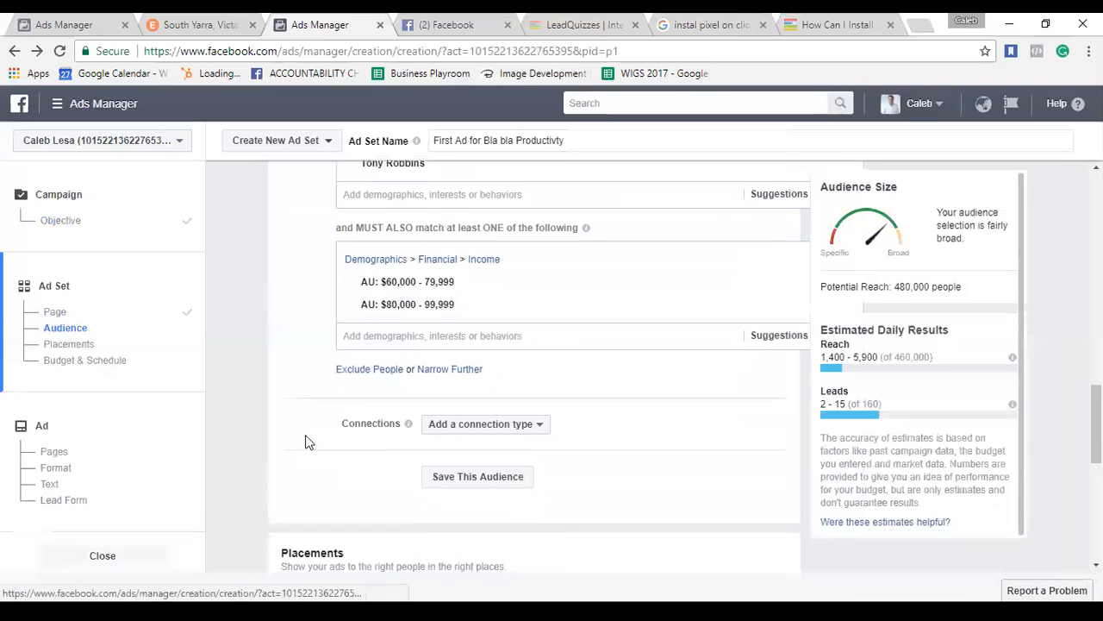
# Add a new must-match group with Job role (AU) > Full-time, found by searching 'Job'.
pyautogui.click(466, 366)
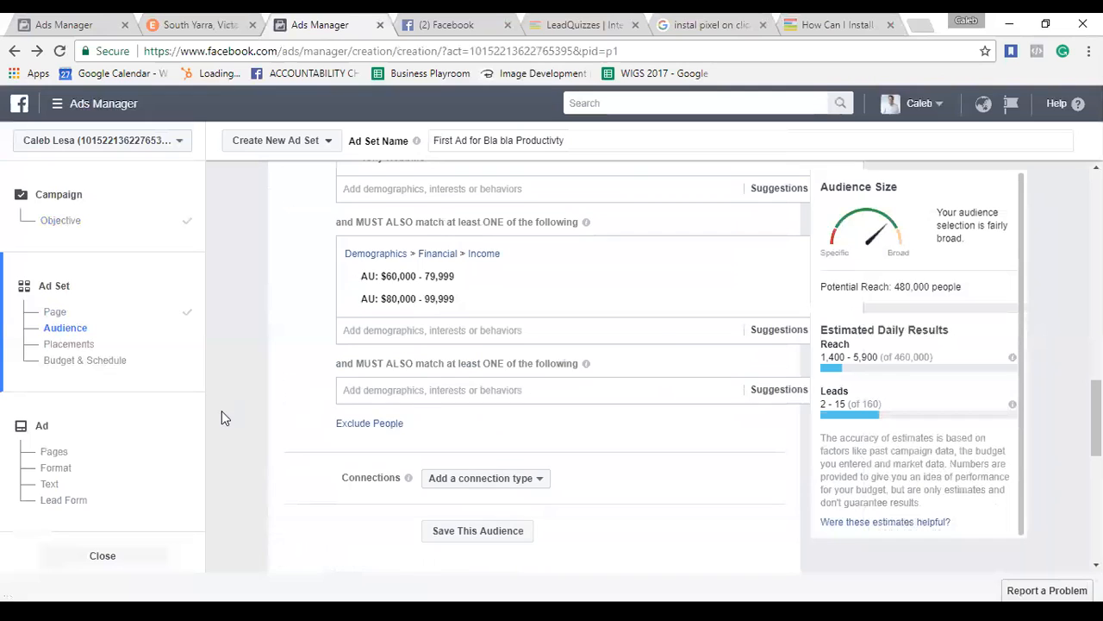
pyautogui.click(387, 394)
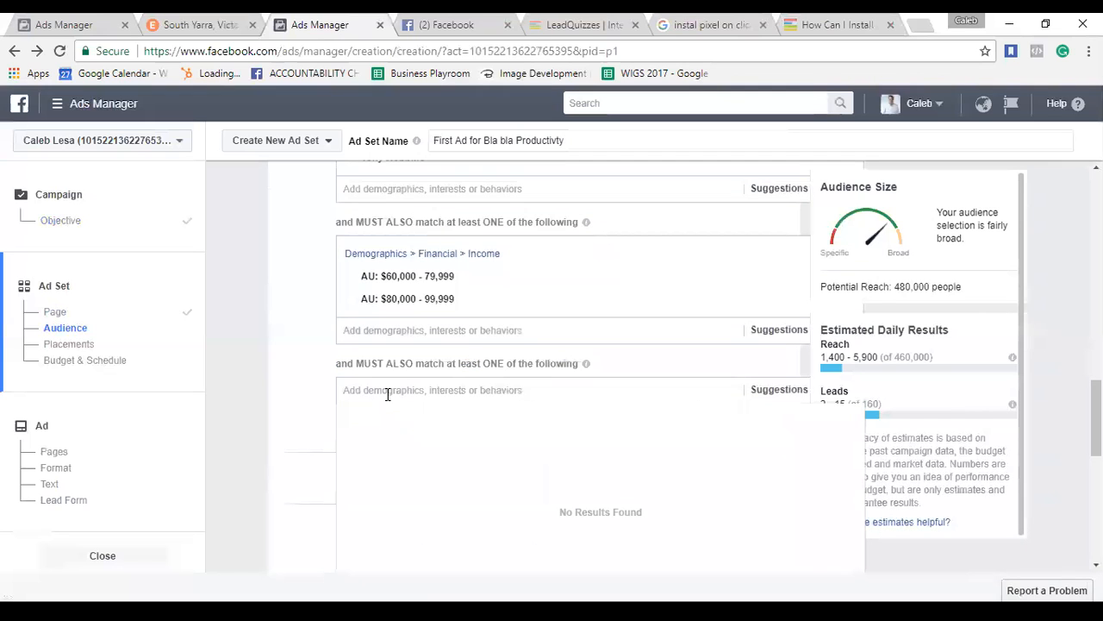
pyautogui.write('Job')
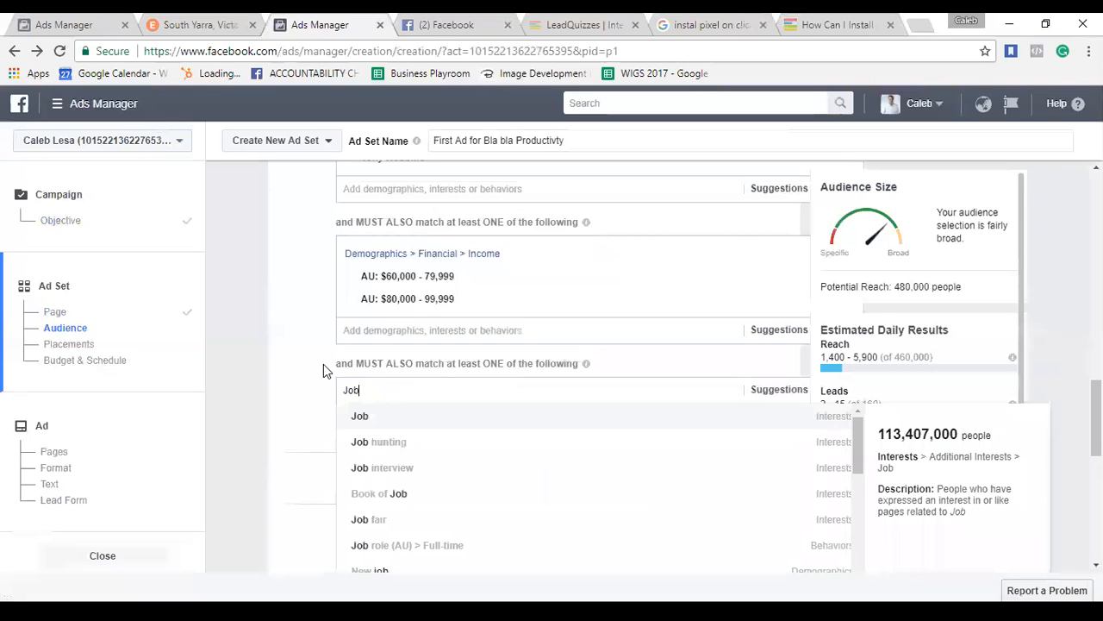
pyautogui.click(405, 546)
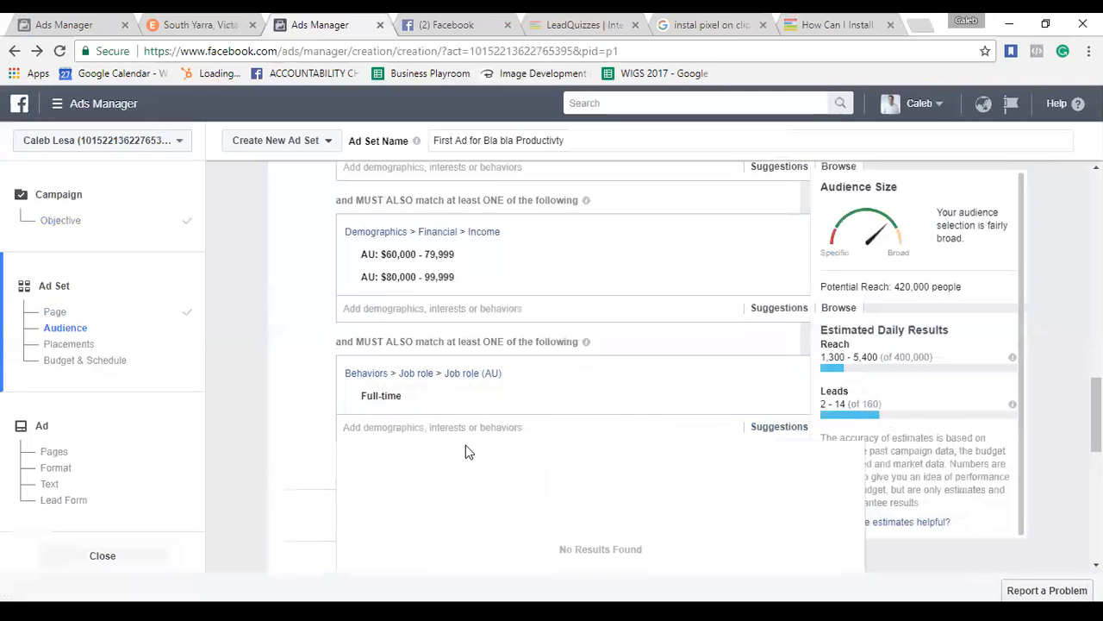
pyautogui.scroll(3, 487, 310)
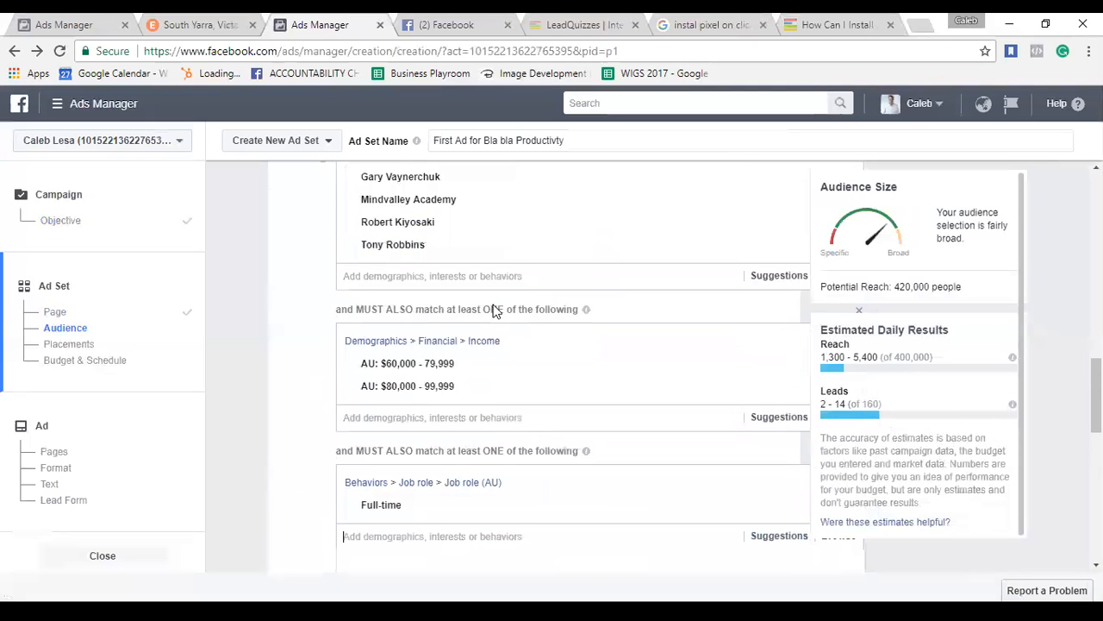
pyautogui.scroll(1, 431, 362)
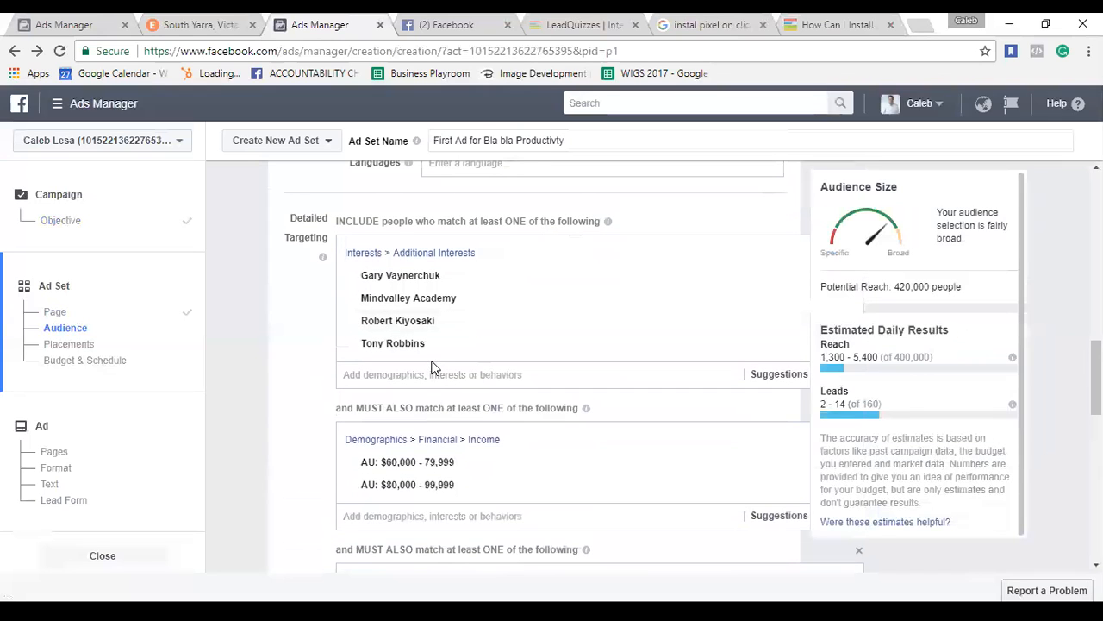
# Include the Business and Entrepreneurship interests in the audience, bringing reach to 1,800,000.
pyautogui.click(423, 373)
pyautogui.write('Bu')
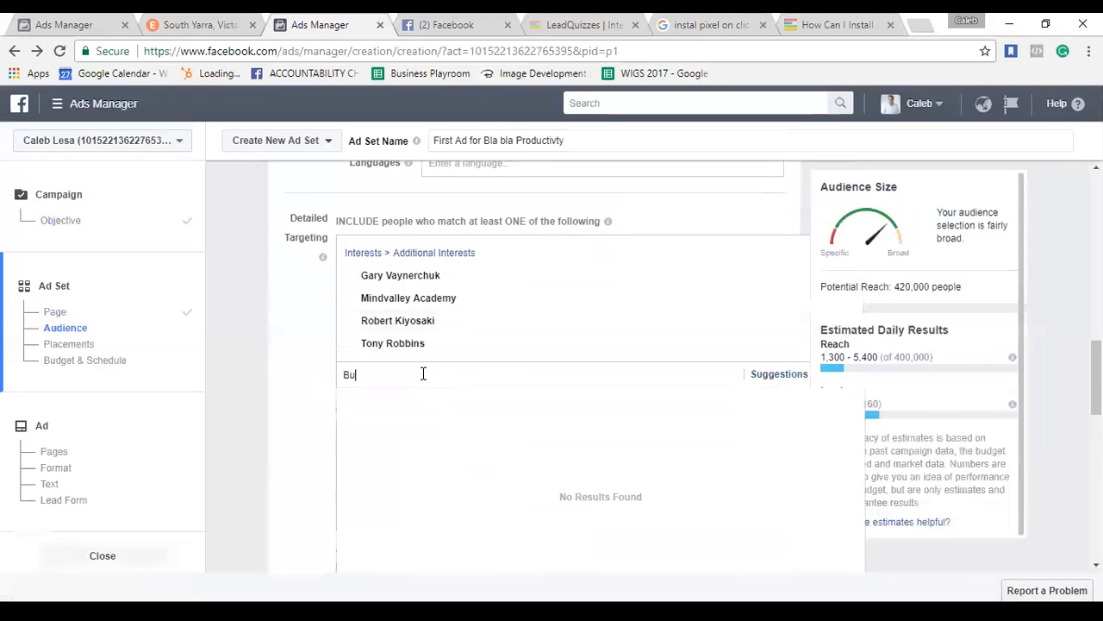
pyautogui.write('siness')
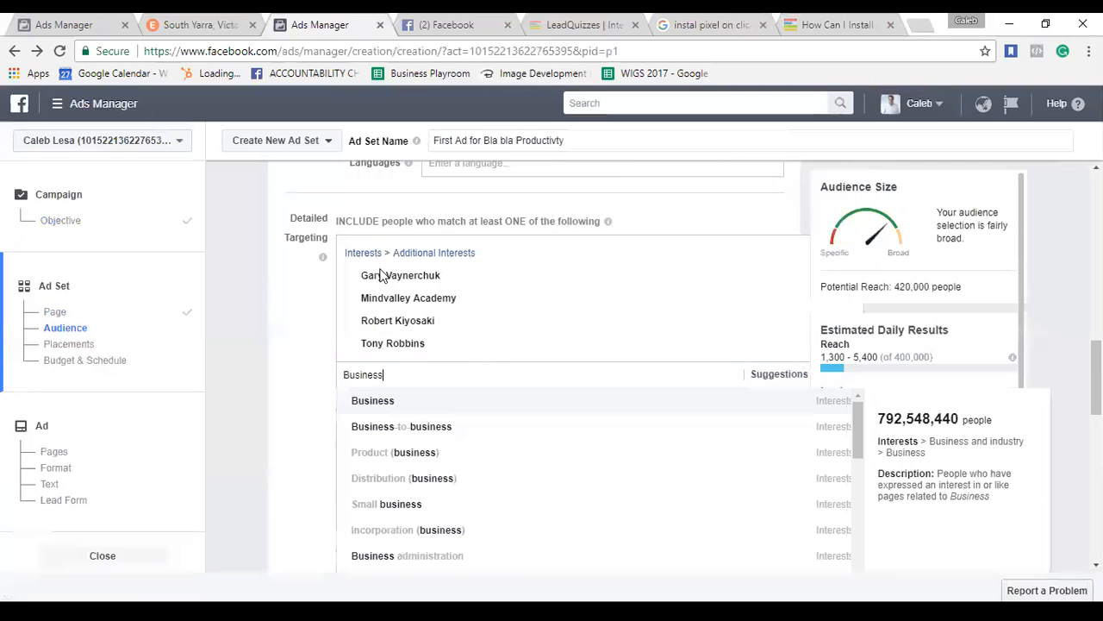
pyautogui.press('Return')
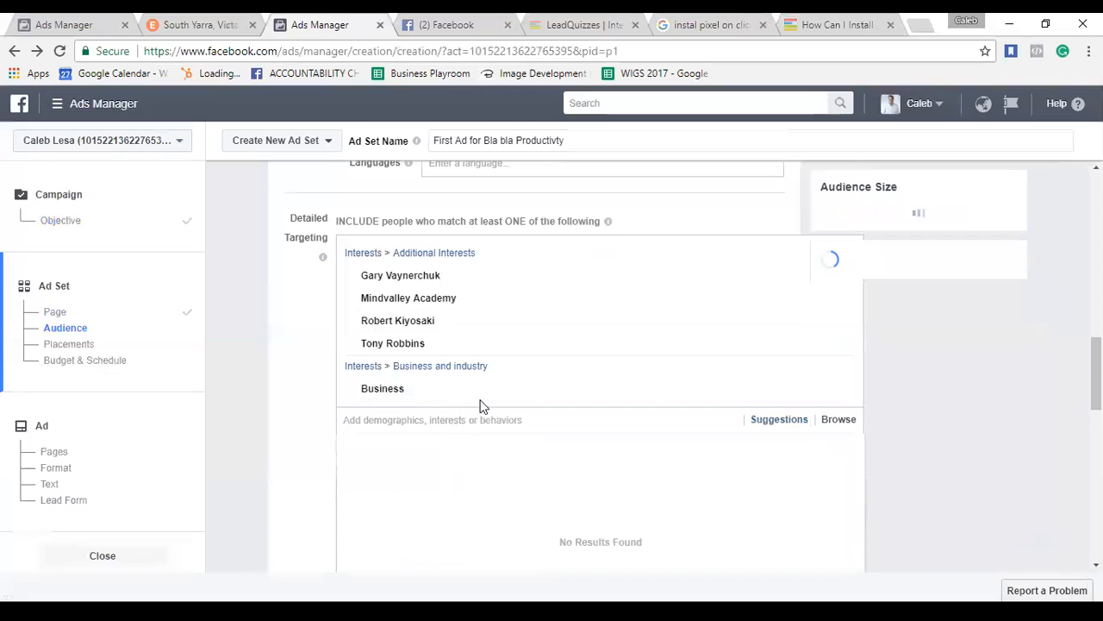
pyautogui.write('epern')
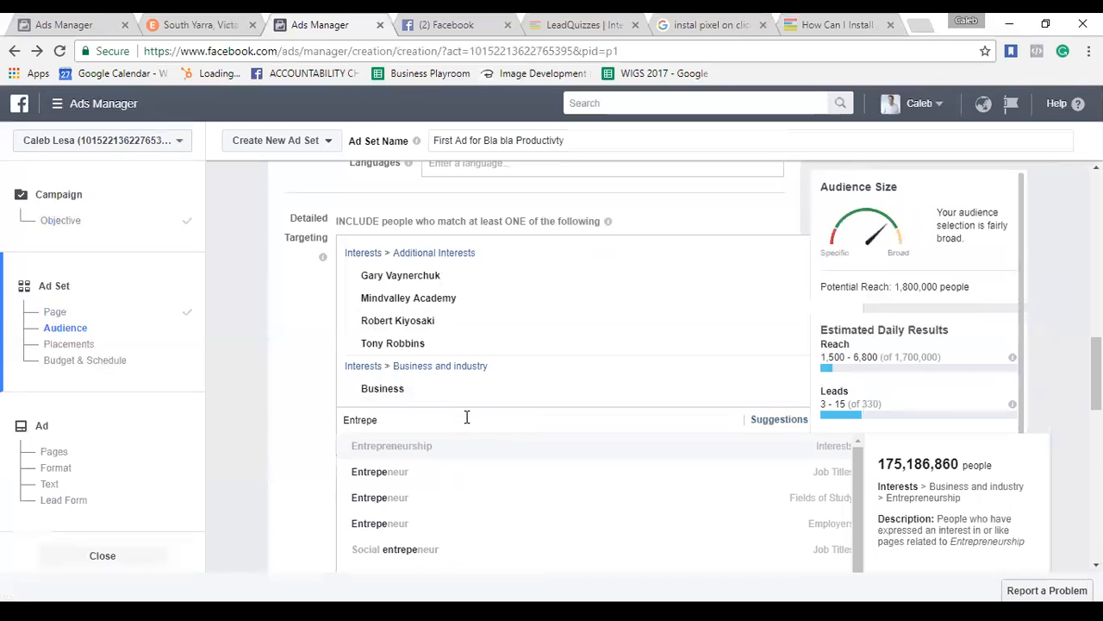
pyautogui.click(413, 448)
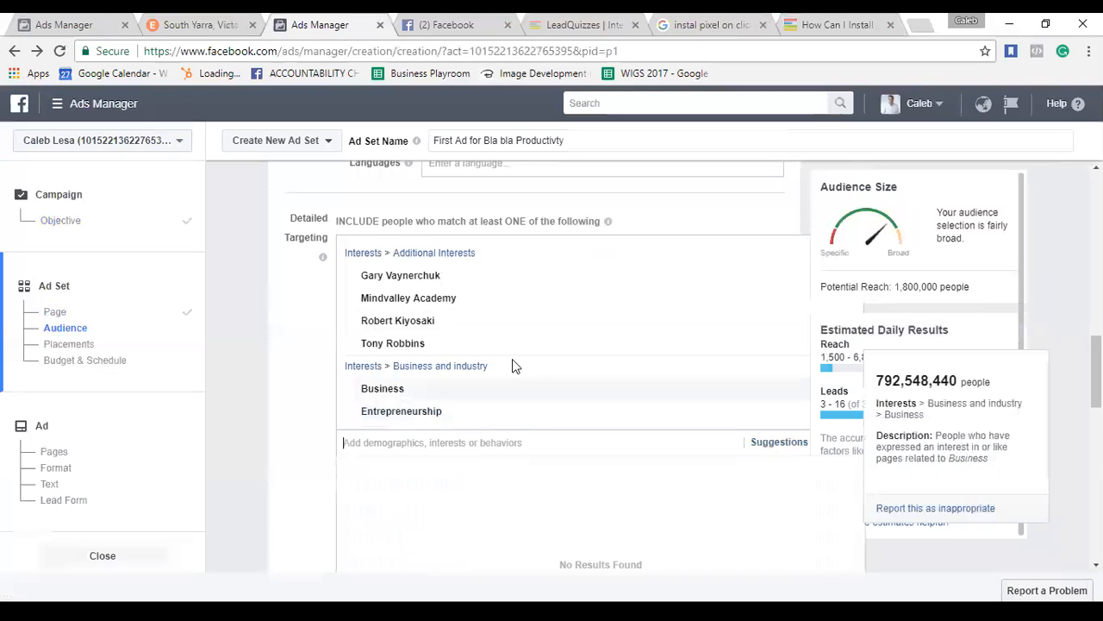
pyautogui.scroll(-1, 603, 345)
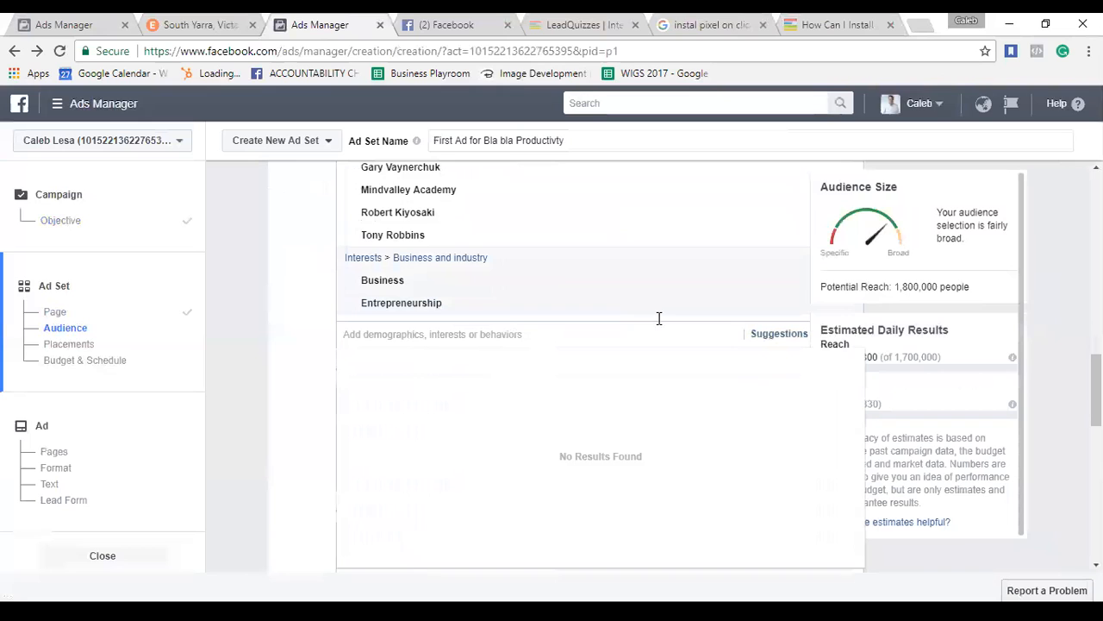
# Add 'Business Development Manager' under Job Titles in the full-time job role group.
pyautogui.click(310, 335)
pyautogui.scroll(-2, 310, 336)
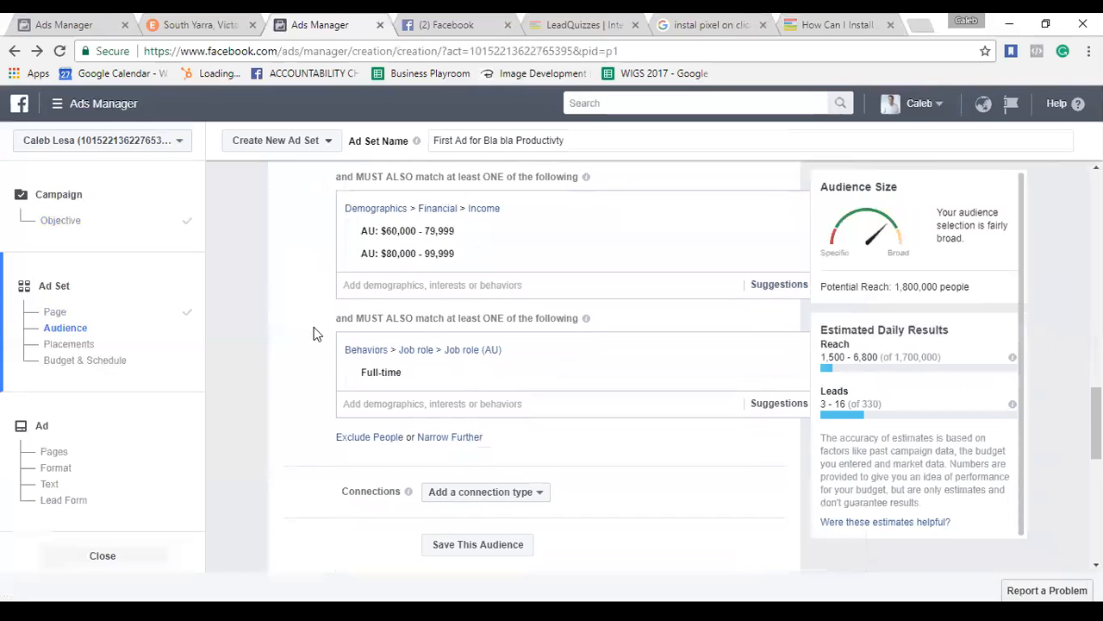
pyautogui.click(424, 402)
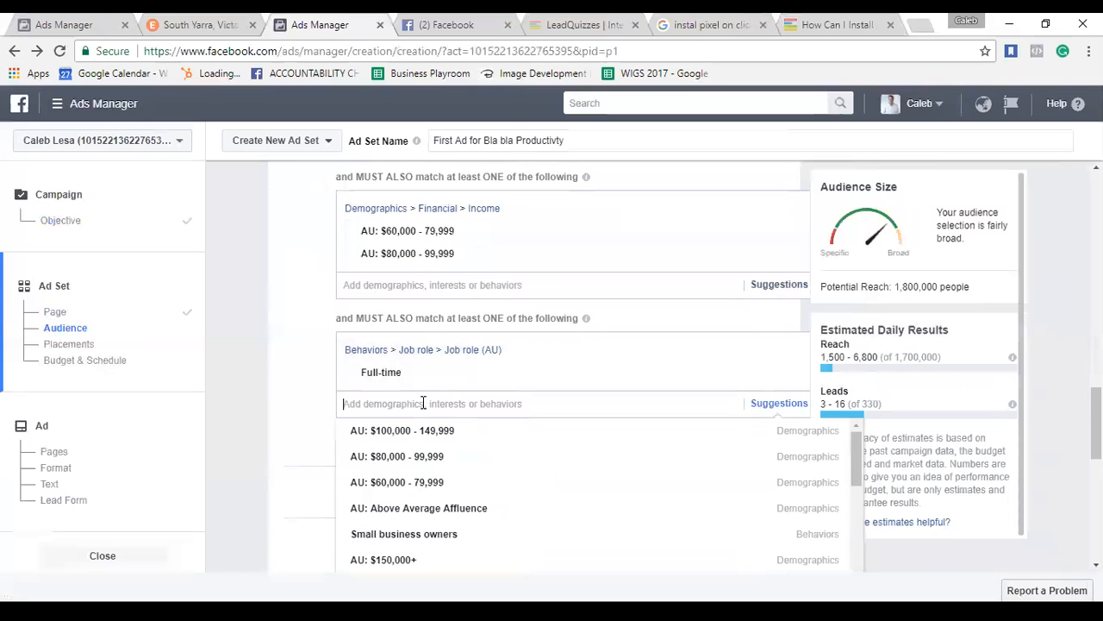
pyautogui.write('Convert')
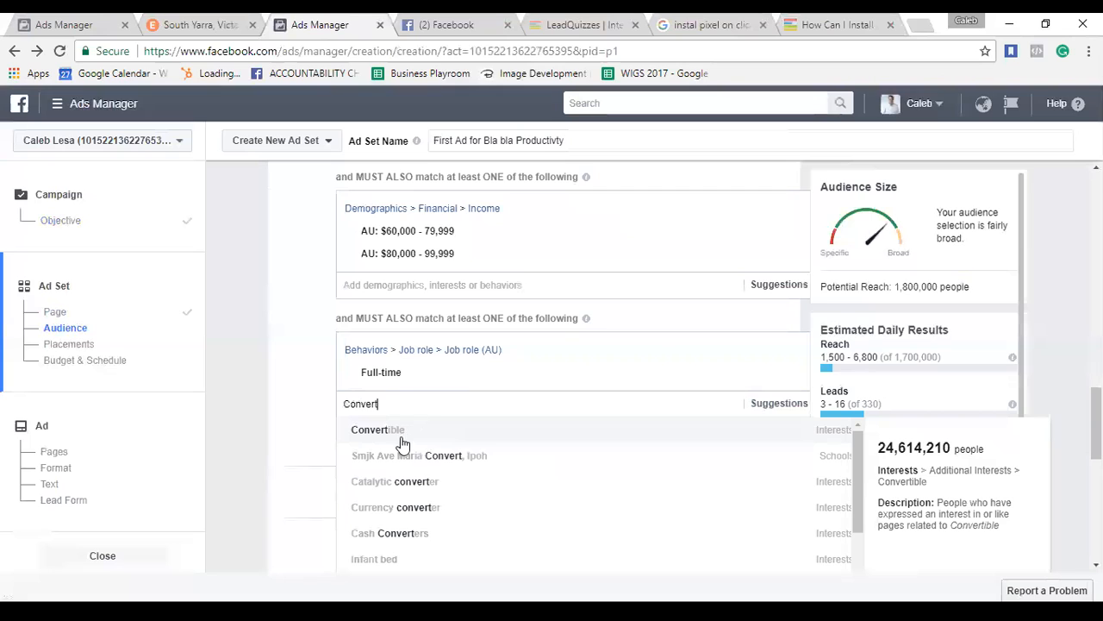
pyautogui.press('BackSpace')
pyautogui.press('BackSpace')
pyautogui.press('BackSpace')
pyautogui.press('BackSpace')
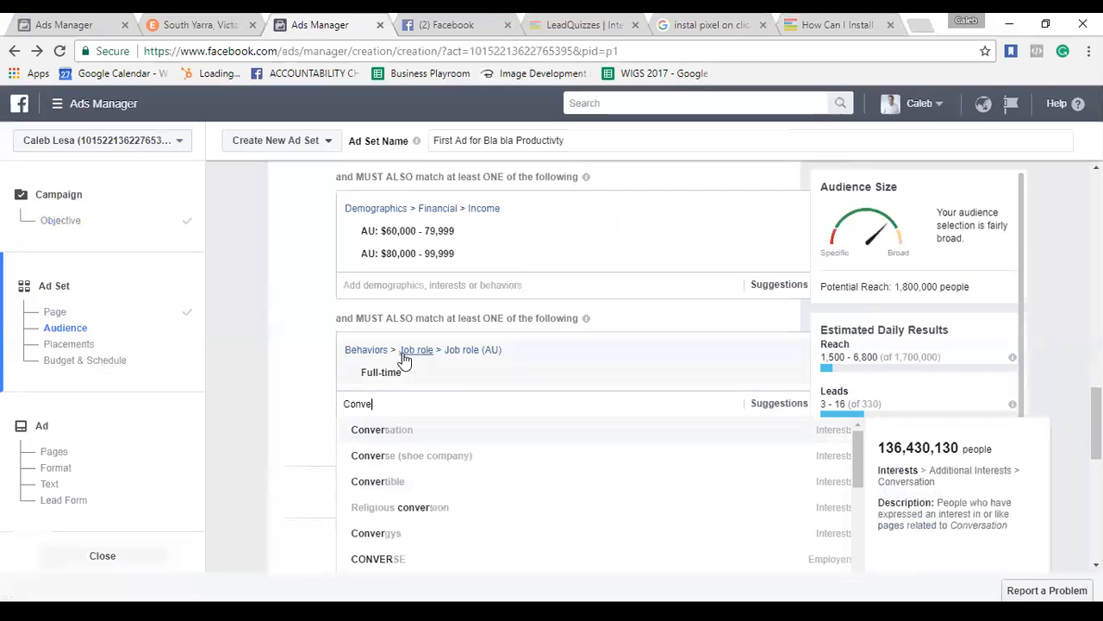
pyautogui.press('BackSpace')
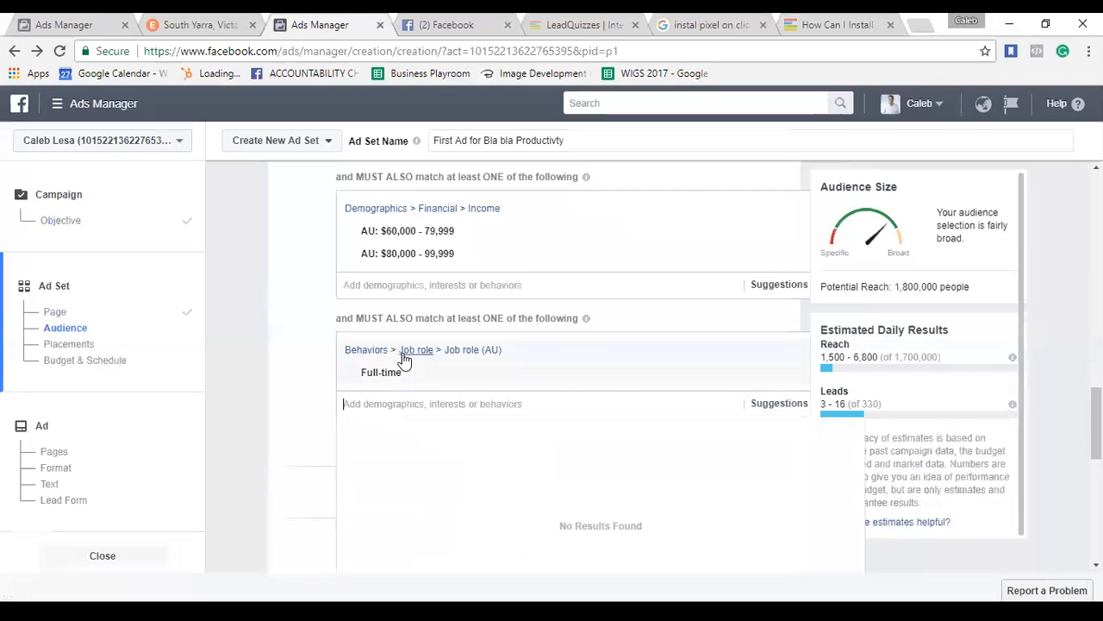
pyautogui.write('Business Development')
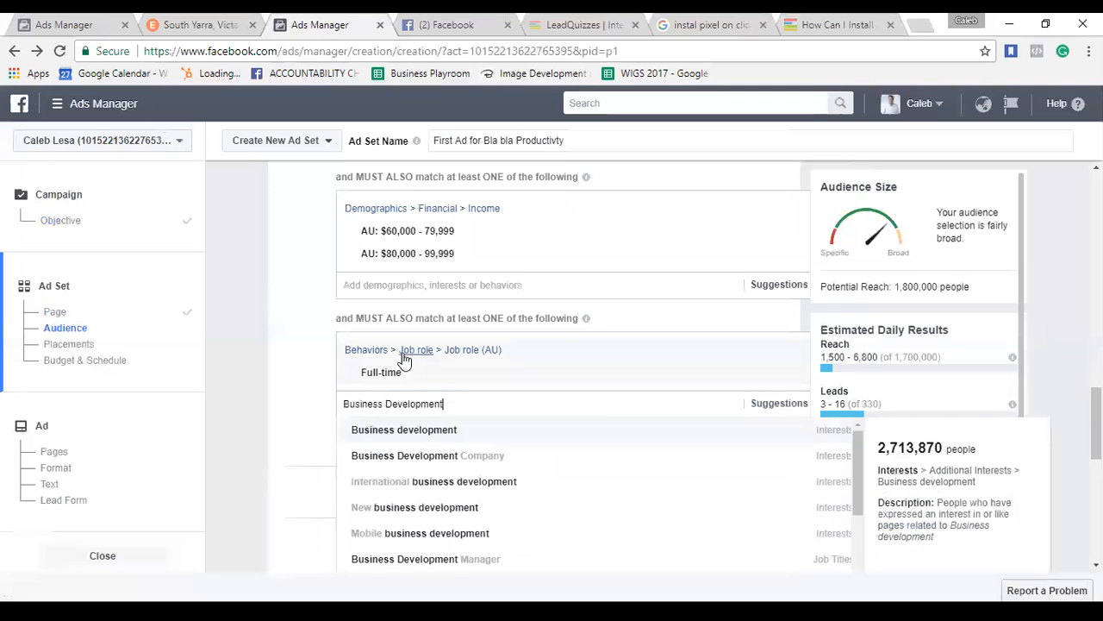
pyautogui.write(' Manager')
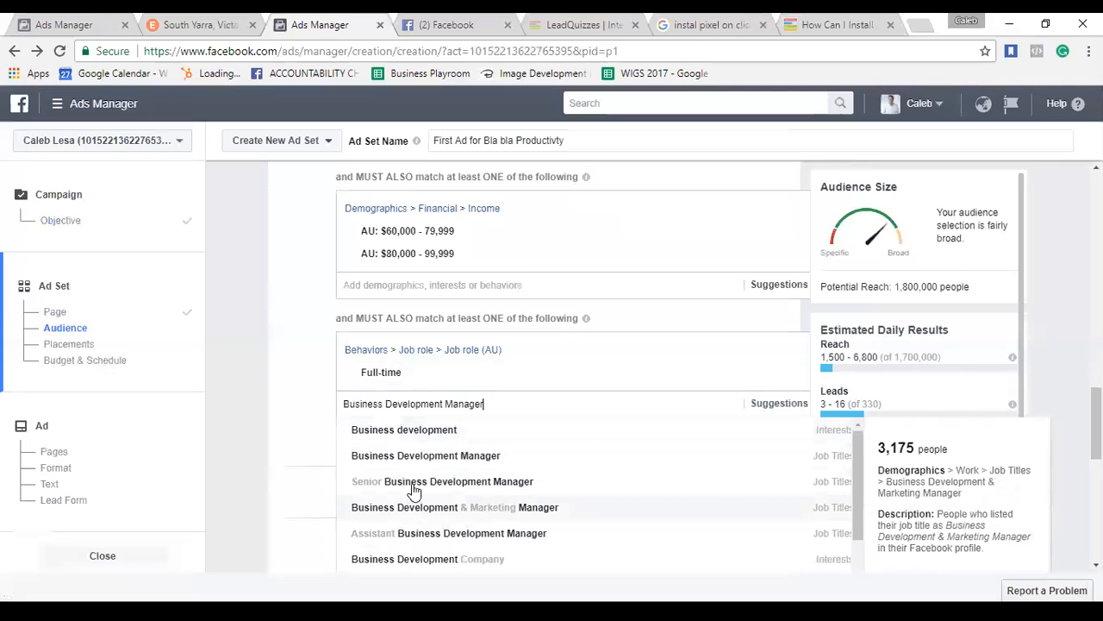
pyautogui.click(473, 462)
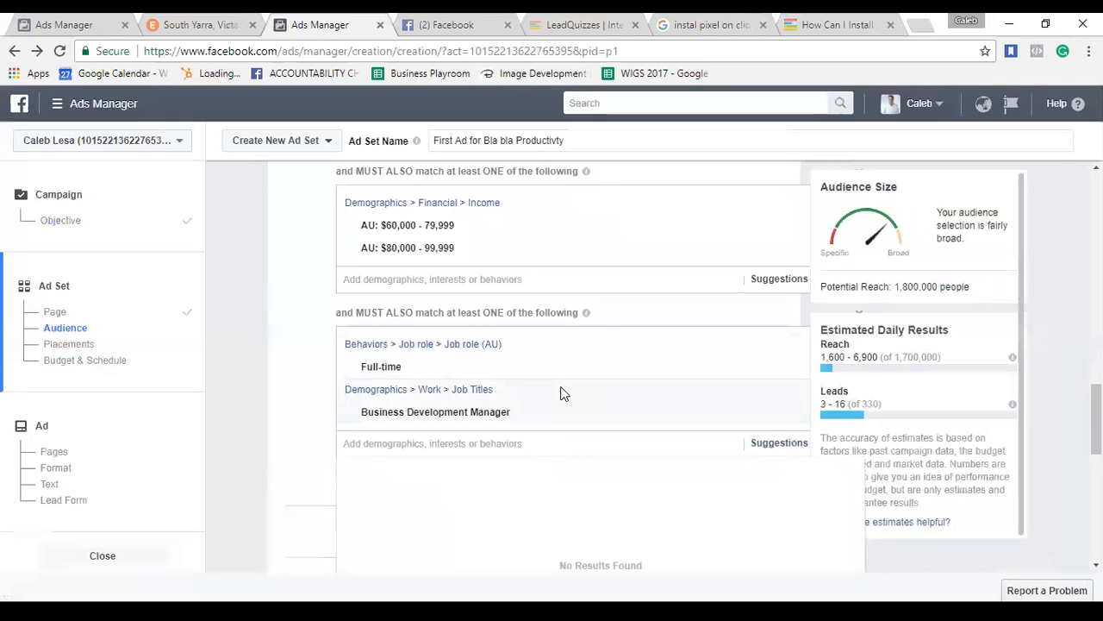
pyautogui.scroll(2, 562, 392)
pyautogui.scroll(1, 562, 391)
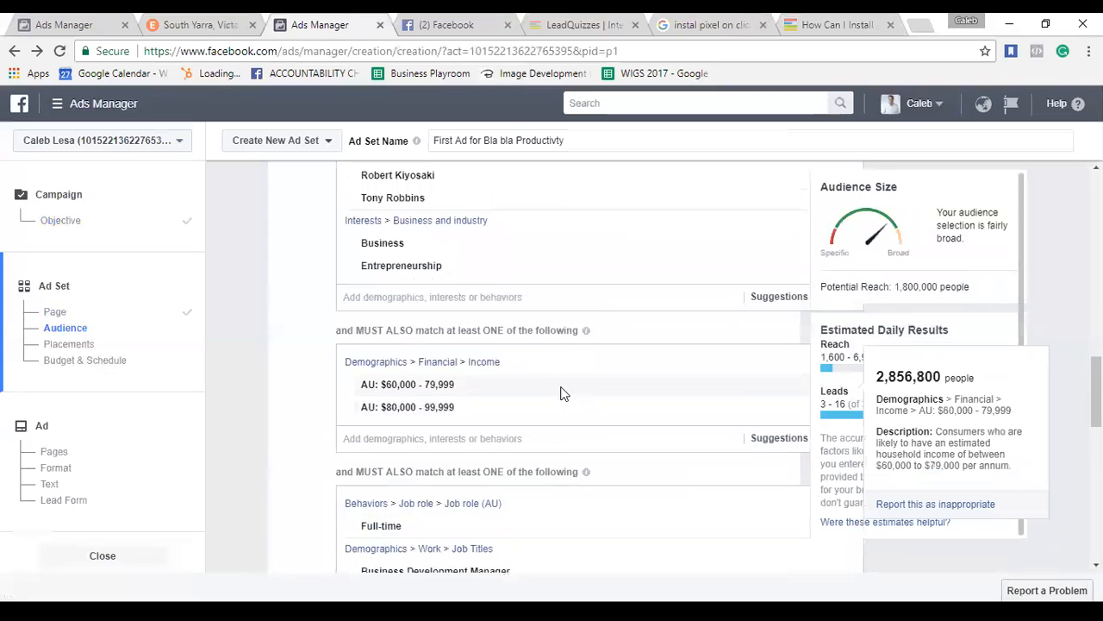
pyautogui.scroll(-2, 567, 394)
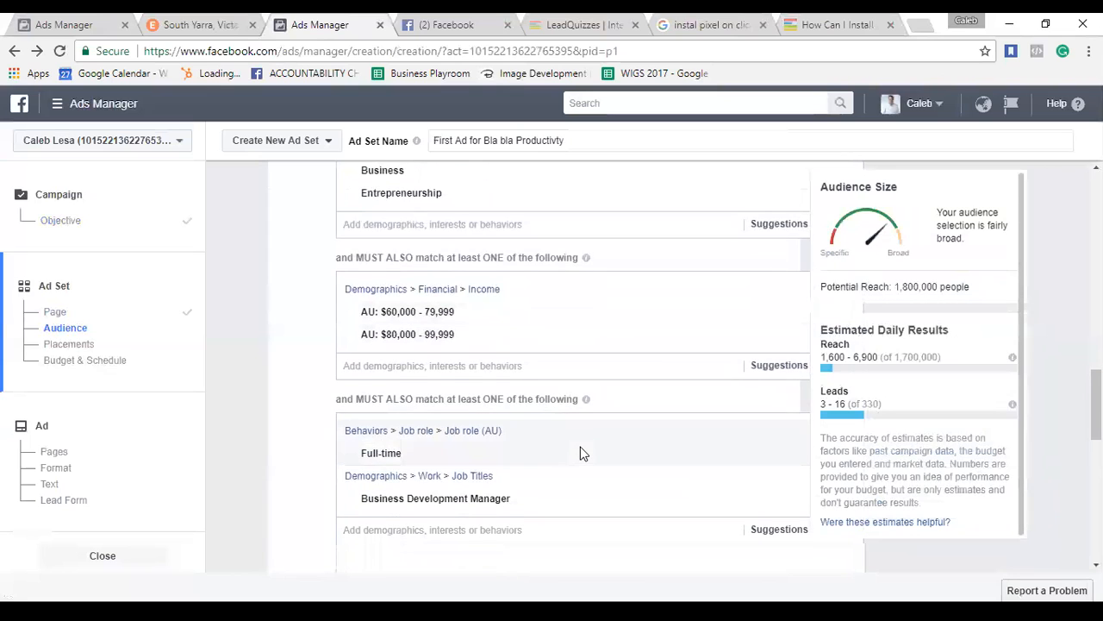
# Add 'Account Manager' as another accepted job title in the job role group.
pyautogui.scroll(-1, 555, 455)
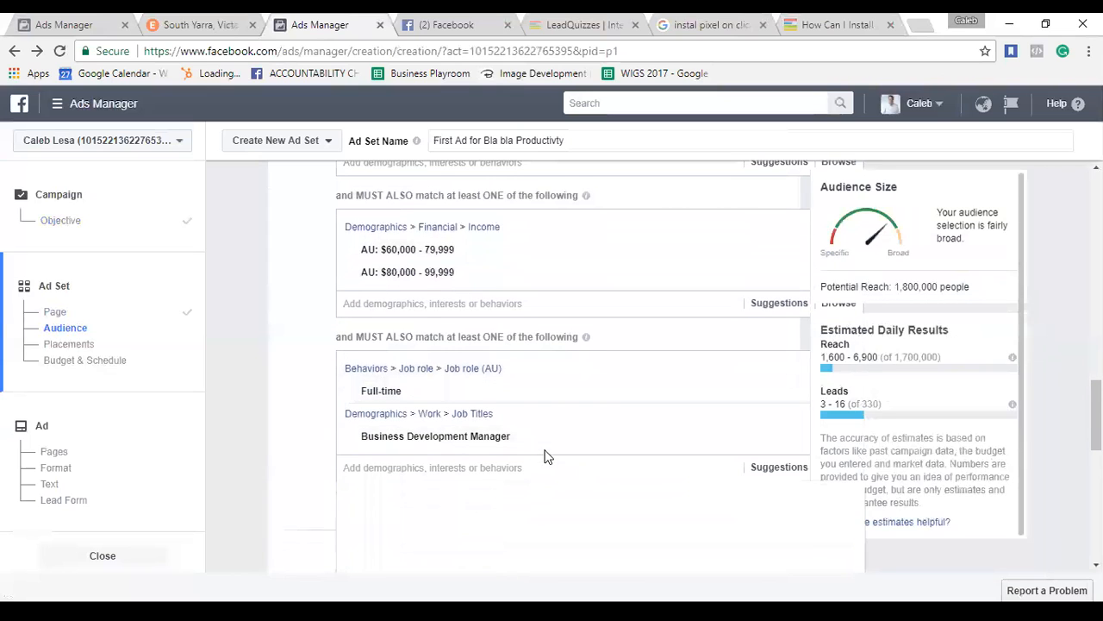
pyautogui.scroll(3, 554, 302)
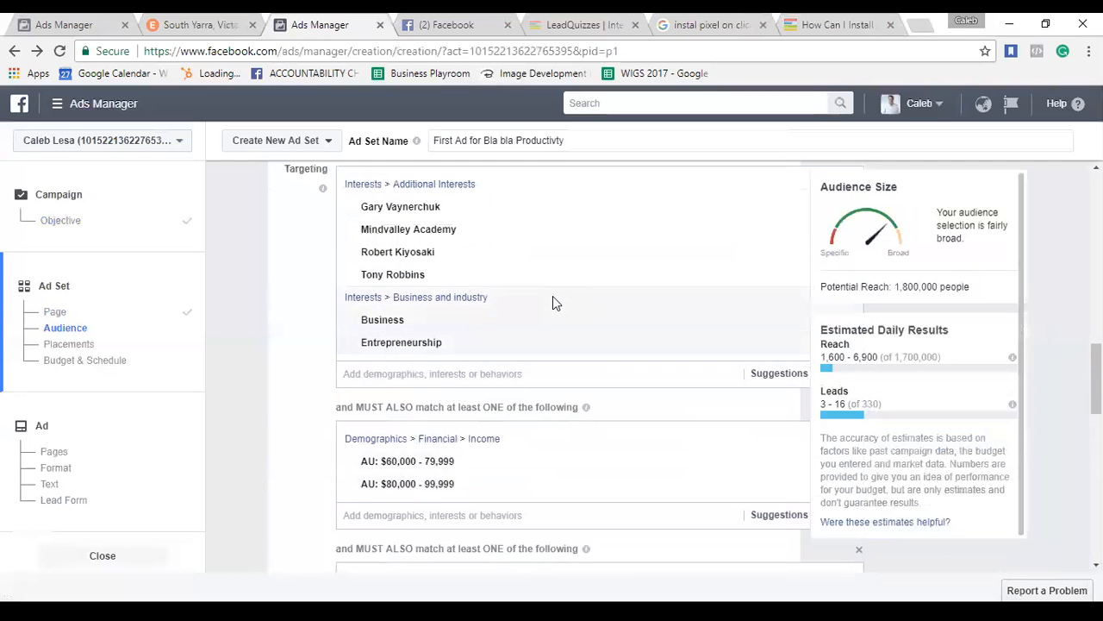
pyautogui.scroll(-2, 553, 303)
pyautogui.scroll(-3, 530, 392)
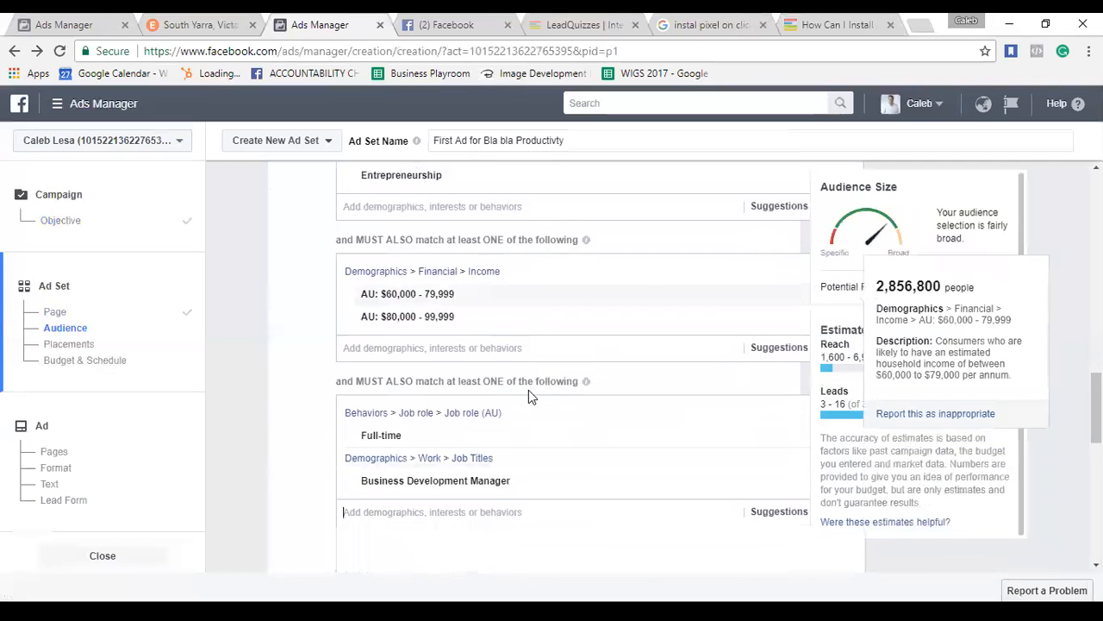
pyautogui.click(451, 431)
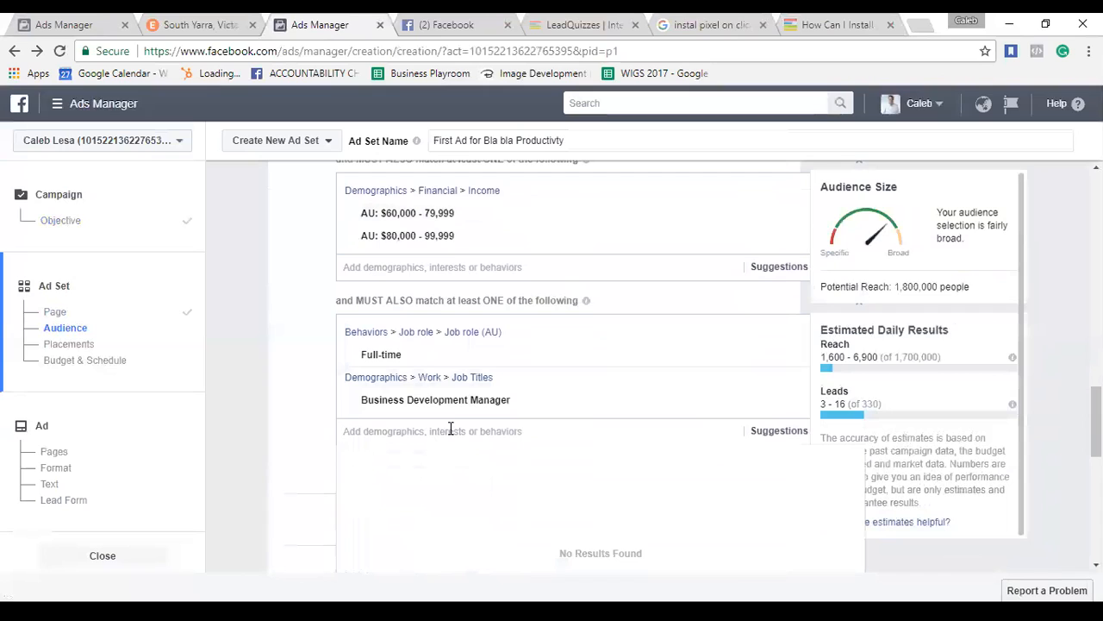
pyautogui.write('sale')
pyautogui.press('BackSpace')
pyautogui.press('BackSpace')
pyautogui.press('BackSpace')
pyautogui.press('BackSpace')
pyautogui.write('account')
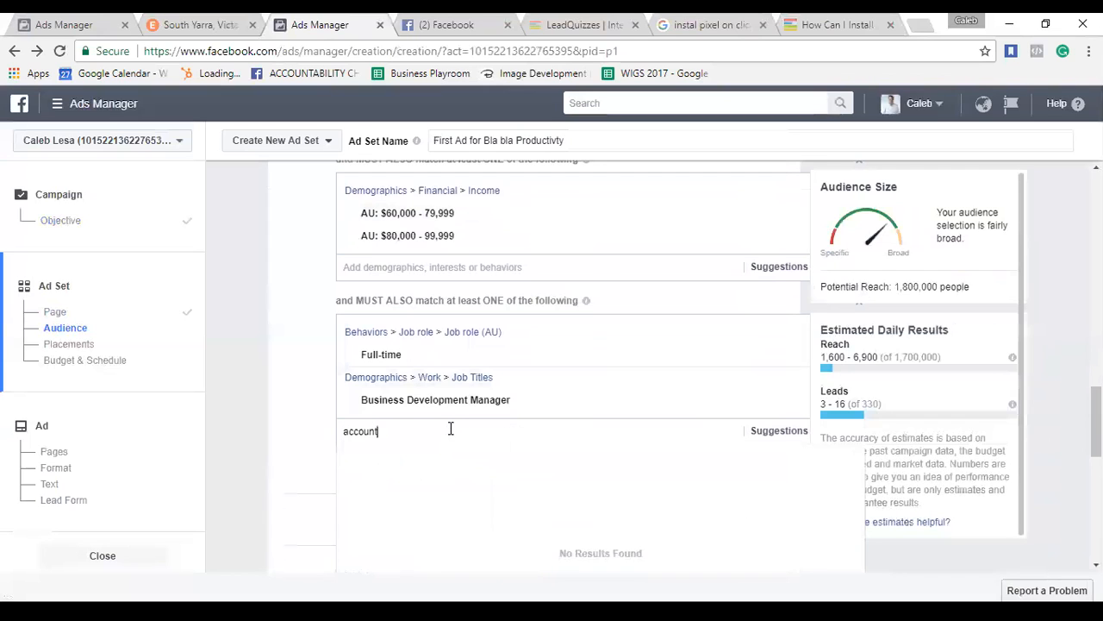
pyautogui.write(' manager')
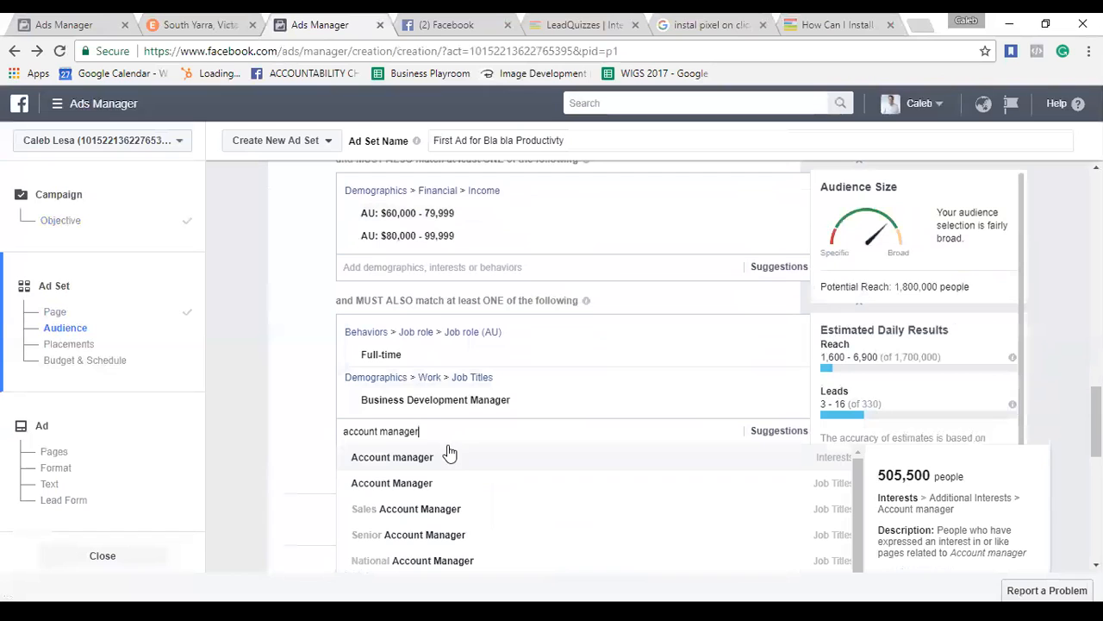
pyautogui.click(433, 488)
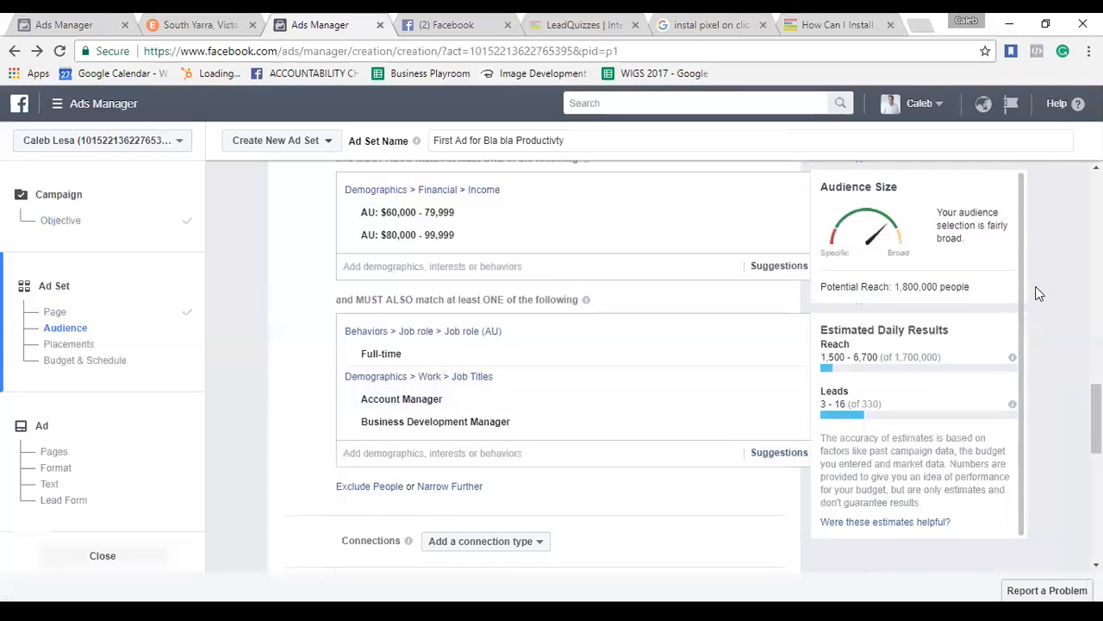
# Change the daily budget from $20.00 to $50.00, projecting $350.00 weekly spend.
pyautogui.scroll(-1, 1038, 293)
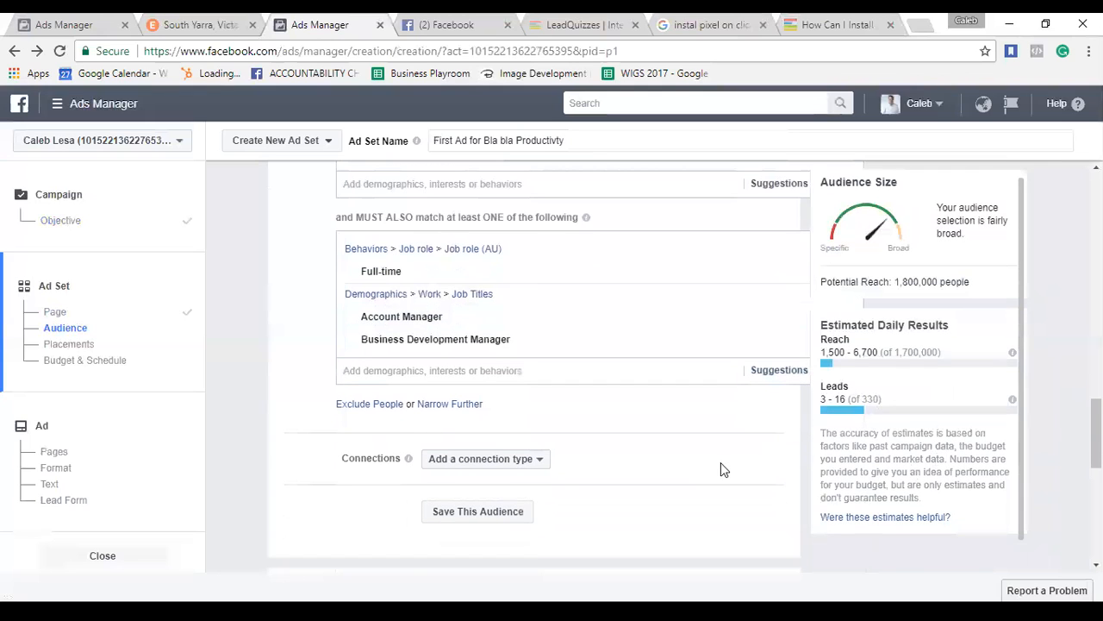
pyautogui.scroll(-5, 575, 444)
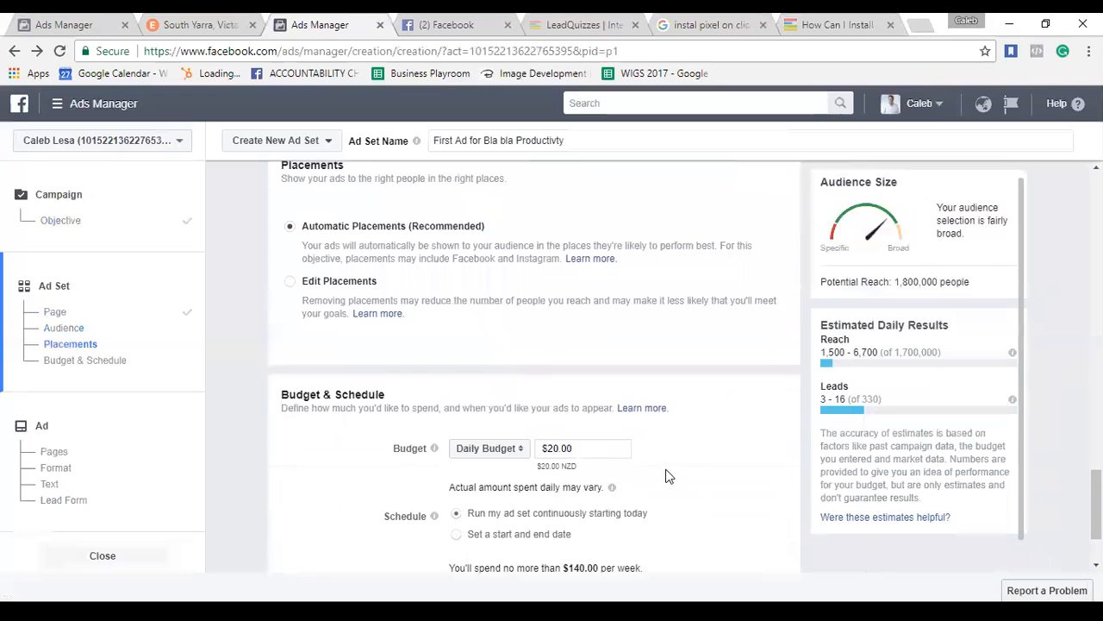
pyautogui.scroll(-1, 666, 476)
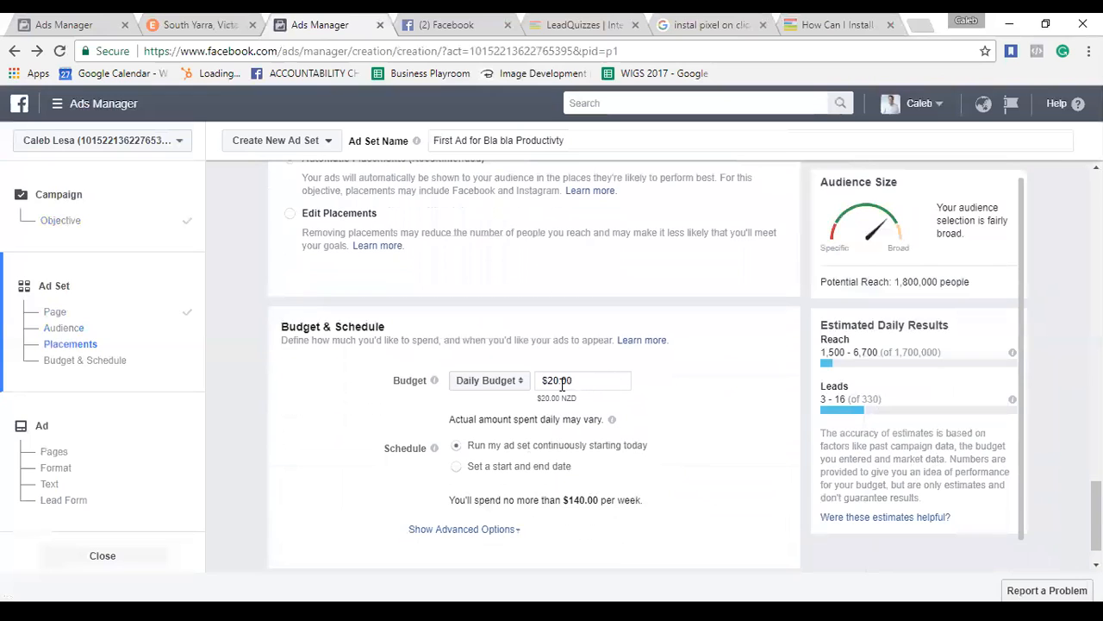
pyautogui.click(512, 388)
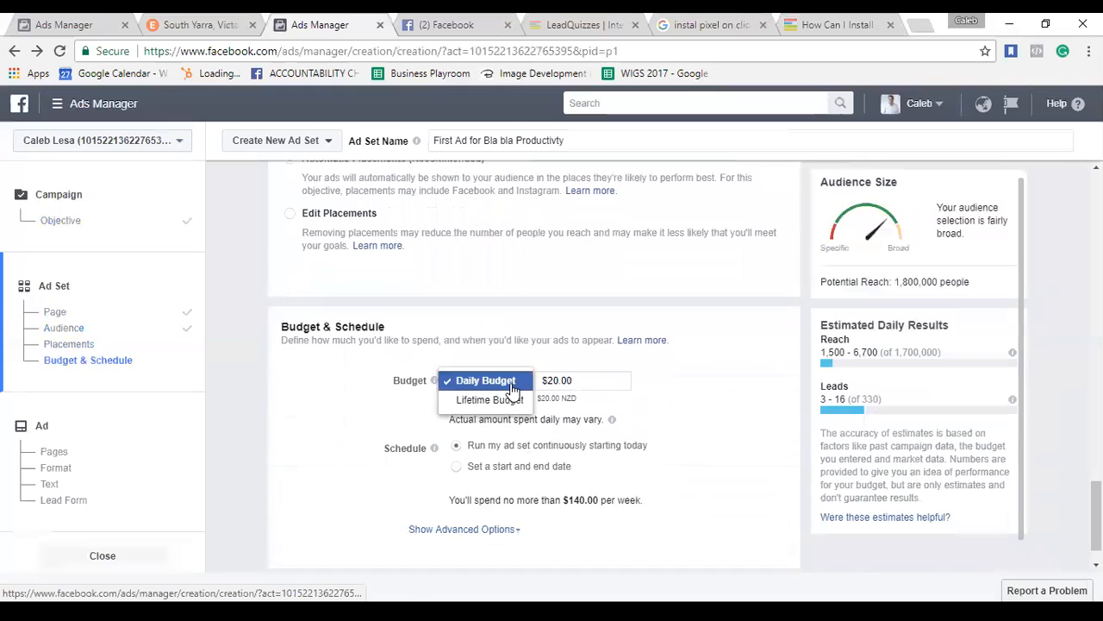
pyautogui.click(369, 390)
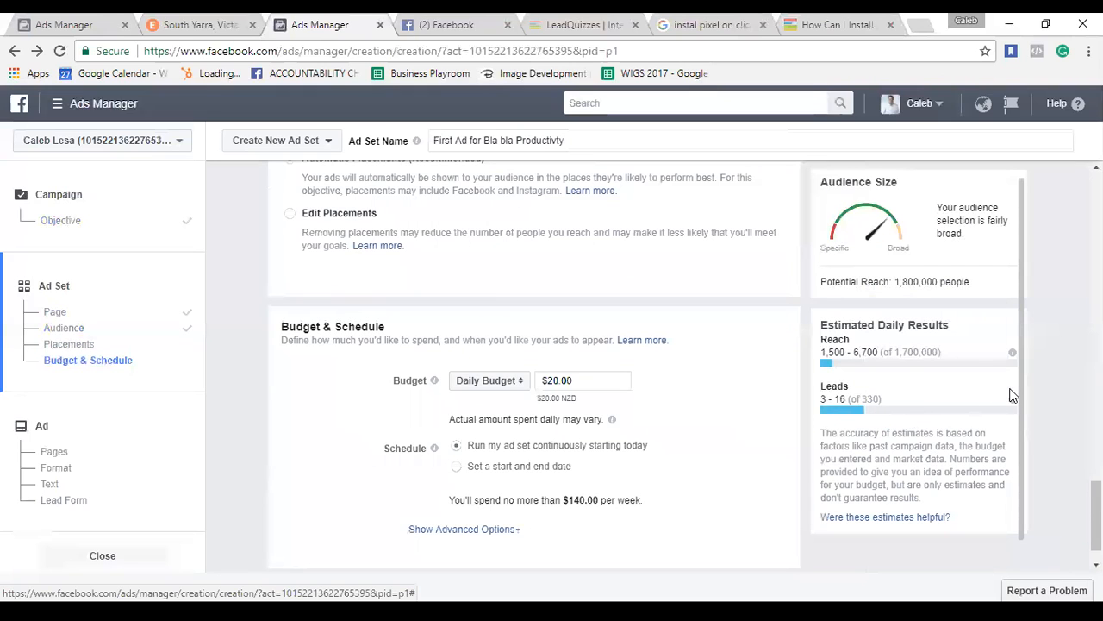
pyautogui.moveTo(1013, 404)
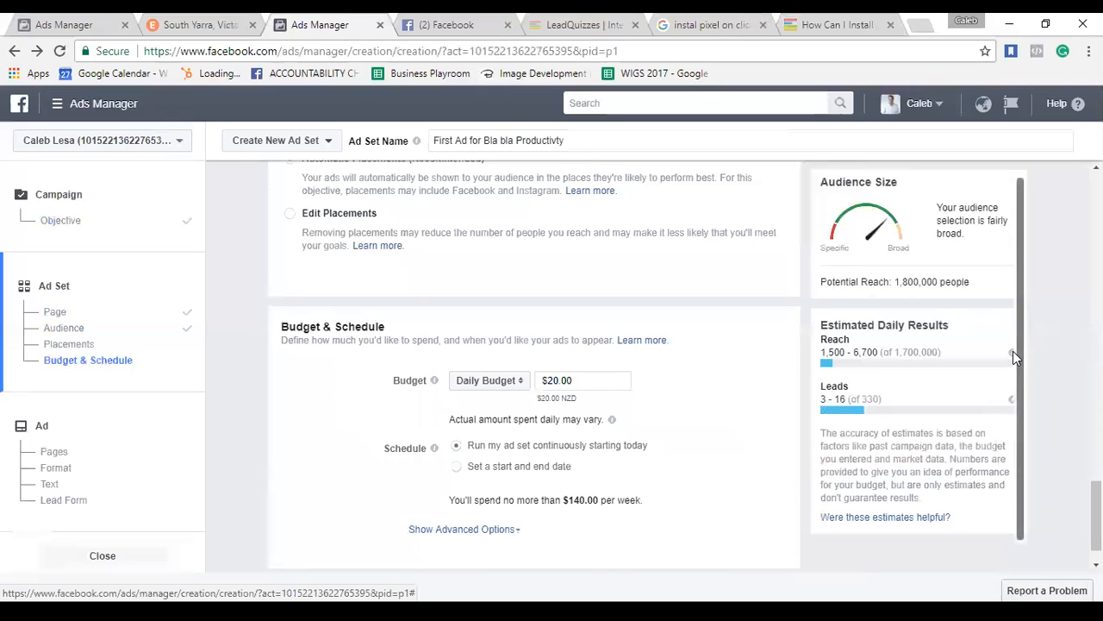
pyautogui.moveTo(1013, 354)
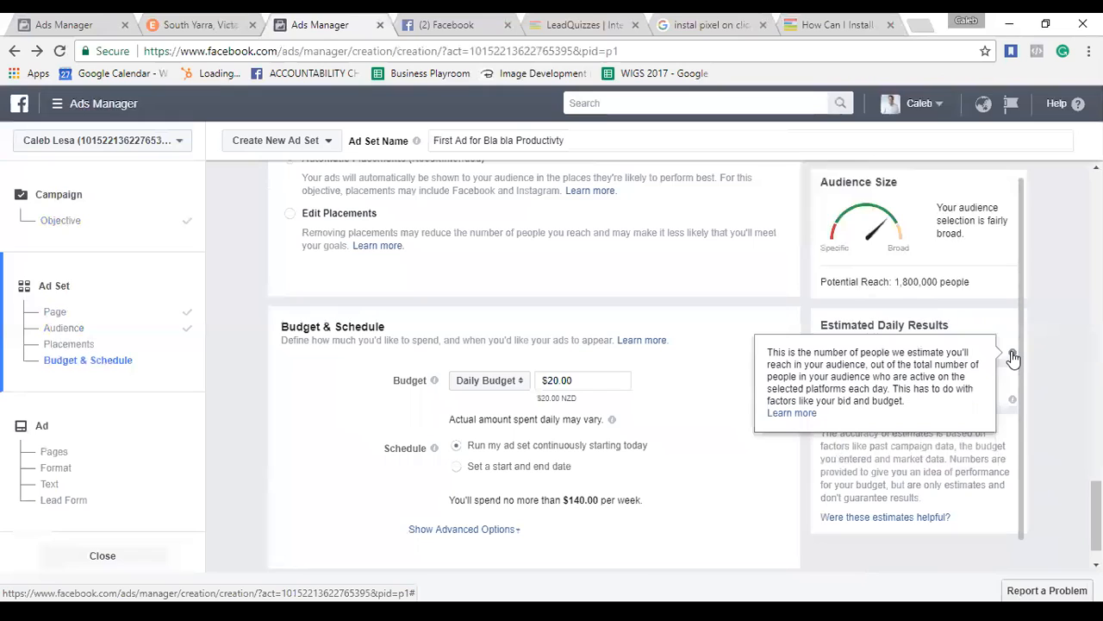
pyautogui.click(558, 380)
pyautogui.hotkey('ctrl', 'a')
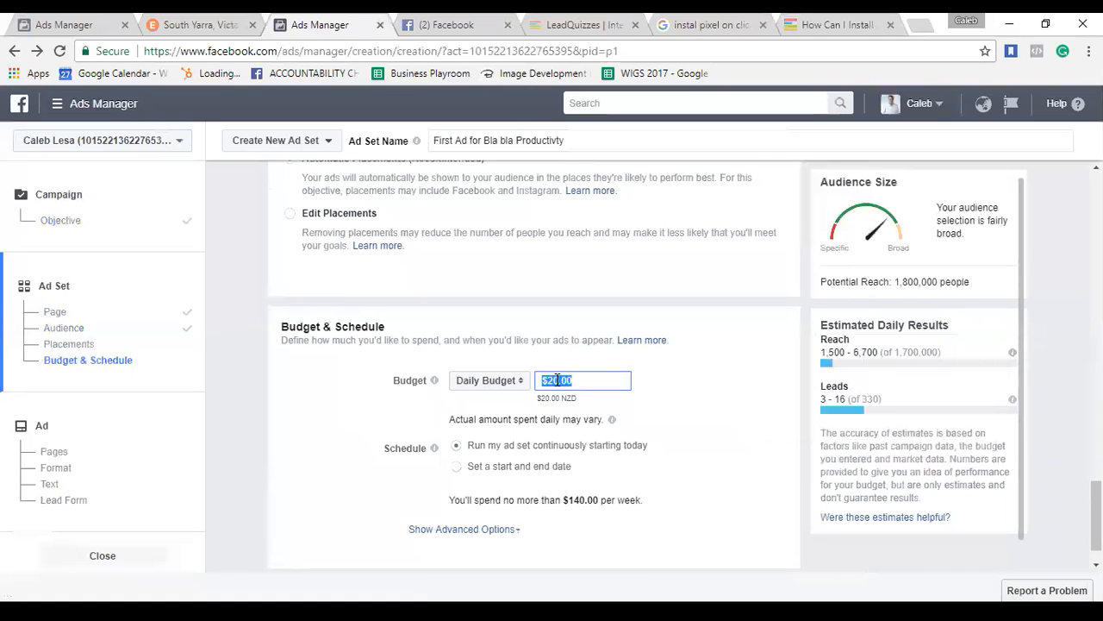
pyautogui.write('50')
pyautogui.click(700, 389)
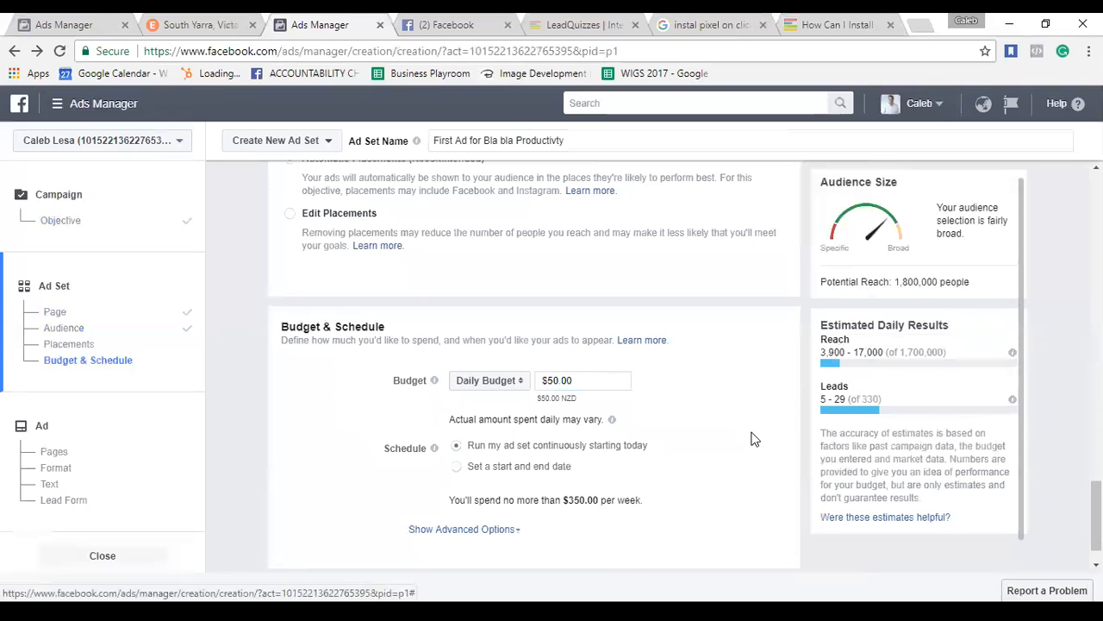
pyautogui.scroll(-1, 752, 439)
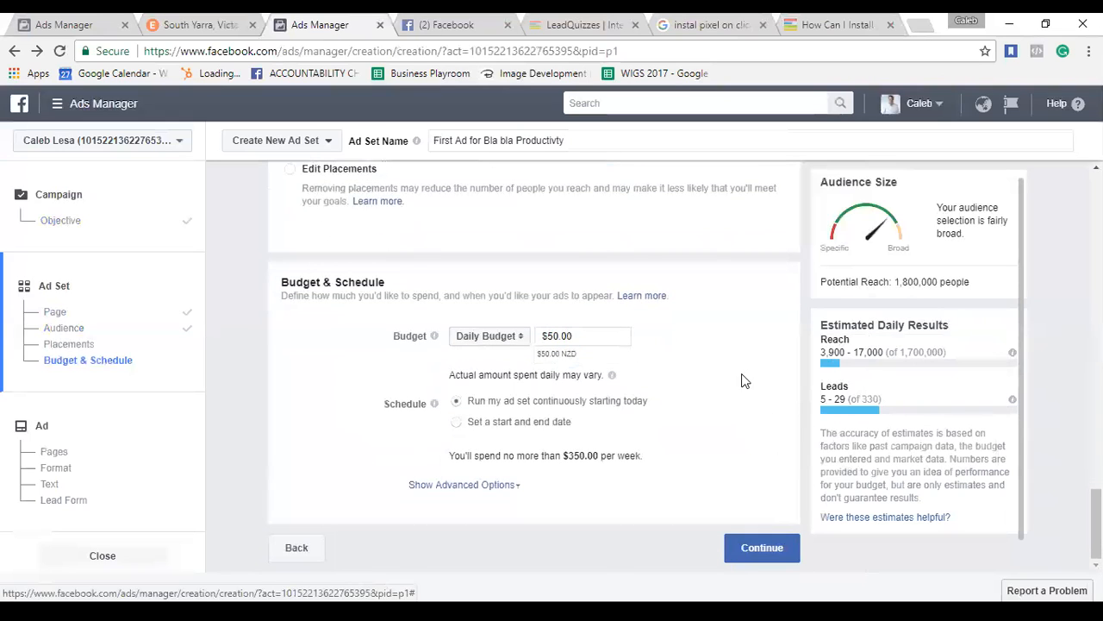
pyautogui.scroll(2, 745, 381)
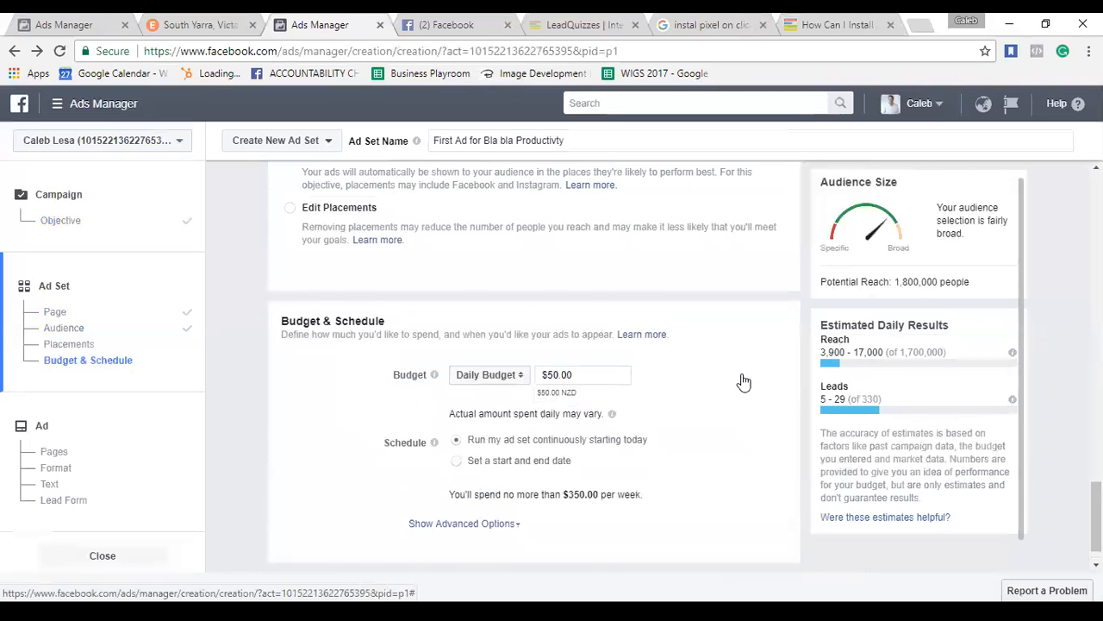
pyautogui.scroll(5, 745, 381)
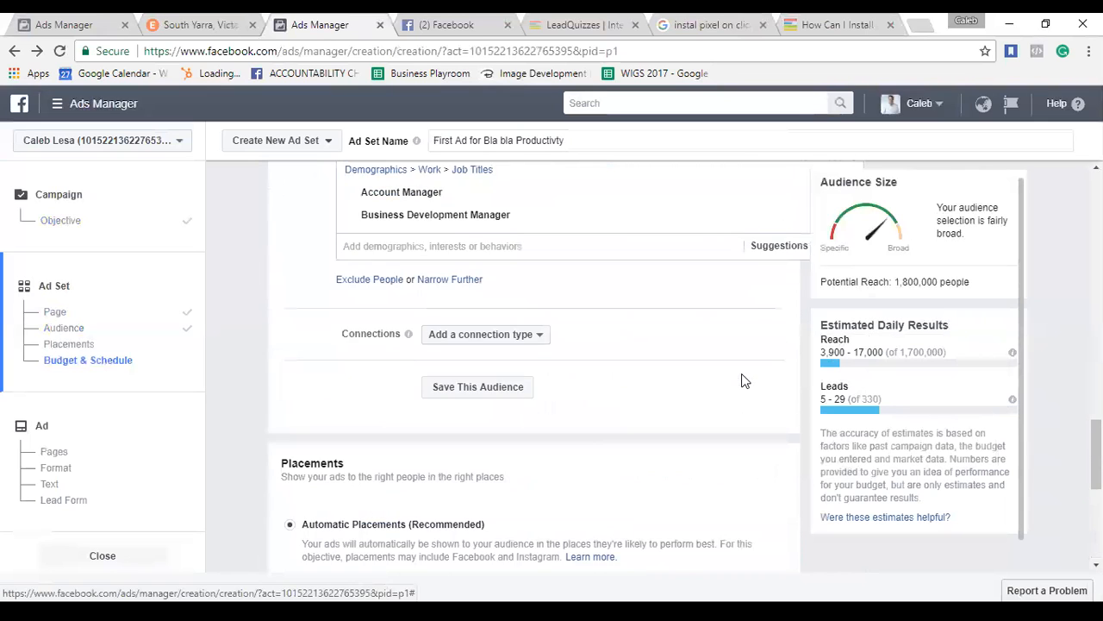
pyautogui.scroll(1, 745, 381)
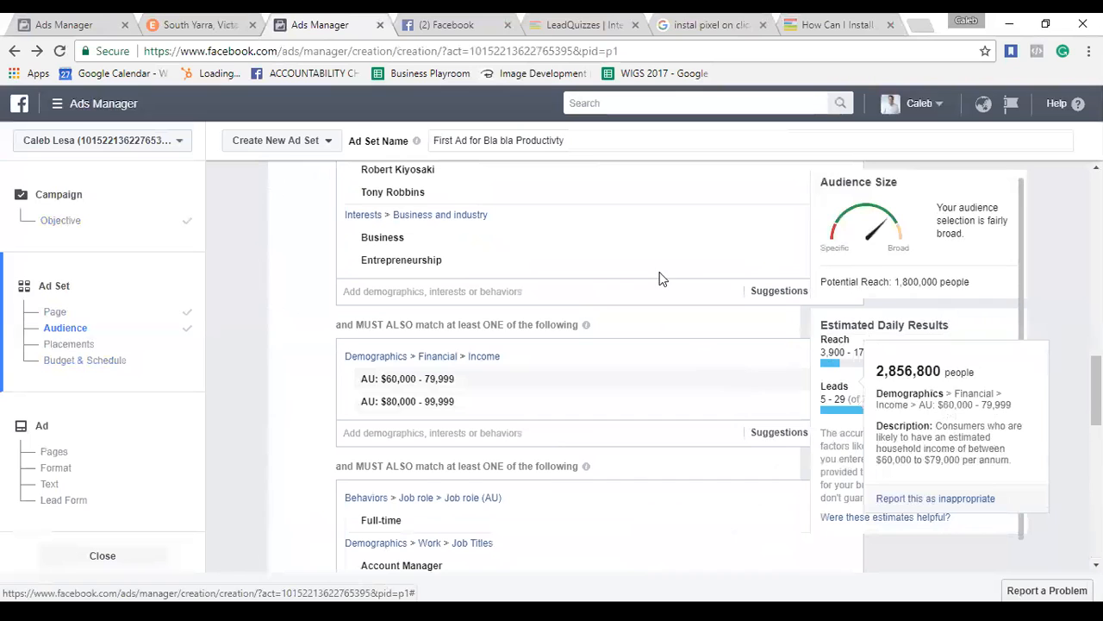
pyautogui.scroll(2, 658, 280)
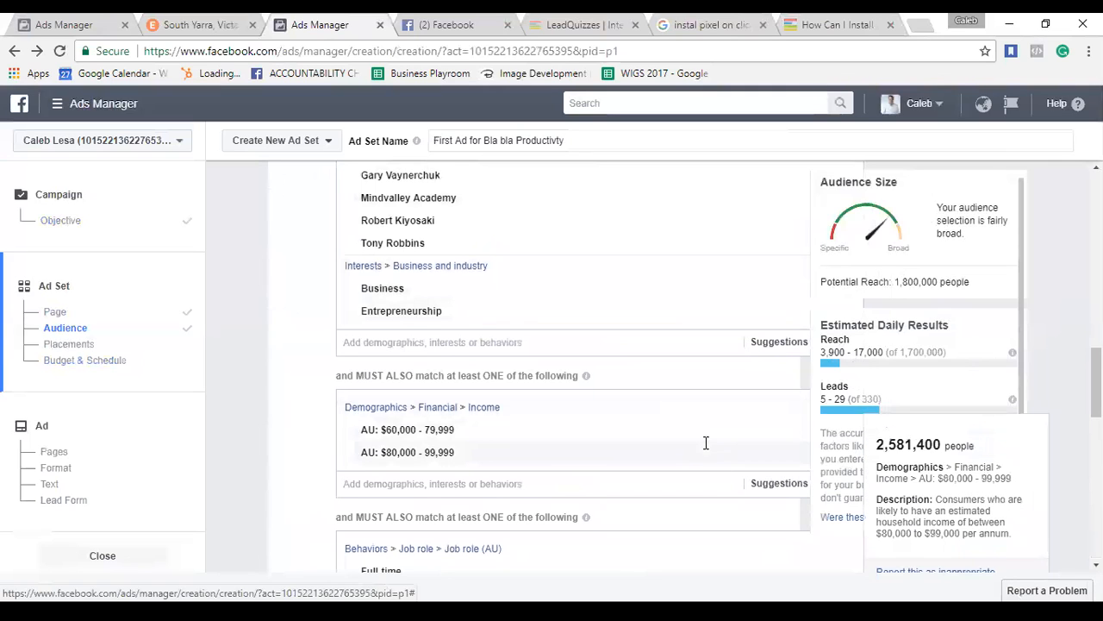
pyautogui.scroll(-1, 715, 492)
pyautogui.scroll(-3, 716, 495)
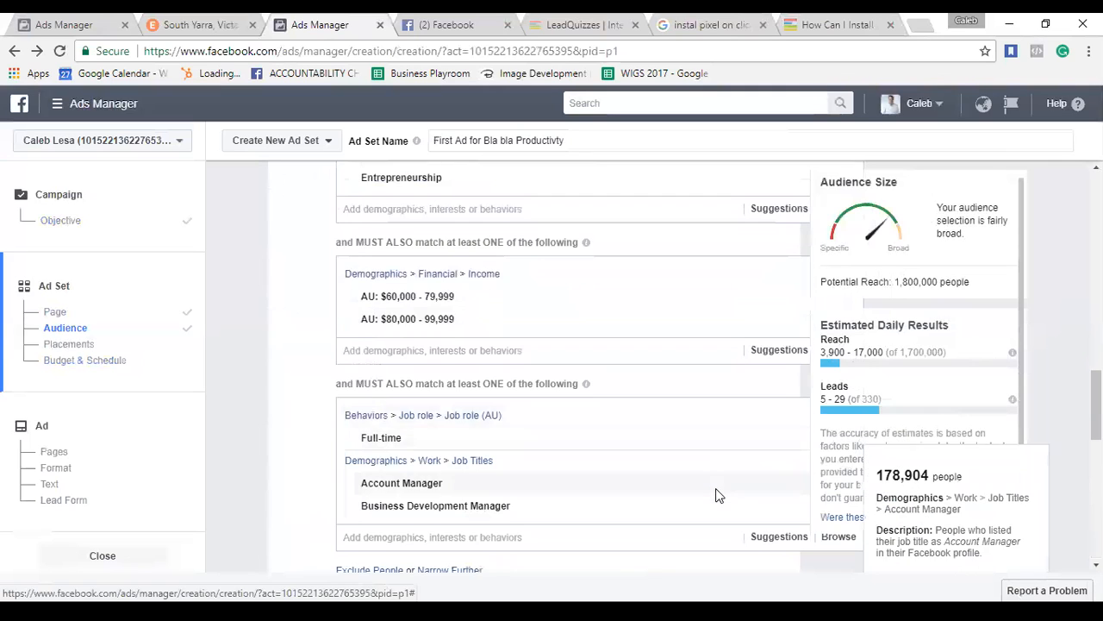
pyautogui.scroll(-4, 716, 495)
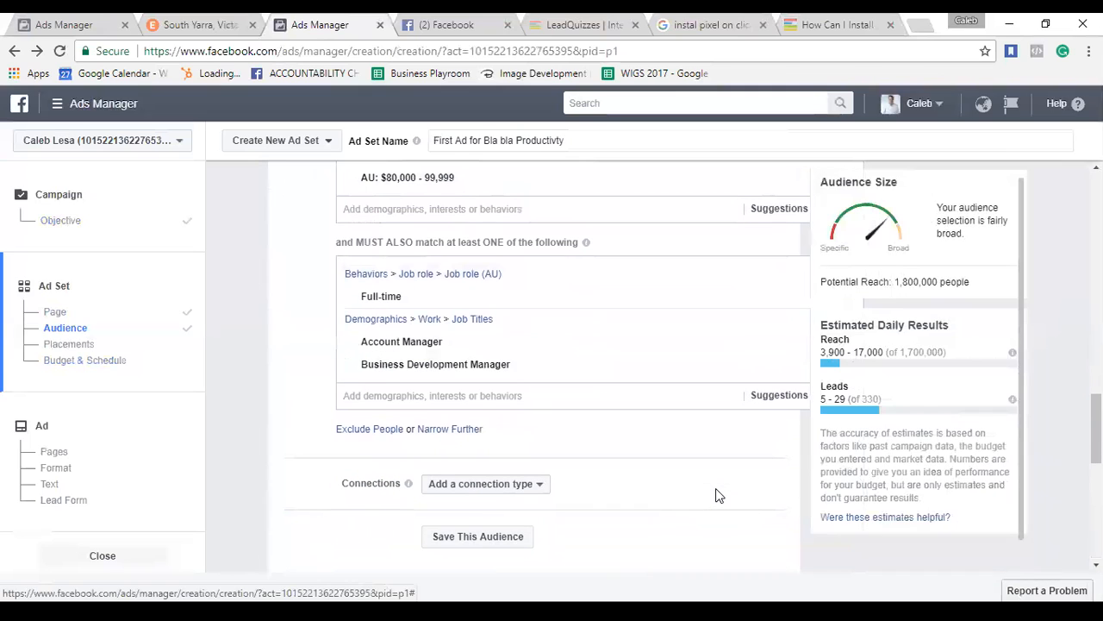
pyautogui.scroll(-5, 715, 495)
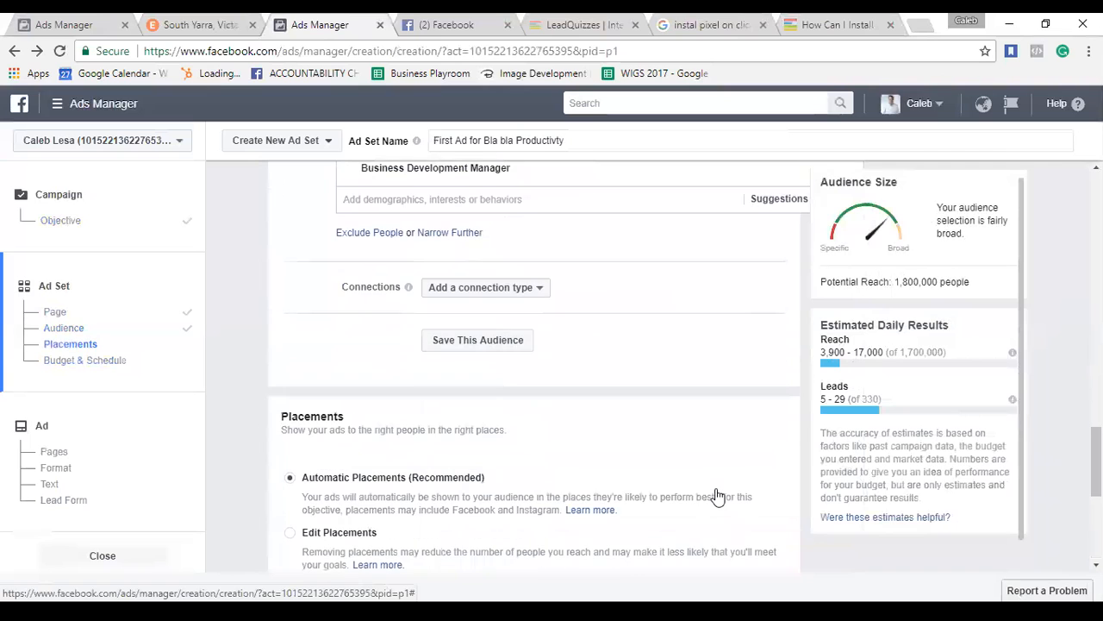
pyautogui.scroll(-5, 715, 495)
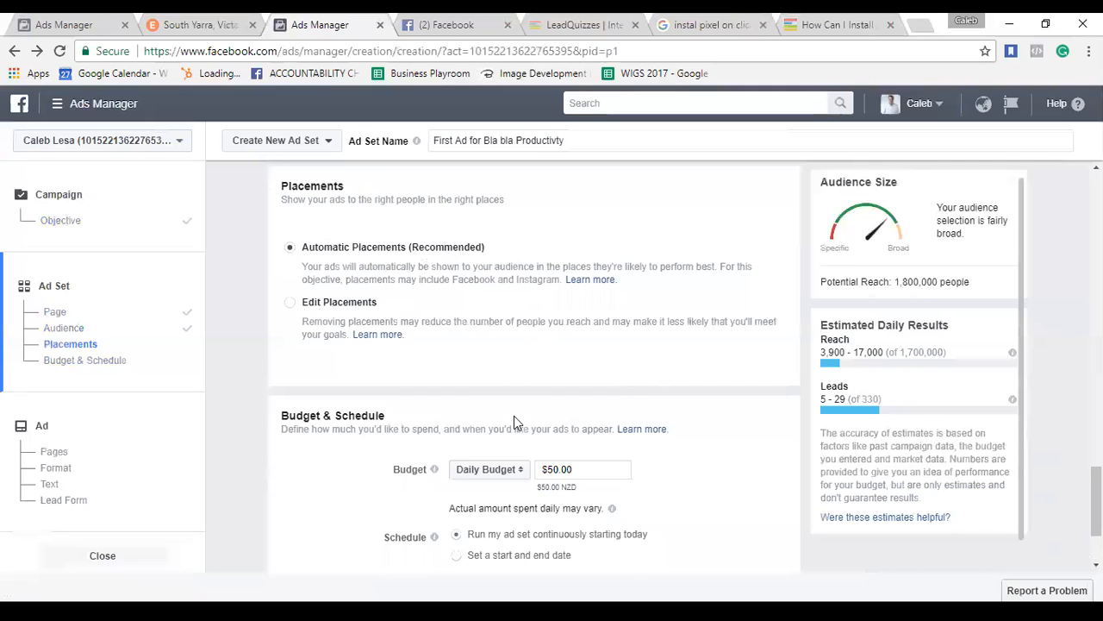
pyautogui.scroll(-1, 514, 419)
pyautogui.scroll(-3, 516, 423)
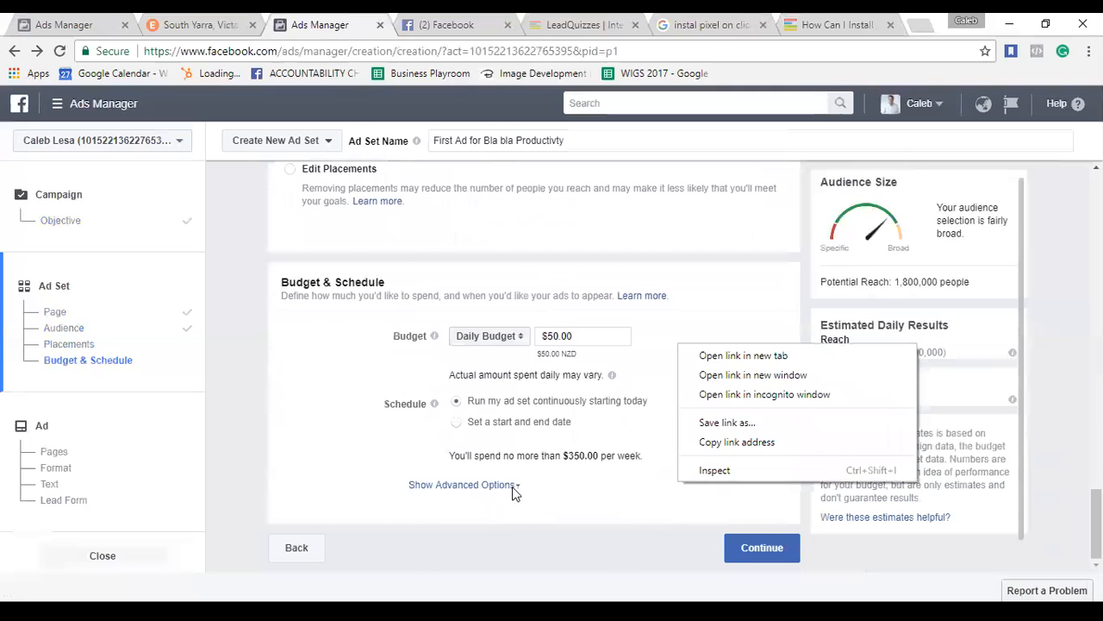
pyautogui.click(593, 494)
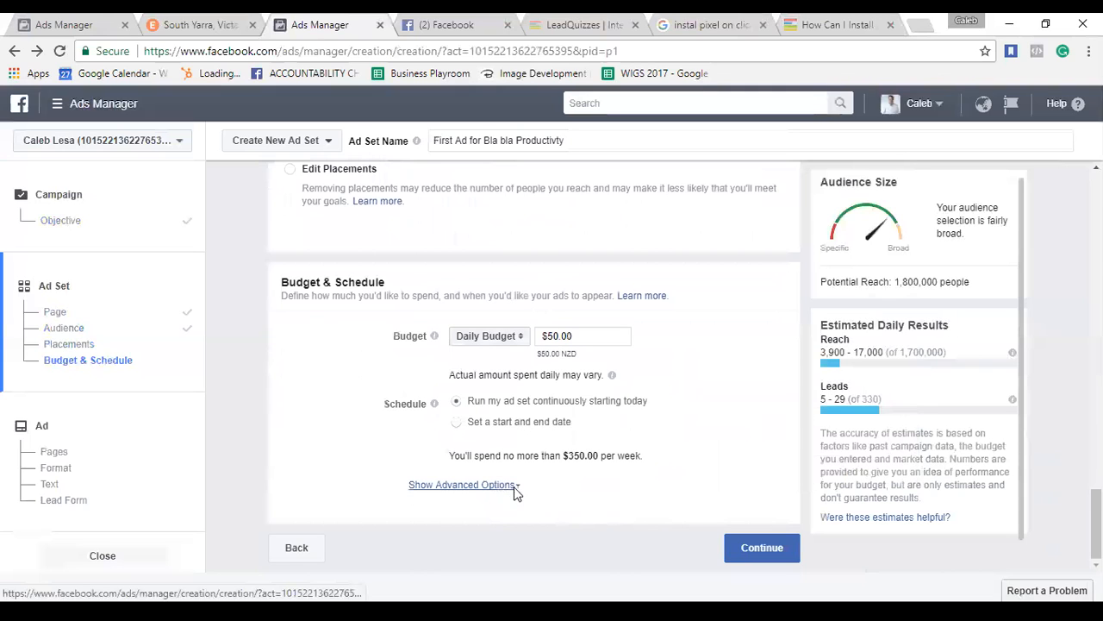
pyautogui.click(604, 502)
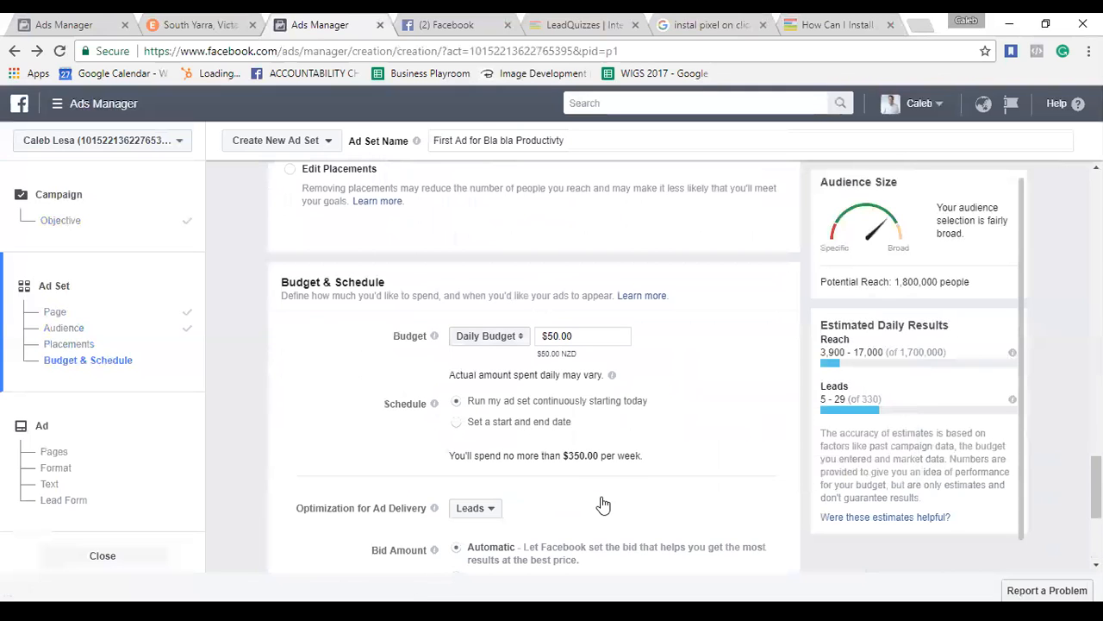
pyautogui.scroll(-1, 603, 504)
pyautogui.scroll(-2, 604, 502)
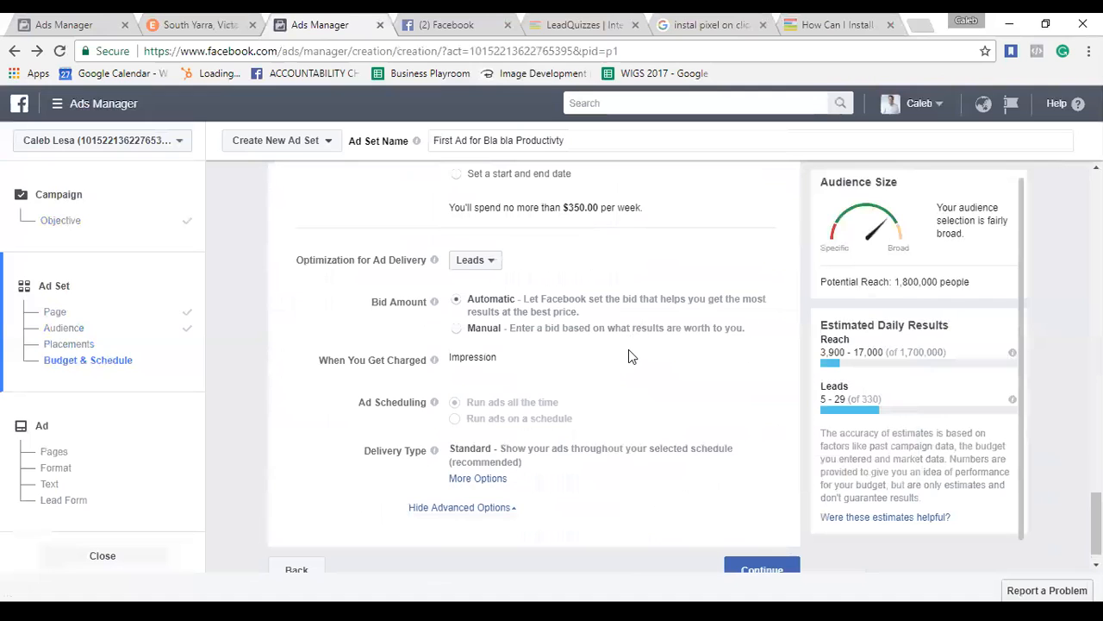
pyautogui.scroll(-1, 629, 356)
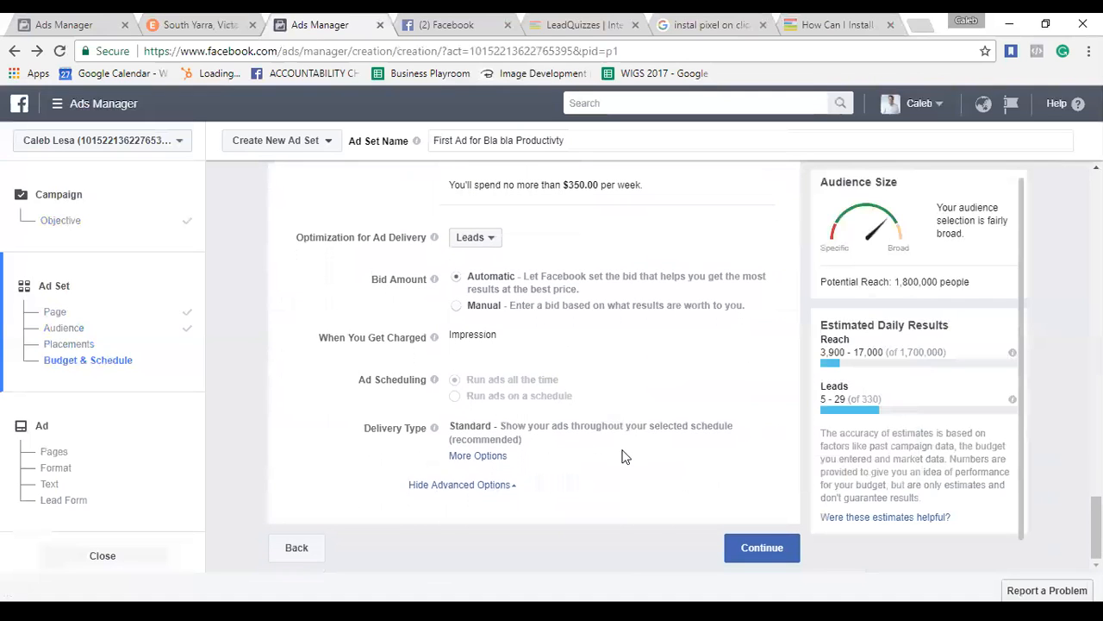
pyautogui.click(512, 486)
pyautogui.scroll(3, 676, 368)
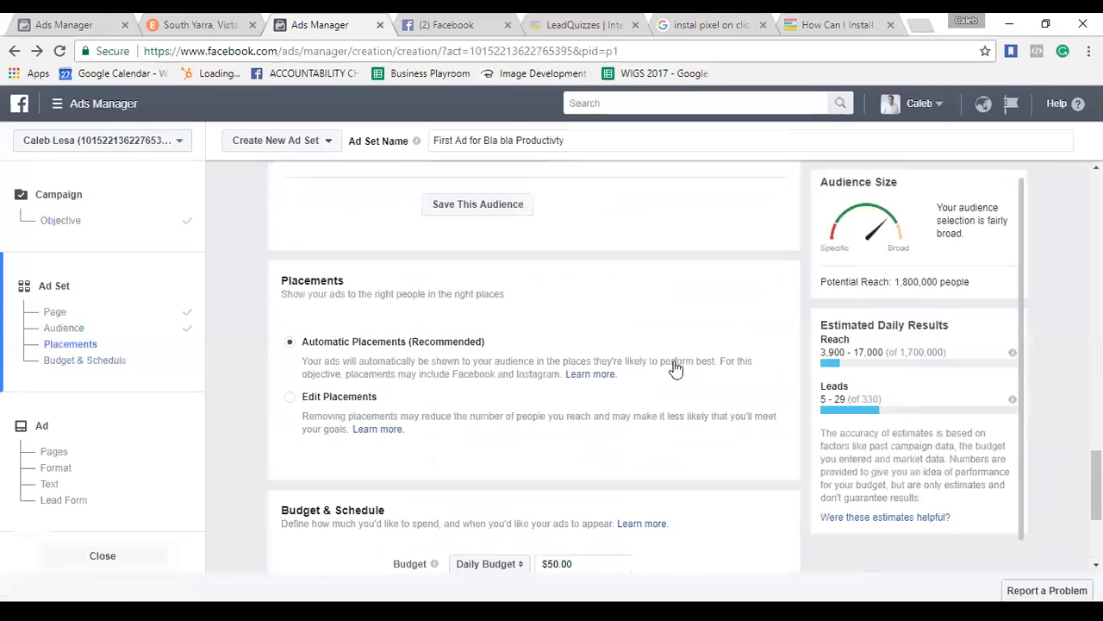
pyautogui.scroll(3, 617, 327)
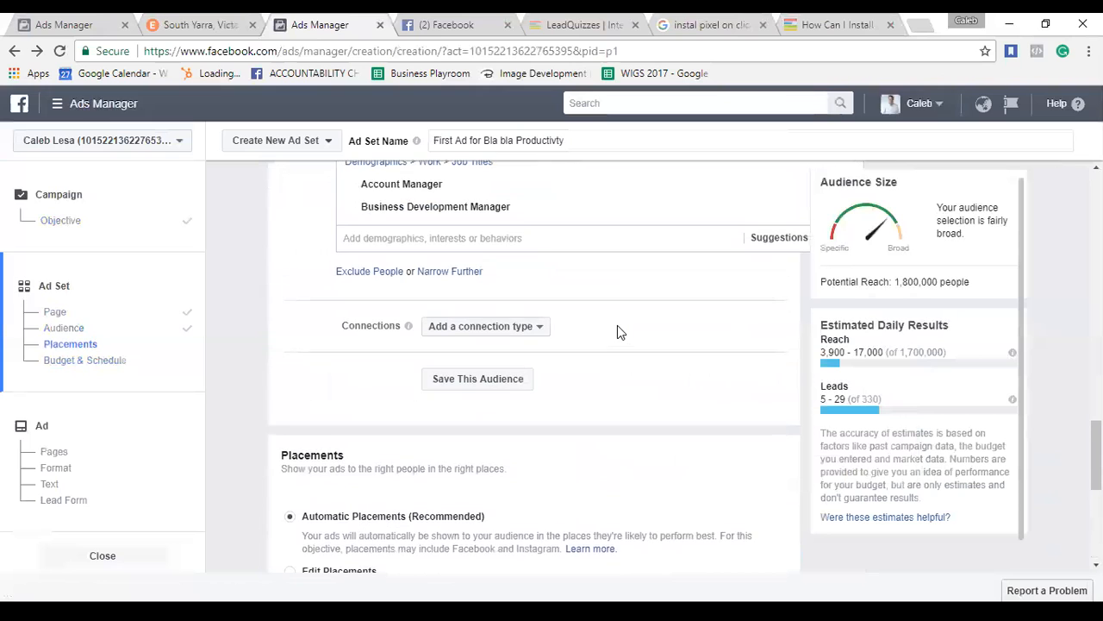
pyautogui.scroll(-4, 618, 332)
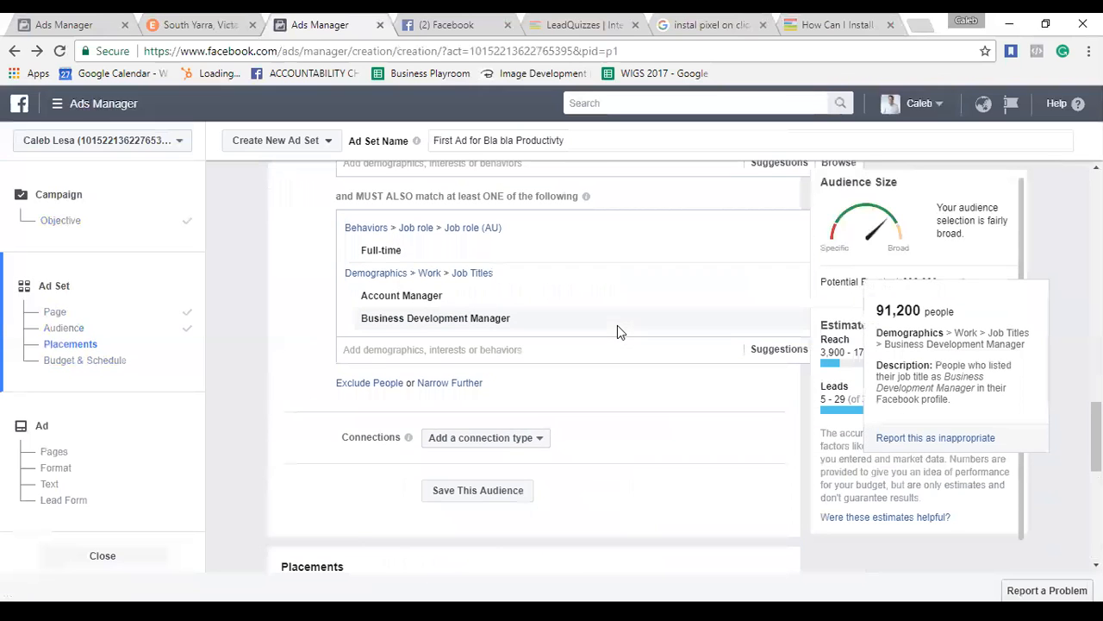
pyautogui.scroll(-2, 642, 426)
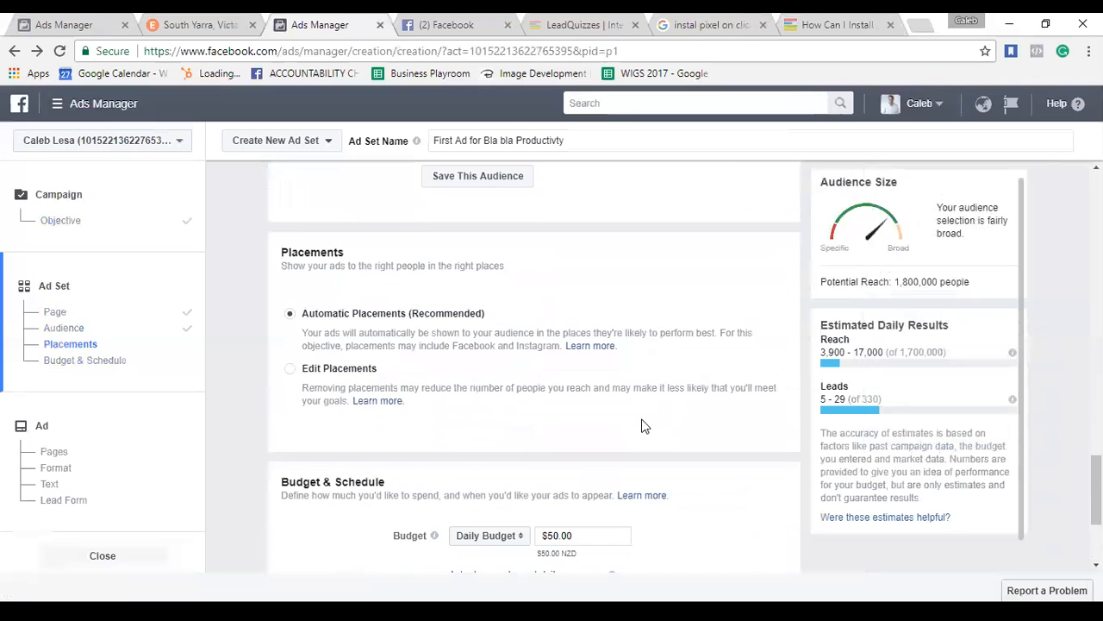
# Switch to a $350.00 lifetime budget running Jul 2 to Aug 2, 2017, and continue to the Ad step.
pyautogui.click(585, 363)
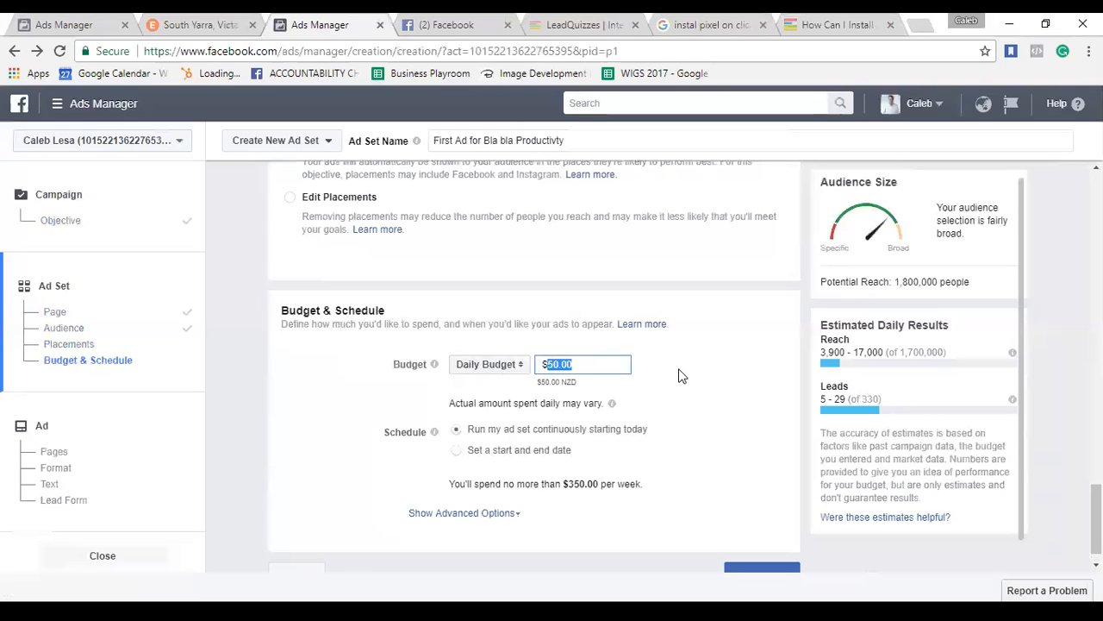
pyautogui.click(496, 371)
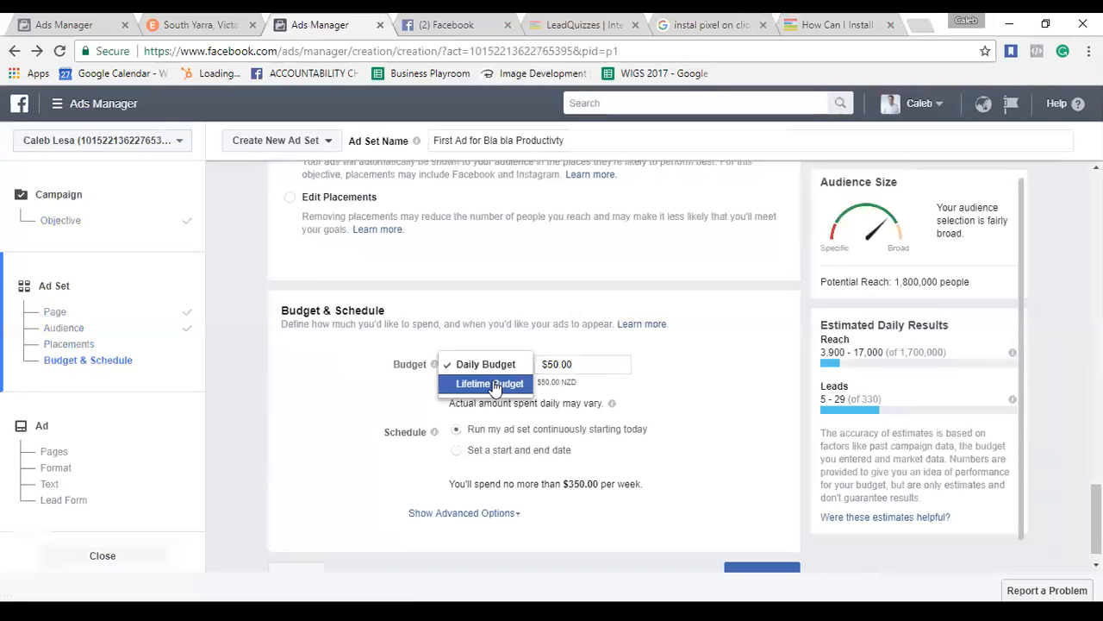
pyautogui.click(493, 386)
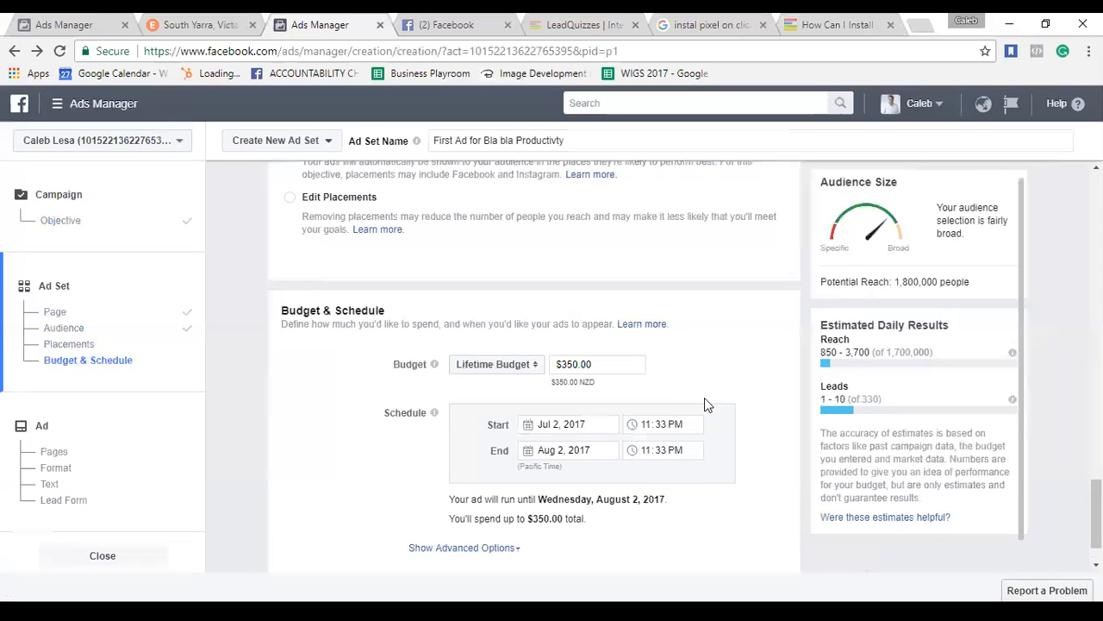
pyautogui.scroll(-1, 716, 439)
pyautogui.scroll(-1, 722, 465)
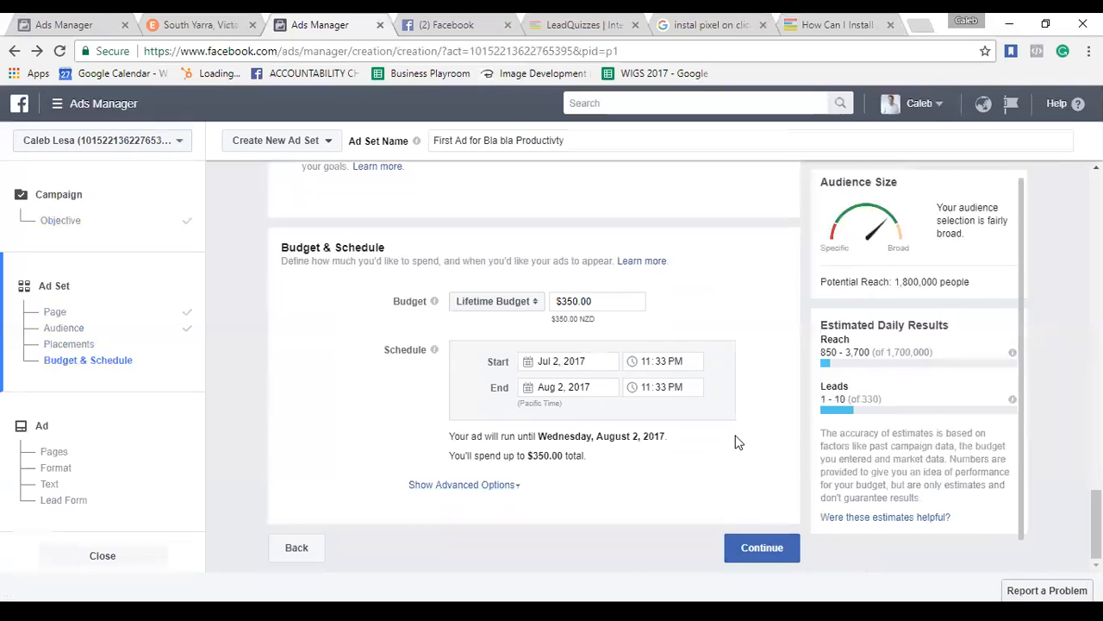
pyautogui.click(731, 557)
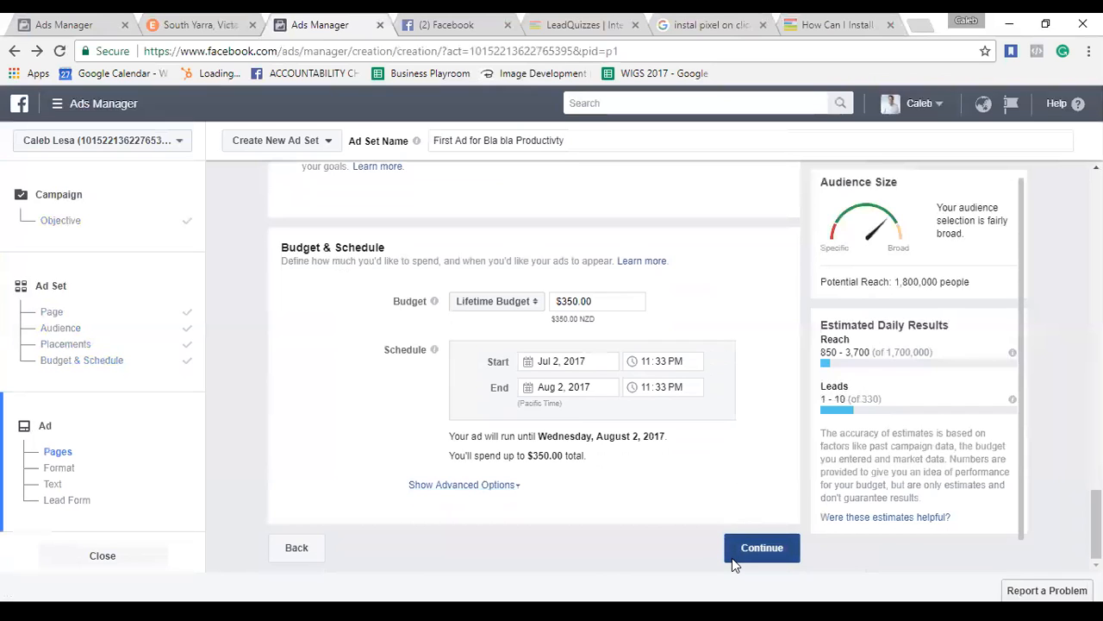
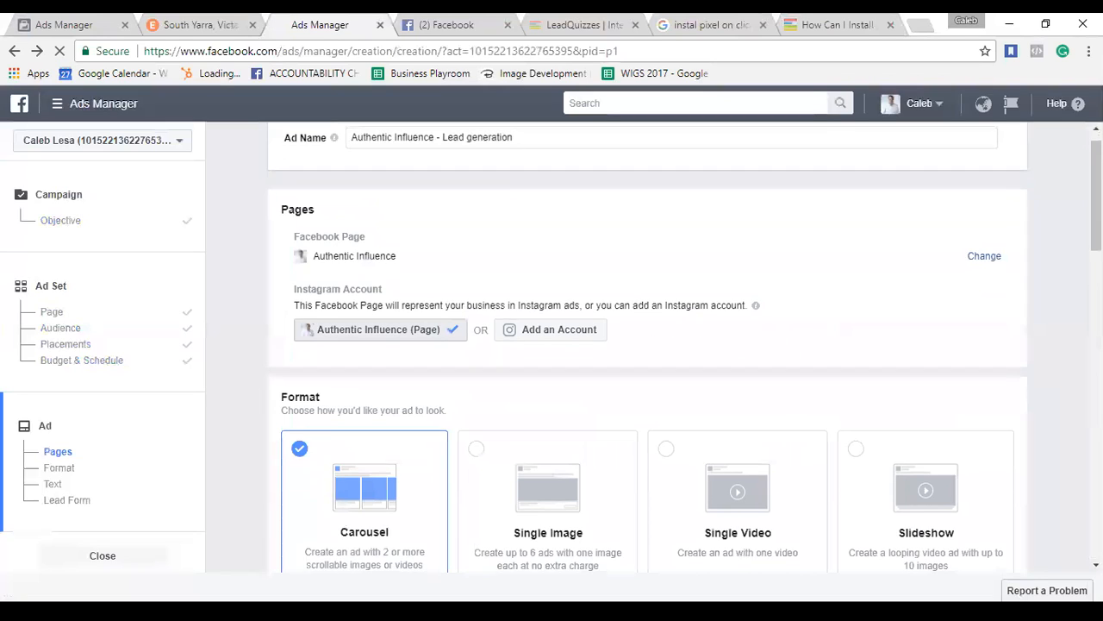
# Pick the Single Image format card in place of Single Video, loading the 828 × 315 image.
pyautogui.scroll(-1, 879, 264)
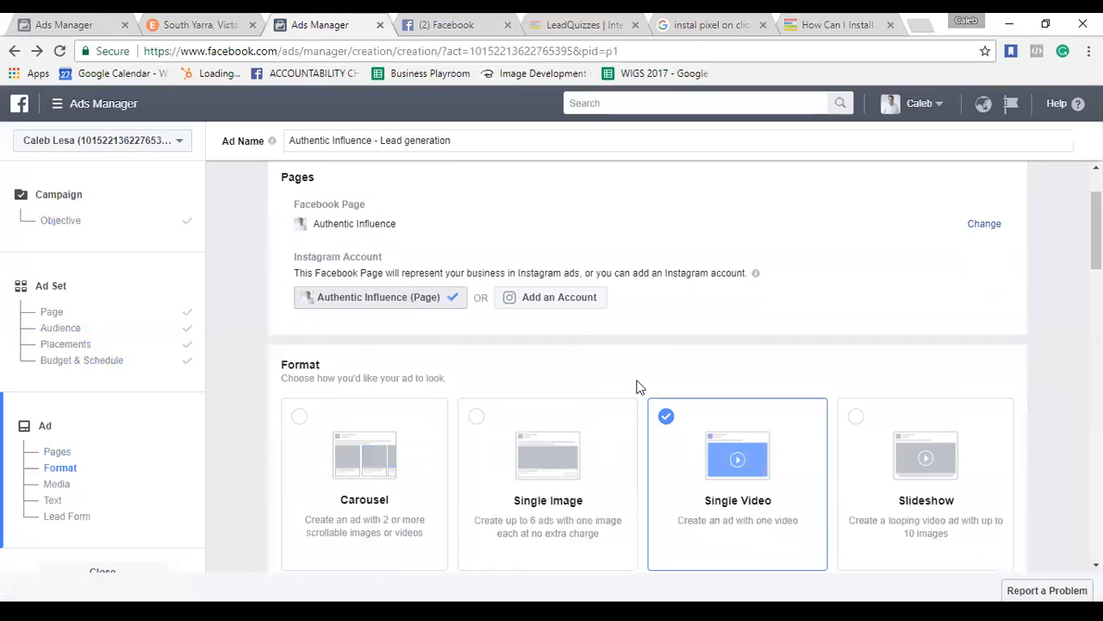
pyautogui.click(581, 439)
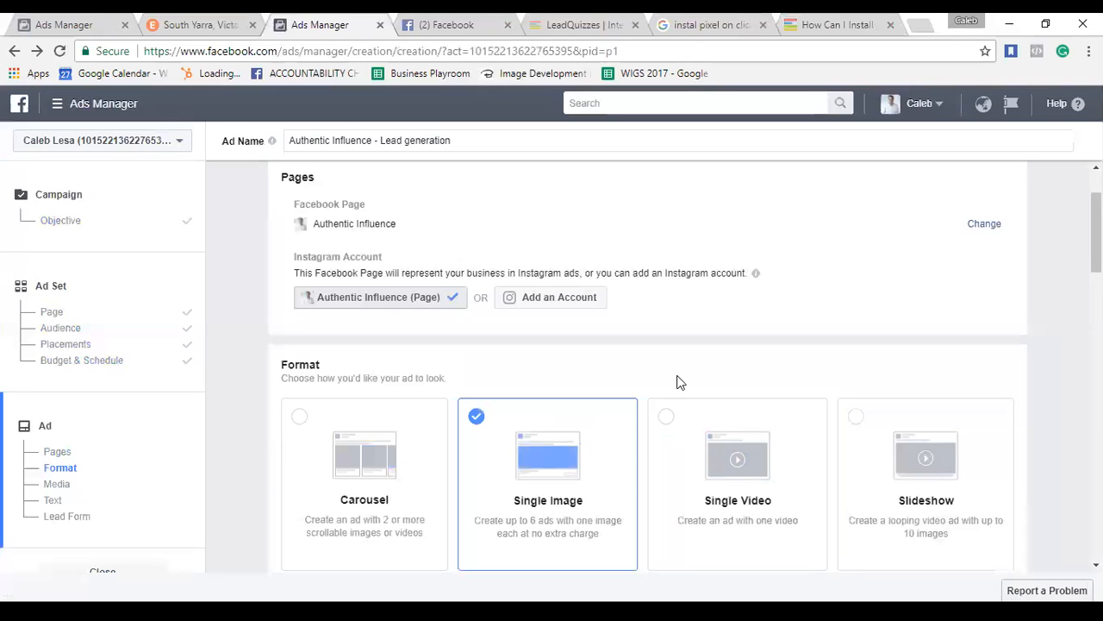
pyautogui.scroll(-1, 700, 474)
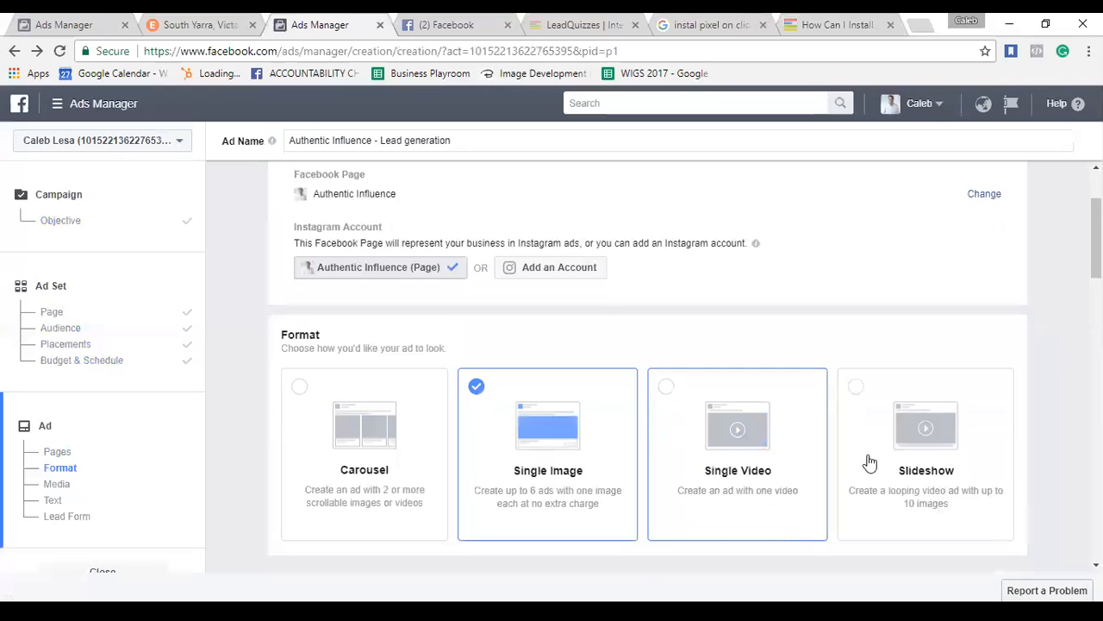
pyautogui.scroll(-3, 868, 460)
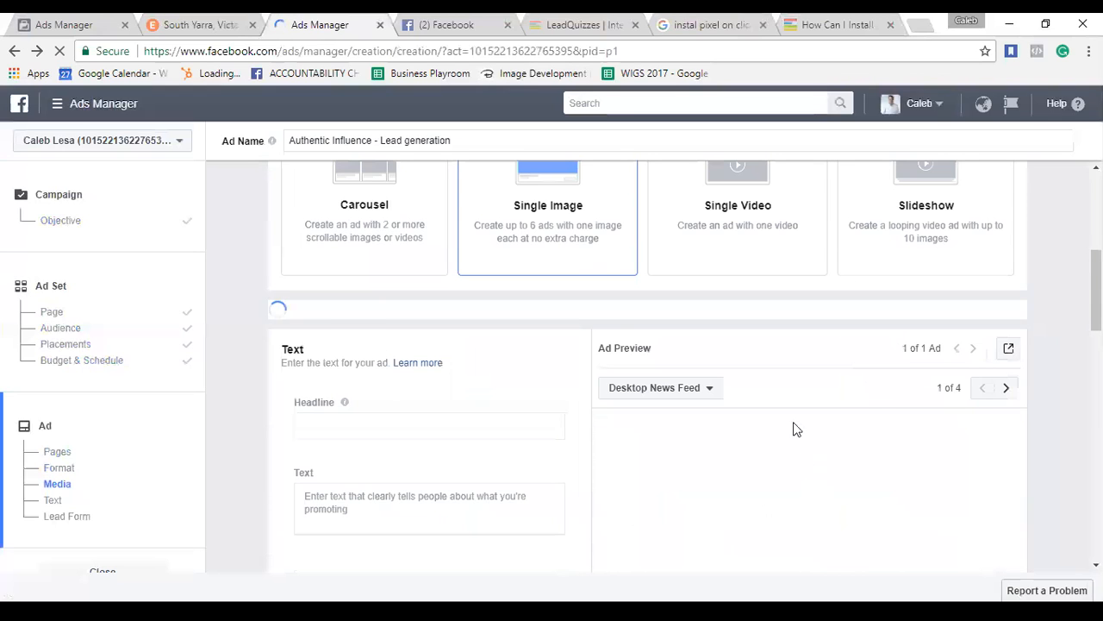
pyautogui.scroll(-1, 795, 428)
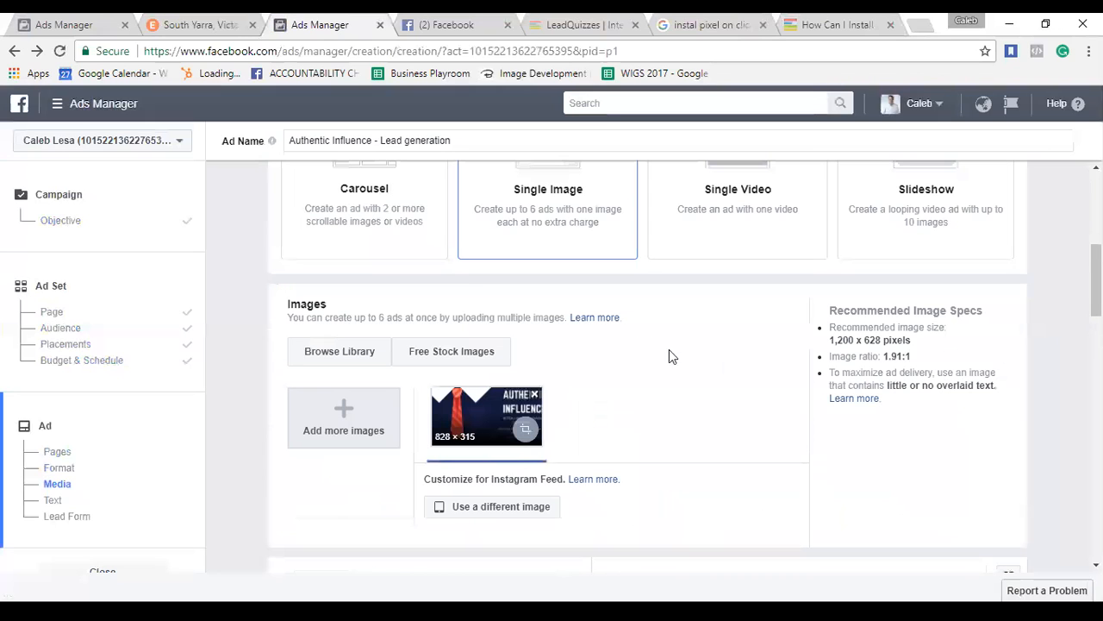
pyautogui.scroll(3, 737, 354)
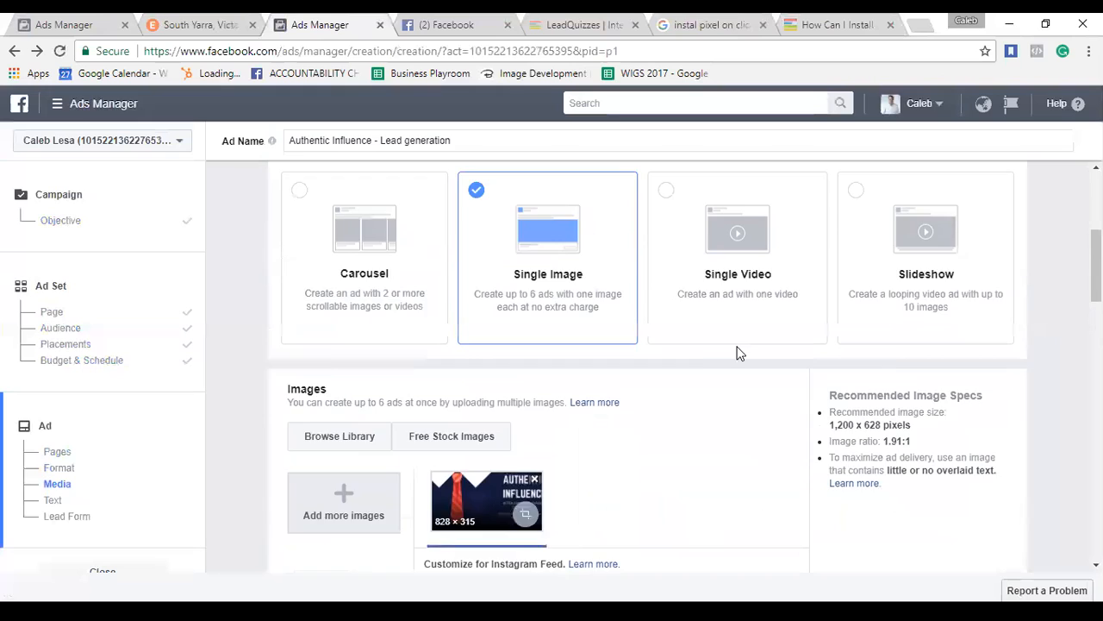
pyautogui.scroll(-3, 738, 353)
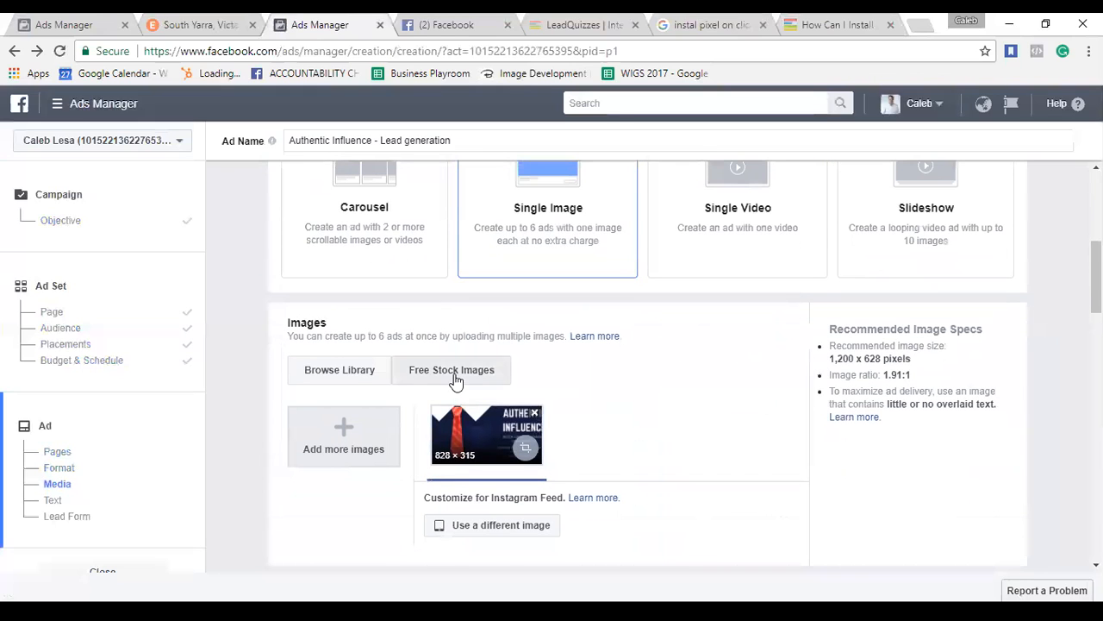
# Add a 1000 × 667 free stock photo and delete the old 828 × 315 thumbnail.
pyautogui.click(457, 376)
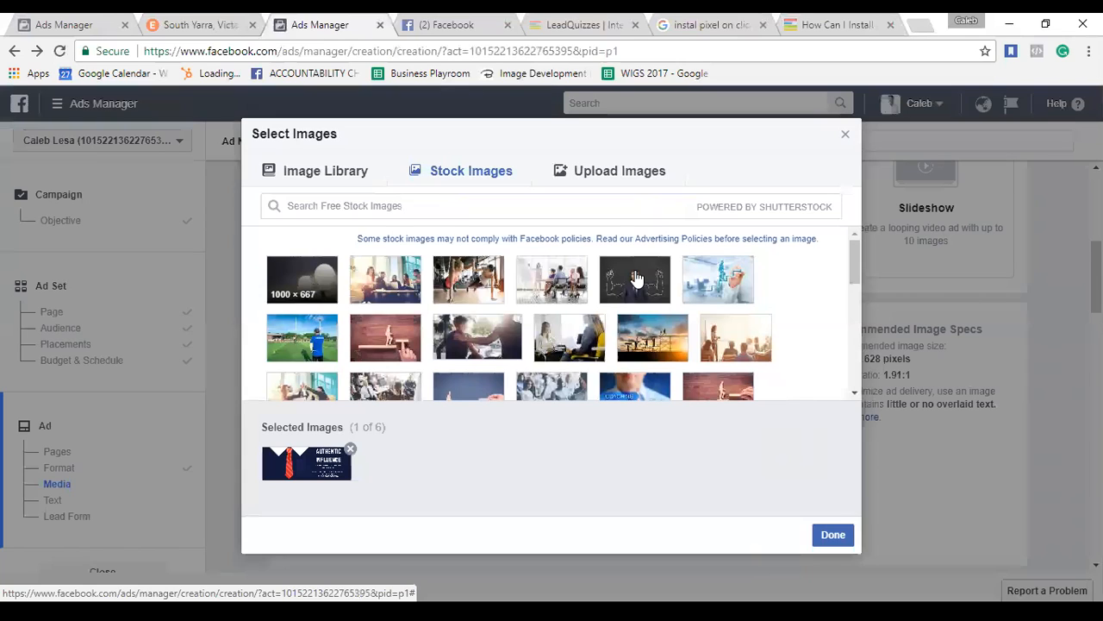
pyautogui.click(836, 541)
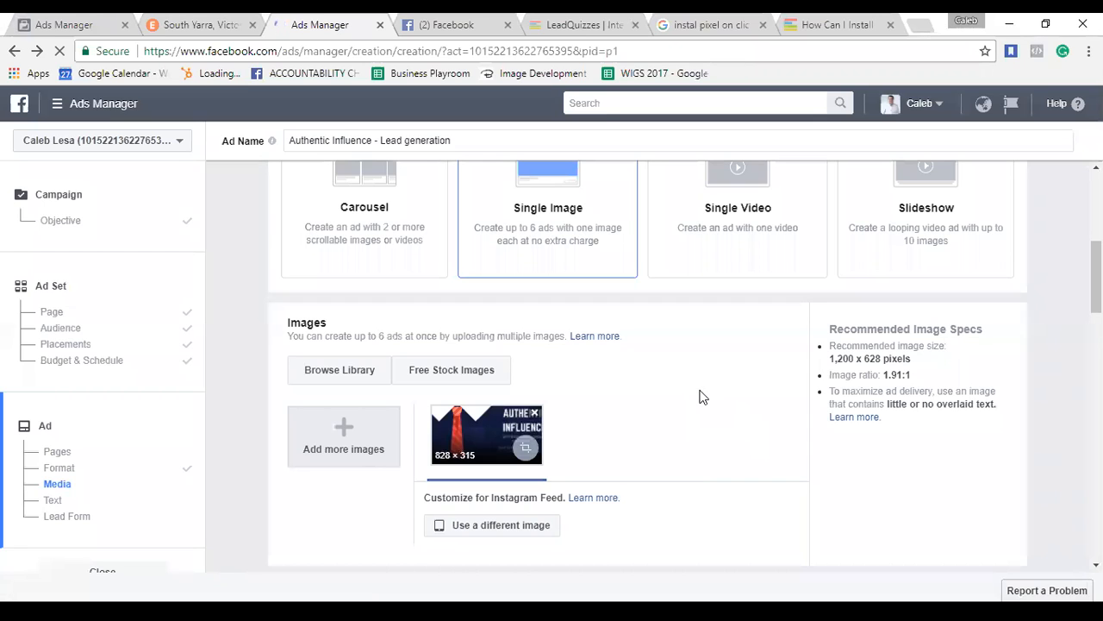
pyautogui.click(534, 413)
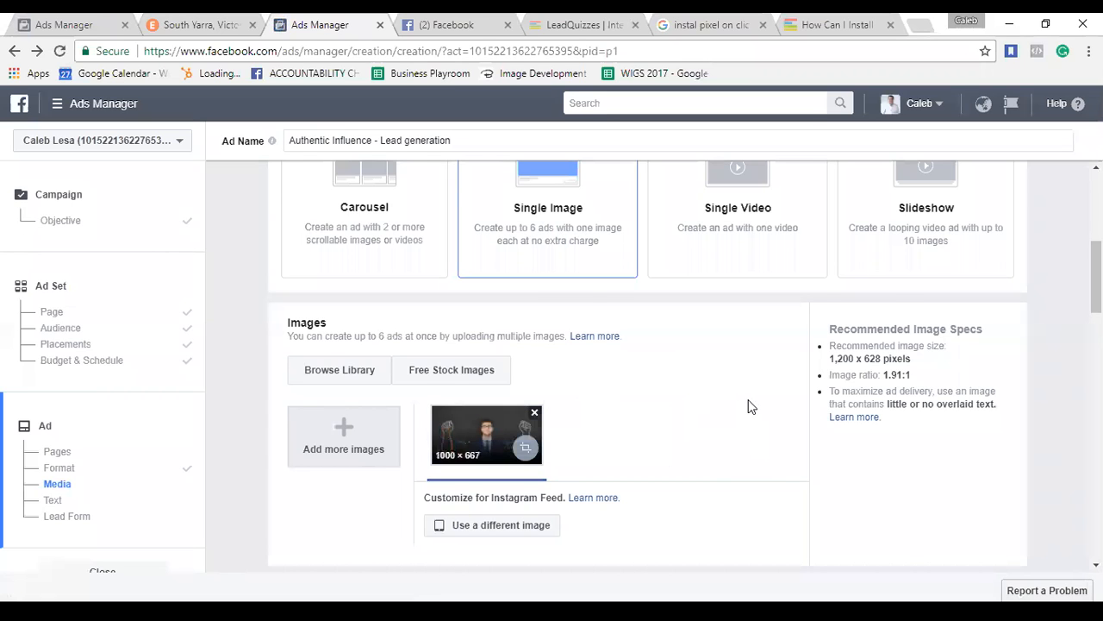
pyautogui.scroll(-4, 721, 456)
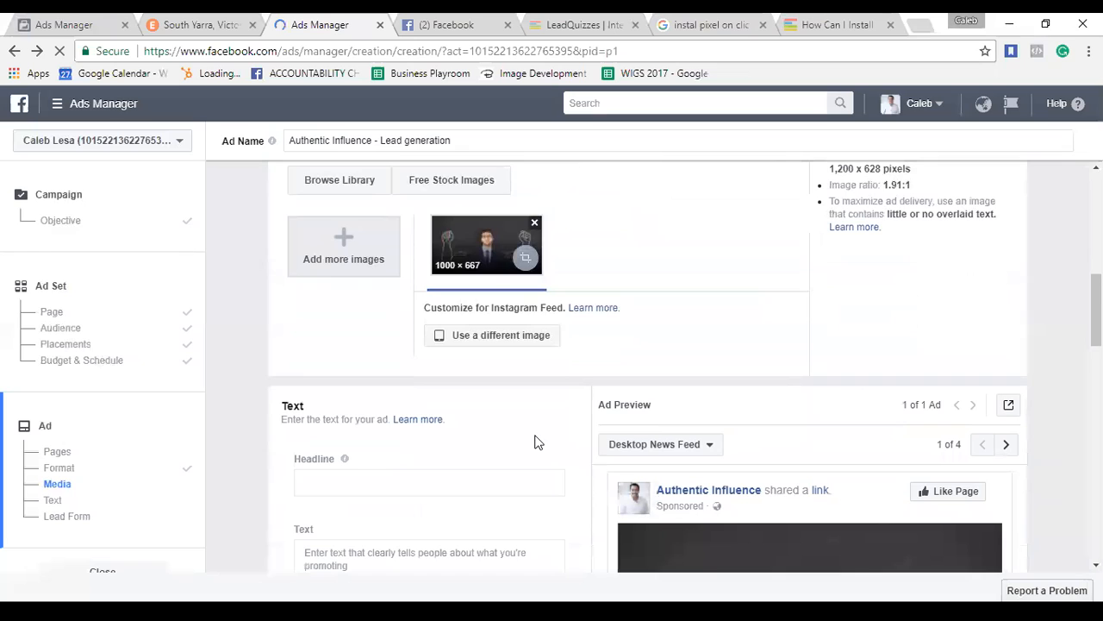
# Enter the headline 'Get more done with less'.
pyautogui.scroll(-2, 534, 440)
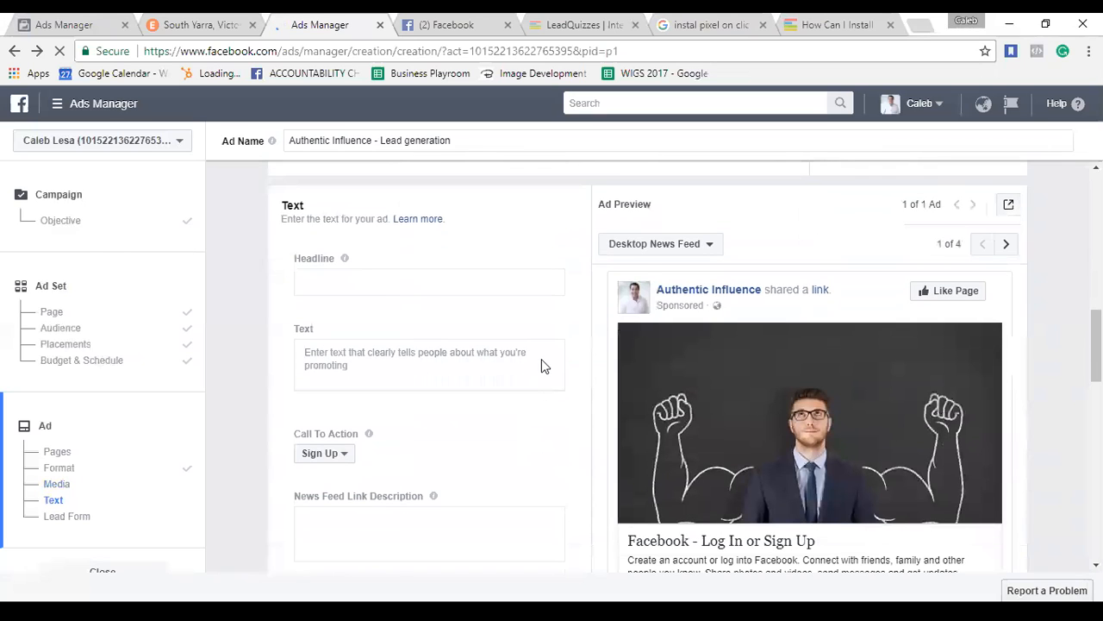
pyautogui.click(419, 281)
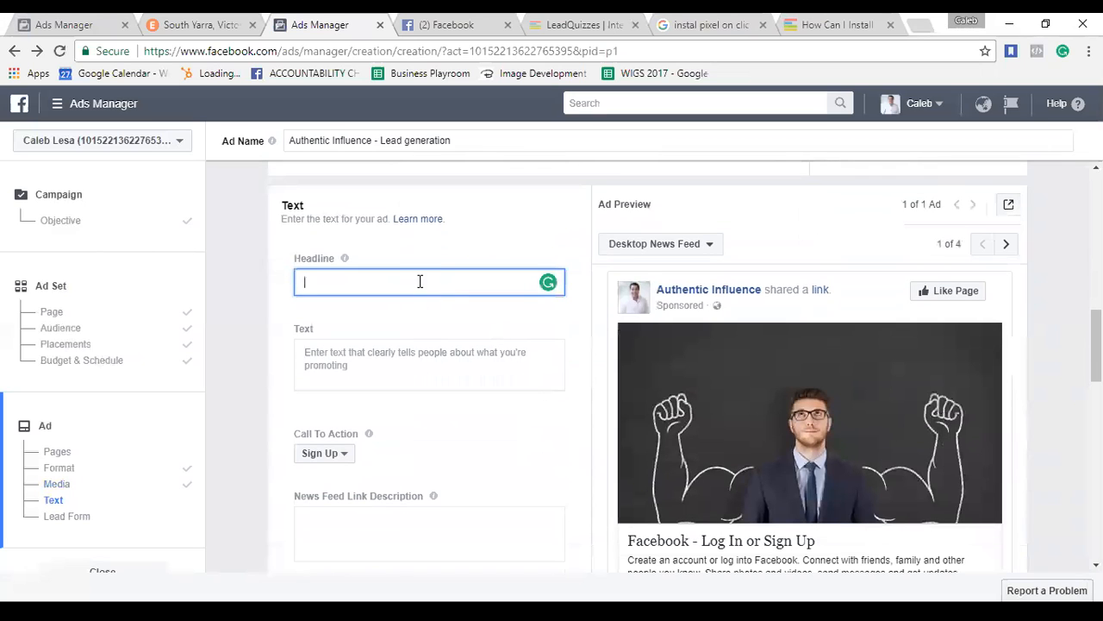
pyautogui.moveTo(343, 263)
pyautogui.write('Get more done with less')
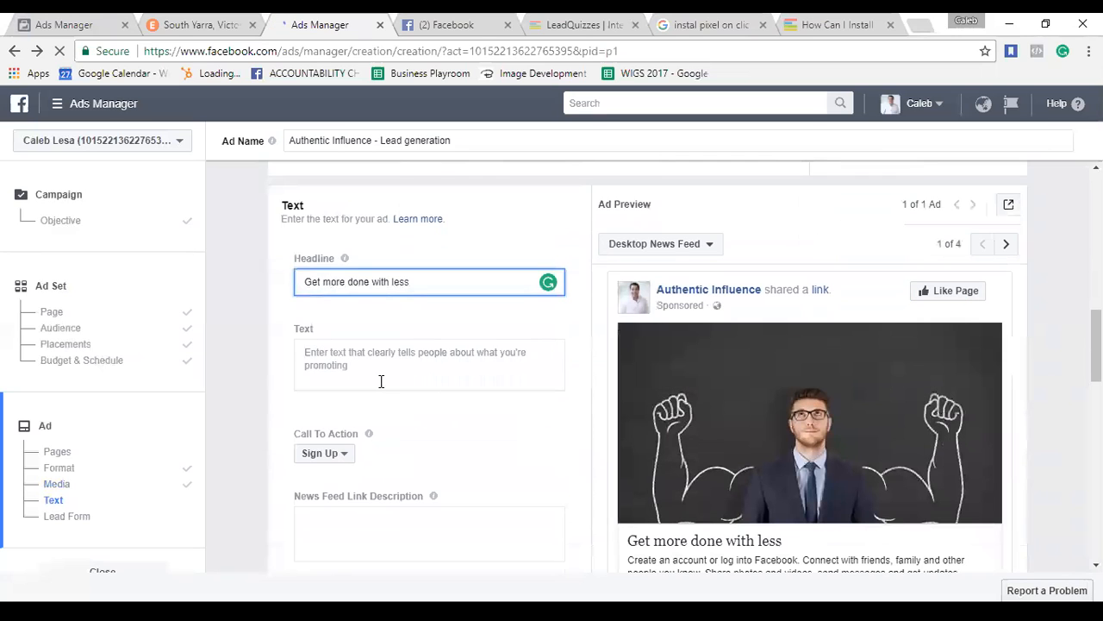
# Replace the draft body text with 'Do you know how productive you are?' and 'What about your productivity score?'.
pyautogui.click(381, 381)
pyautogui.scroll(-1, 381, 384)
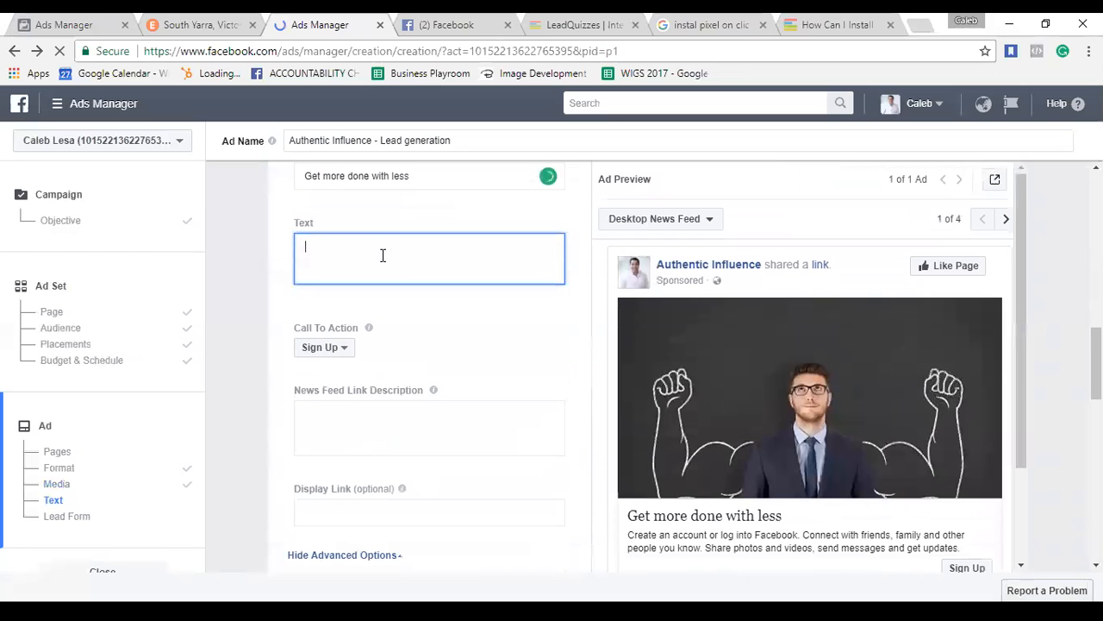
pyautogui.write('Are')
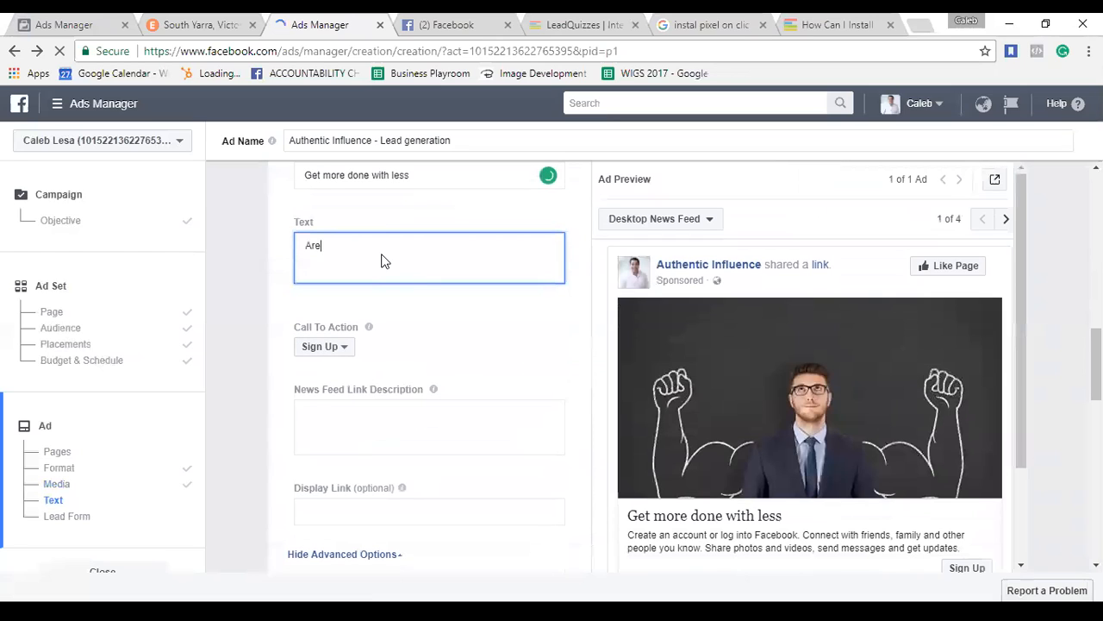
pyautogui.write(' you looking to achieve X ')
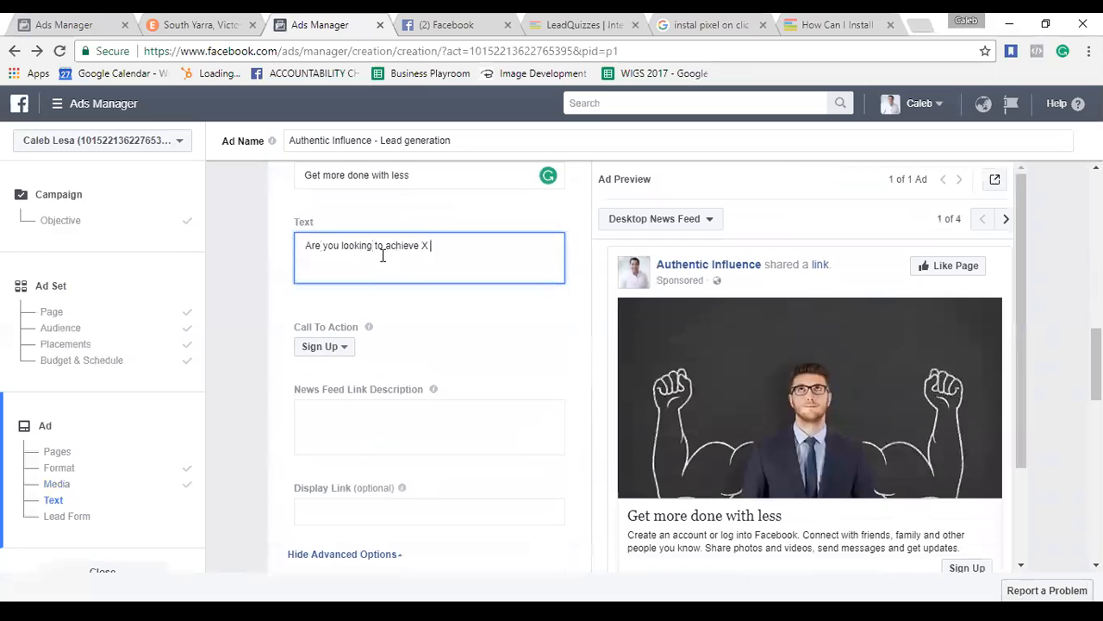
pyautogui.write('without having to do Y?')
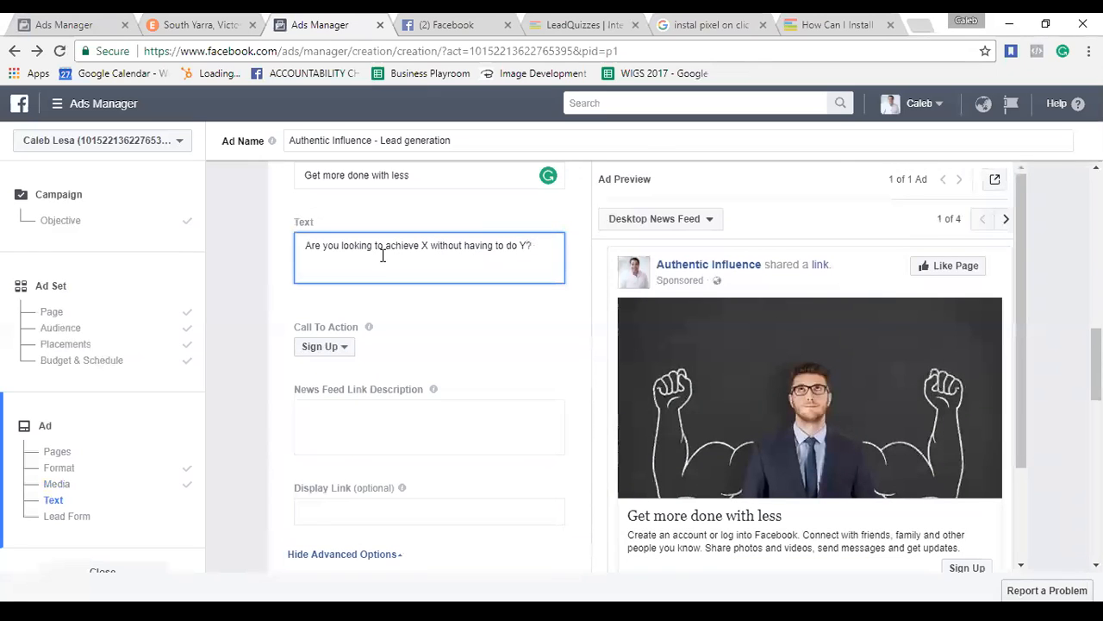
pyautogui.press('Return')
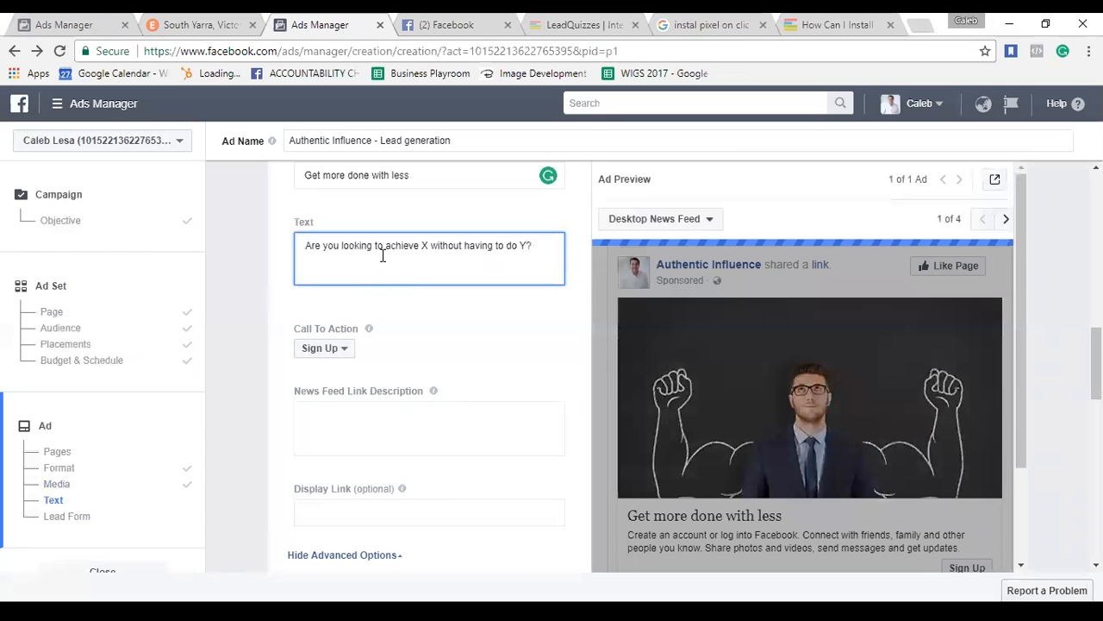
pyautogui.hotkey('ctrl', 'a')
pyautogui.write('Do you kn')
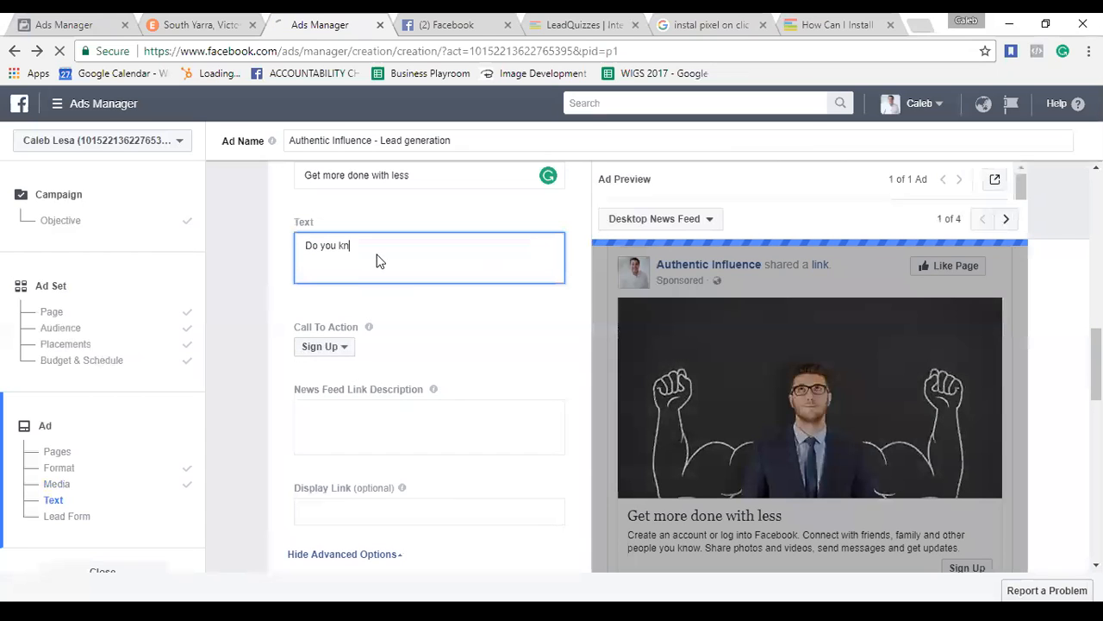
pyautogui.write('ow how productive you are?')
pyautogui.press('Return')
pyautogui.press('Return')
pyautogui.write('What about your productivity score?')
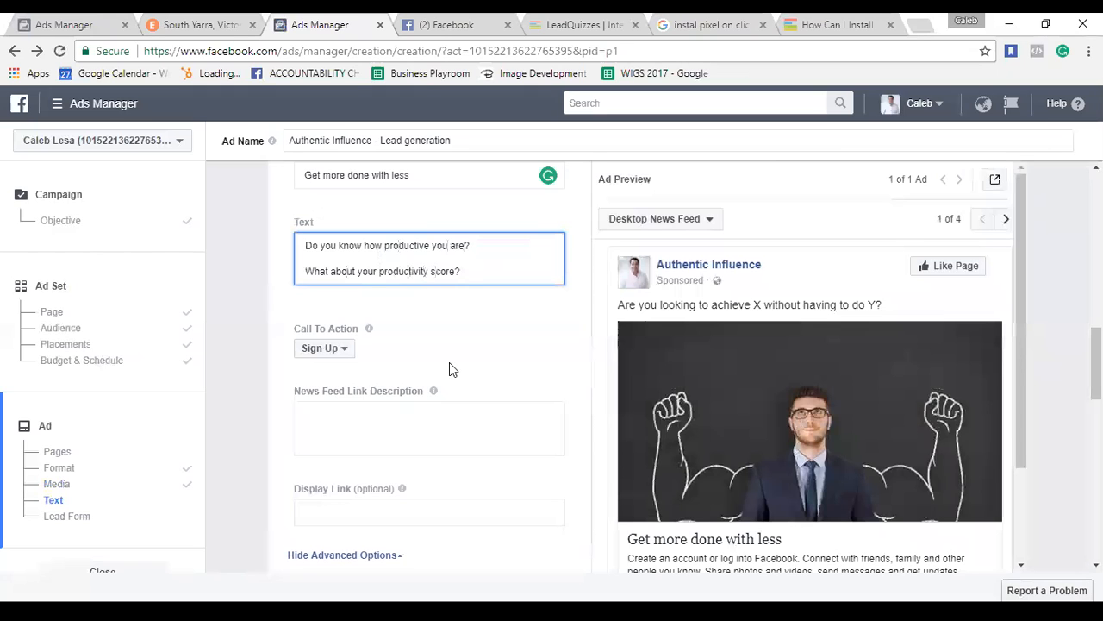
# Change the call to action to Apply Now.
pyautogui.scroll(-1, 431, 358)
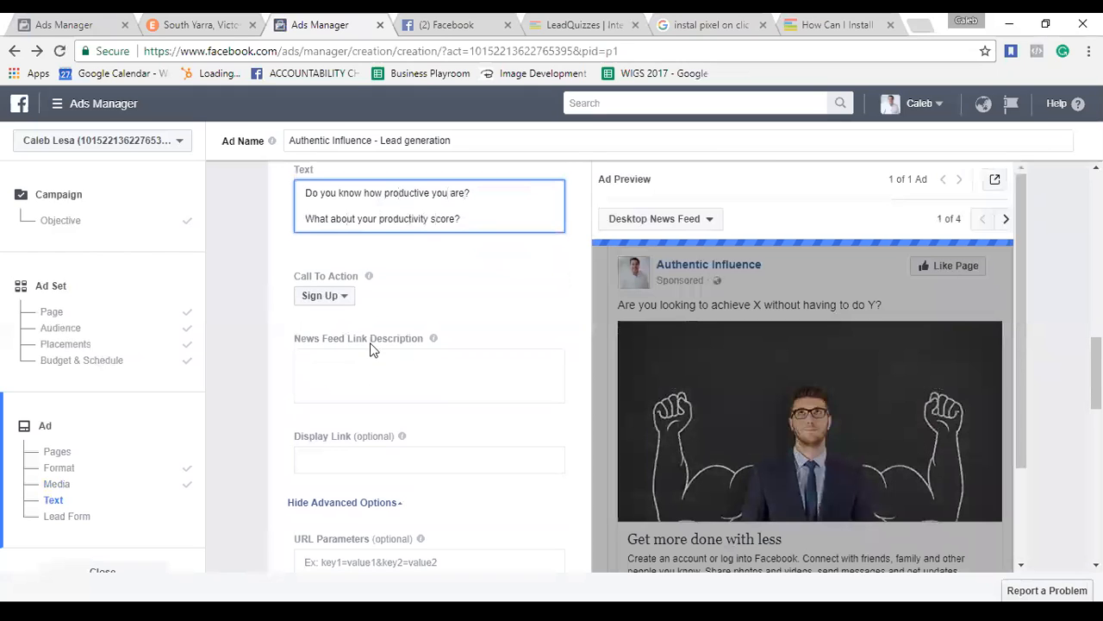
pyautogui.click(349, 298)
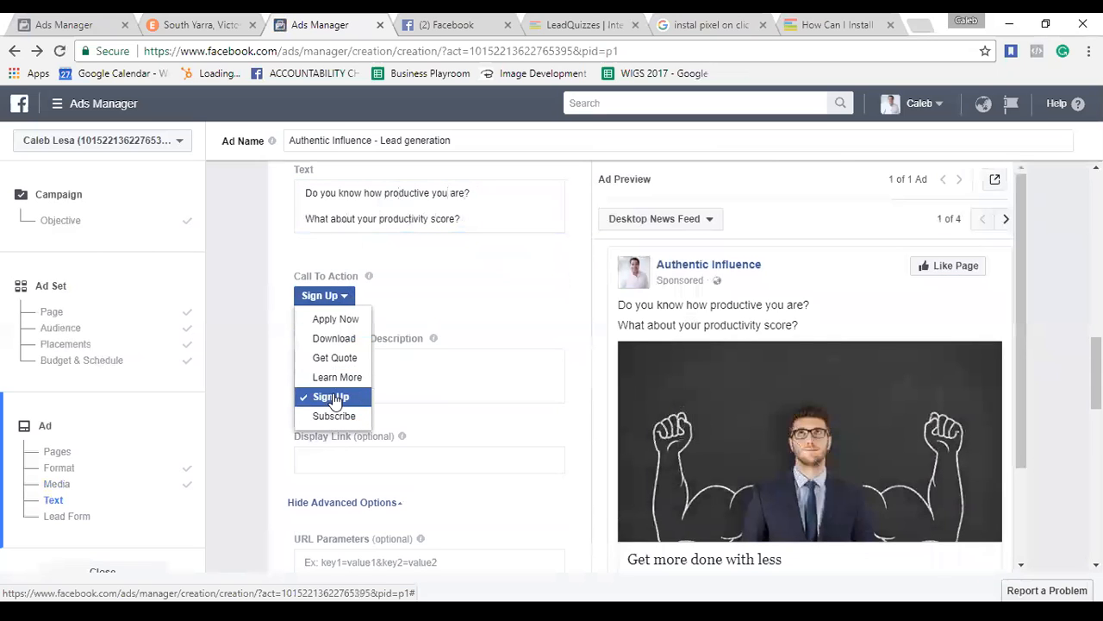
pyautogui.click(349, 321)
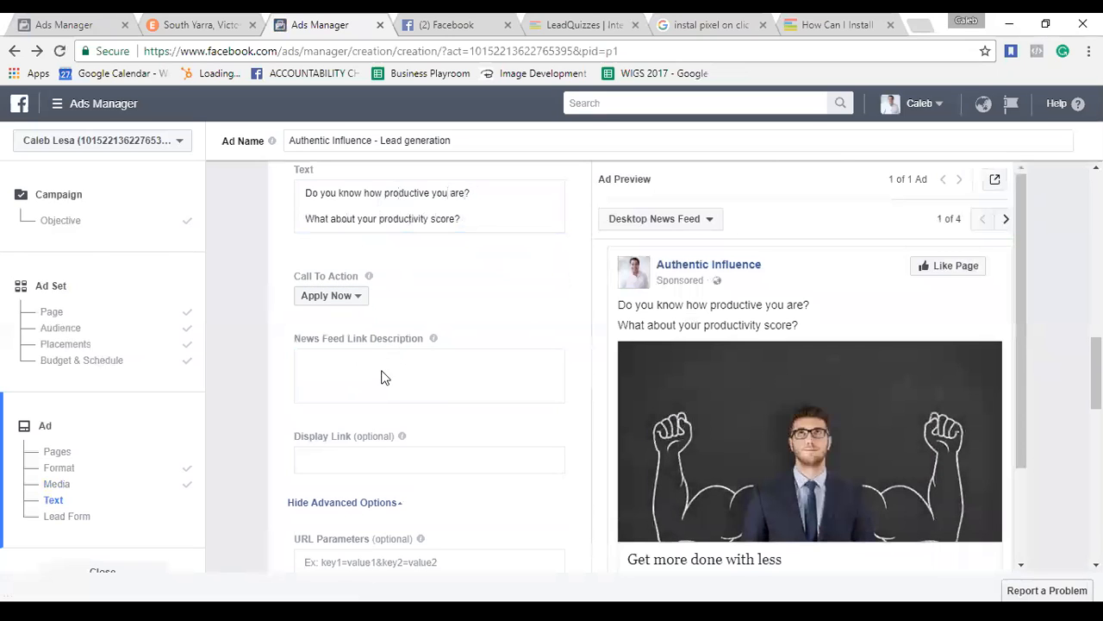
# Enter 'This is unique bla bla' as the News Feed link description.
pyautogui.click(384, 377)
pyautogui.moveTo(435, 336)
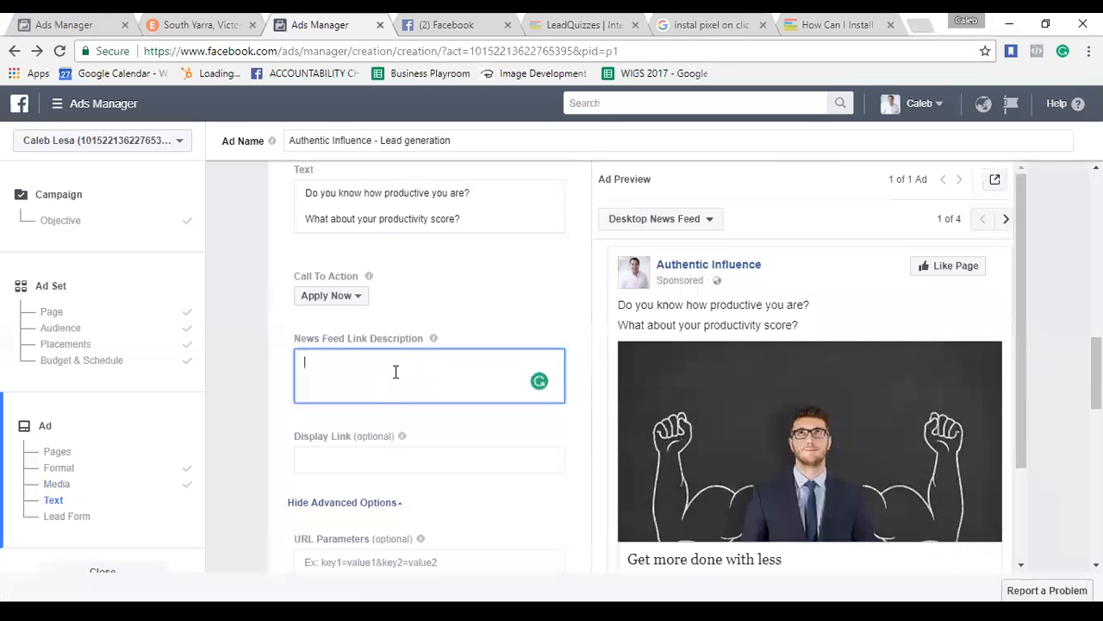
pyautogui.write('This is unique bla bla')
pyautogui.moveTo(384, 456)
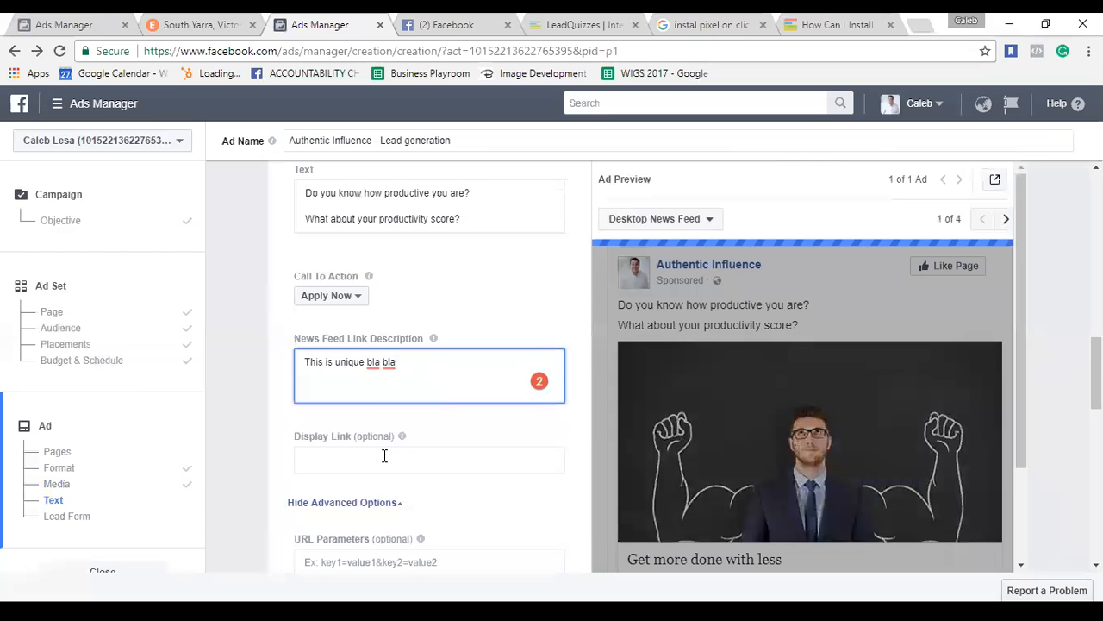
# Under Pixel Tracking, choose 'Track all conversions from my Facebook pixel'.
pyautogui.scroll(-1, 450, 453)
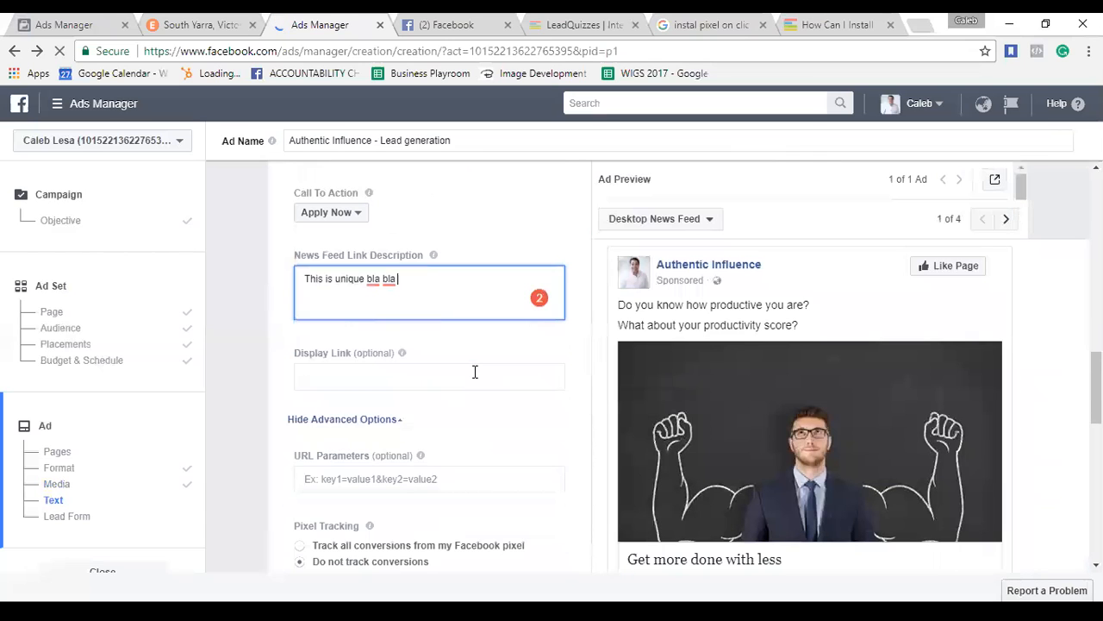
pyautogui.scroll(-2, 475, 422)
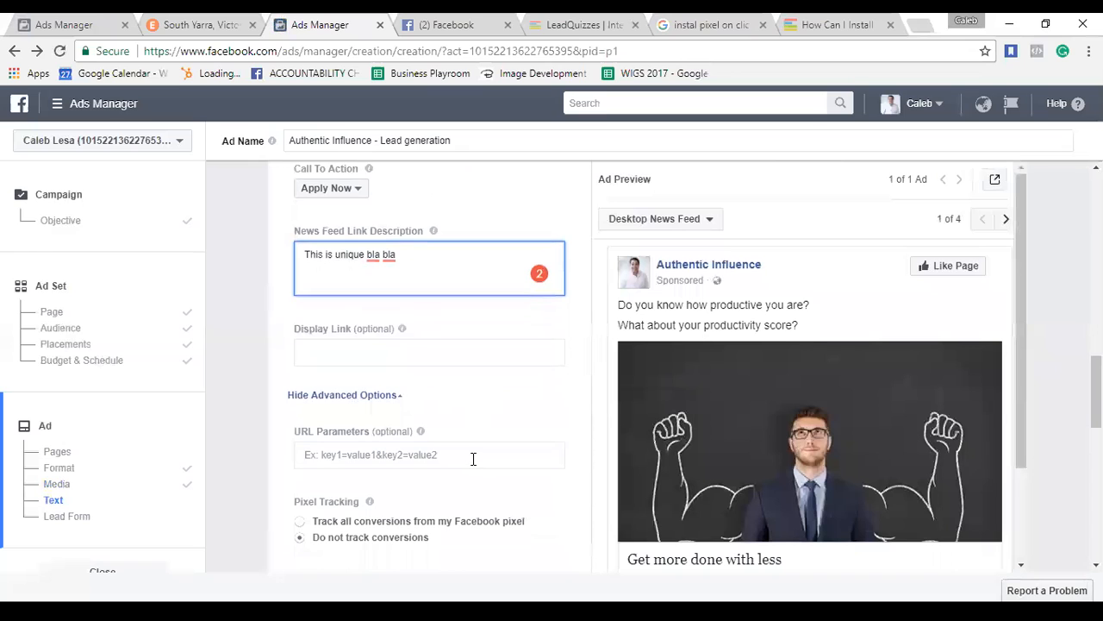
pyautogui.click(446, 444)
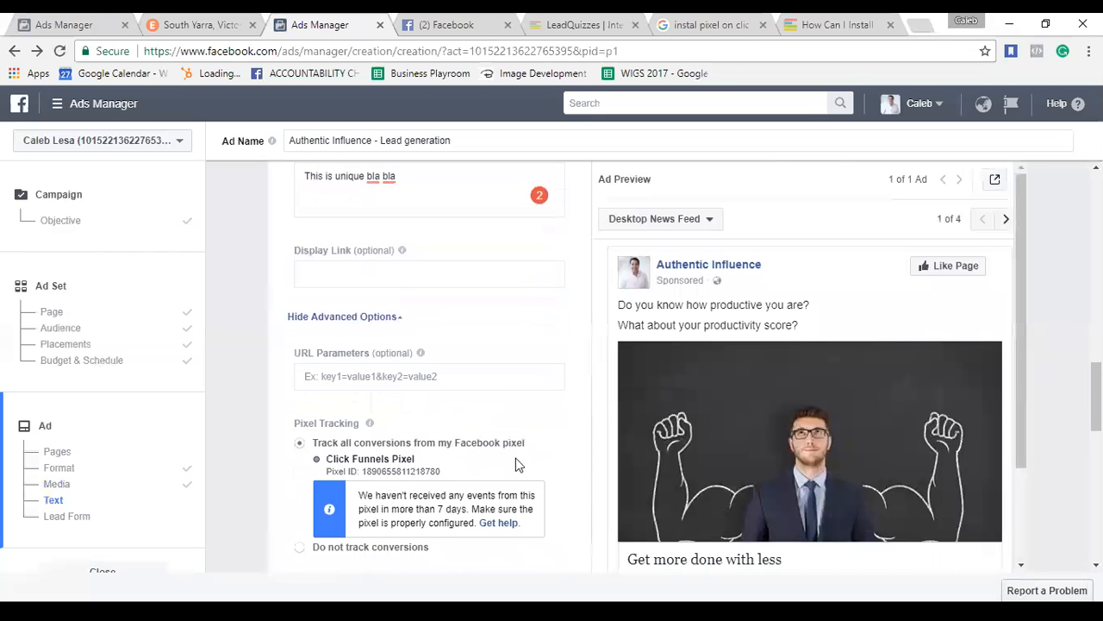
pyautogui.scroll(-1, 511, 477)
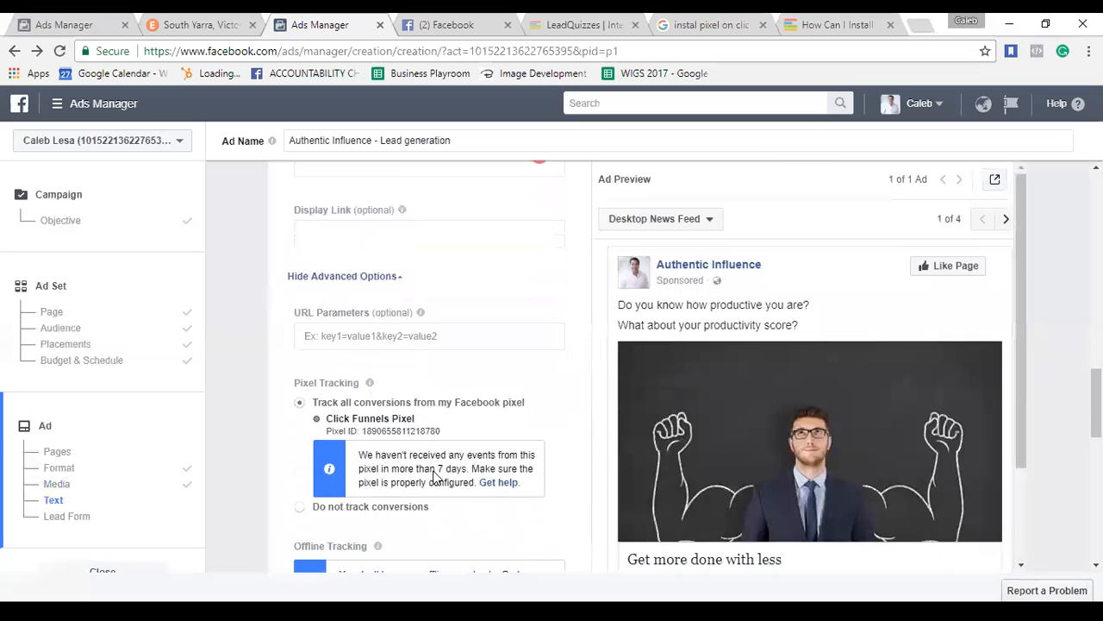
pyautogui.scroll(-3, 436, 474)
pyautogui.scroll(-3, 436, 472)
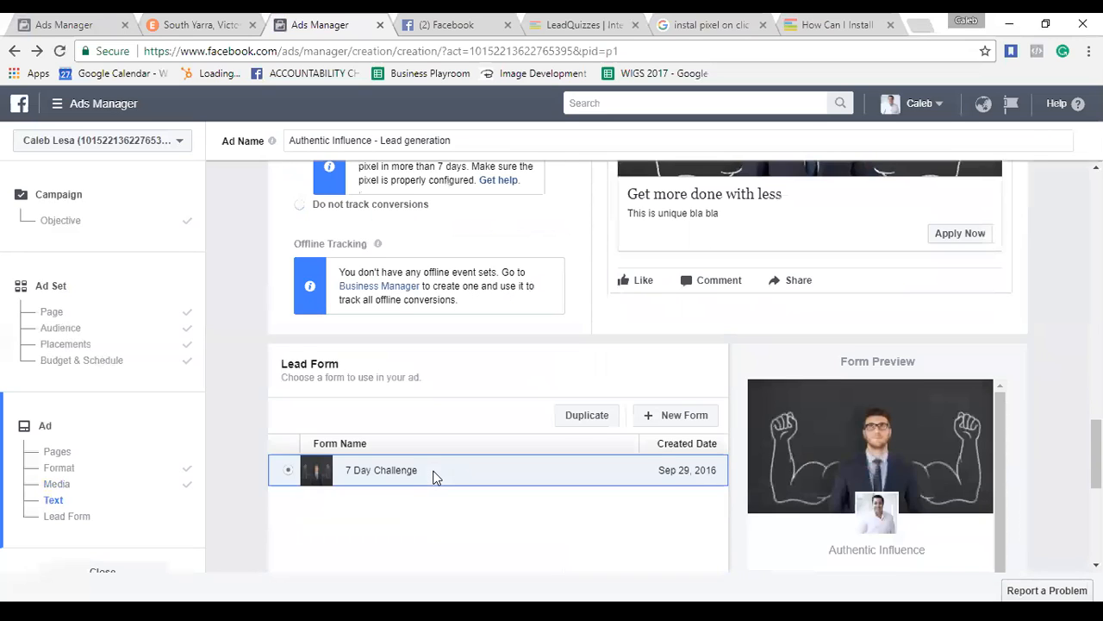
pyautogui.scroll(2, 431, 475)
pyautogui.scroll(1, 436, 477)
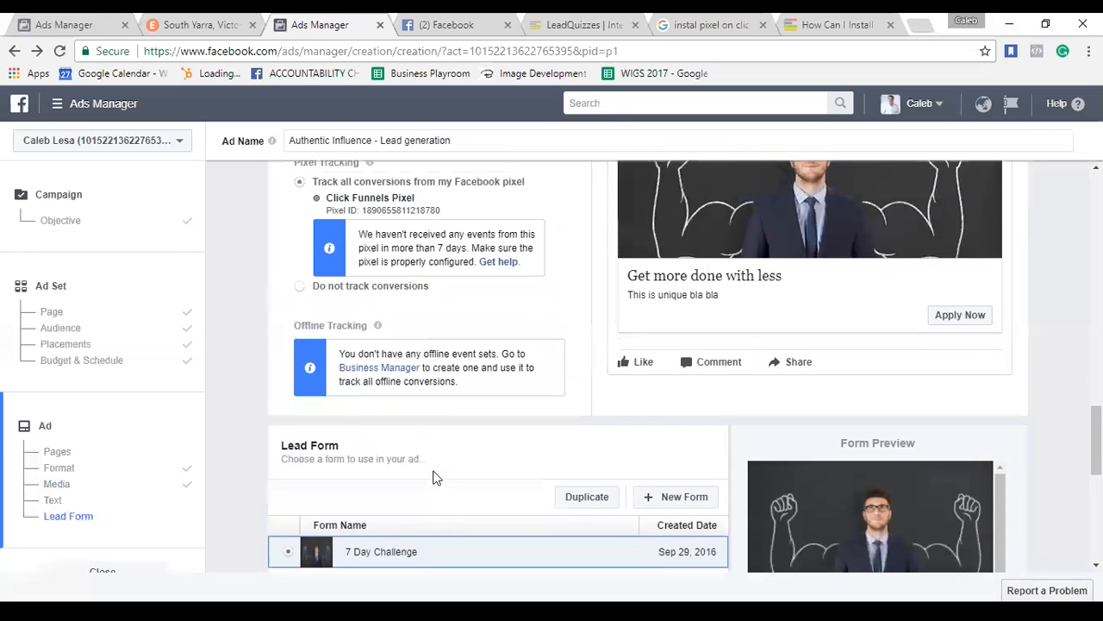
pyautogui.scroll(5, 435, 477)
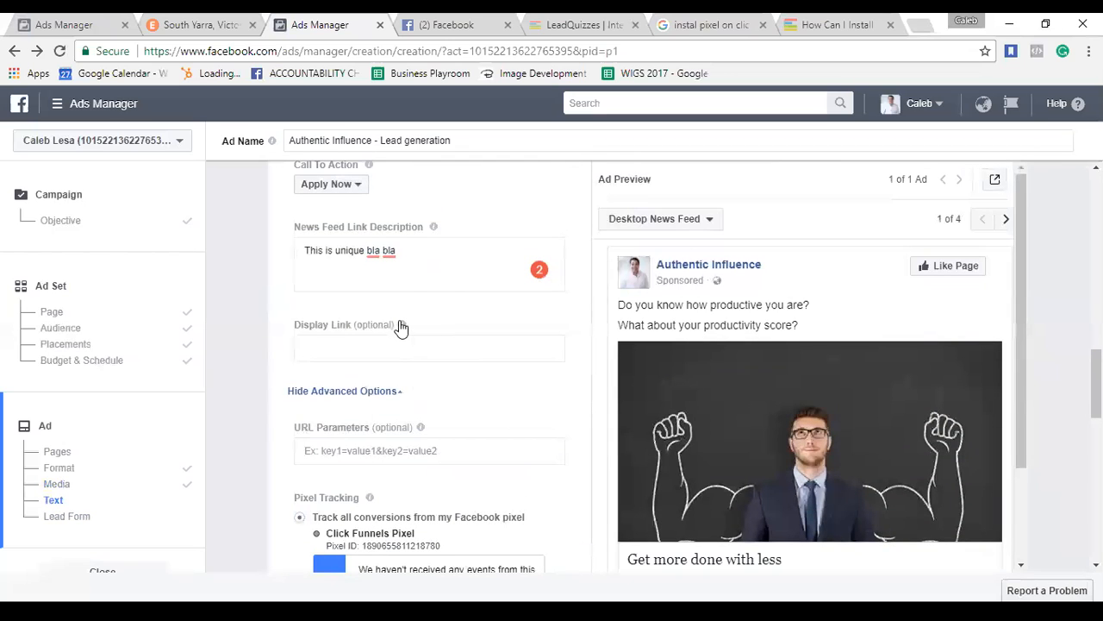
pyautogui.moveTo(401, 327)
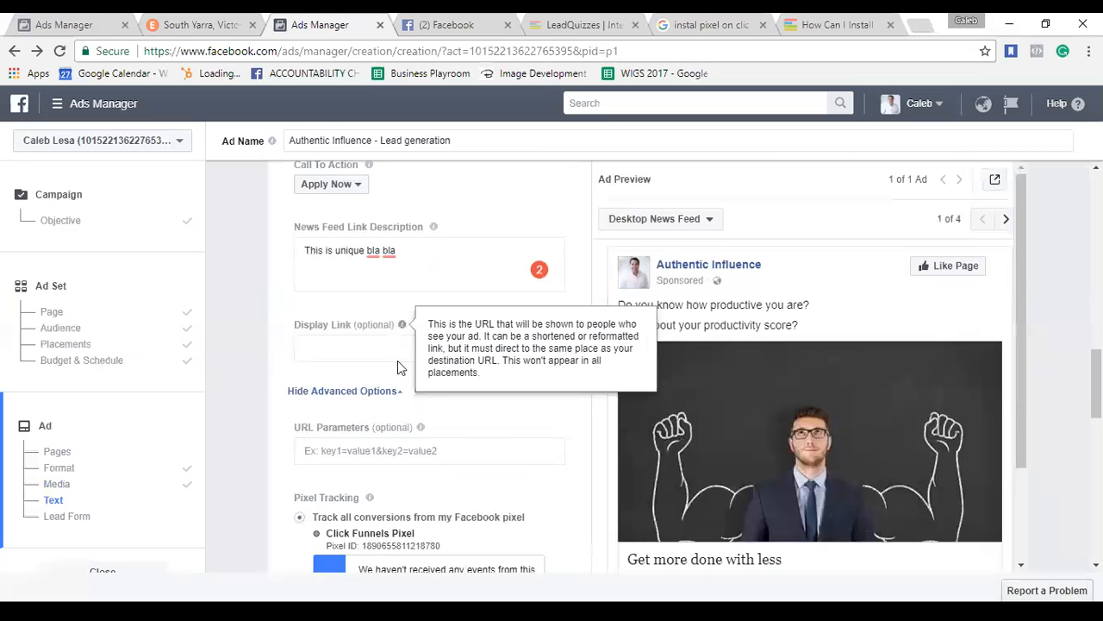
pyautogui.moveTo(419, 431)
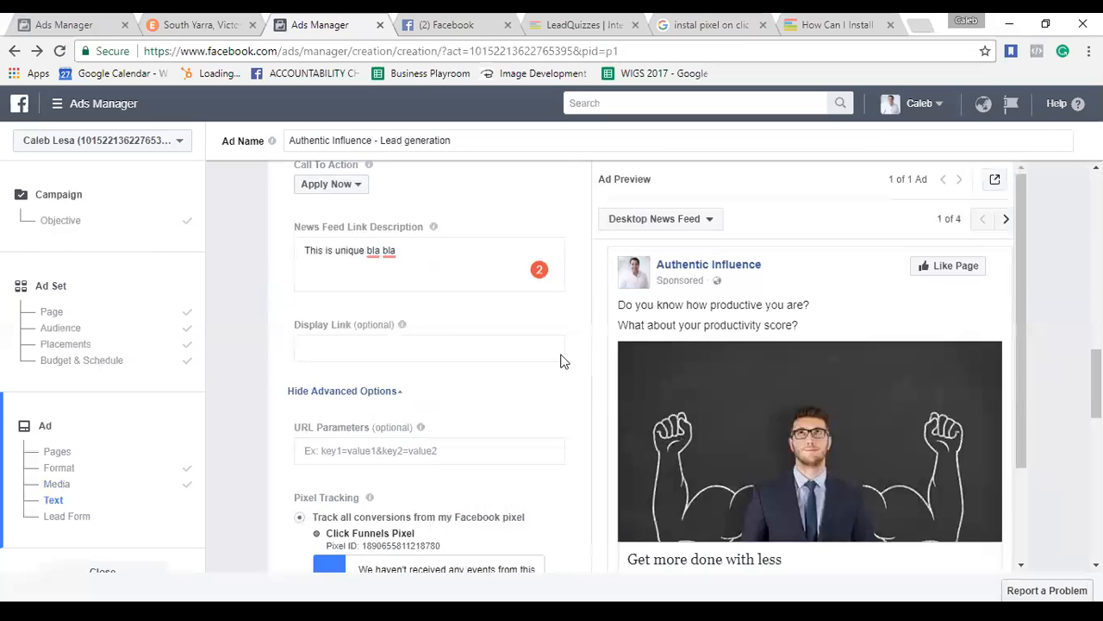
pyautogui.scroll(4, 570, 361)
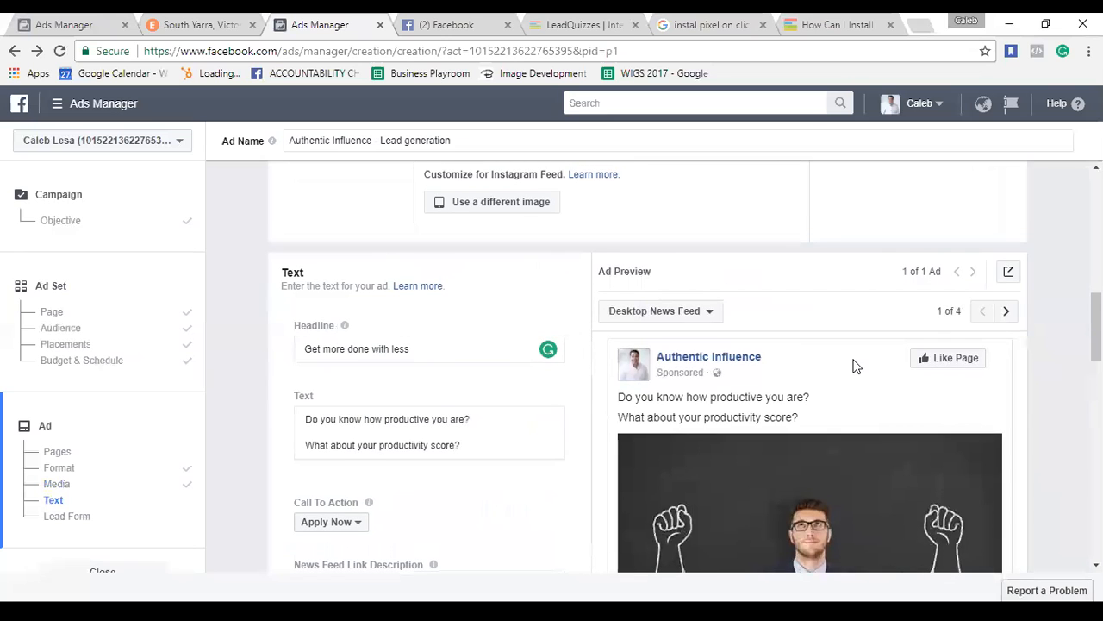
# Step the preview through Mobile News Feed, Feature Phone and Instagram Feed, then back to Mobile News Feed.
pyautogui.click(1007, 312)
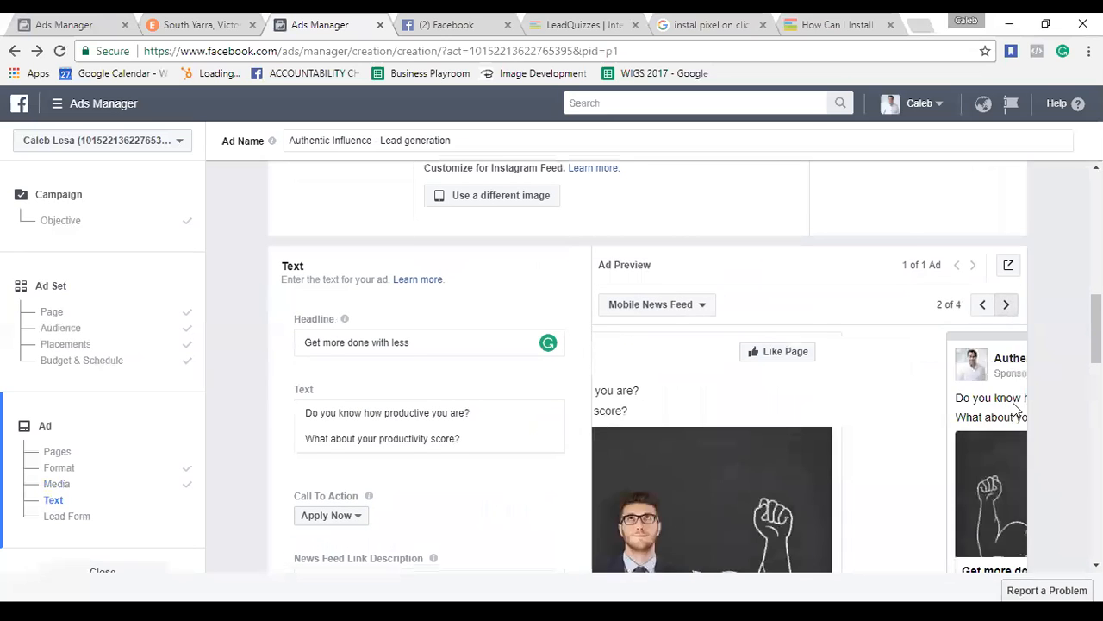
pyautogui.scroll(-1, 1013, 403)
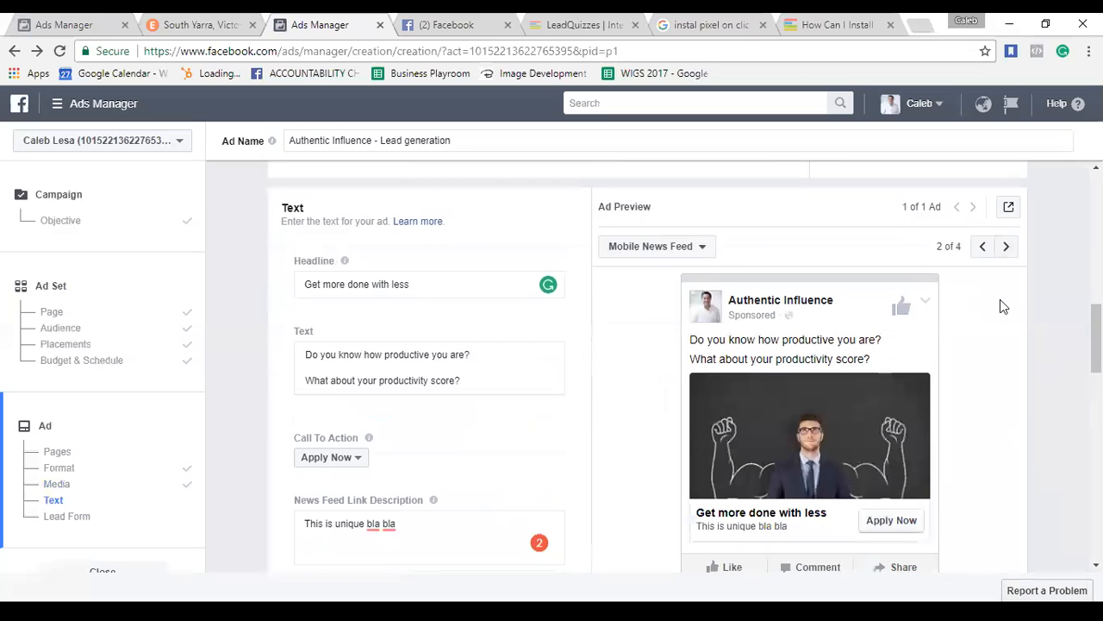
pyautogui.click(1007, 250)
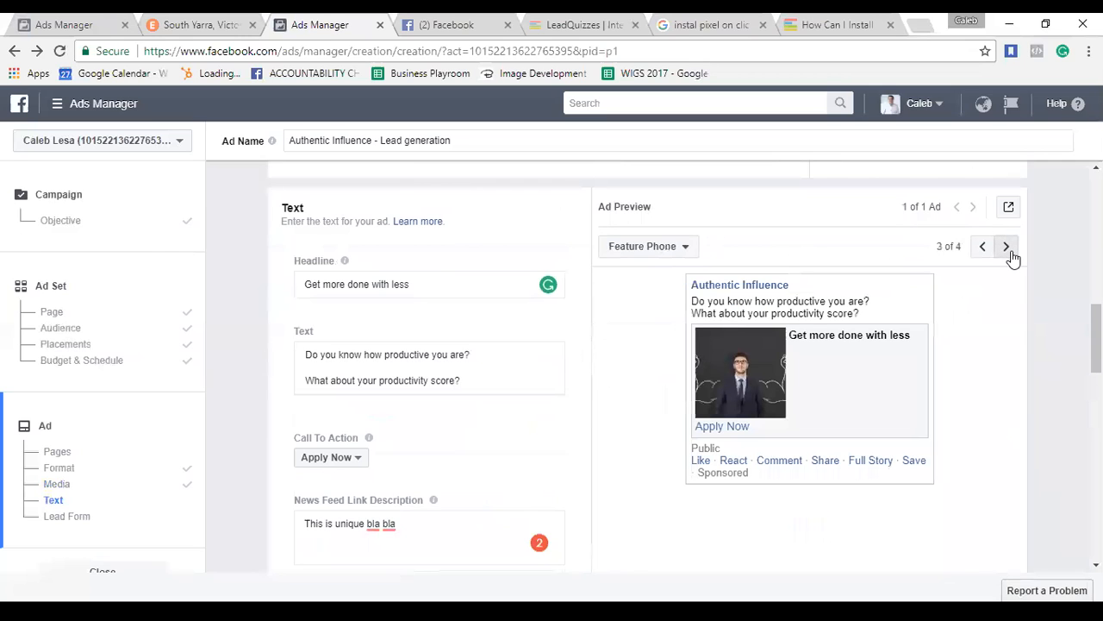
pyautogui.click(1007, 250)
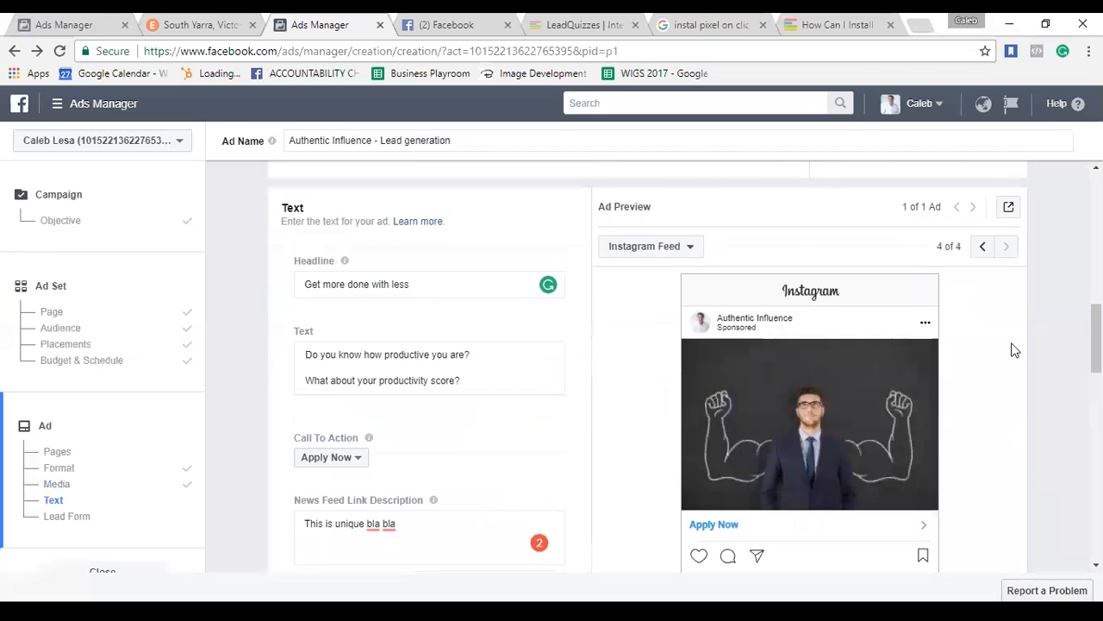
pyautogui.scroll(-1, 1015, 349)
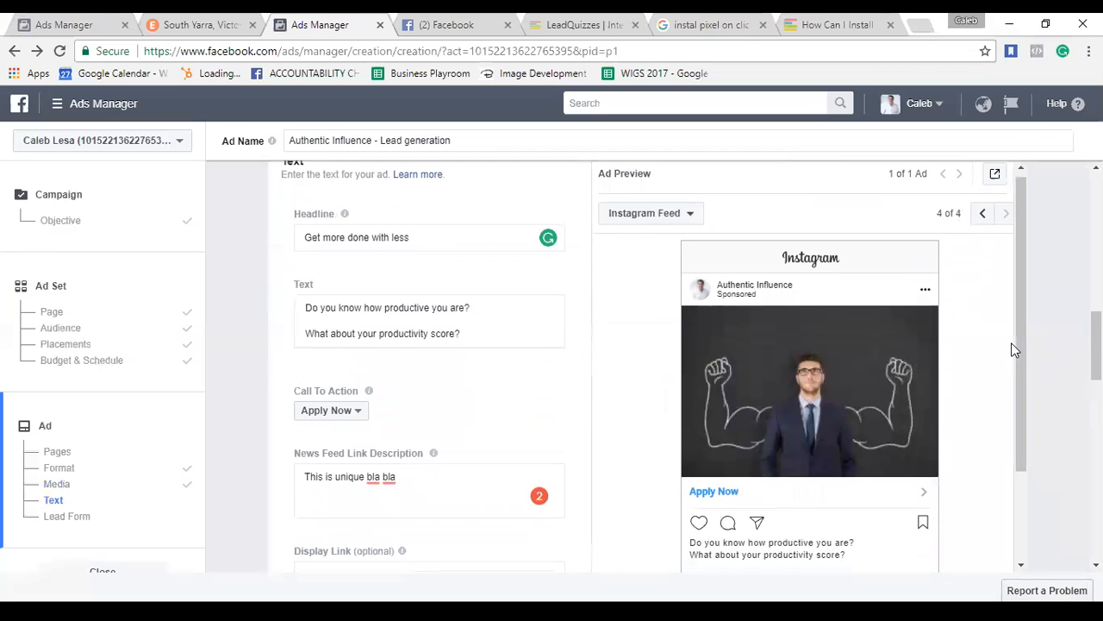
pyautogui.scroll(1, 1012, 344)
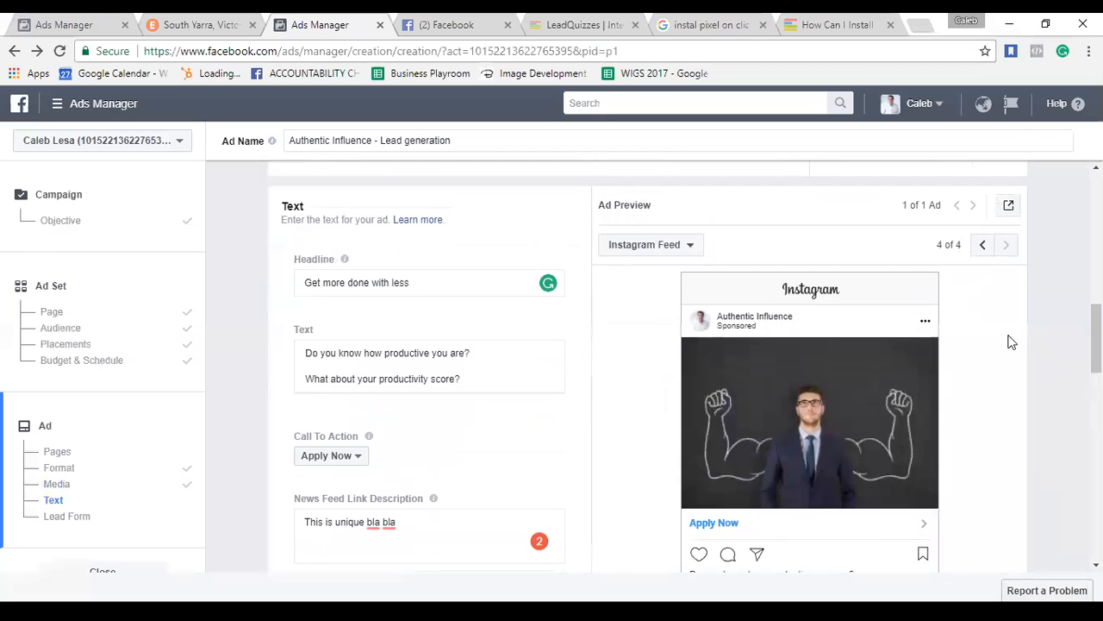
pyautogui.click(982, 246)
pyautogui.click(983, 246)
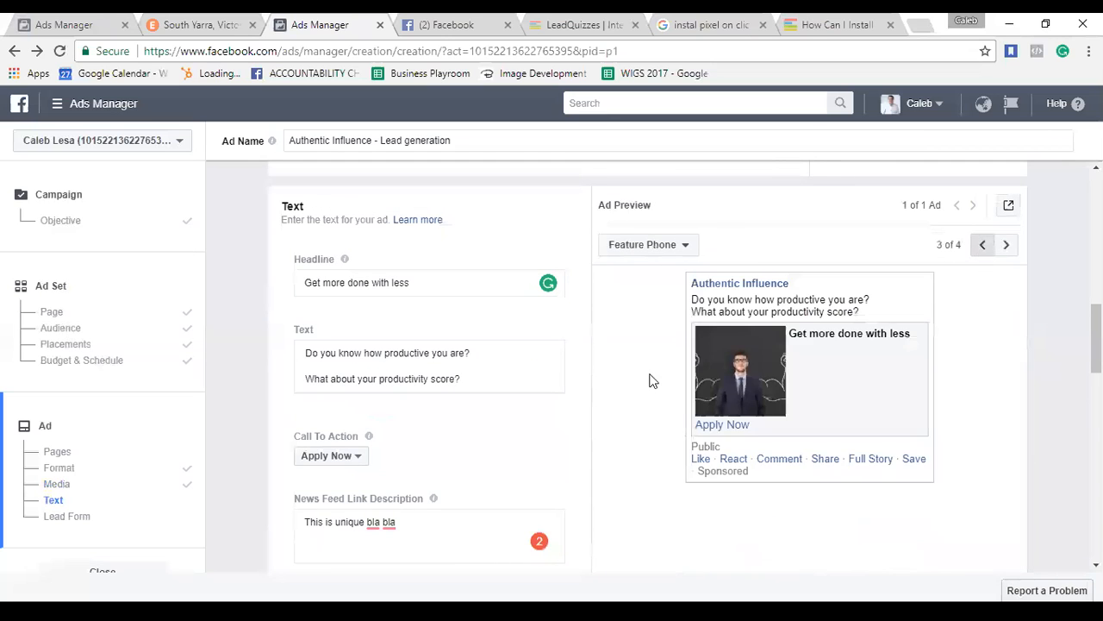
pyautogui.scroll(-3, 589, 412)
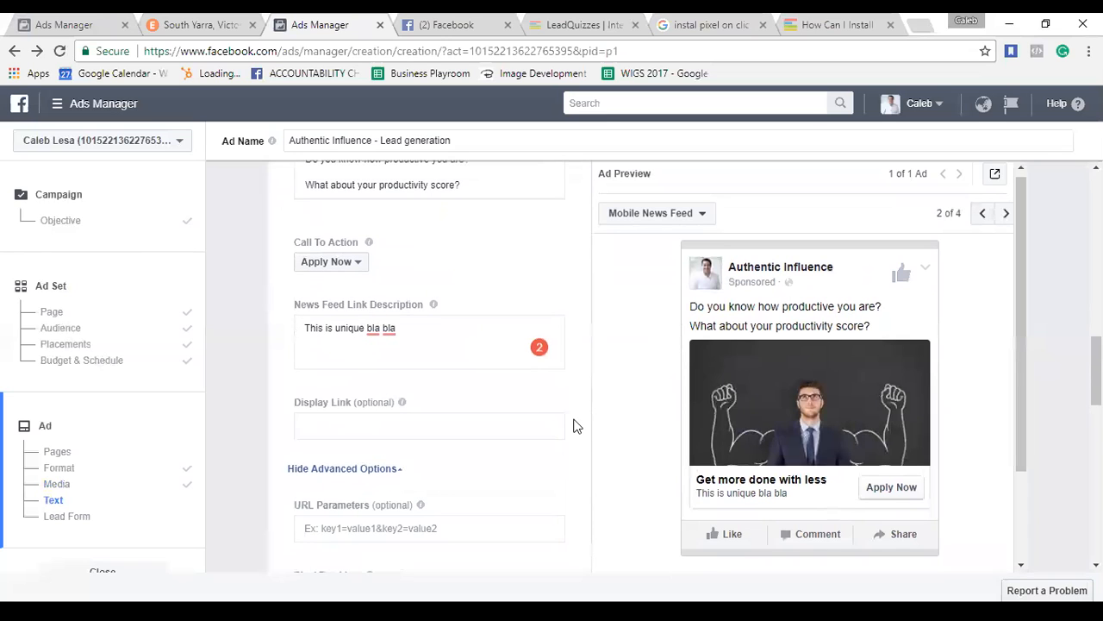
pyautogui.scroll(-2, 575, 426)
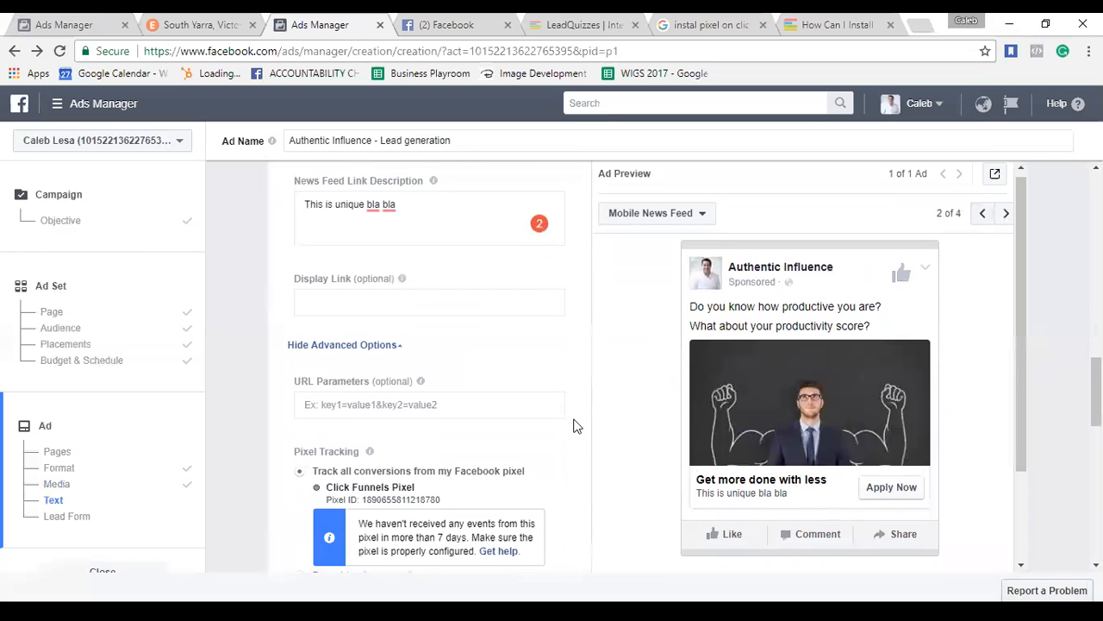
pyautogui.scroll(-2, 577, 426)
pyautogui.scroll(-2, 576, 425)
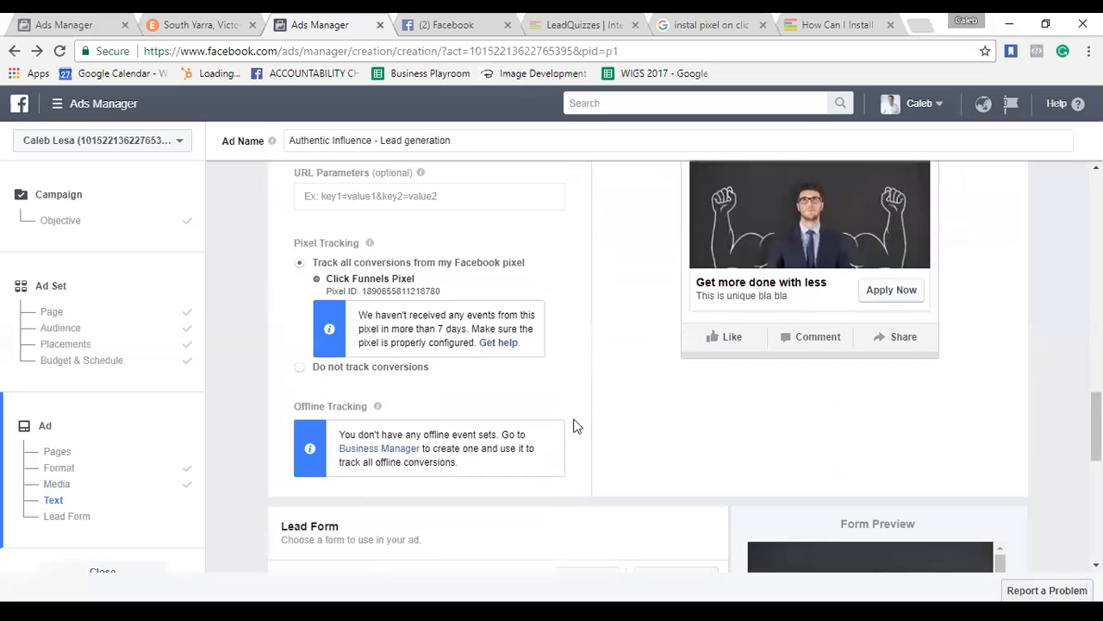
pyautogui.scroll(-1, 549, 466)
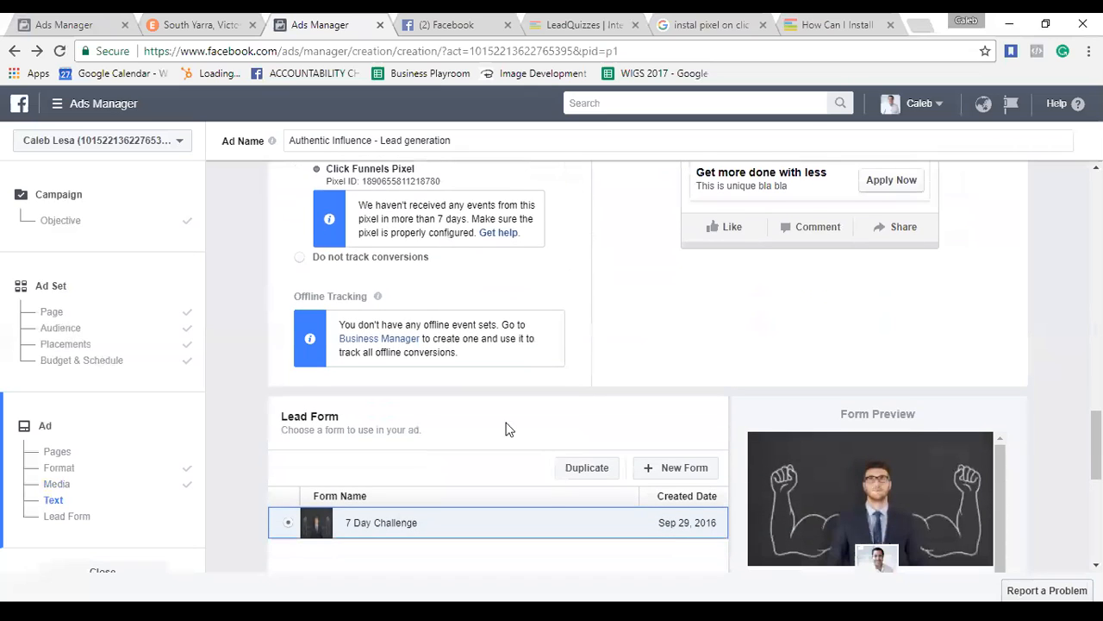
pyautogui.scroll(-4, 543, 476)
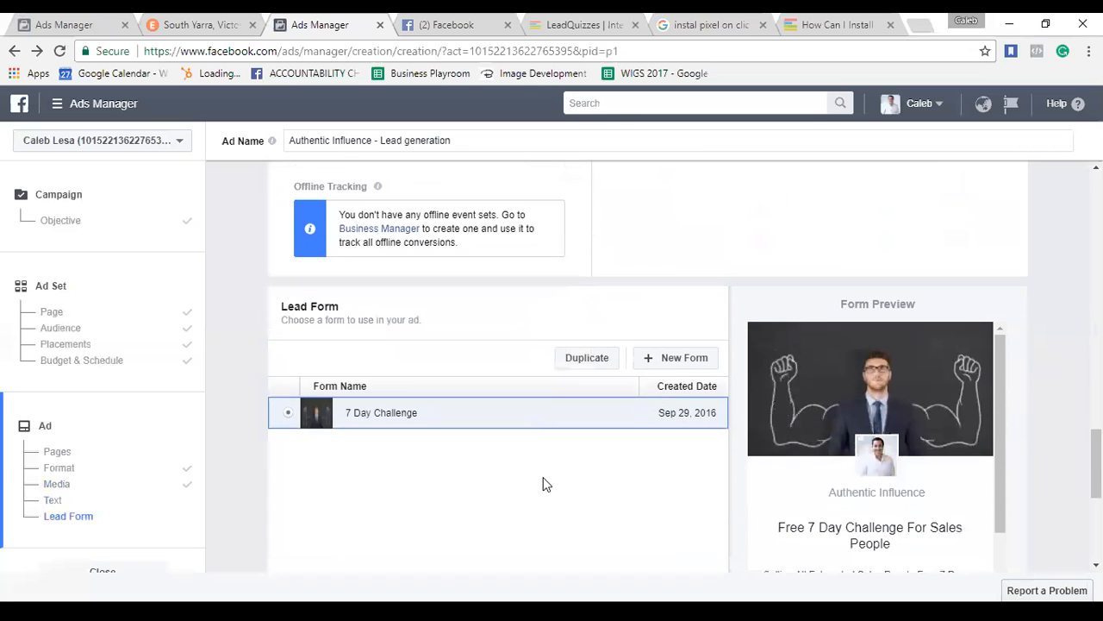
pyautogui.scroll(-1, 701, 413)
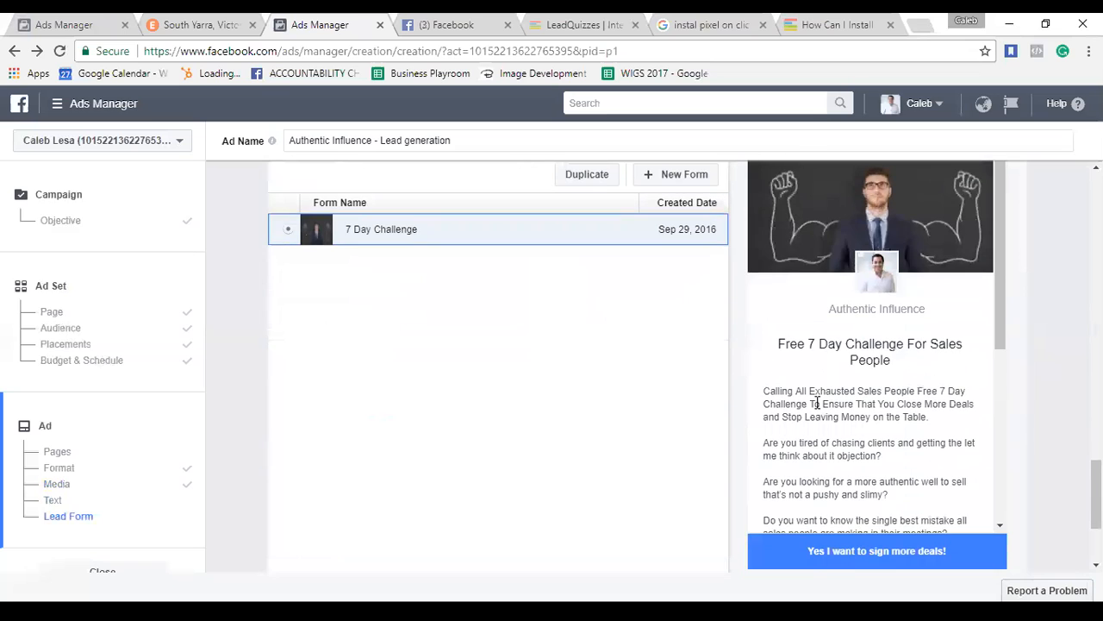
pyautogui.scroll(-5, 817, 403)
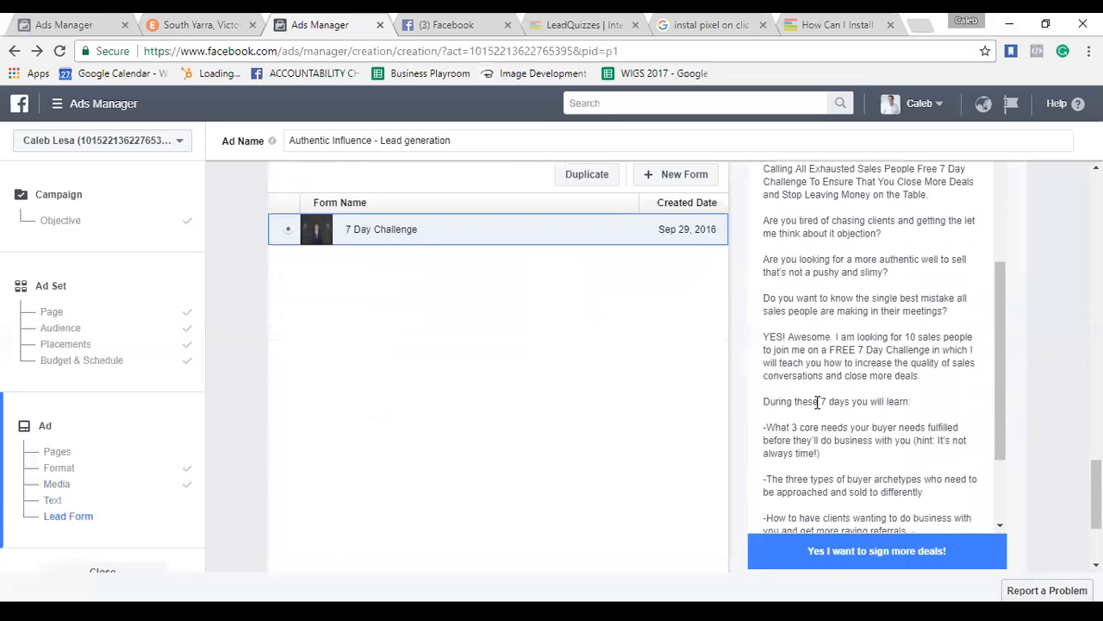
pyautogui.scroll(-4, 817, 403)
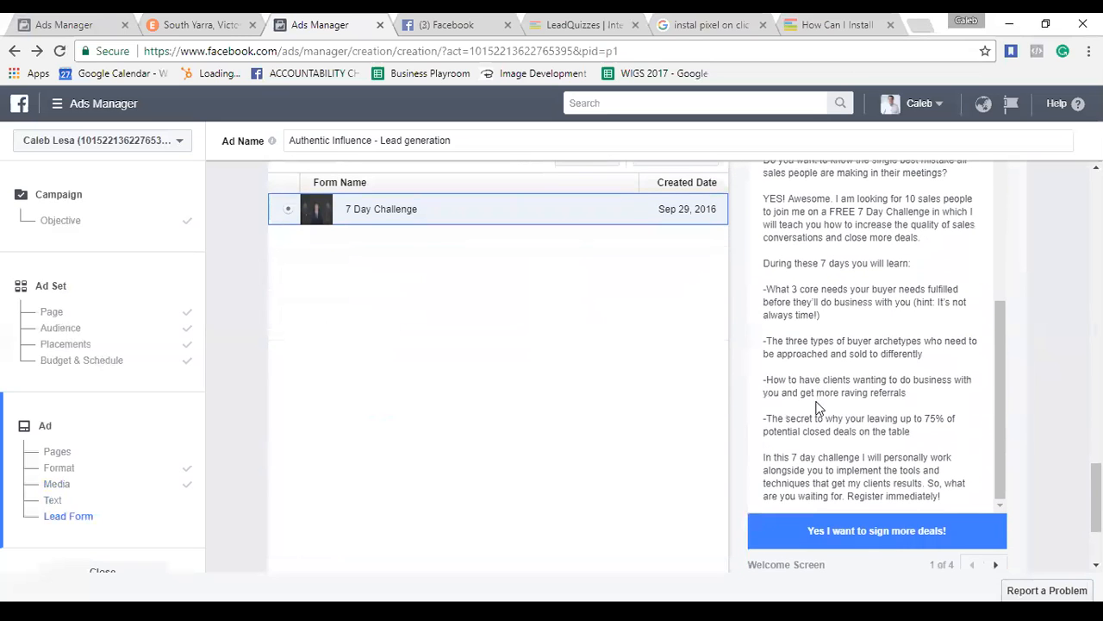
pyautogui.scroll(10, 818, 405)
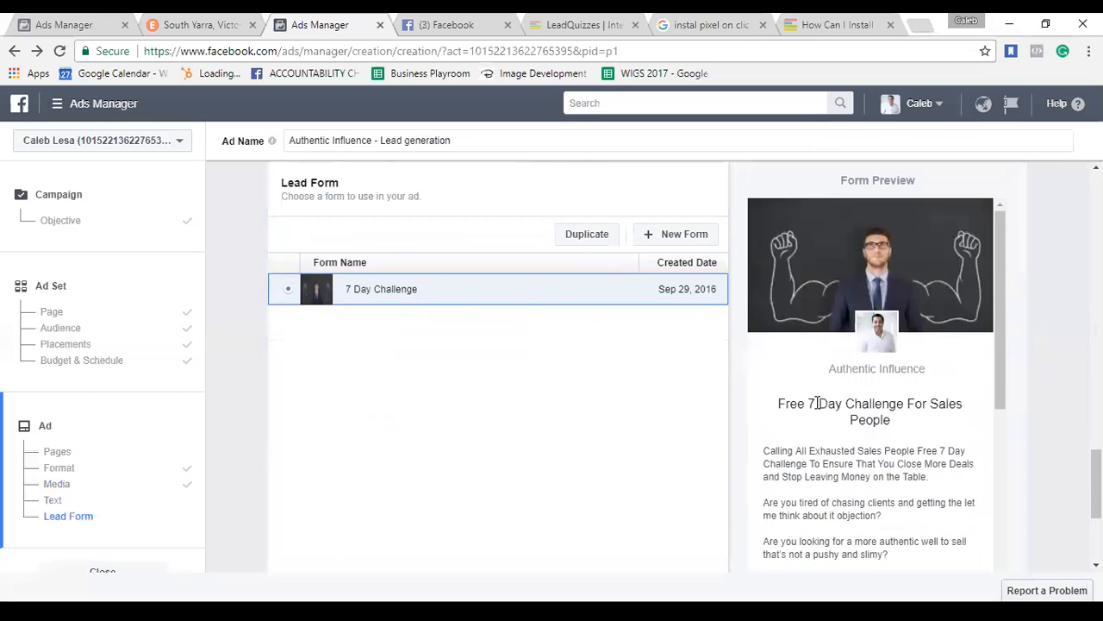
pyautogui.scroll(3, 817, 403)
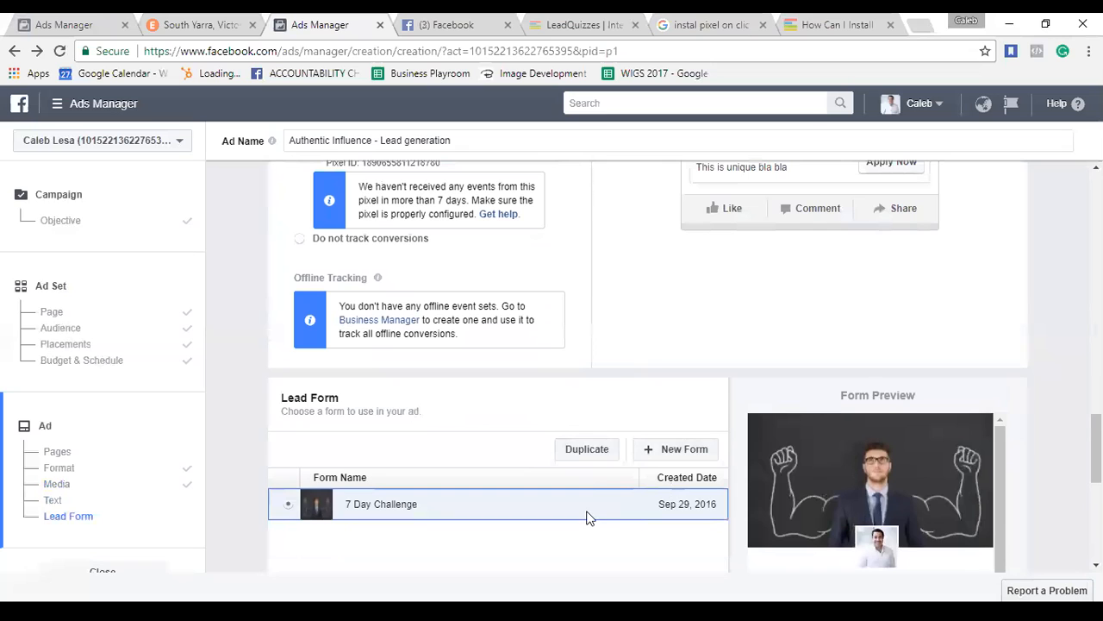
pyautogui.scroll(-5, 586, 517)
pyautogui.scroll(-2, 586, 517)
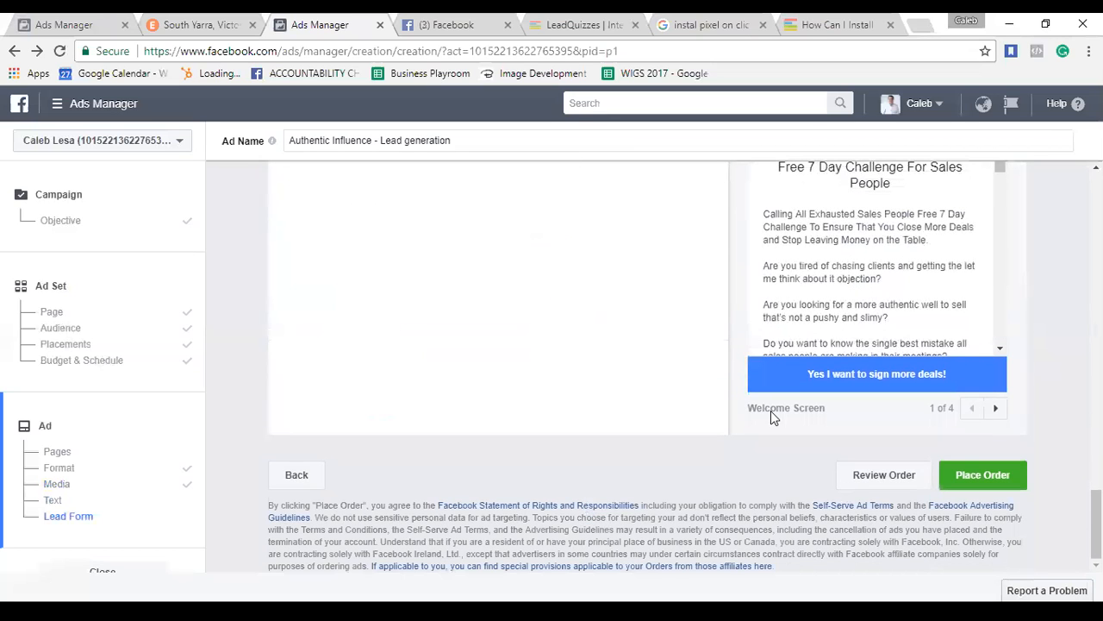
pyautogui.scroll(10, 967, 301)
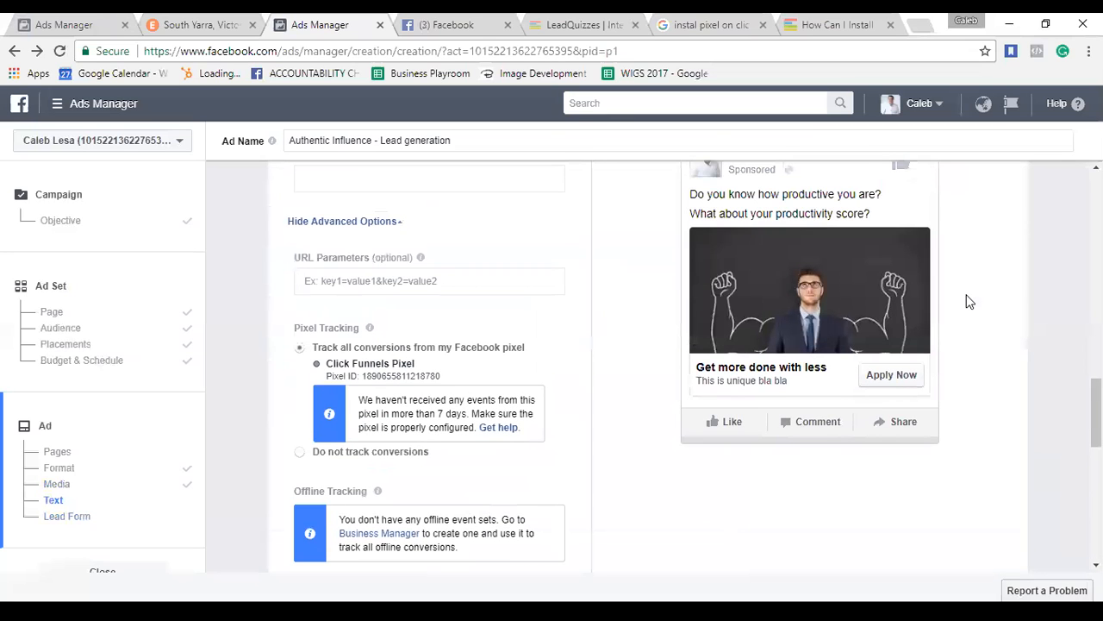
# Return to the campaign Objective settings to replace Lead generation with Conversions.
pyautogui.scroll(5, 967, 300)
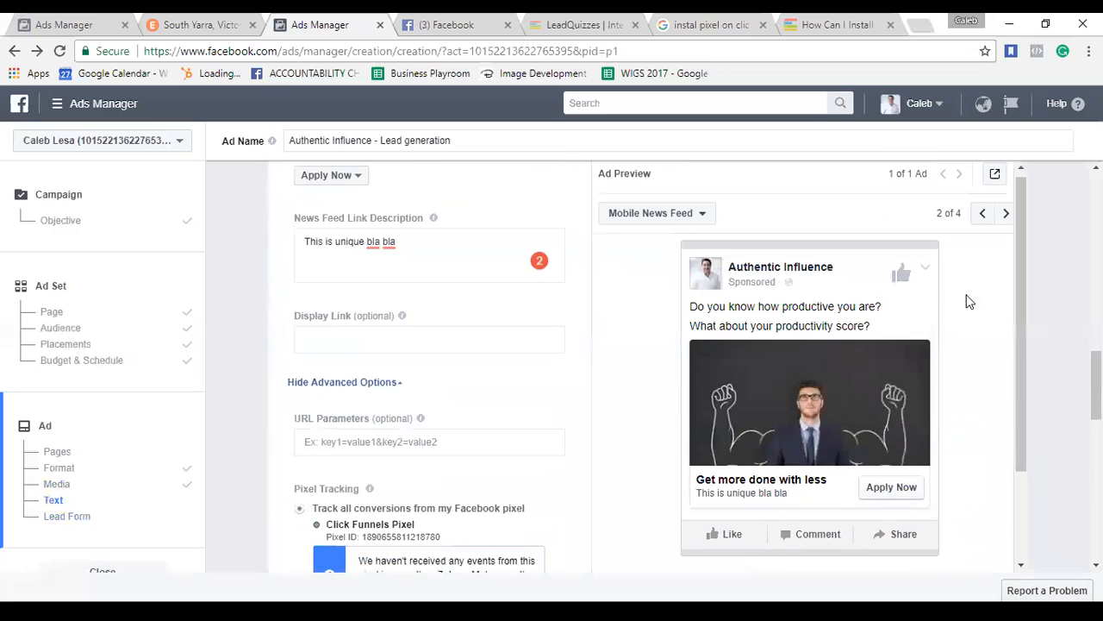
pyautogui.scroll(6, 966, 301)
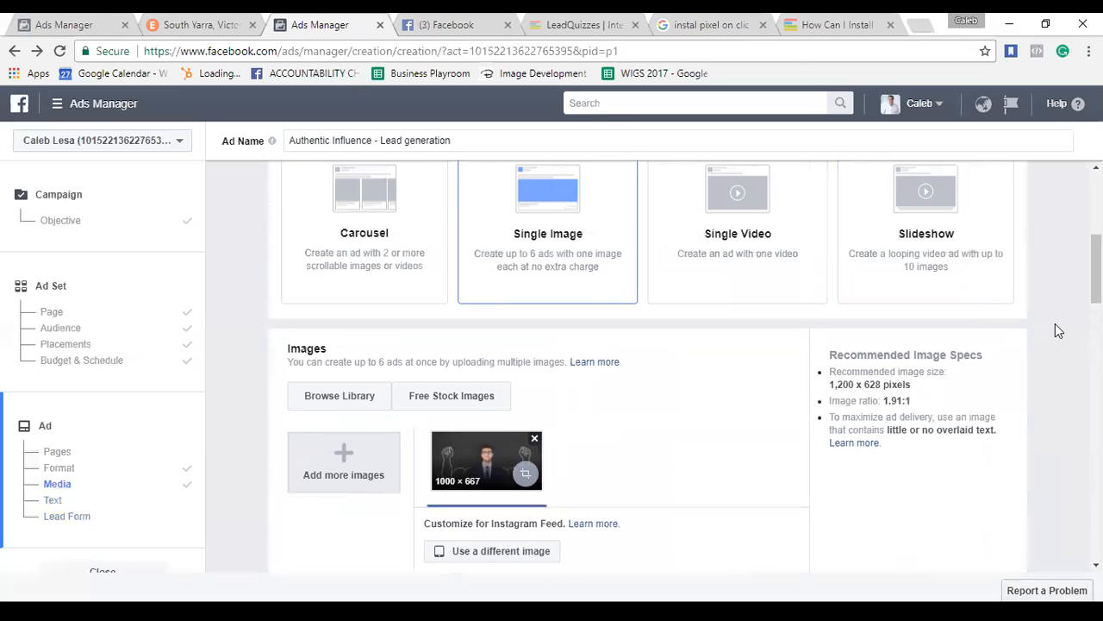
pyautogui.scroll(4, 1059, 331)
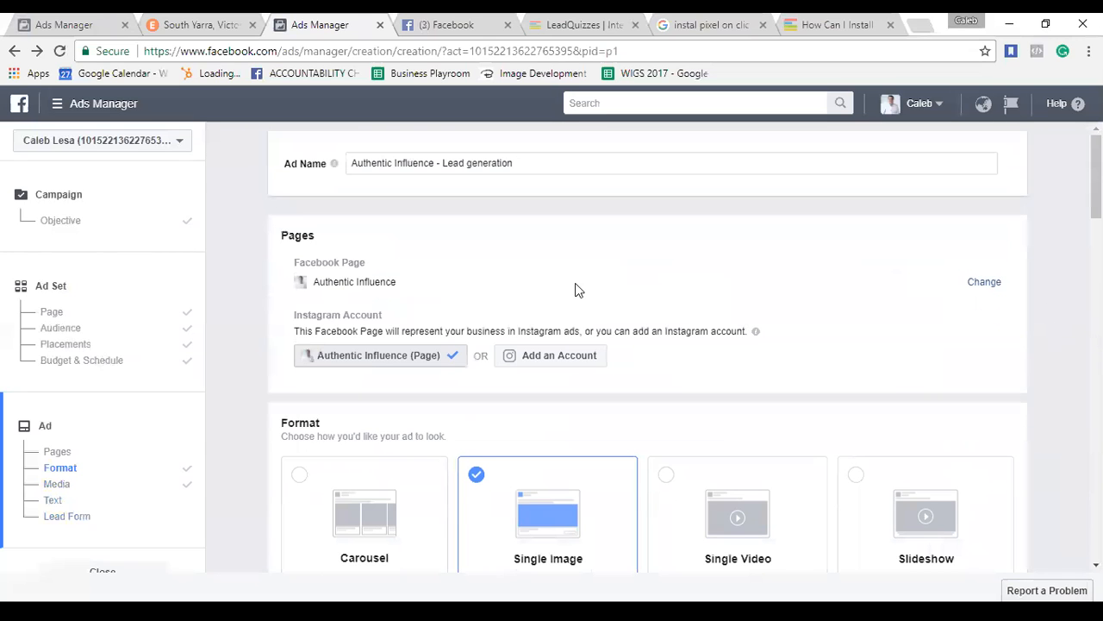
pyautogui.click(70, 221)
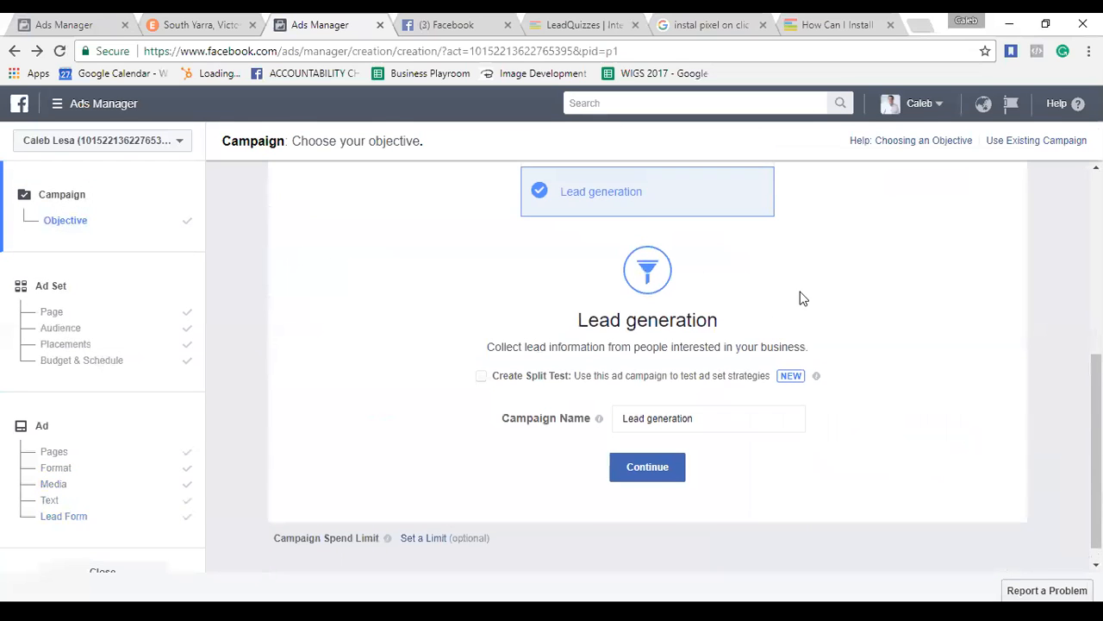
pyautogui.scroll(3, 853, 286)
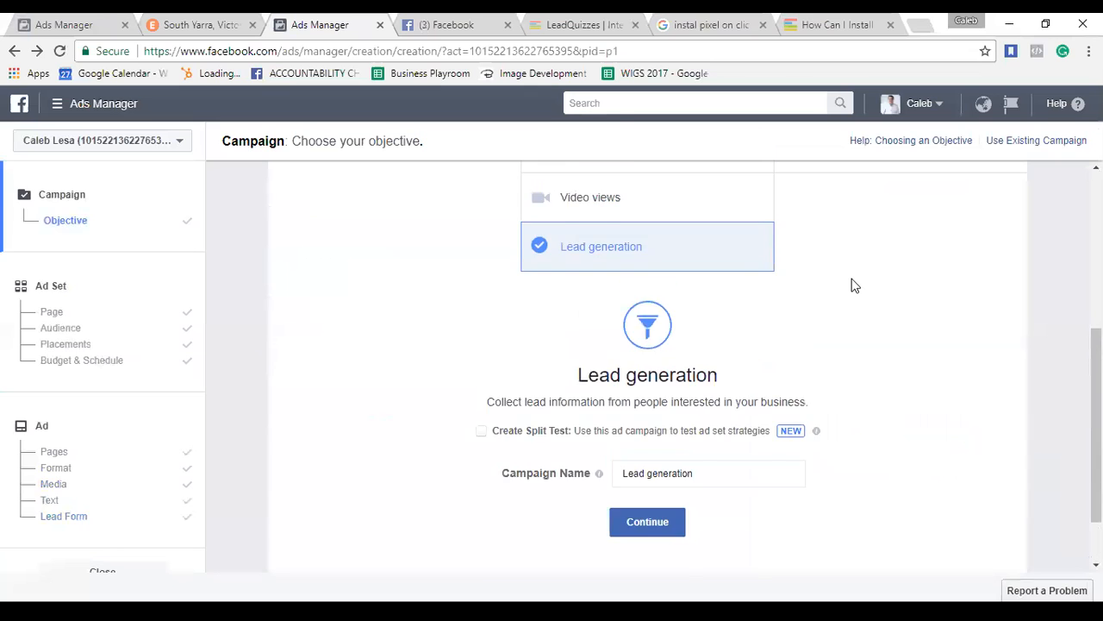
pyautogui.scroll(2, 854, 286)
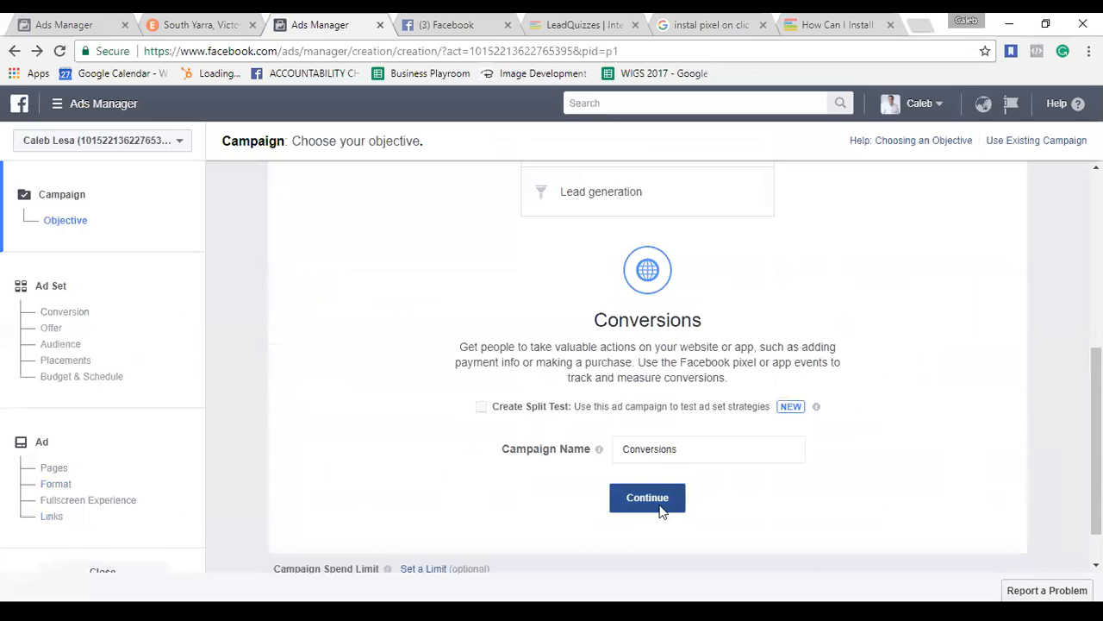
# Set the ad set's conversion event to 'Lead from Facebook ad's', keeping the $20.00 daily budget.
pyautogui.click(660, 505)
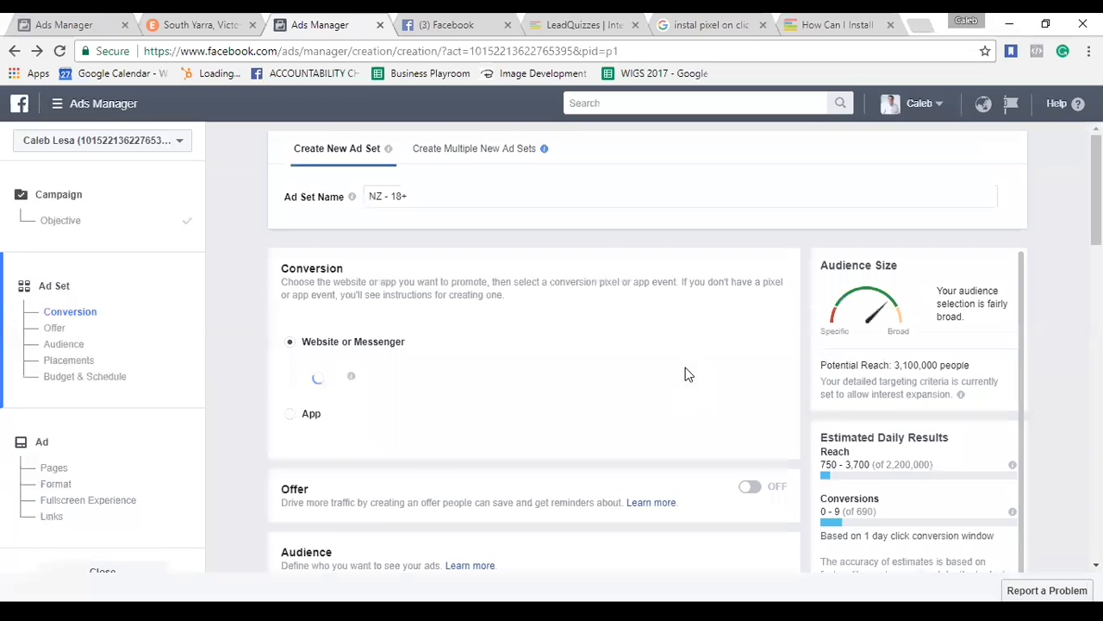
pyautogui.click(551, 382)
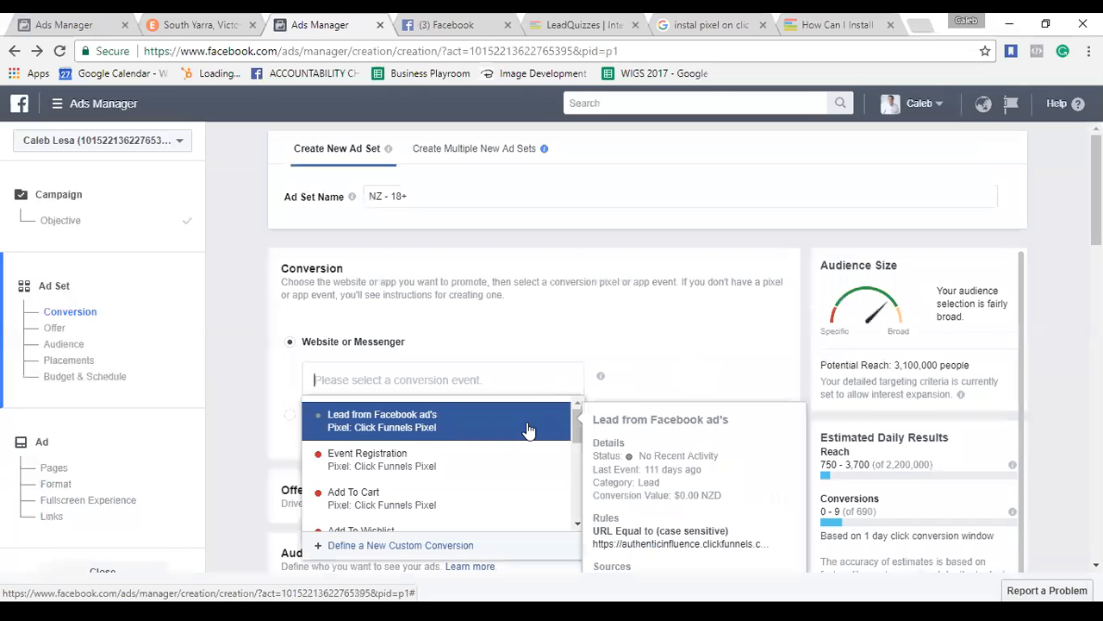
pyautogui.click(524, 432)
pyautogui.scroll(-1, 677, 353)
pyautogui.scroll(-4, 677, 353)
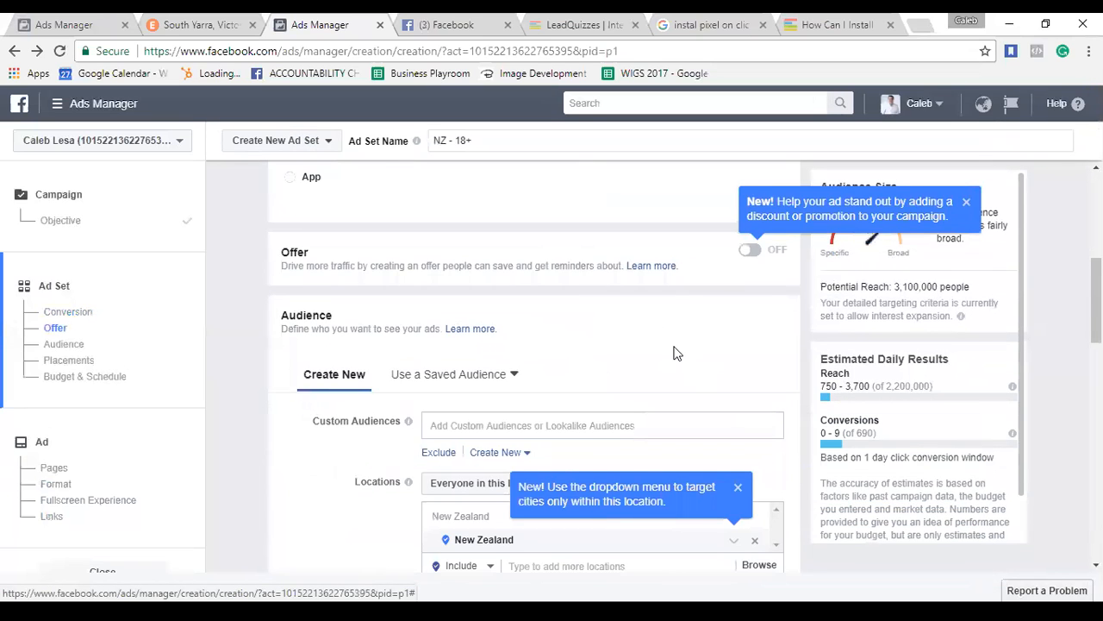
pyautogui.scroll(-2, 675, 354)
pyautogui.scroll(-5, 665, 453)
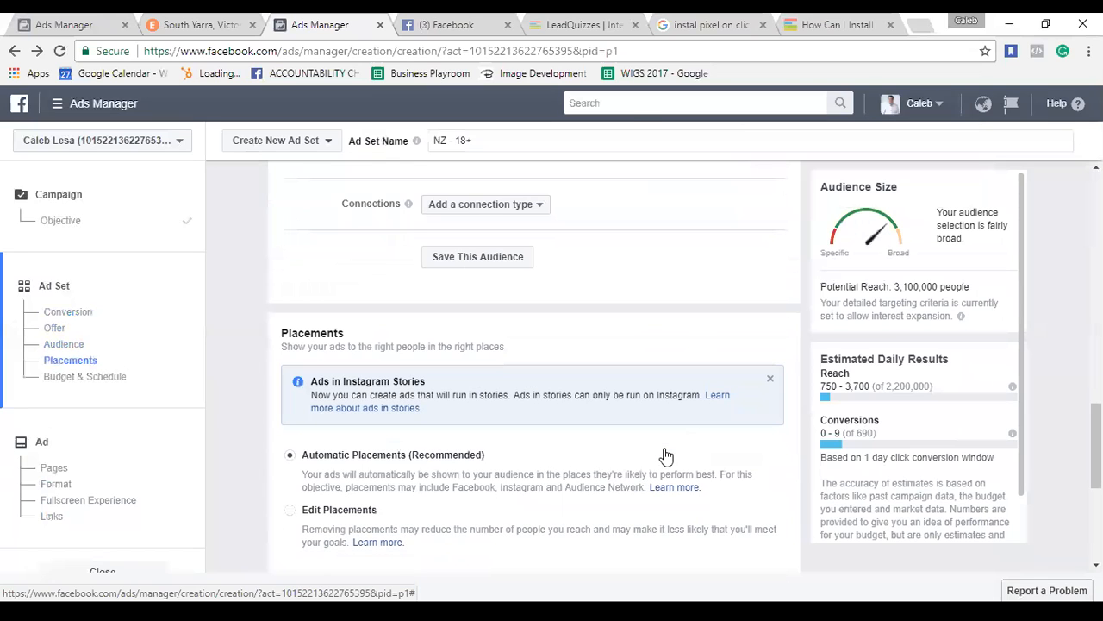
pyautogui.scroll(-3, 665, 455)
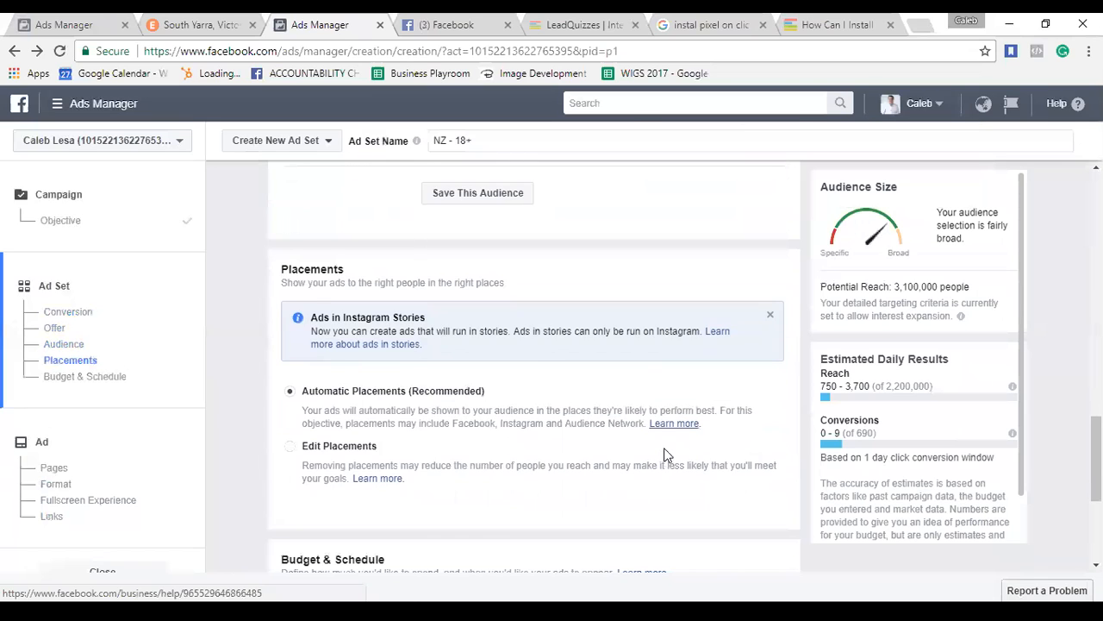
pyautogui.scroll(-1, 665, 454)
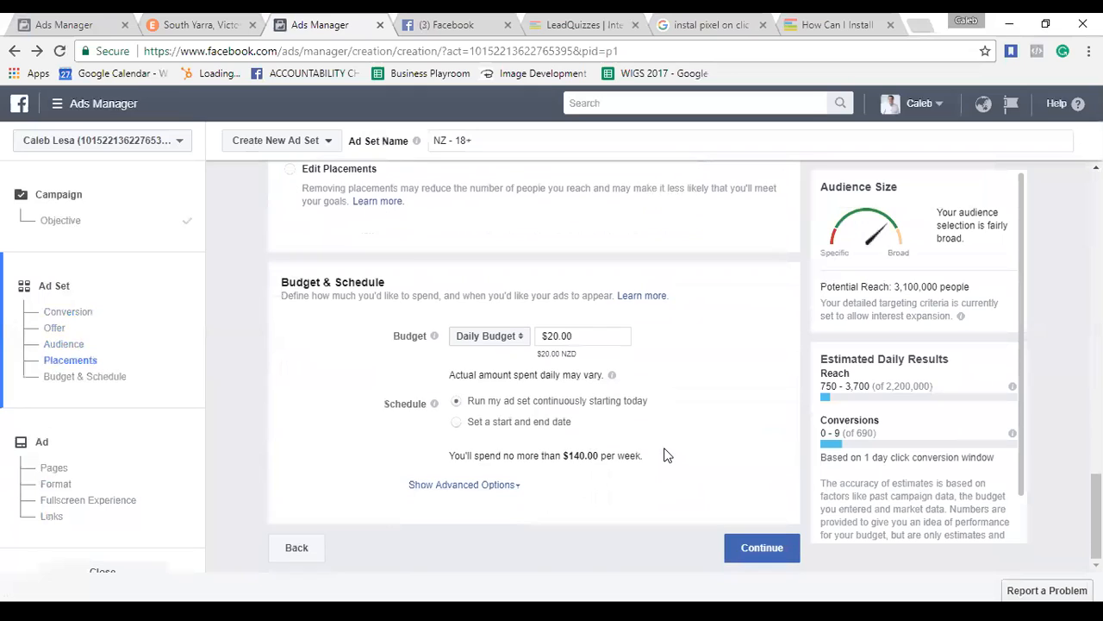
pyautogui.click(97, 384)
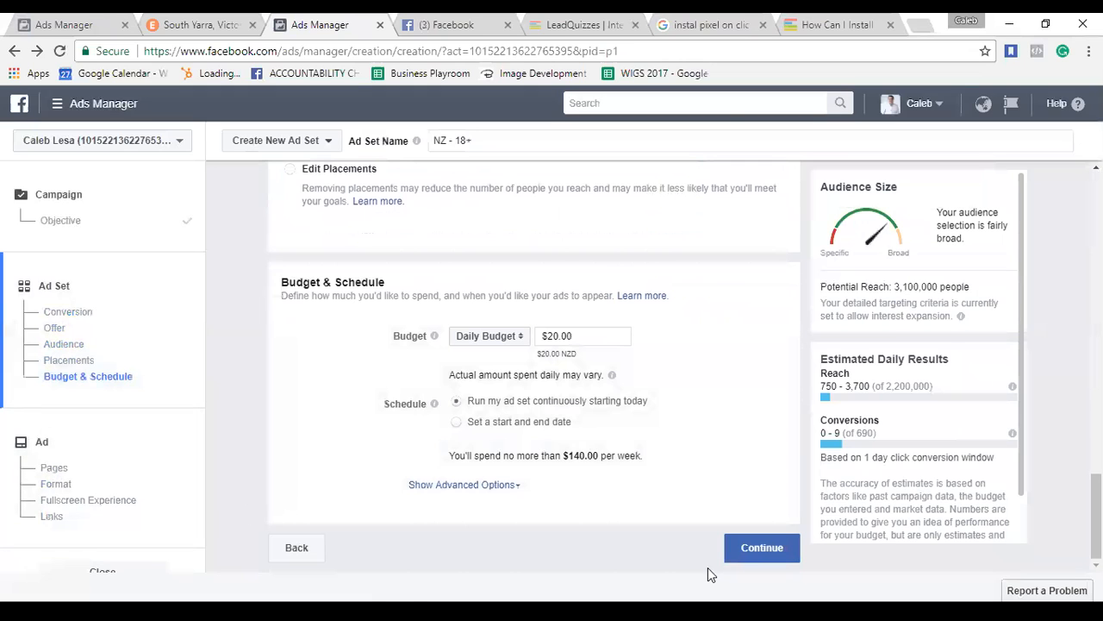
# Advance to the 'Default name - Conversions' ad and review its format, Page and Links fields.
pyautogui.click(756, 547)
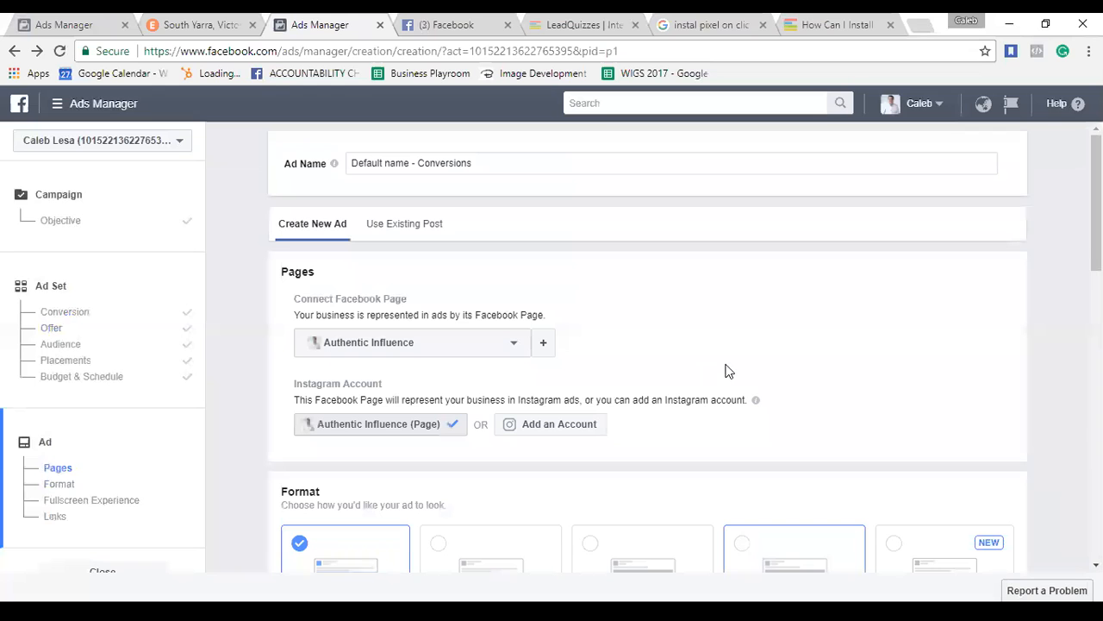
pyautogui.scroll(-2, 707, 402)
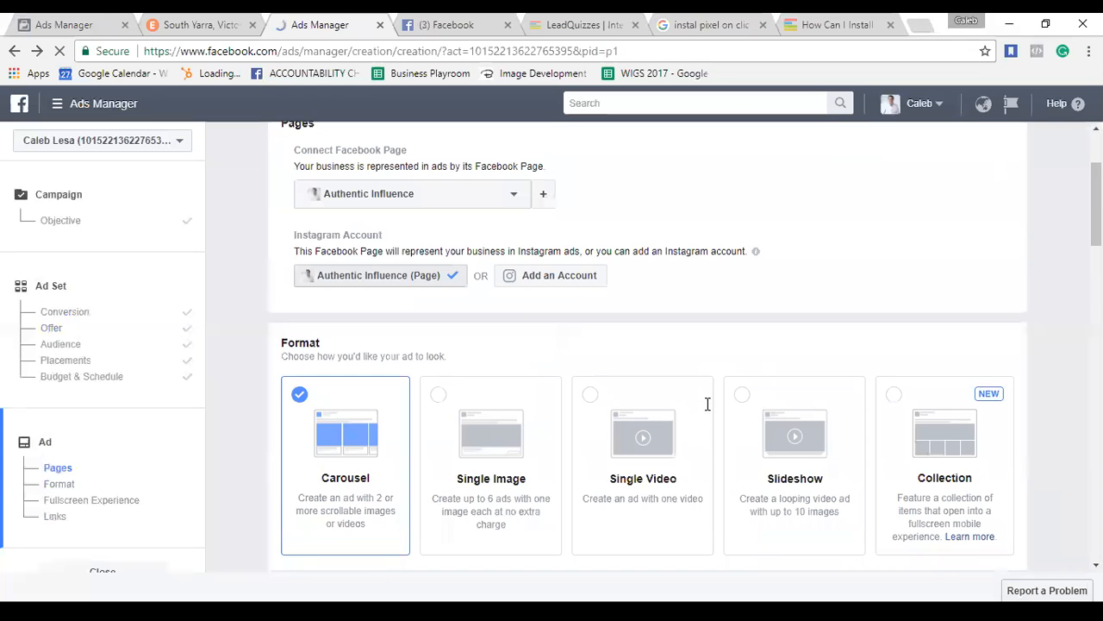
pyautogui.scroll(-2, 646, 474)
pyautogui.scroll(-1, 647, 477)
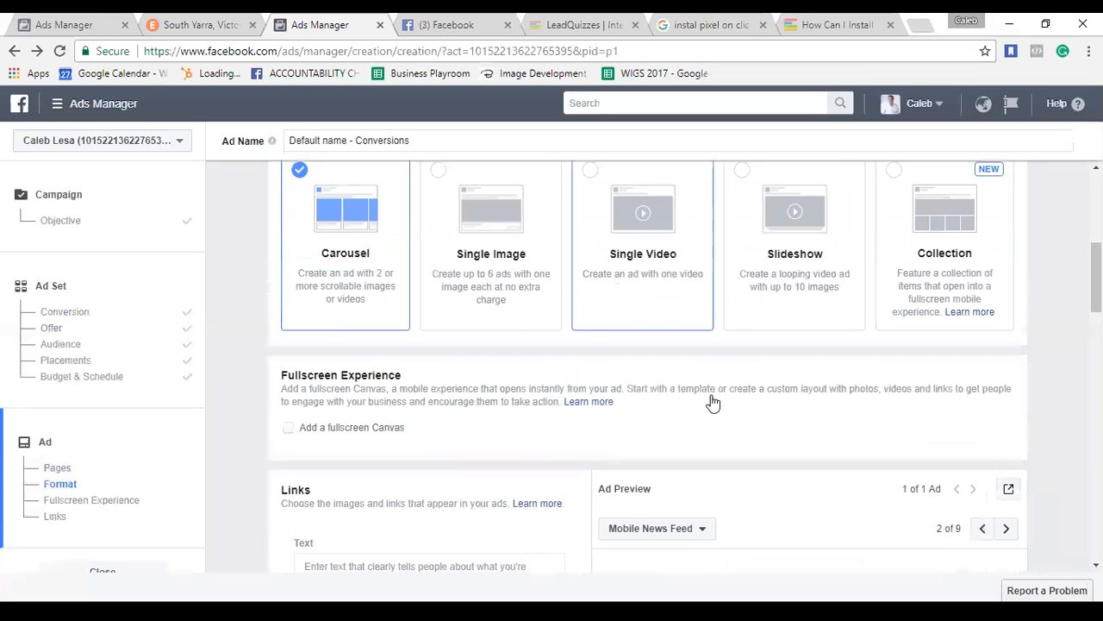
pyautogui.scroll(-2, 714, 403)
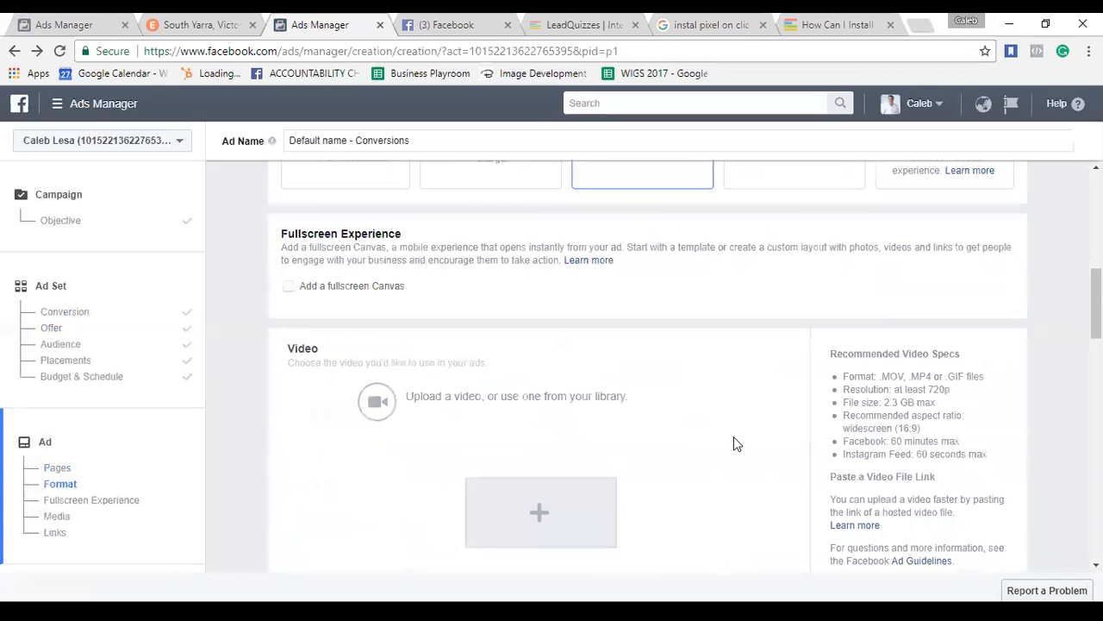
pyautogui.scroll(-4, 738, 418)
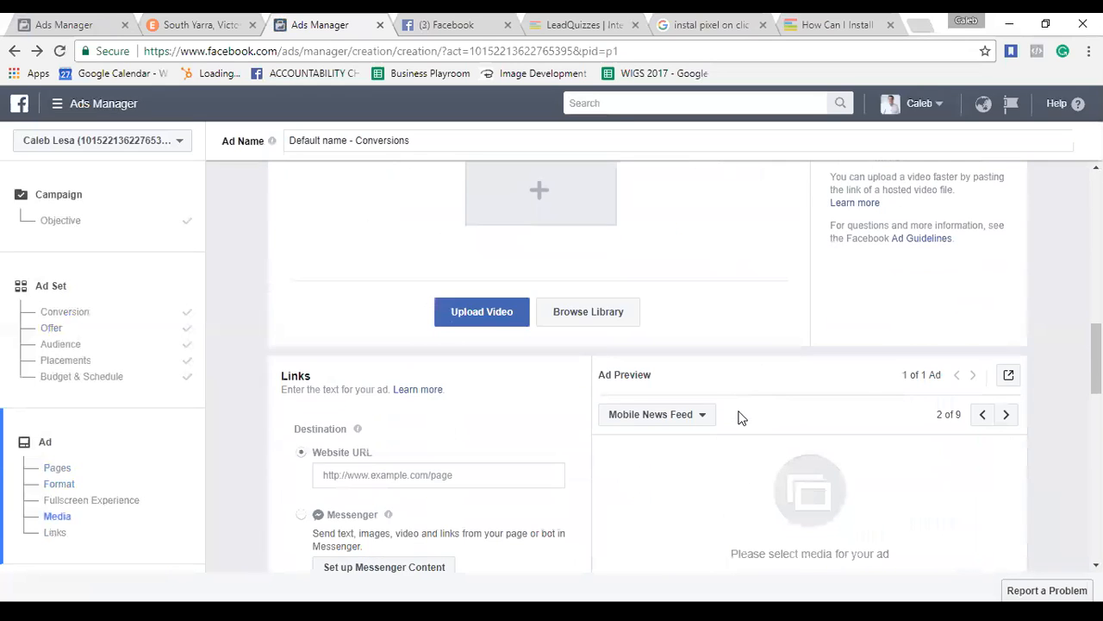
pyautogui.scroll(-3, 708, 390)
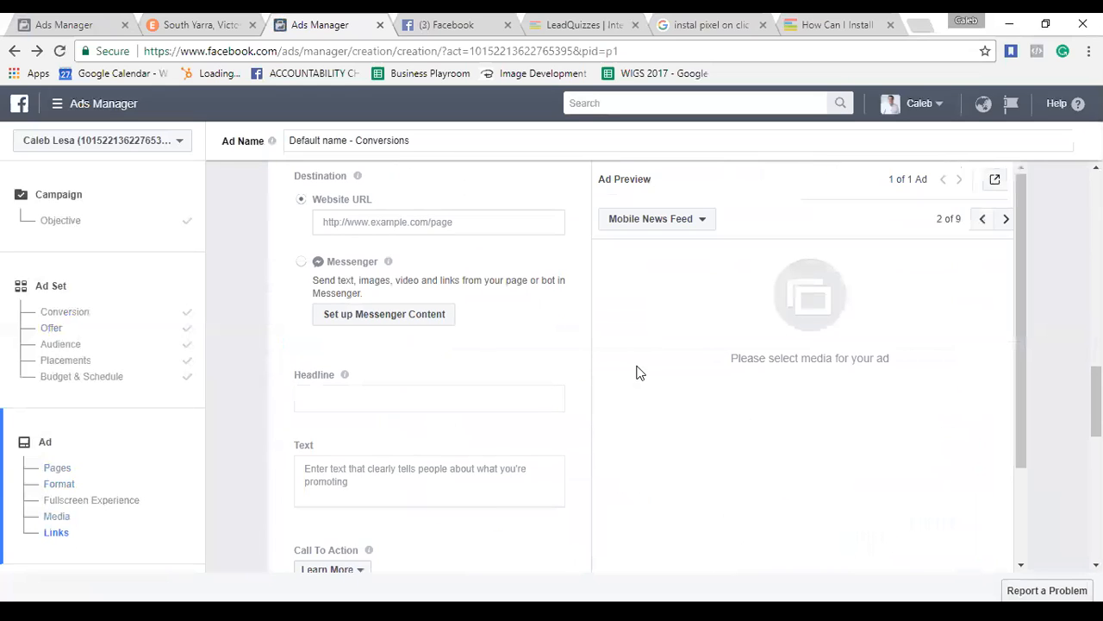
pyautogui.scroll(2, 636, 372)
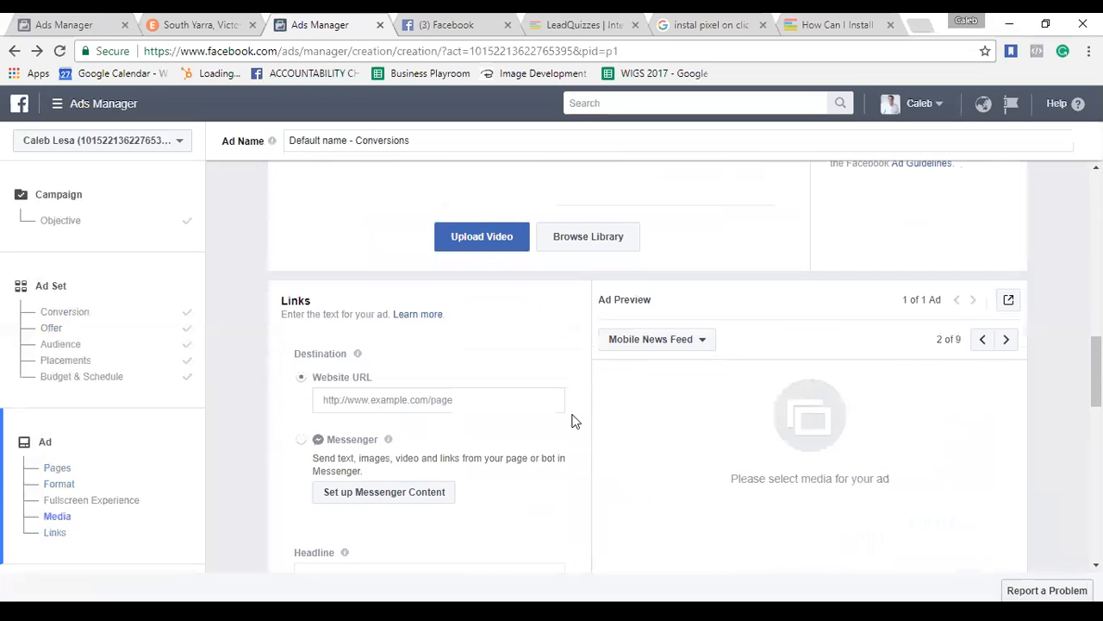
pyautogui.rightClick(521, 336)
pyautogui.click(455, 354)
pyautogui.scroll(-3, 495, 439)
pyautogui.scroll(-3, 496, 439)
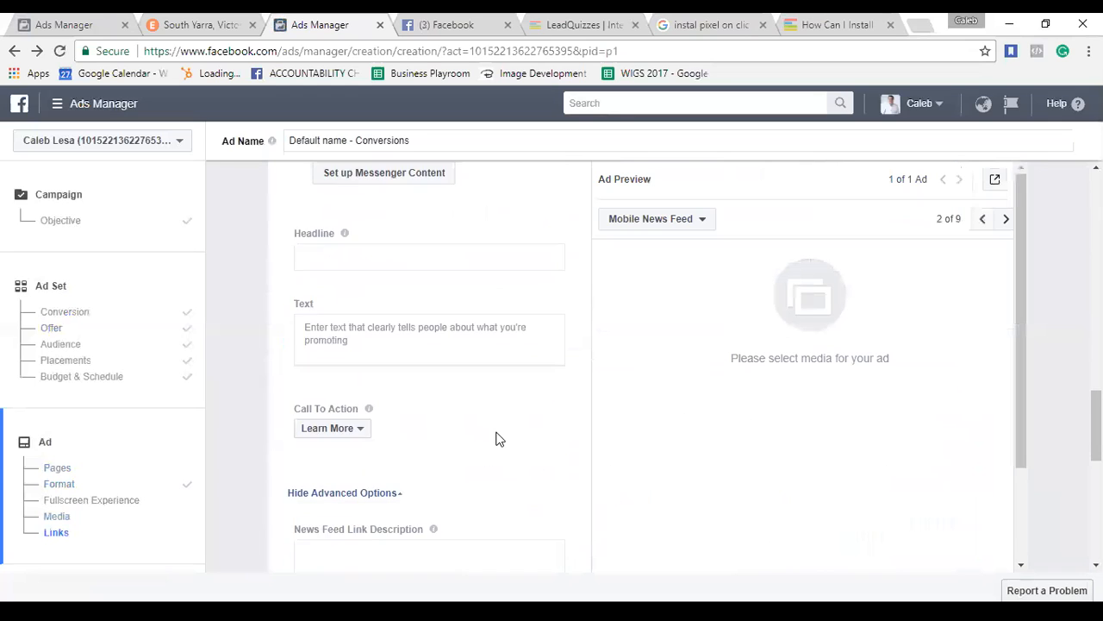
pyautogui.scroll(-5, 497, 435)
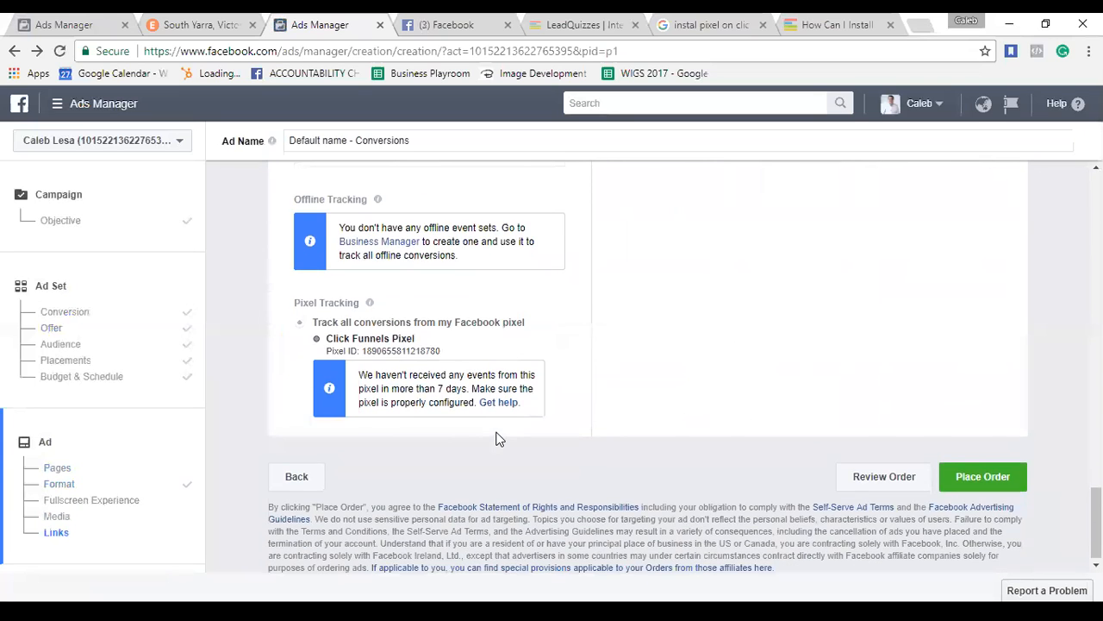
pyautogui.scroll(10, 495, 439)
pyautogui.scroll(5, 496, 438)
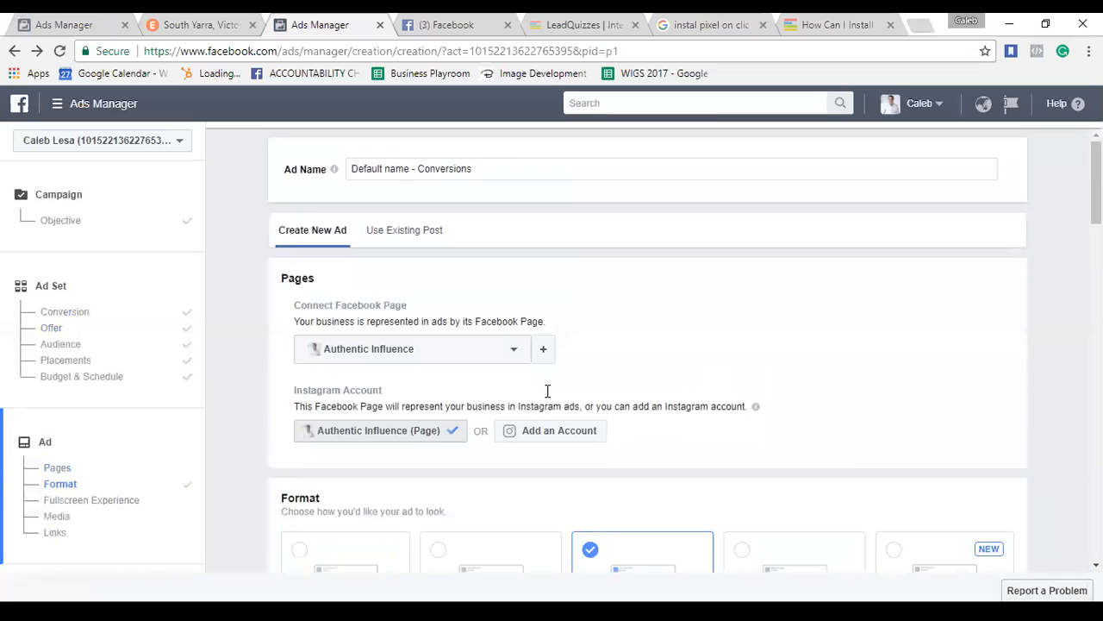
pyautogui.click(57, 220)
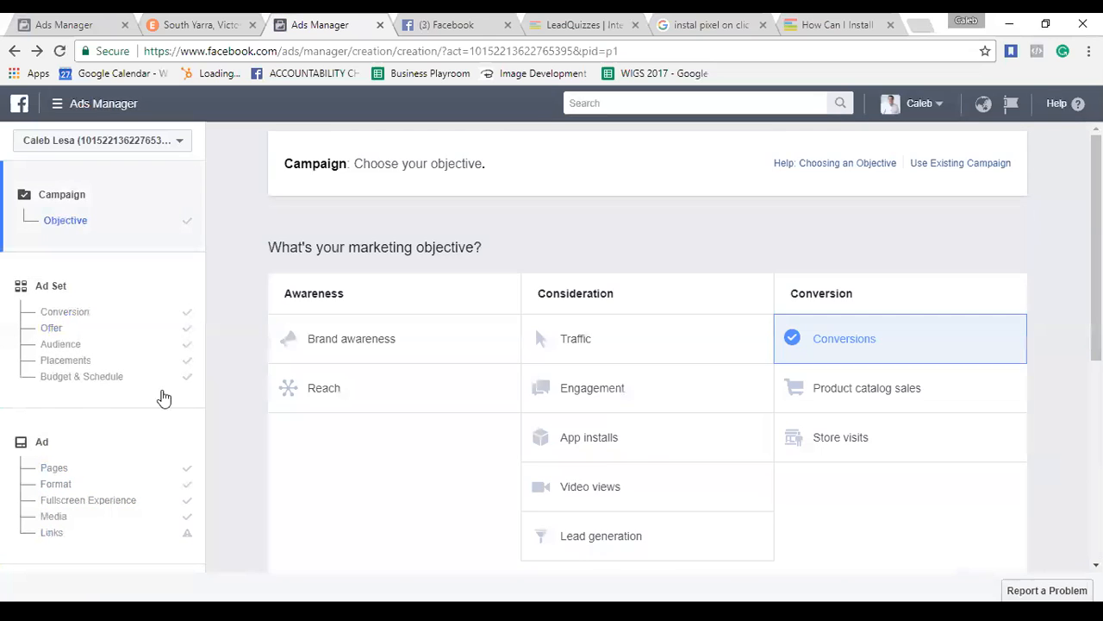
pyautogui.scroll(4, 728, 312)
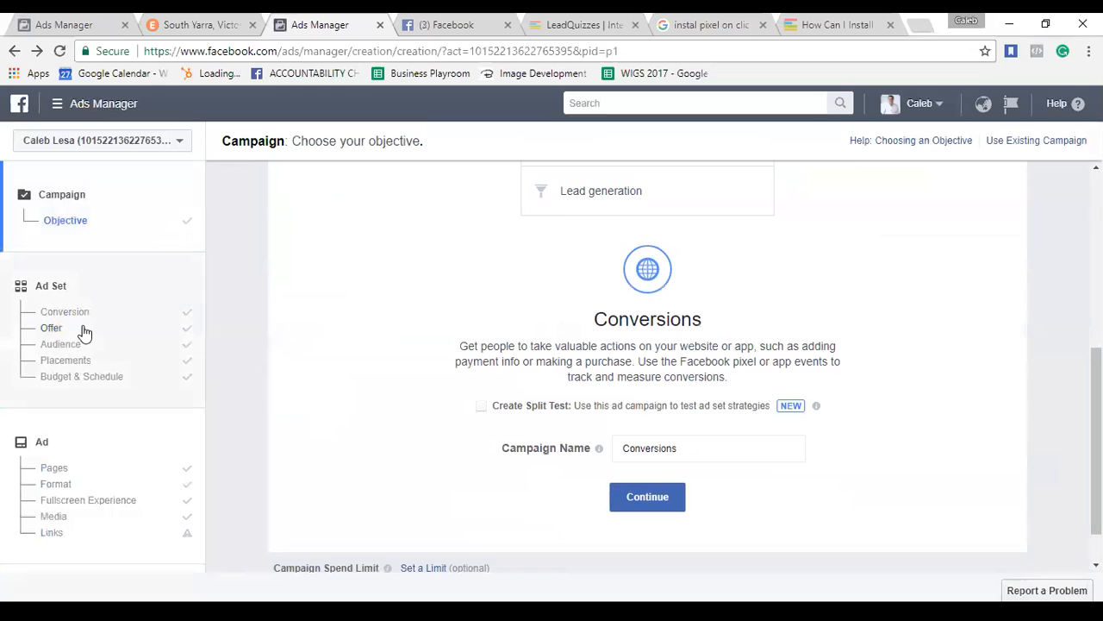
pyautogui.click(75, 315)
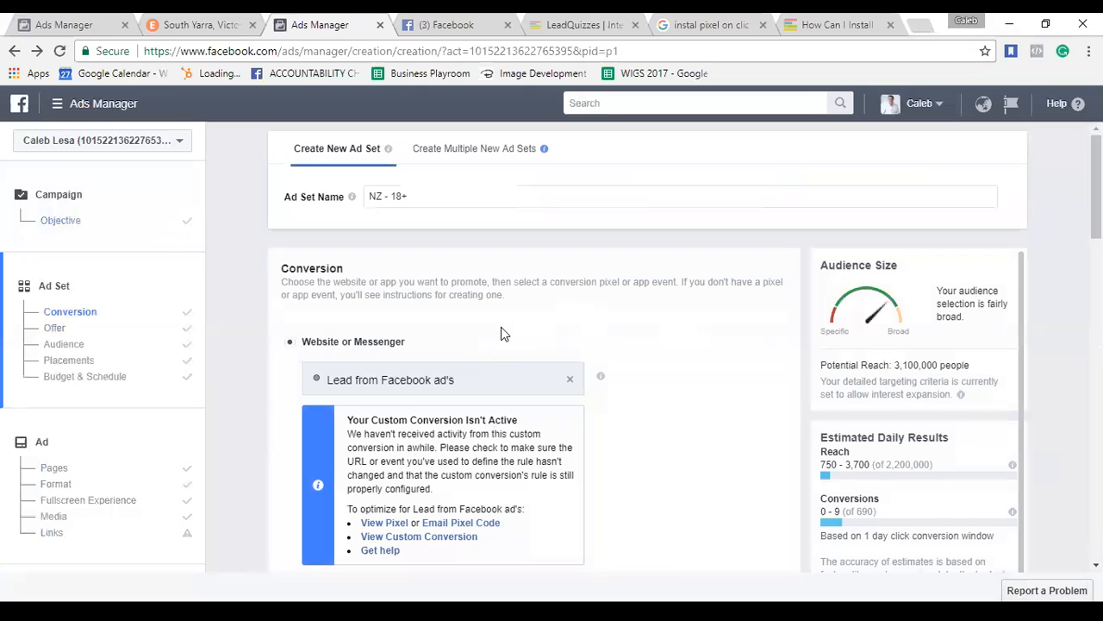
pyautogui.click(444, 195)
pyautogui.hotkey('shift', 'Left')
pyautogui.scroll(-1, 652, 343)
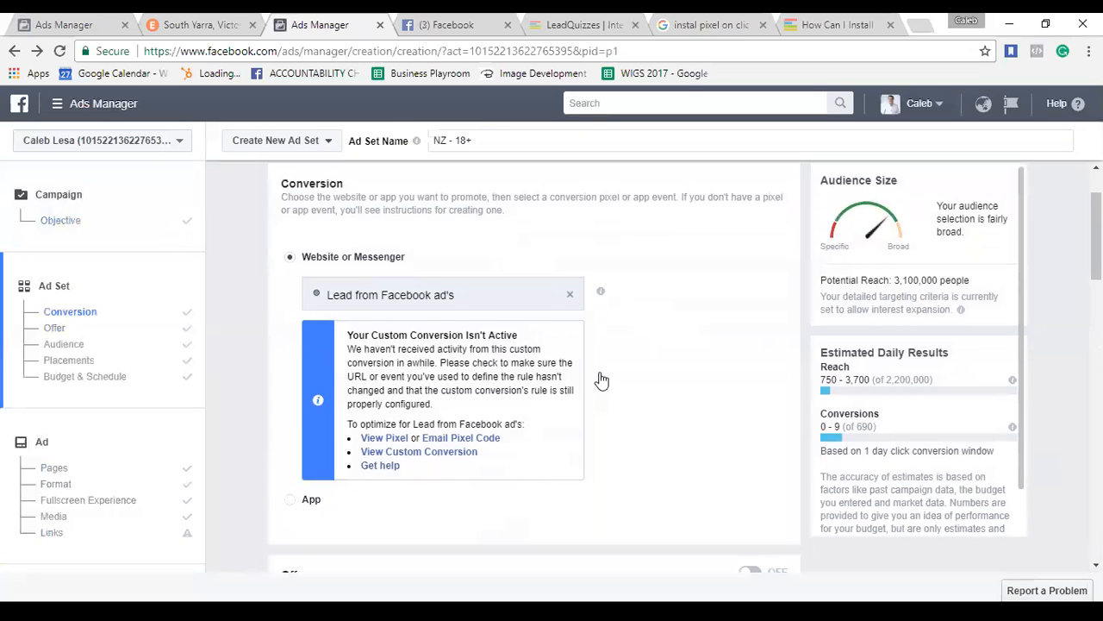
# Clear the selected event from the Conversion event field.
pyautogui.click(569, 295)
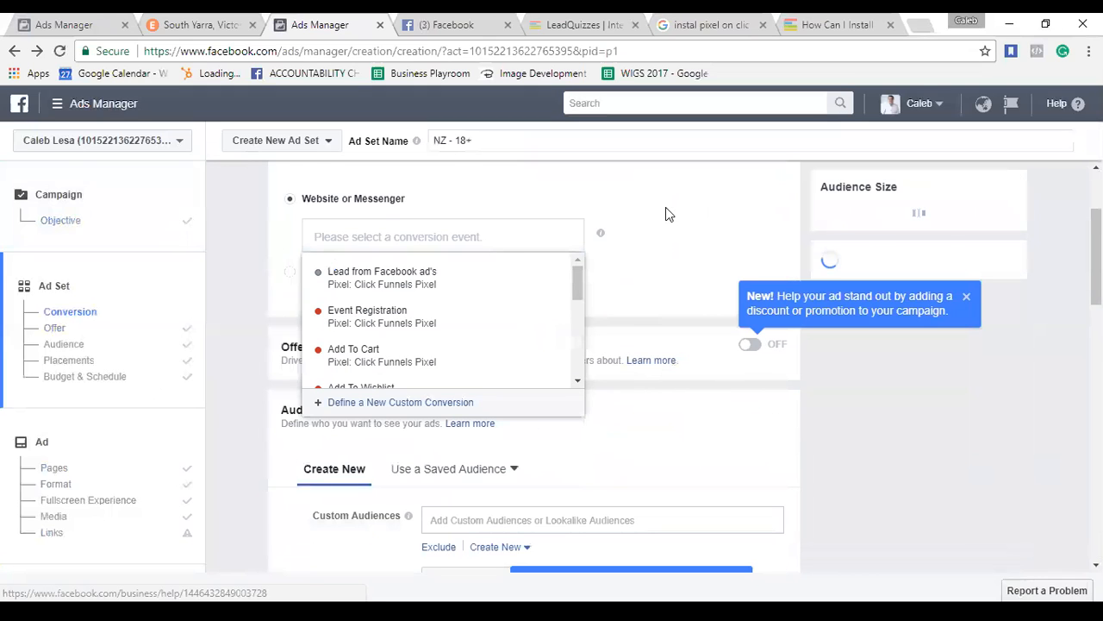
pyautogui.click(666, 207)
pyautogui.click(463, 241)
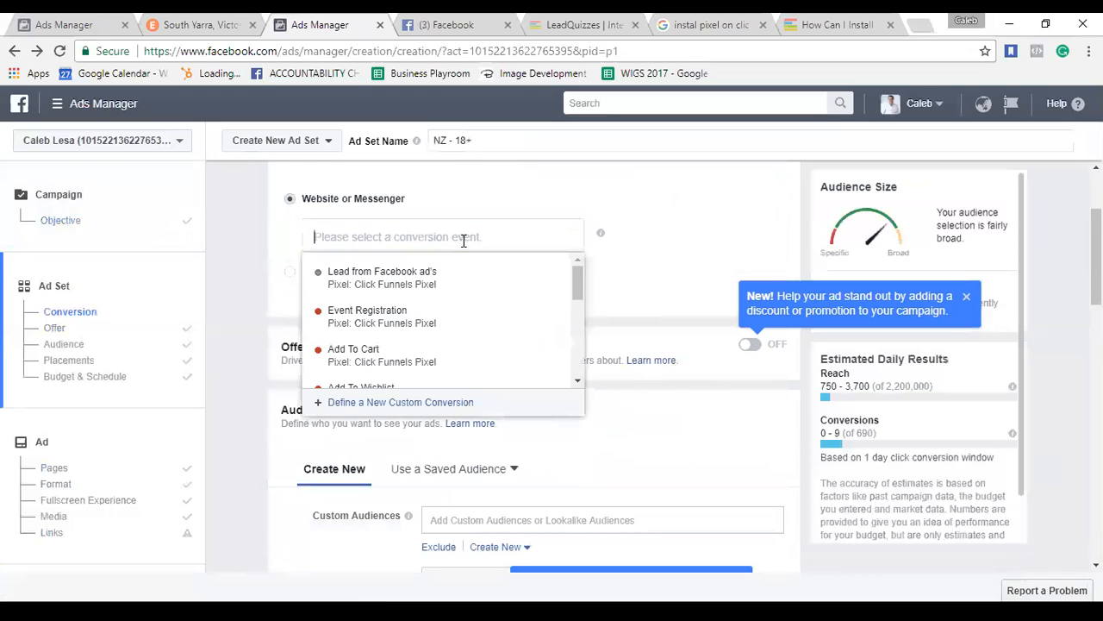
pyautogui.click(707, 218)
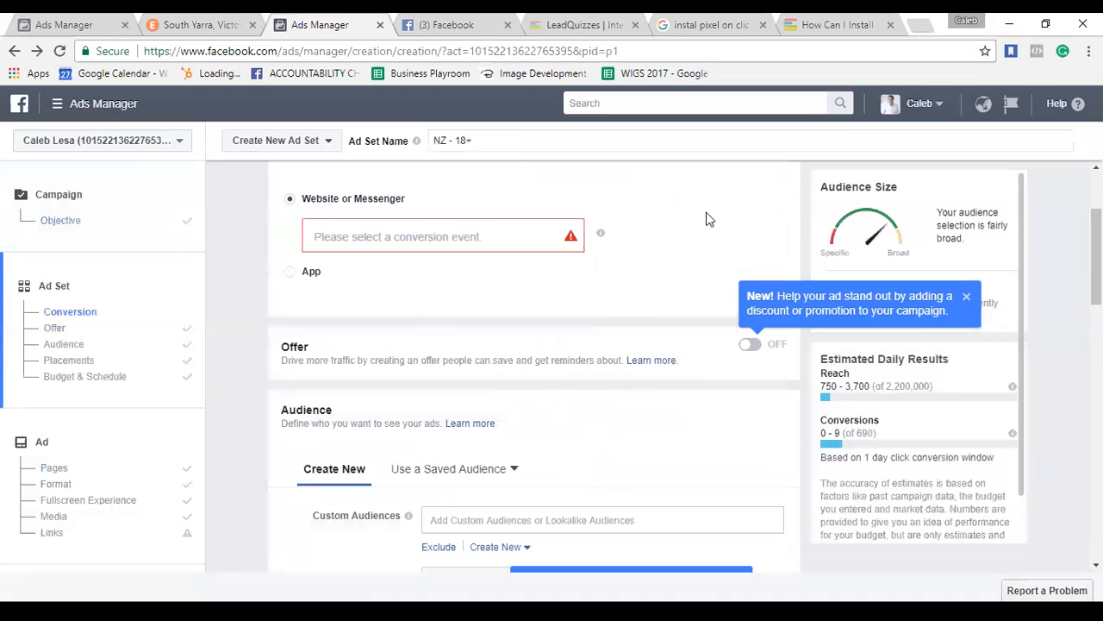
# Review the Audience and Budget & Schedule sections, dismissing the location targeting tip.
pyautogui.scroll(-1, 606, 393)
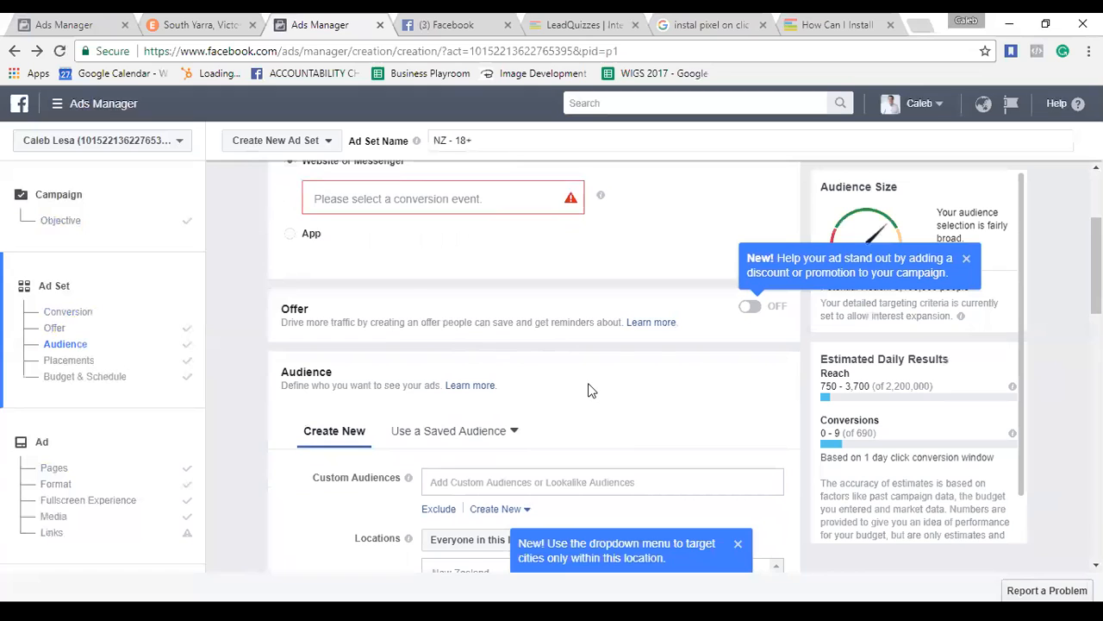
pyautogui.scroll(-1, 589, 391)
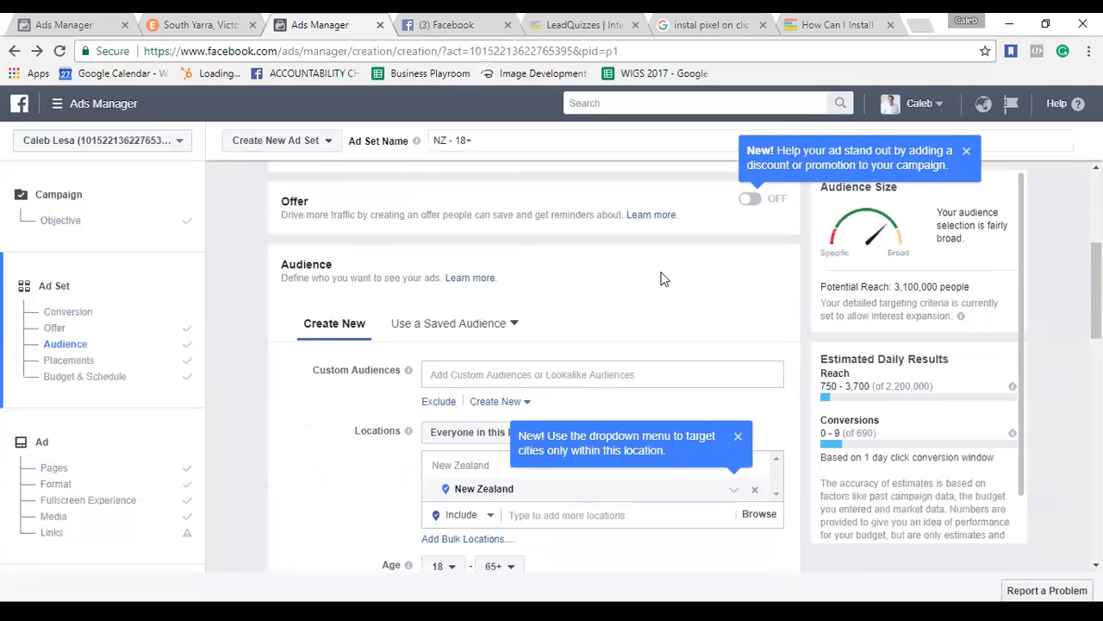
pyautogui.scroll(1, 690, 267)
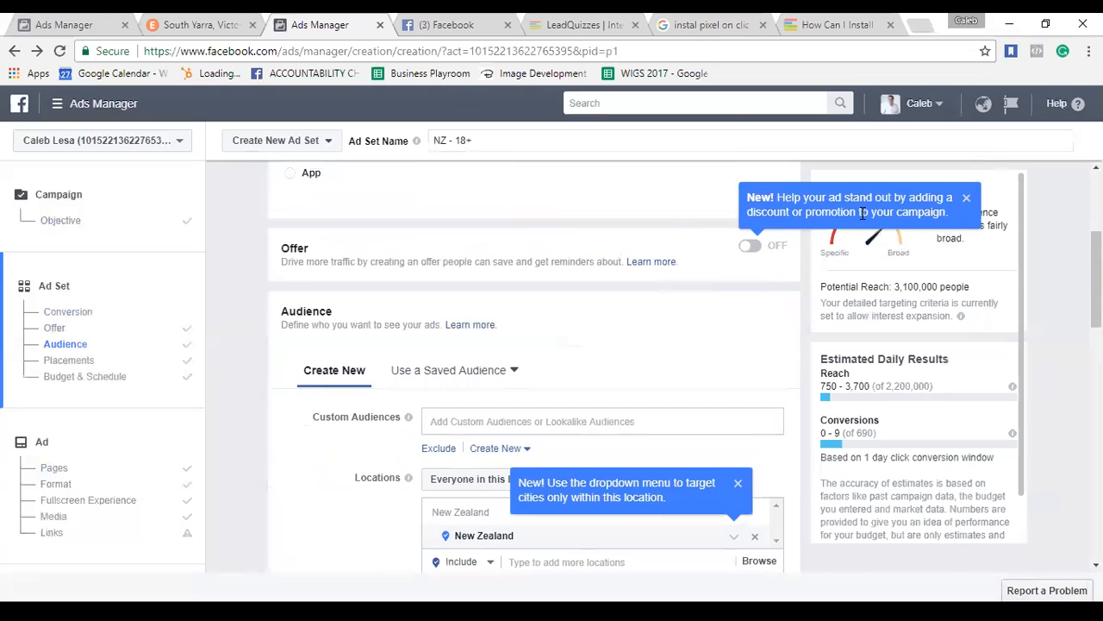
pyautogui.scroll(-1, 617, 339)
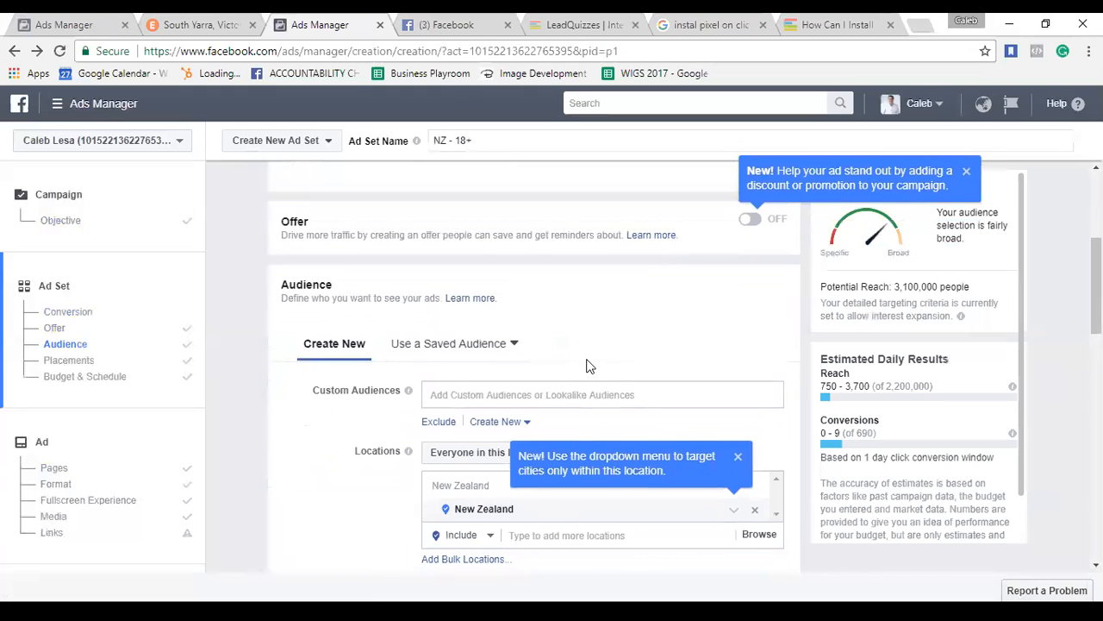
pyautogui.scroll(-1, 586, 366)
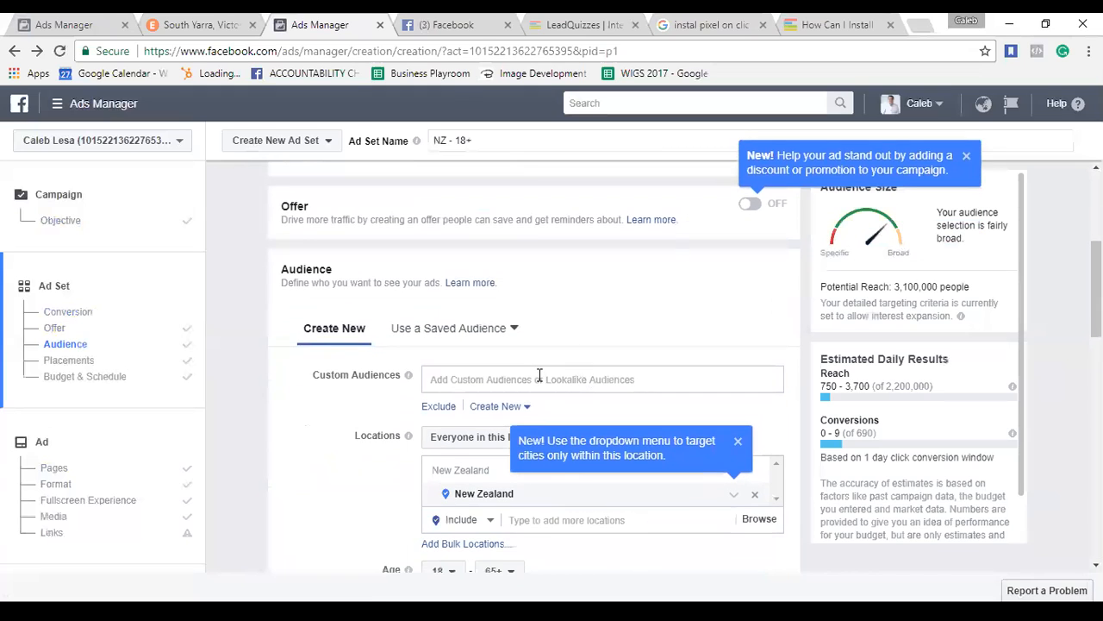
pyautogui.click(738, 441)
pyautogui.scroll(-2, 673, 468)
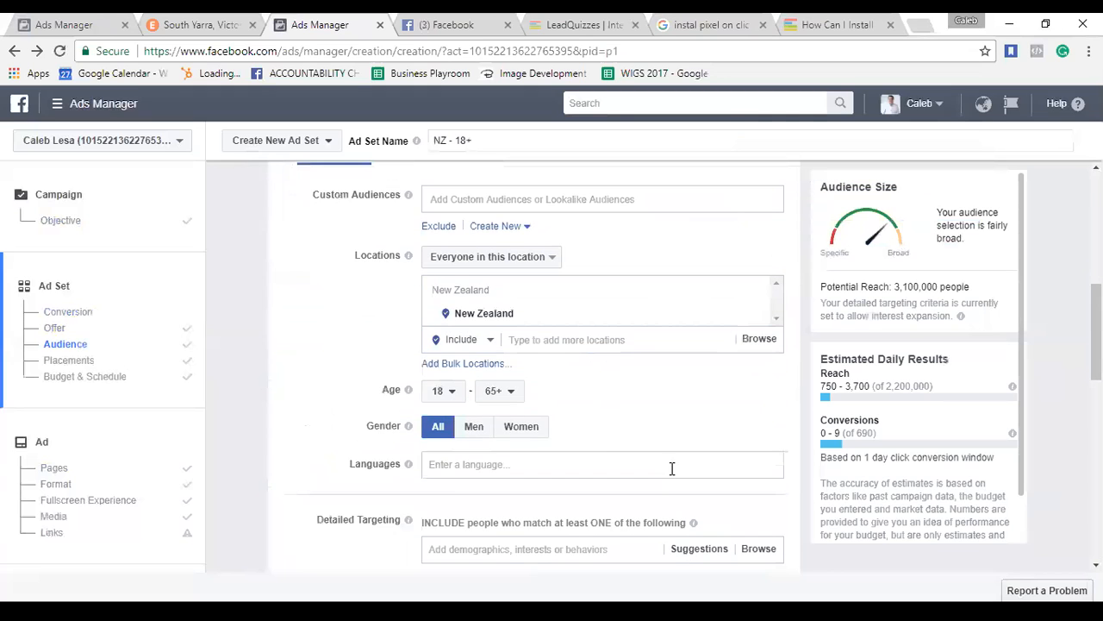
pyautogui.scroll(-2, 672, 468)
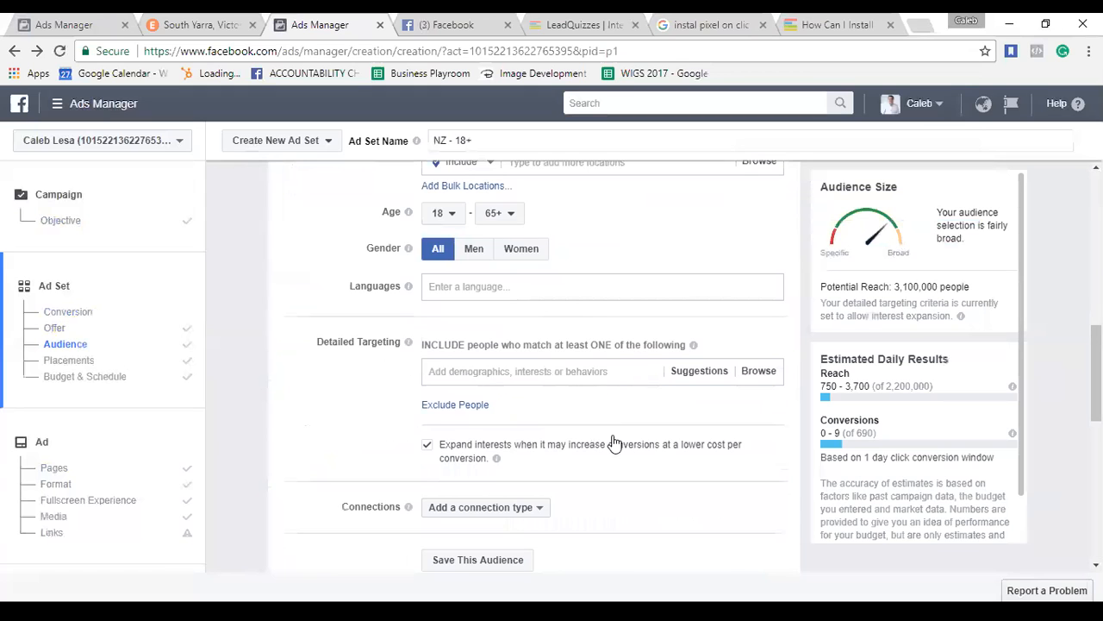
pyautogui.scroll(-1, 629, 489)
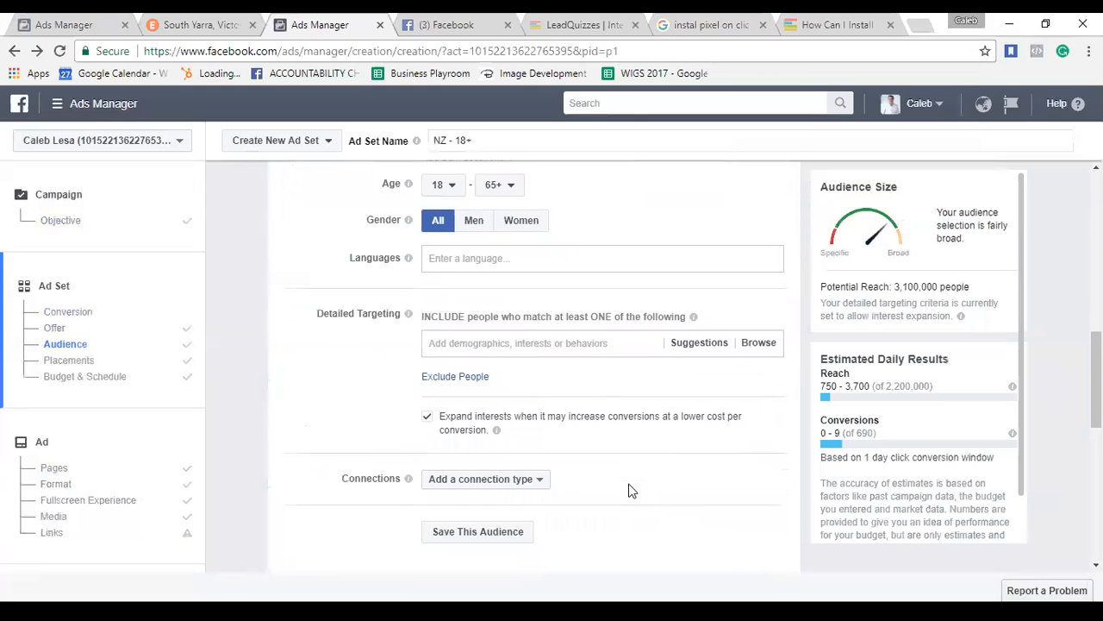
pyautogui.scroll(-1, 629, 489)
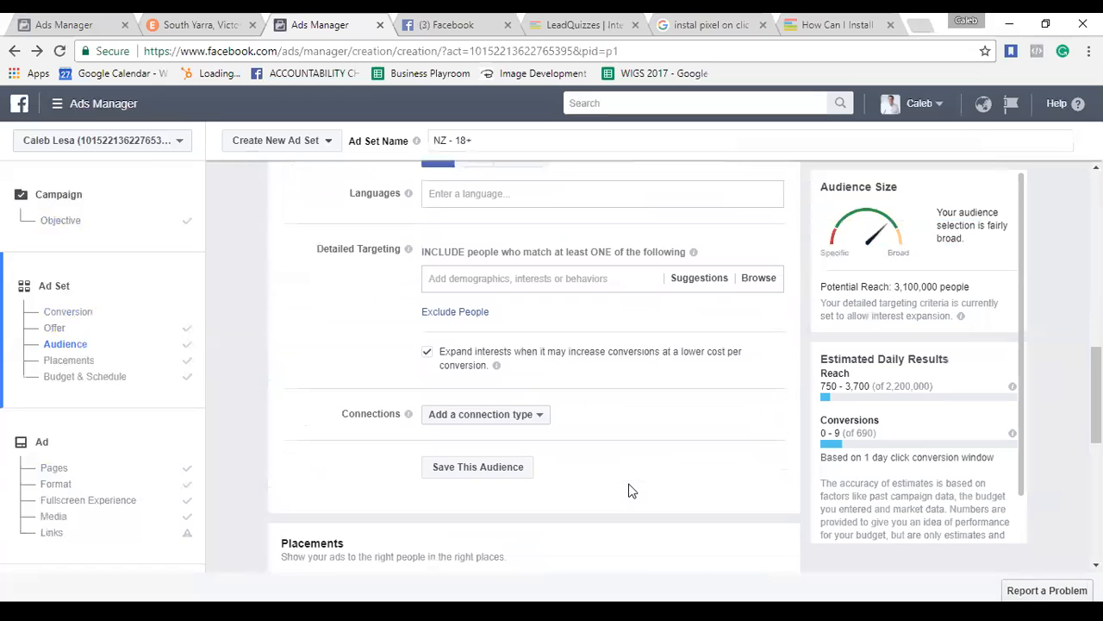
pyautogui.scroll(-3, 628, 490)
pyautogui.rightClick(628, 490)
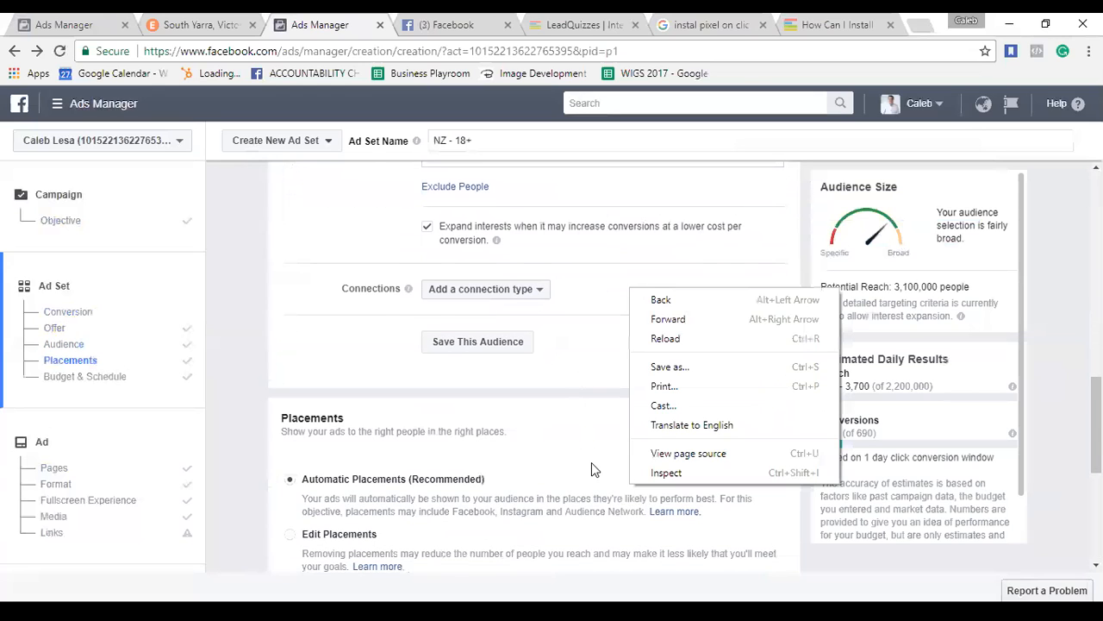
pyautogui.scroll(-5, 592, 469)
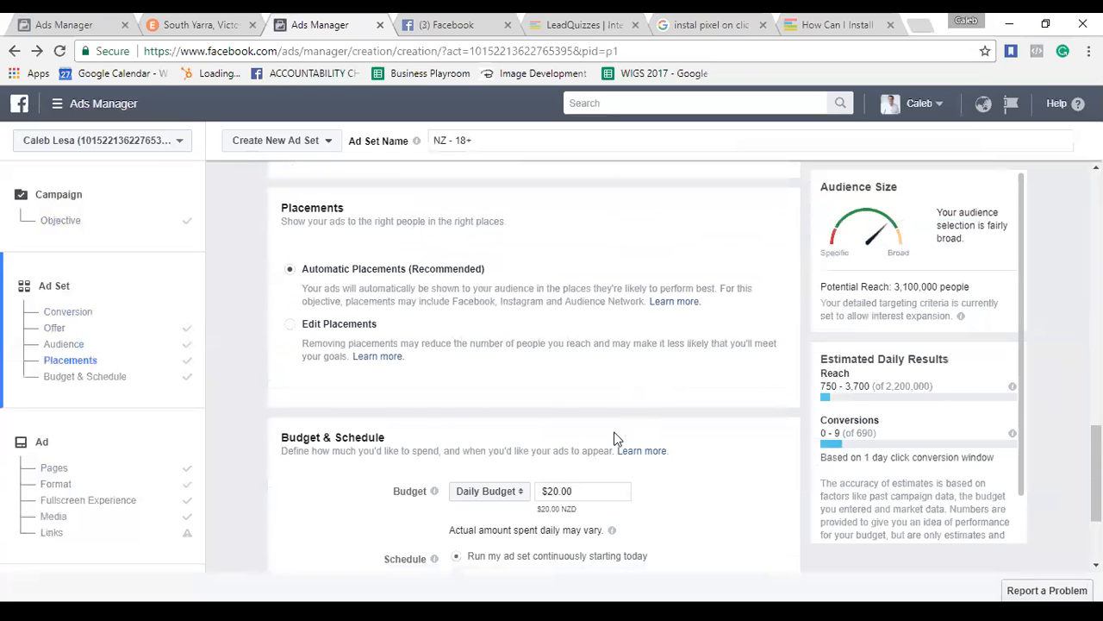
pyautogui.scroll(-4, 614, 440)
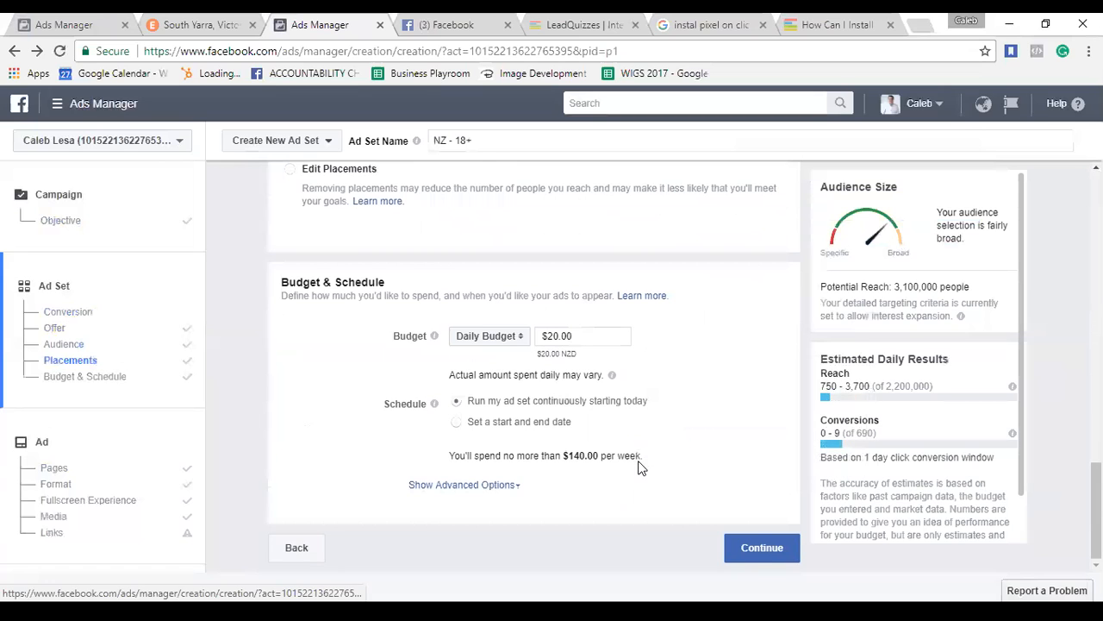
# Reselect 'Lead from Facebook ad's' as the conversion event and continue to the ad.
pyautogui.click(757, 546)
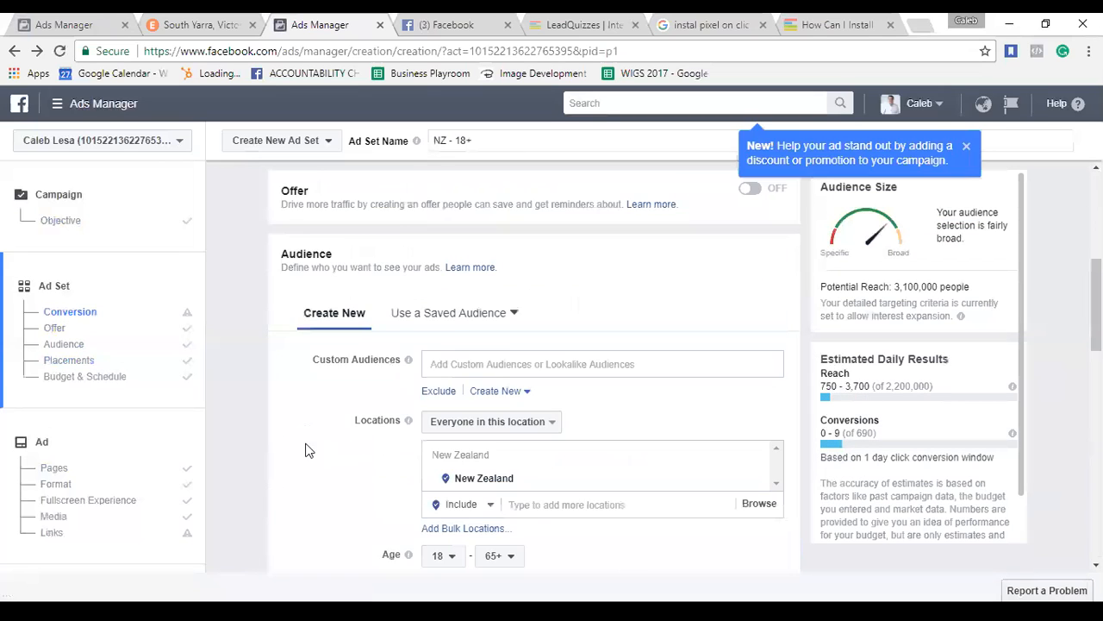
pyautogui.click(410, 367)
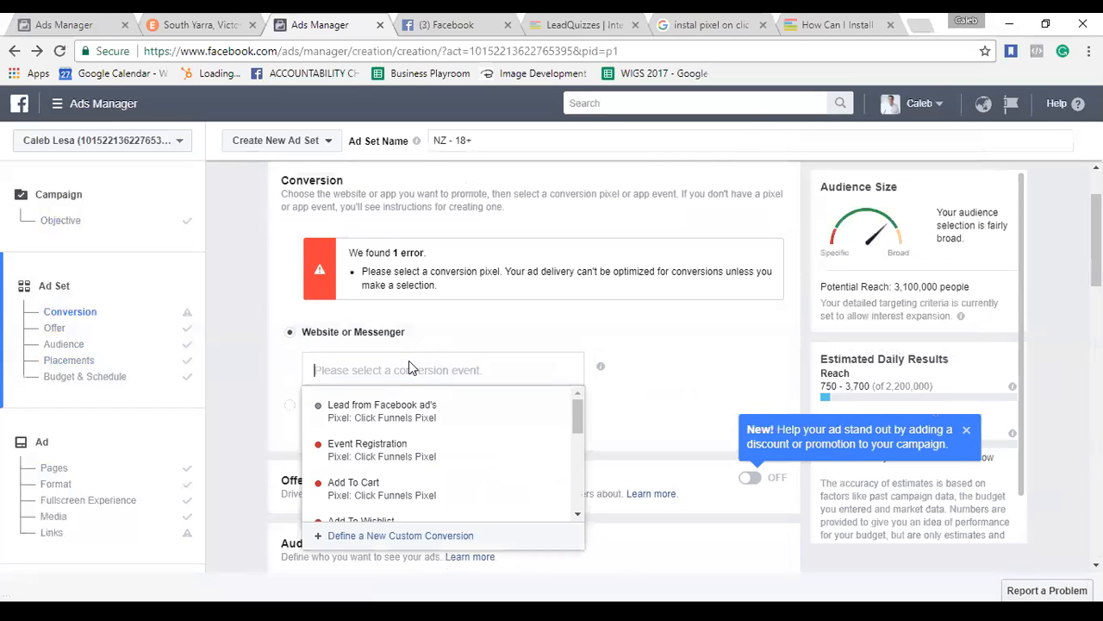
pyautogui.click(395, 414)
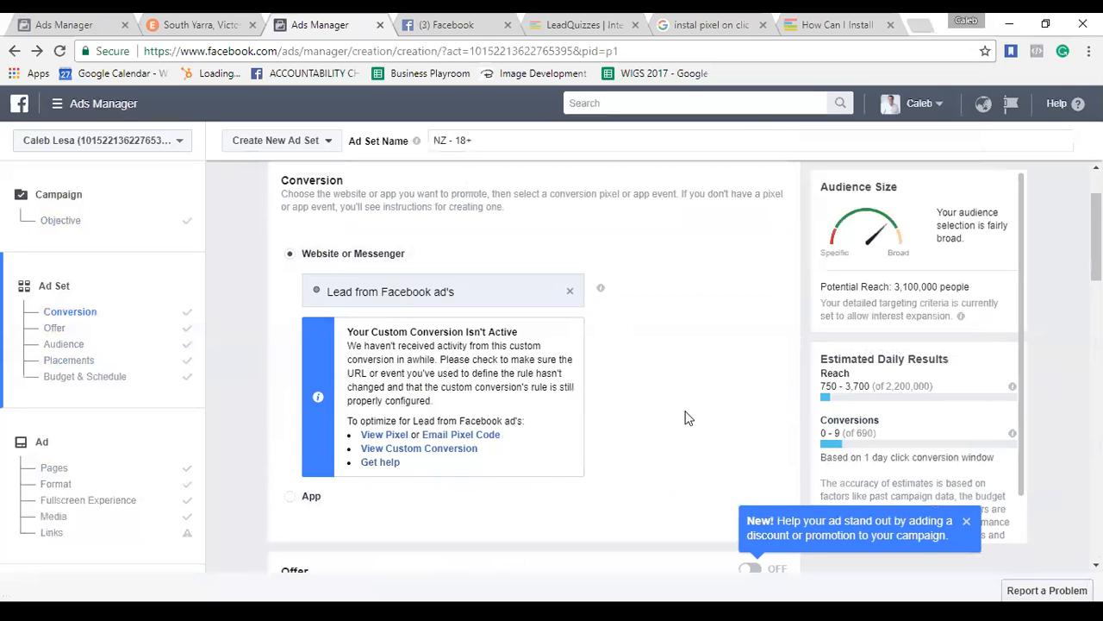
pyautogui.scroll(-10, 685, 419)
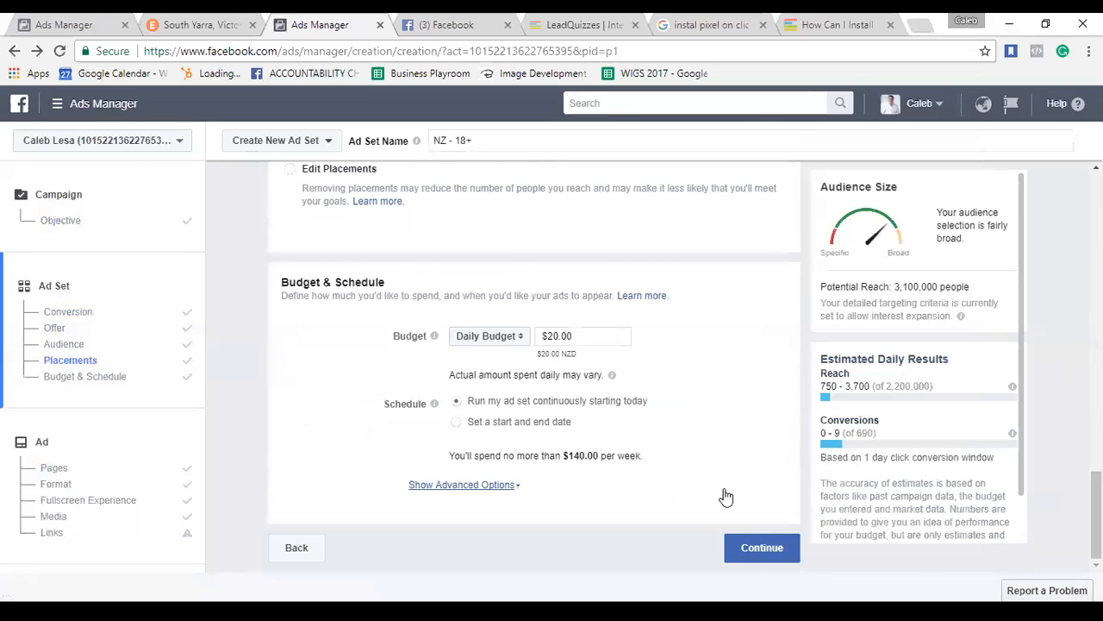
pyautogui.click(752, 557)
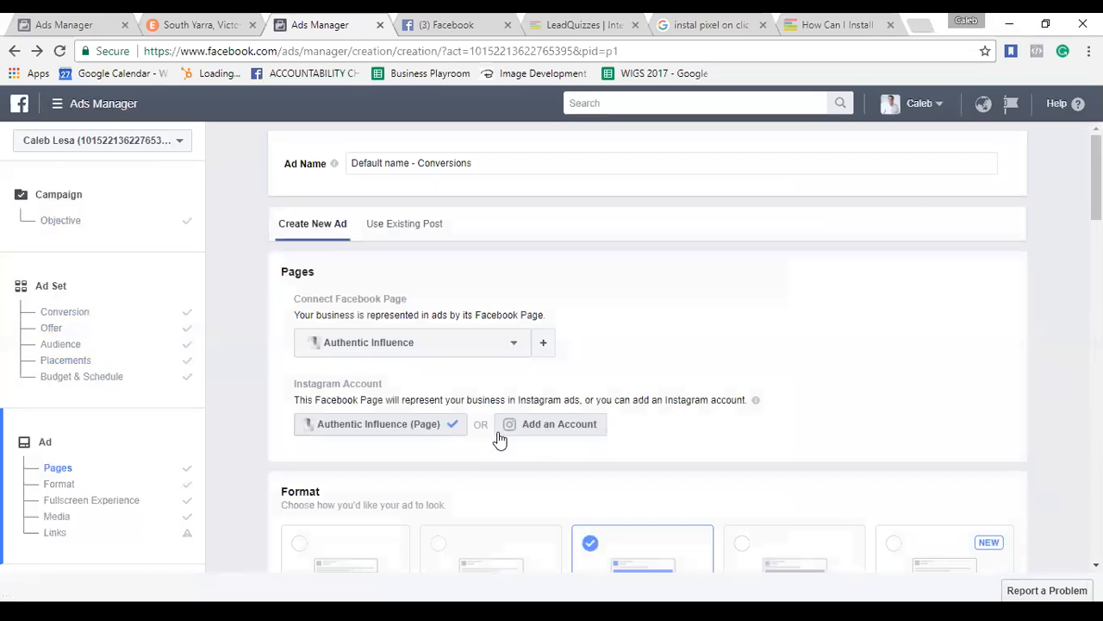
pyautogui.scroll(-3, 499, 439)
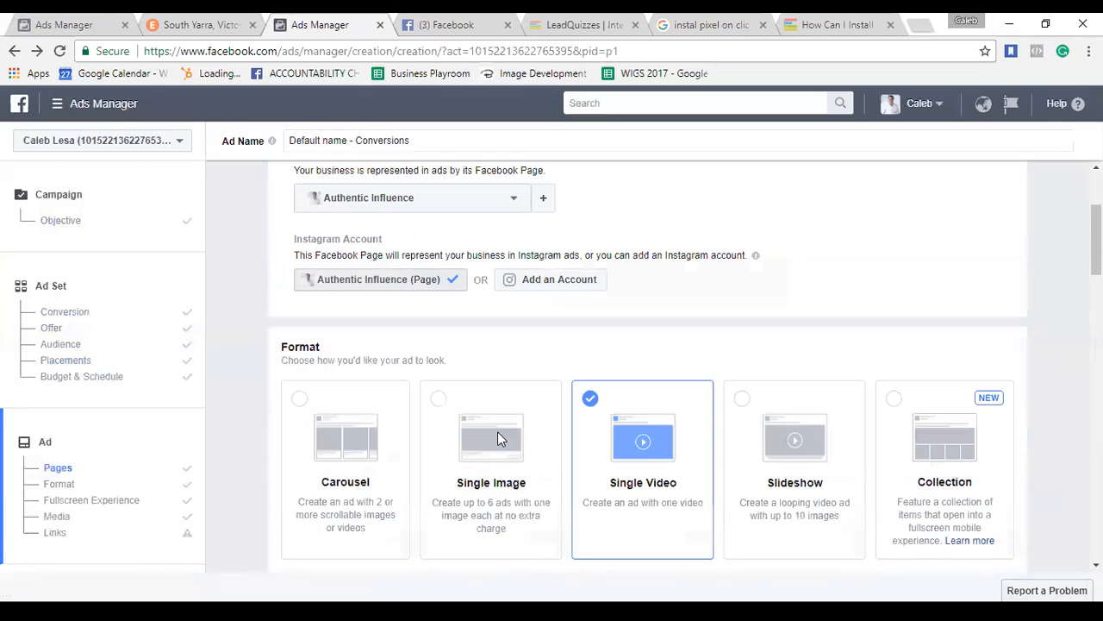
pyautogui.scroll(-5, 499, 440)
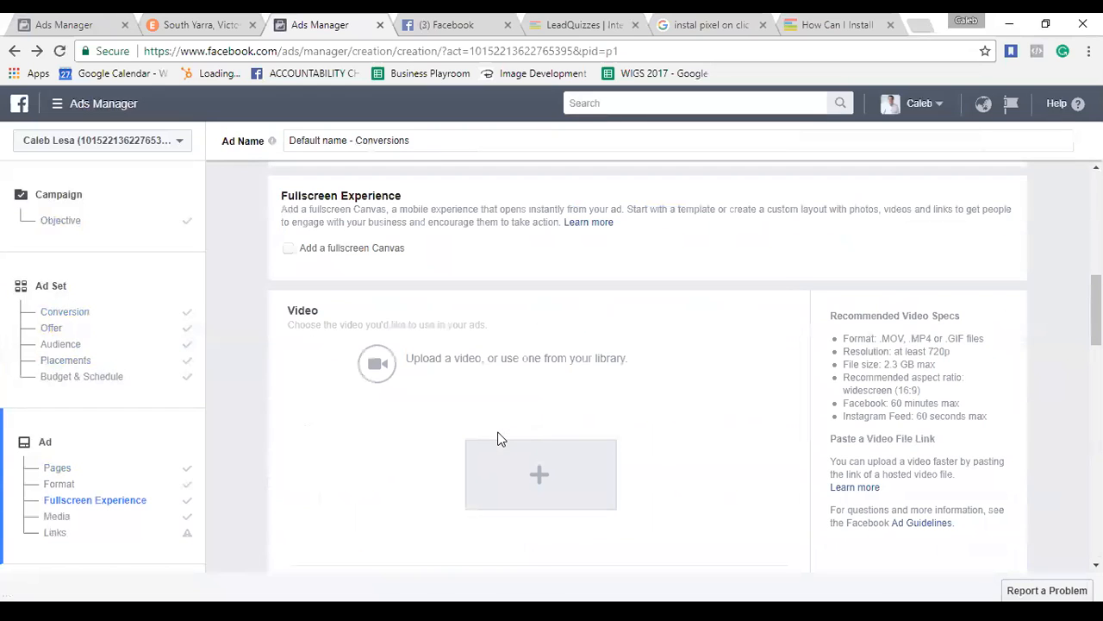
pyautogui.scroll(-2, 608, 353)
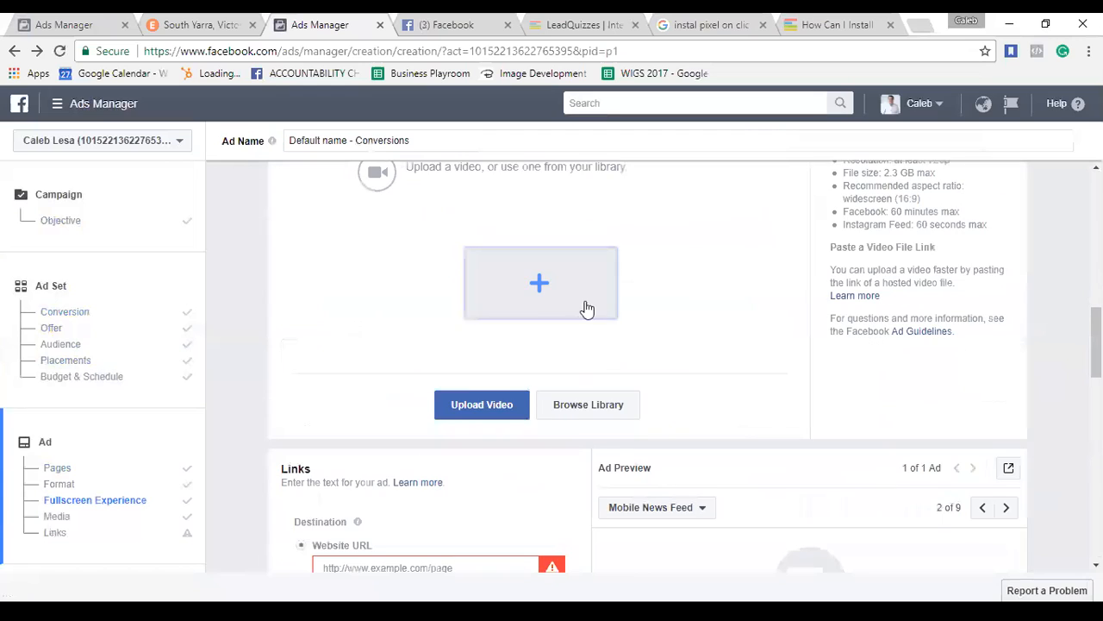
pyautogui.scroll(-1, 466, 395)
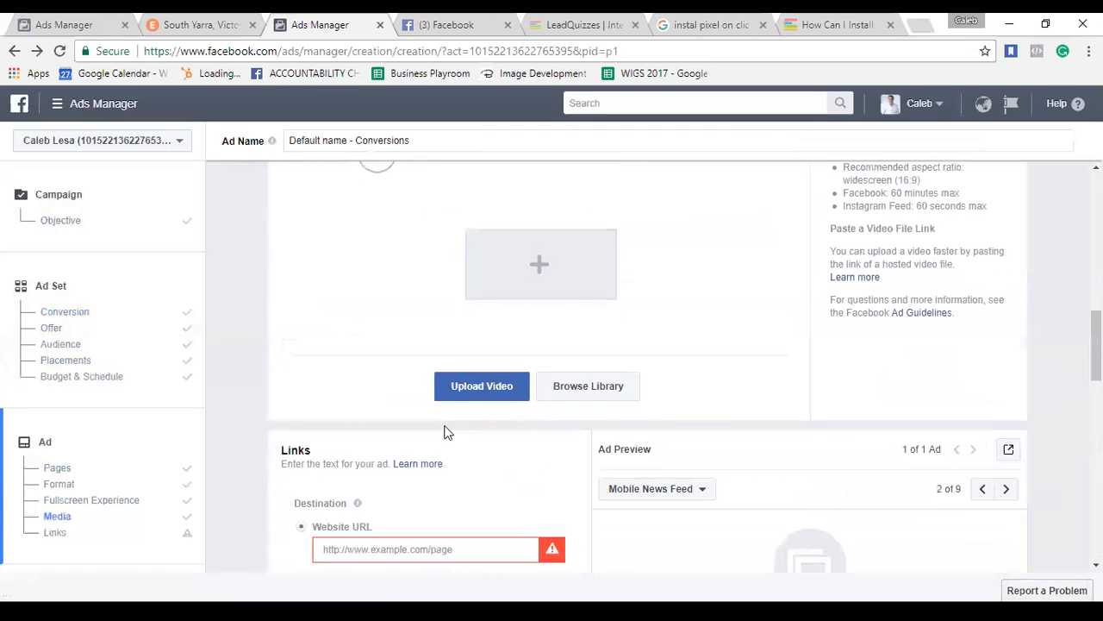
pyautogui.scroll(-2, 444, 431)
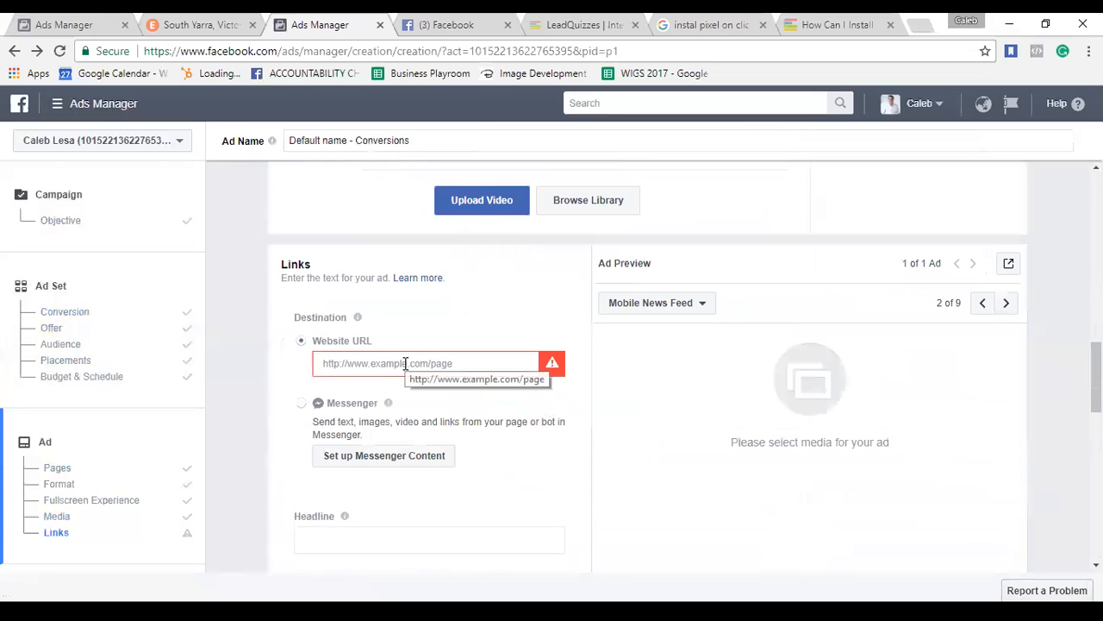
pyautogui.click(406, 363)
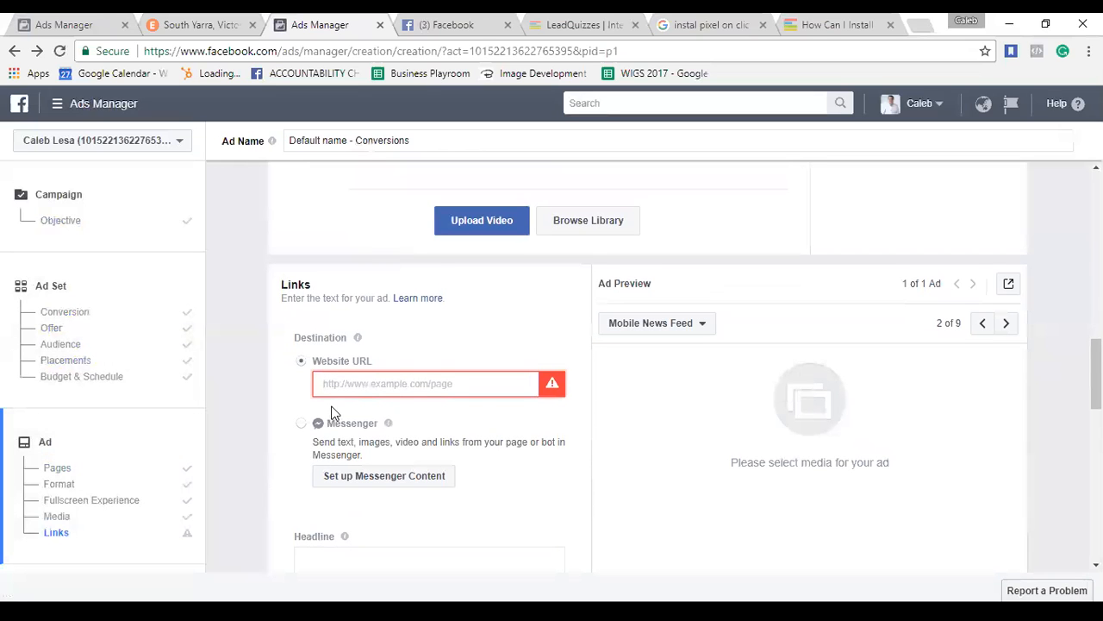
pyautogui.scroll(7, 437, 295)
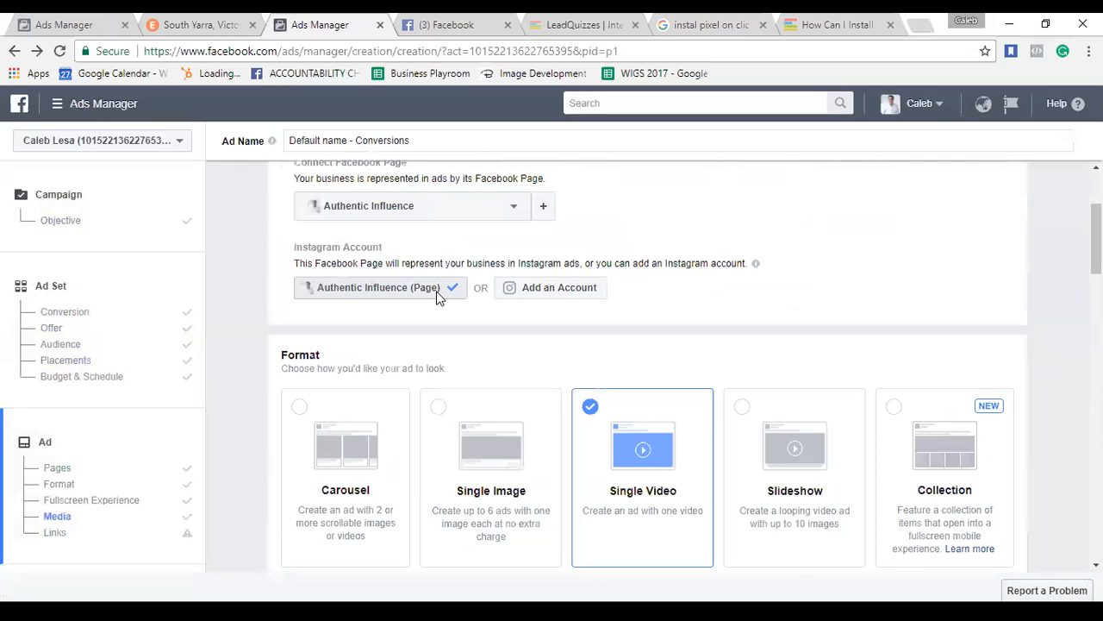
# Select the Single Image format and check the Images and Links sections, where an image is still required.
pyautogui.scroll(2, 466, 284)
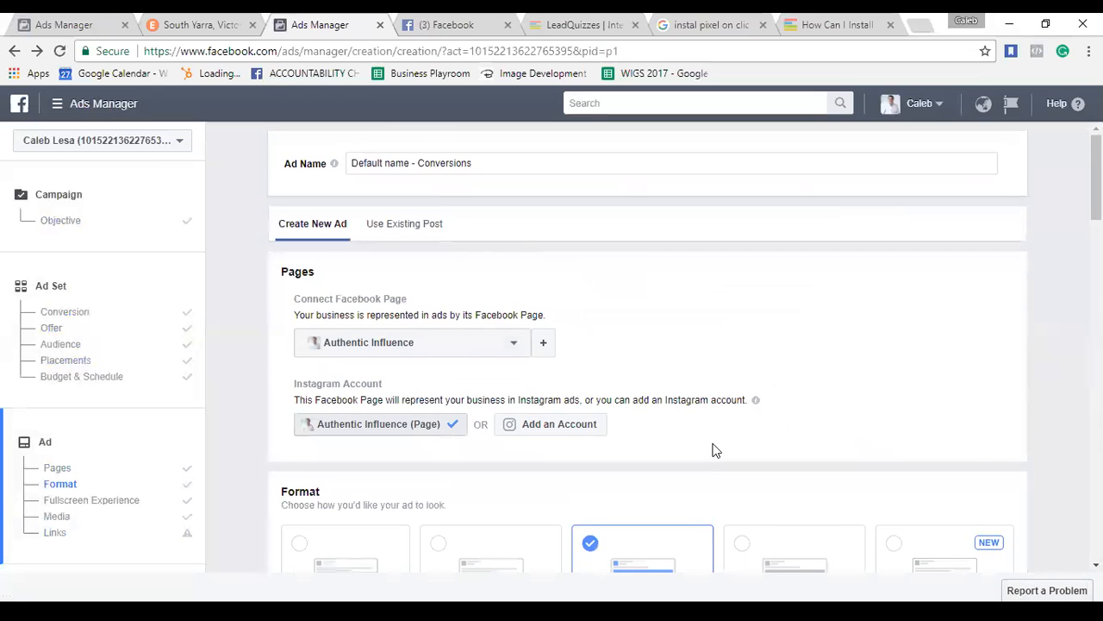
pyautogui.scroll(-3, 603, 443)
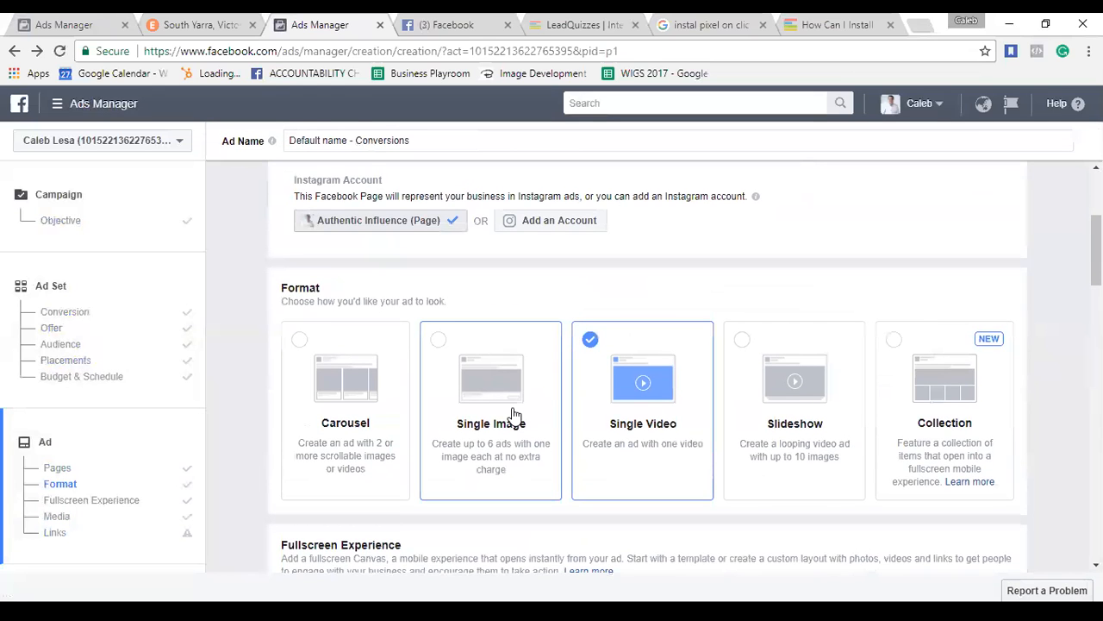
pyautogui.click(513, 415)
pyautogui.scroll(-3, 660, 431)
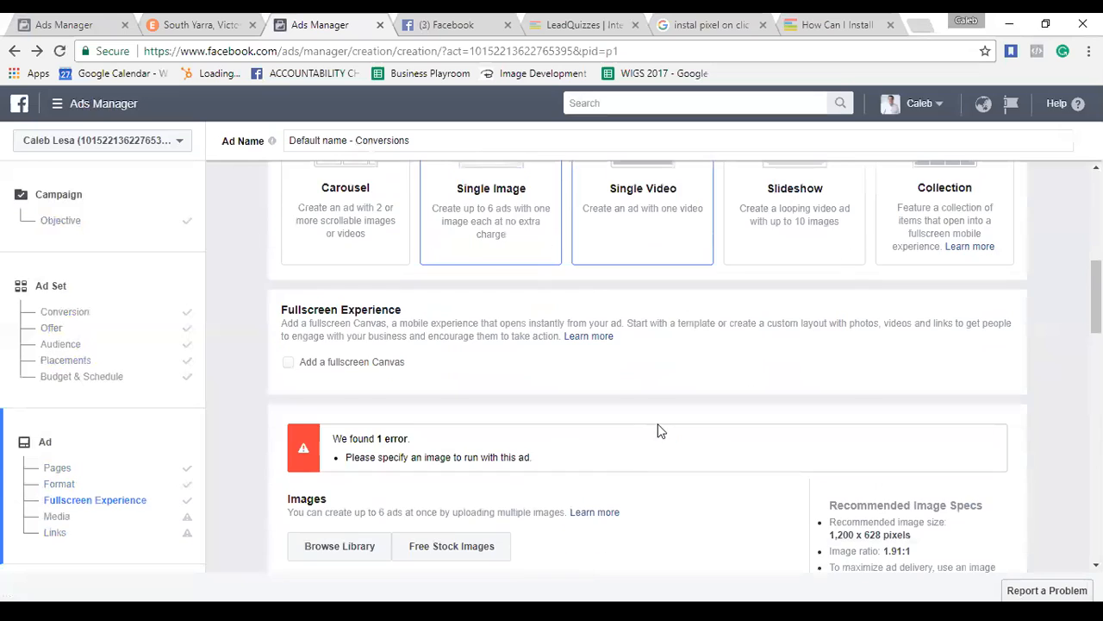
pyautogui.scroll(-3, 632, 461)
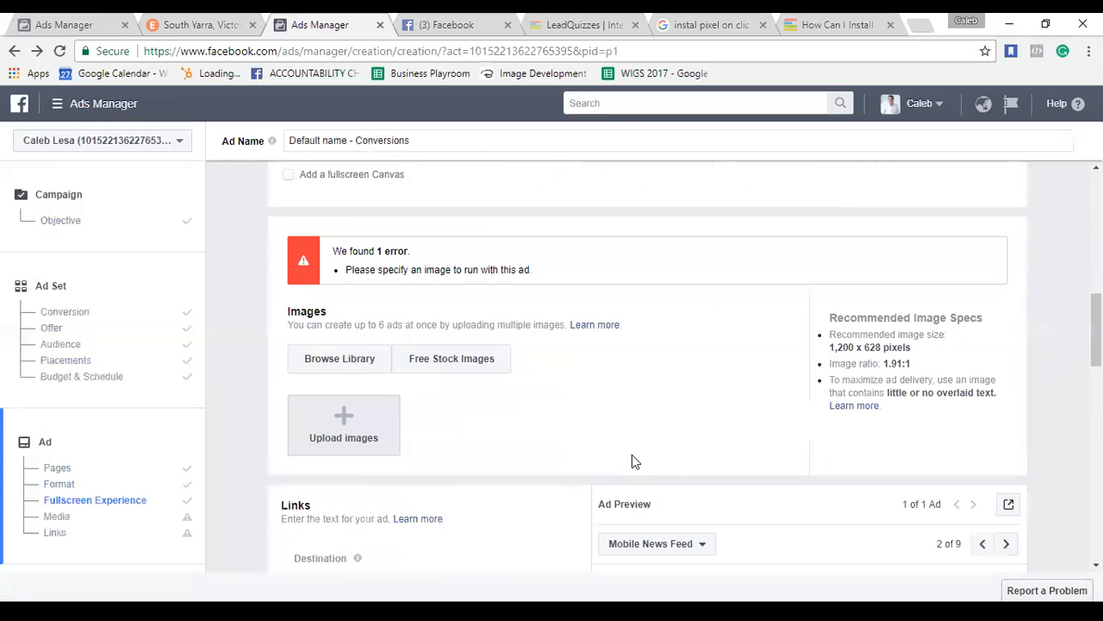
pyautogui.scroll(-3, 628, 413)
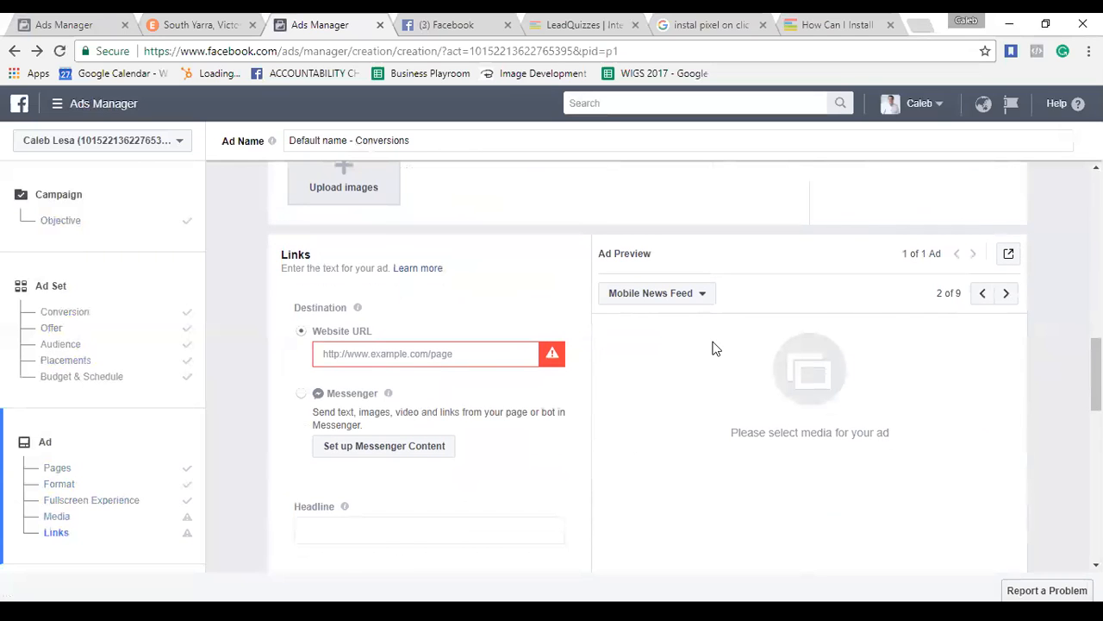
pyautogui.scroll(-2, 714, 348)
pyautogui.scroll(3, 714, 348)
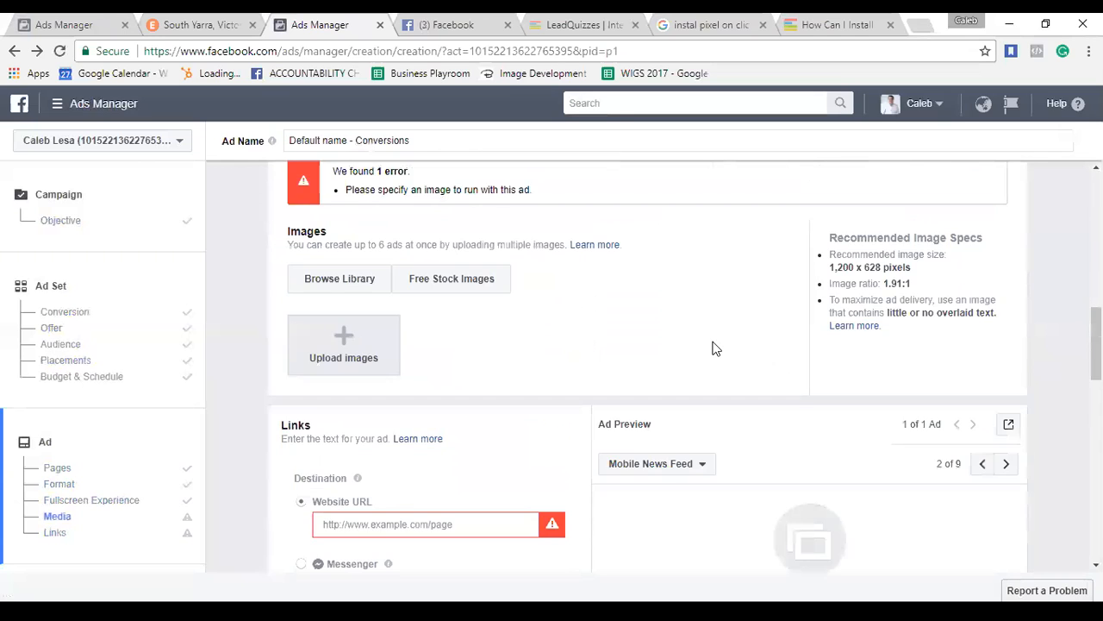
pyautogui.scroll(-2, 356, 480)
pyautogui.scroll(1, 357, 477)
pyautogui.scroll(-1, 357, 477)
# Set the ad's website URL to leadquiz.com.au/funnytime.
pyautogui.click(394, 374)
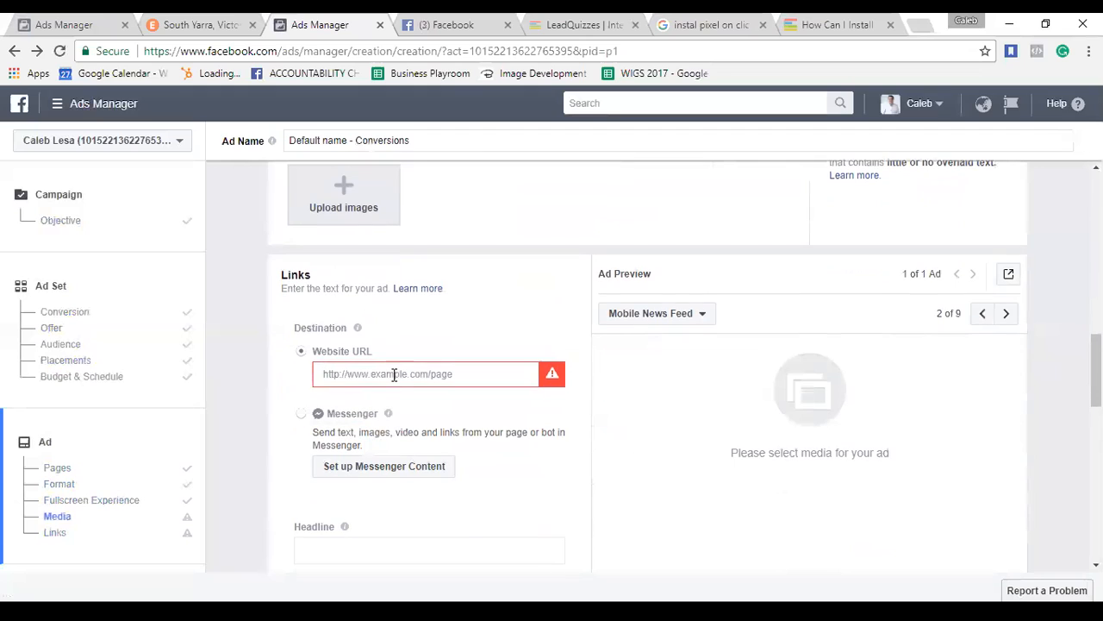
pyautogui.write('lead')
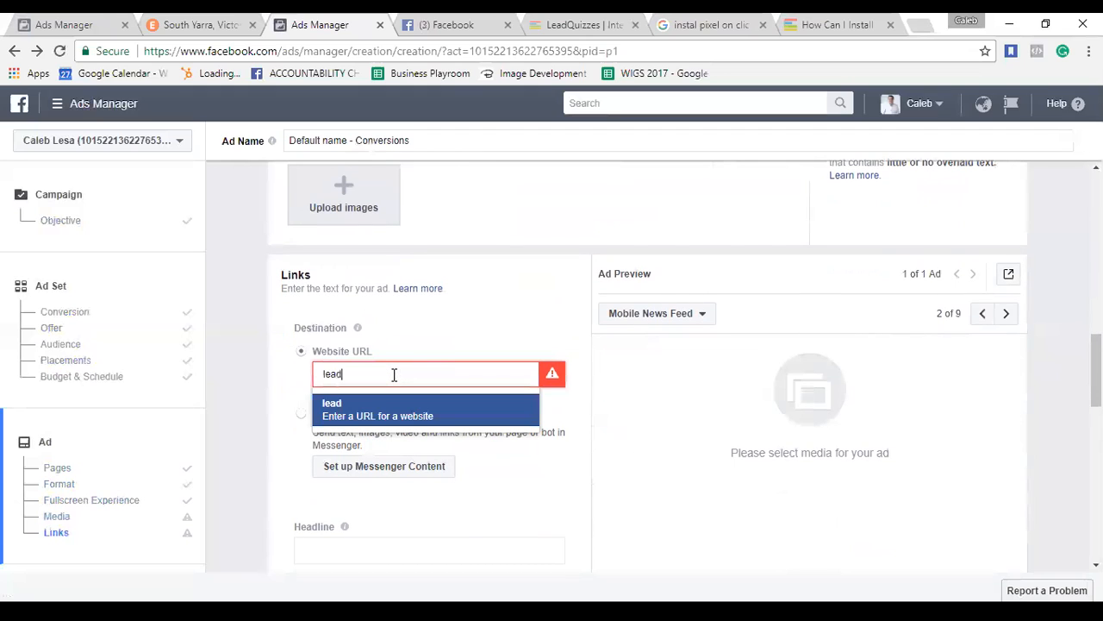
pyautogui.write('quiz.com.au/funnytime')
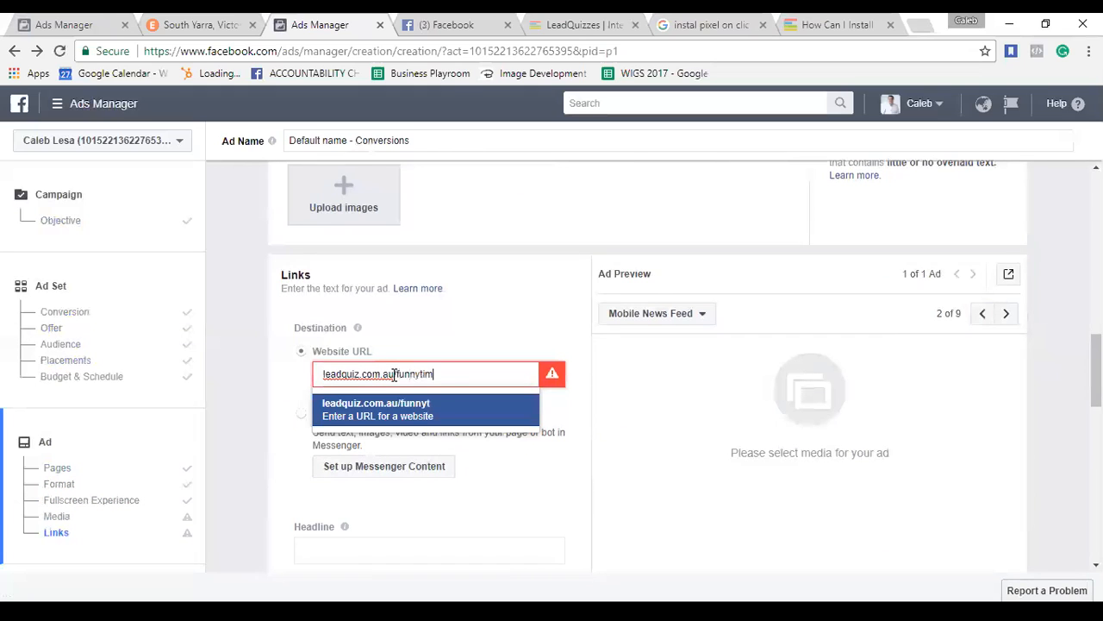
pyautogui.click(591, 477)
pyautogui.scroll(-1, 565, 423)
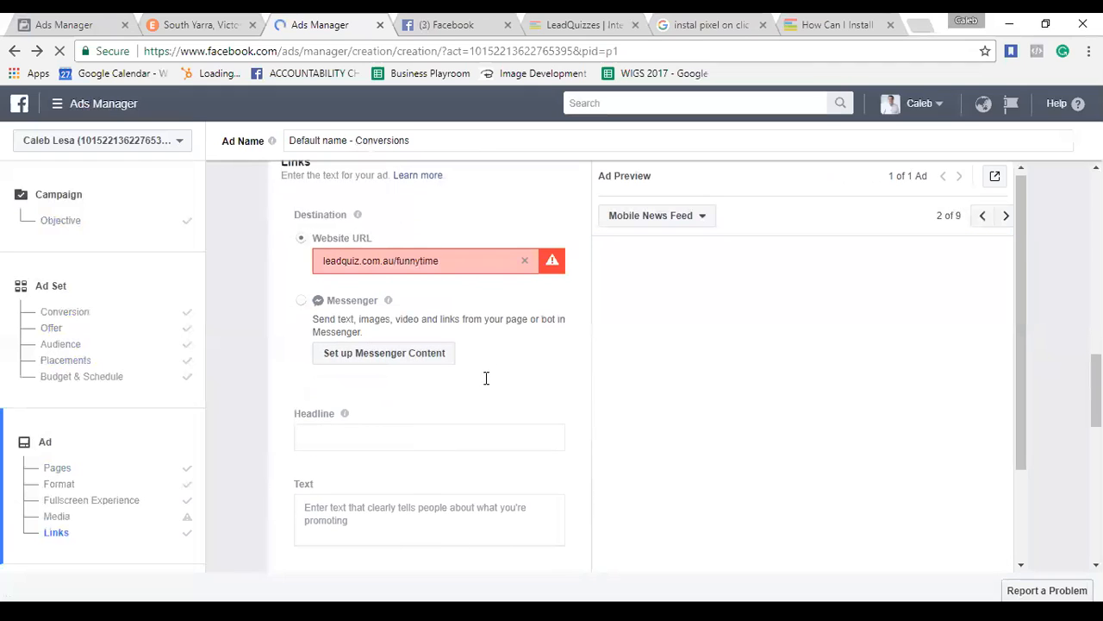
pyautogui.scroll(-1, 434, 423)
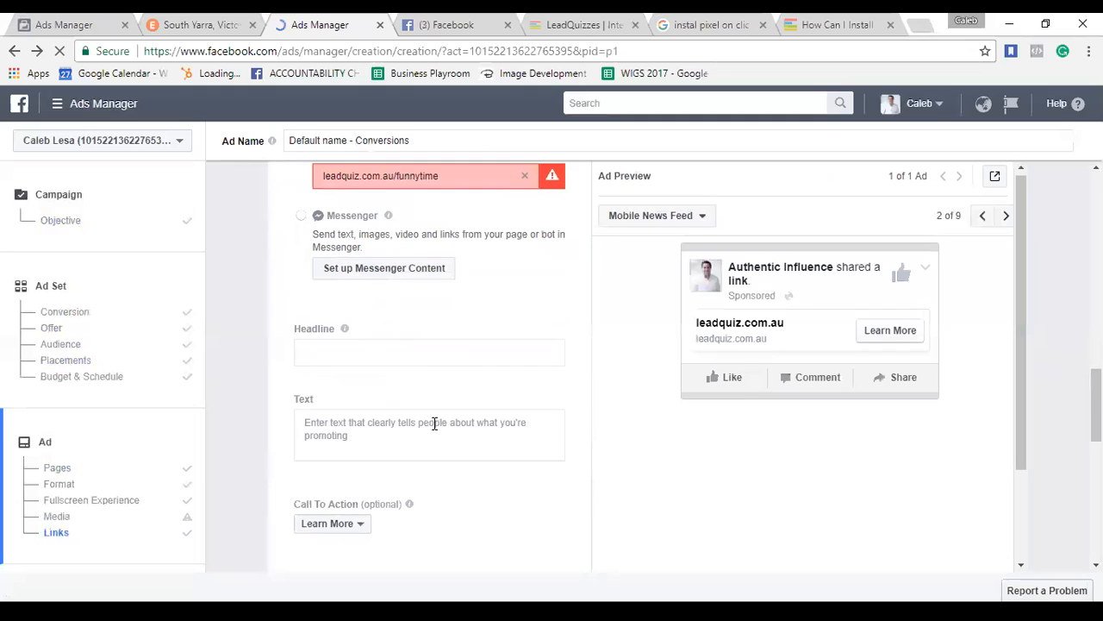
# Add headline 'TAKE THE QUIZ NOW' and body text 'BLA BL ABLA CONTEON TE ONTE', then scroll to Place Order.
pyautogui.click(400, 353)
pyautogui.write('TAKE THE QUI')
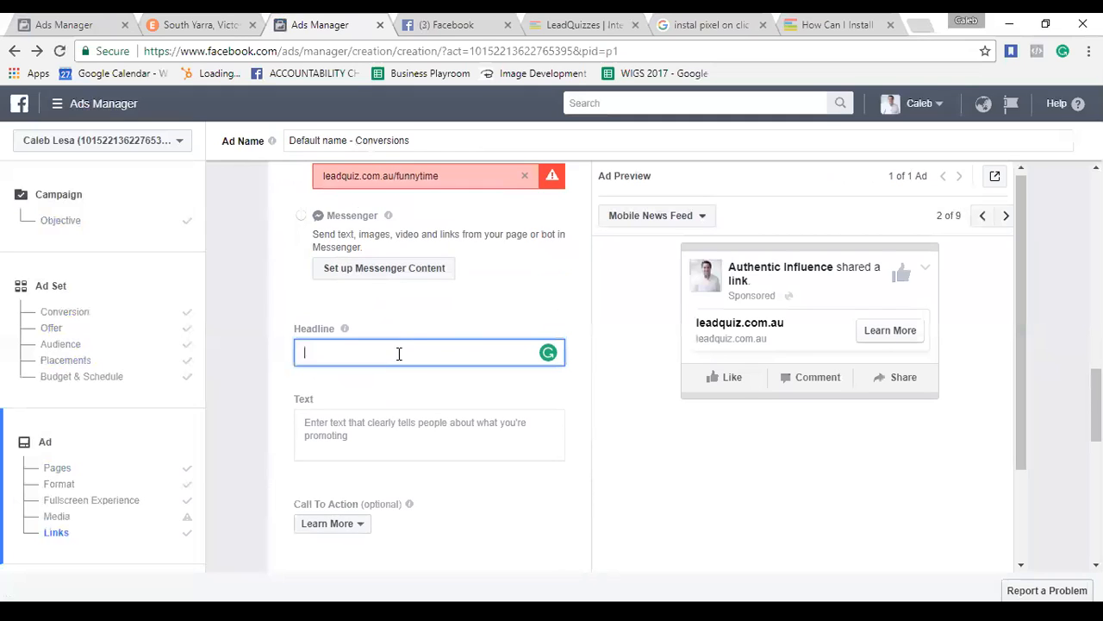
pyautogui.write('Z NOW')
pyautogui.click(359, 427)
pyautogui.write('BL')
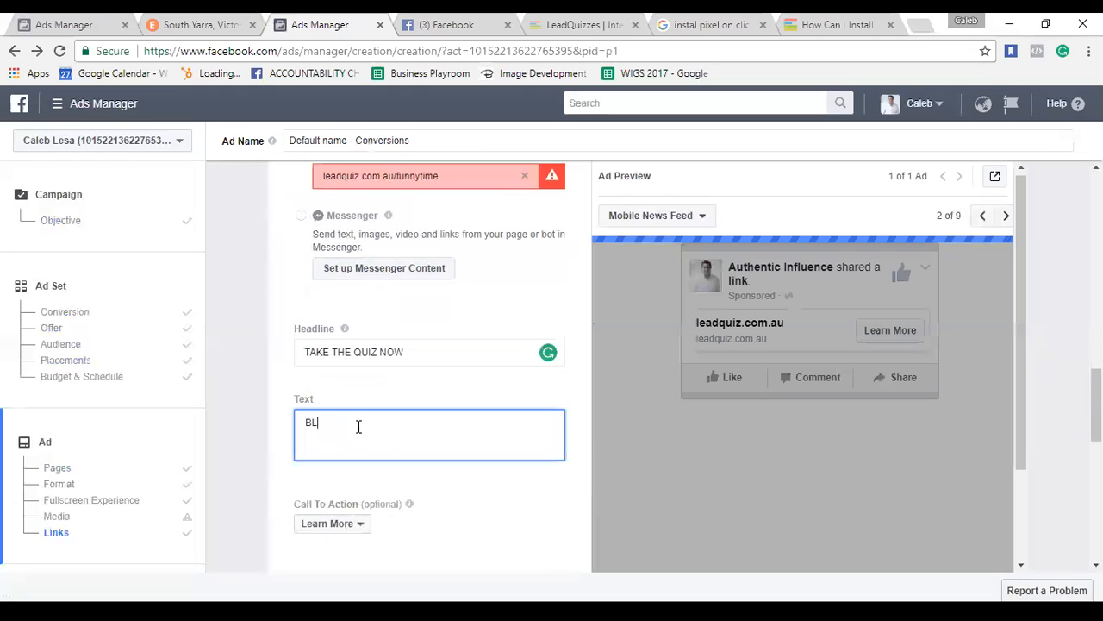
pyautogui.write('A BL ABLA CONTEON TE ONTE')
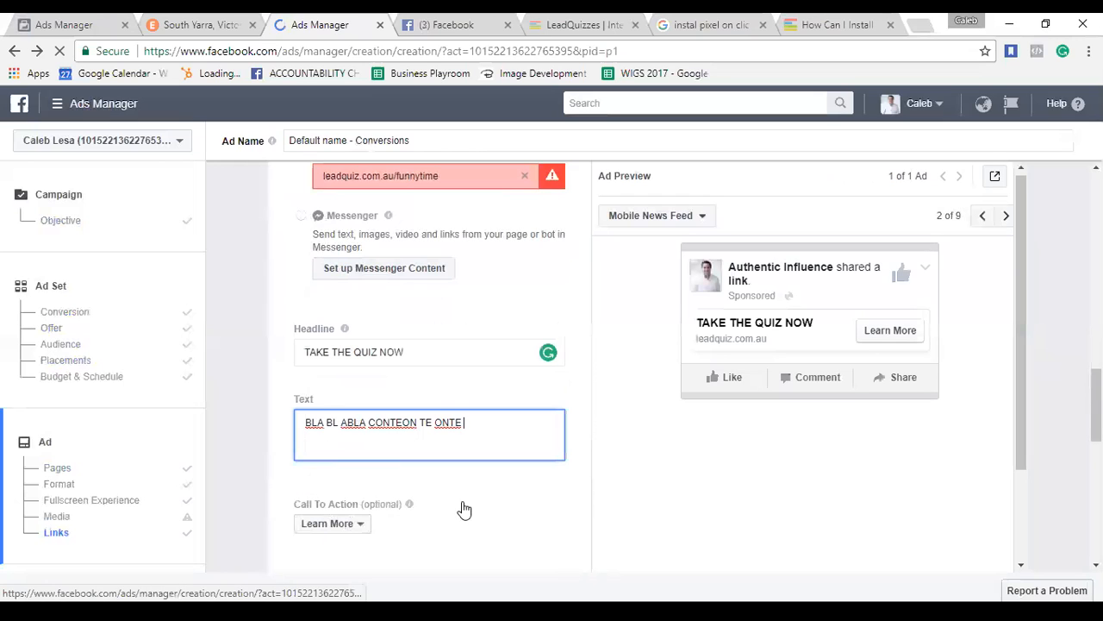
pyautogui.click(468, 532)
pyautogui.scroll(-2, 468, 532)
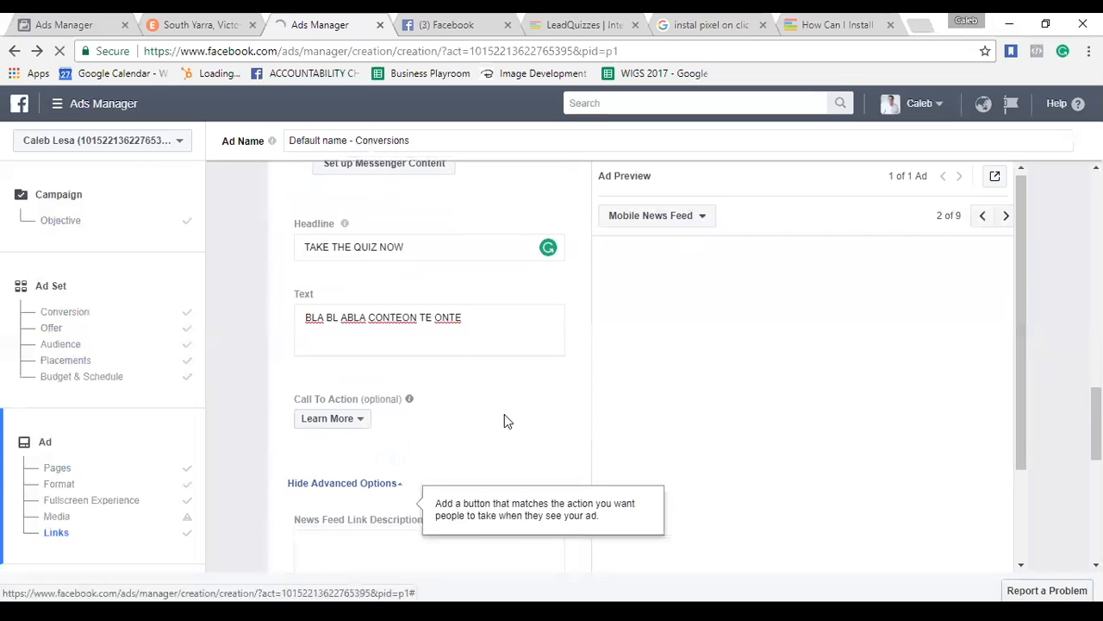
pyautogui.scroll(-2, 505, 419)
pyautogui.scroll(-3, 505, 417)
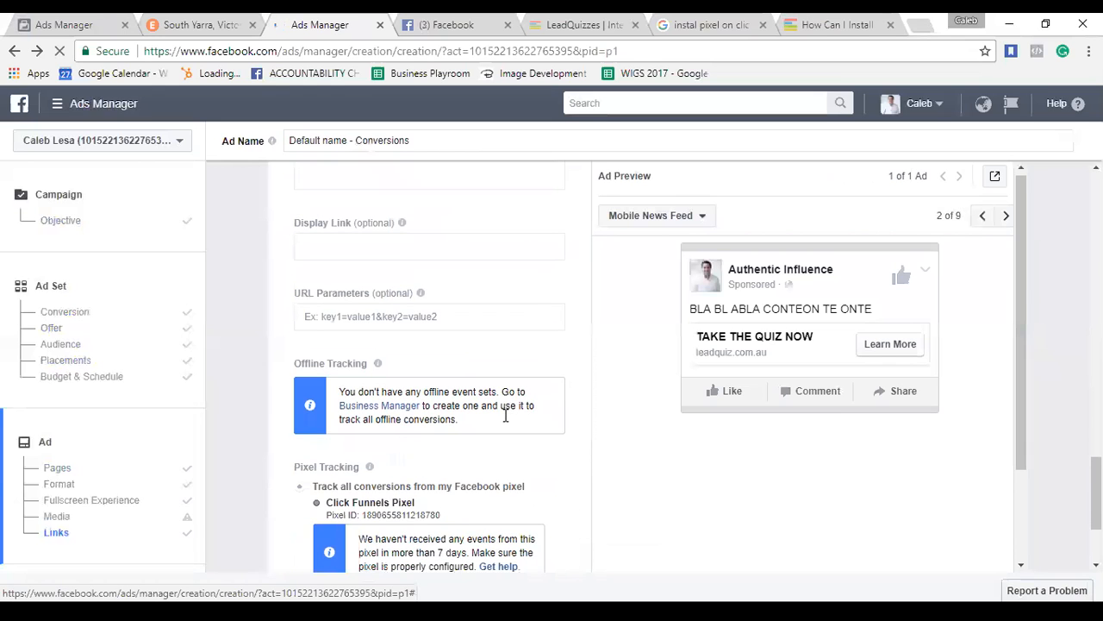
pyautogui.scroll(-2, 504, 440)
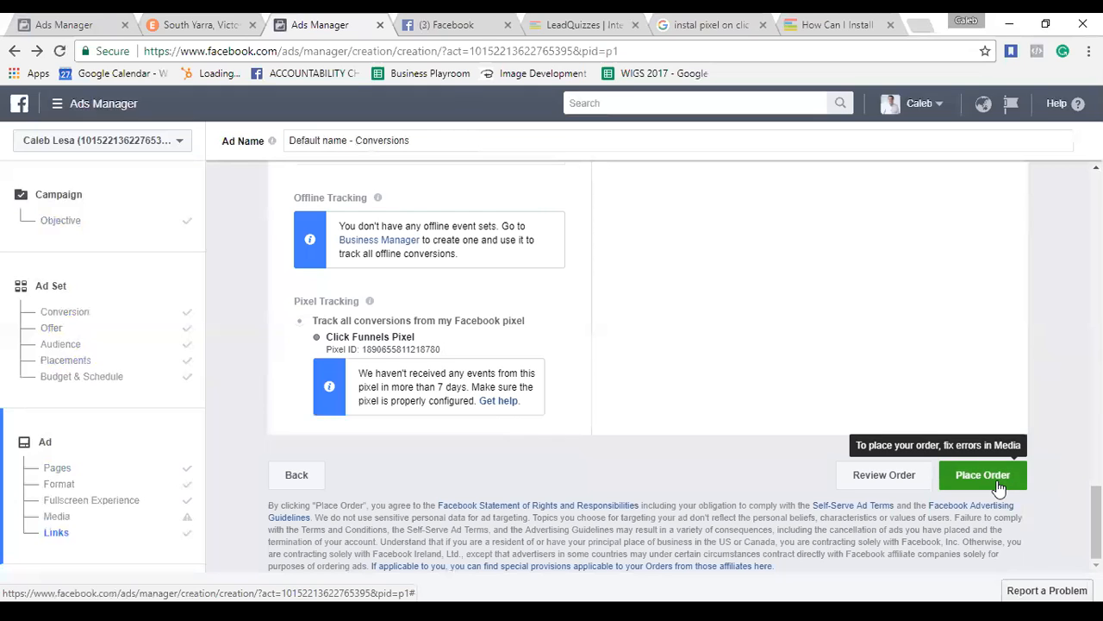
pyautogui.scroll(3, 1042, 304)
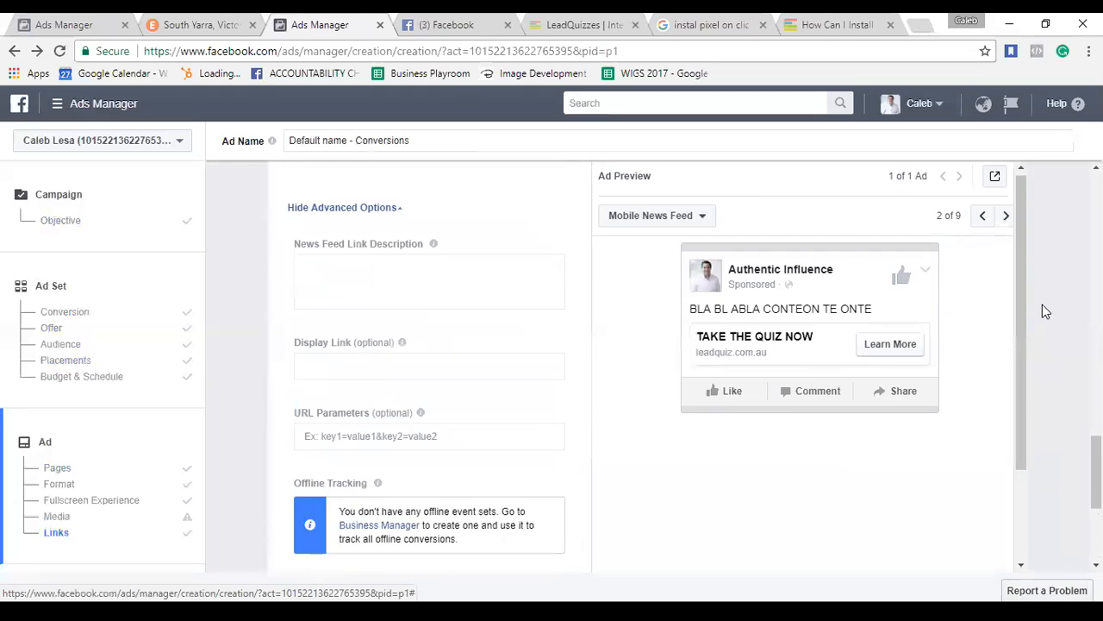
pyautogui.scroll(5, 1043, 311)
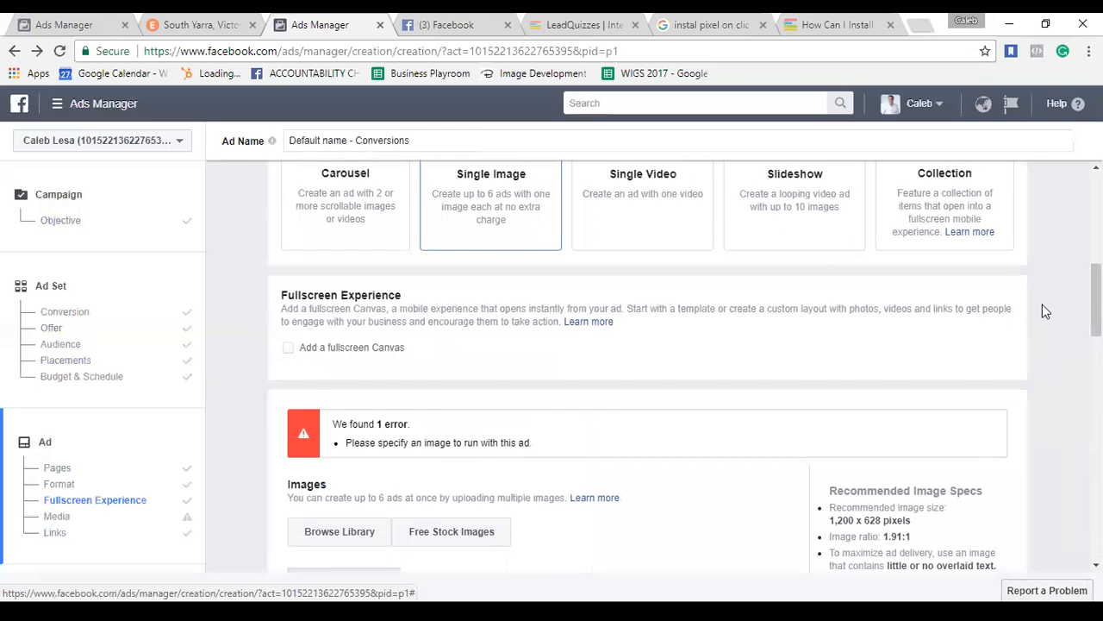
pyautogui.scroll(2, 1042, 311)
pyautogui.scroll(3, 1042, 305)
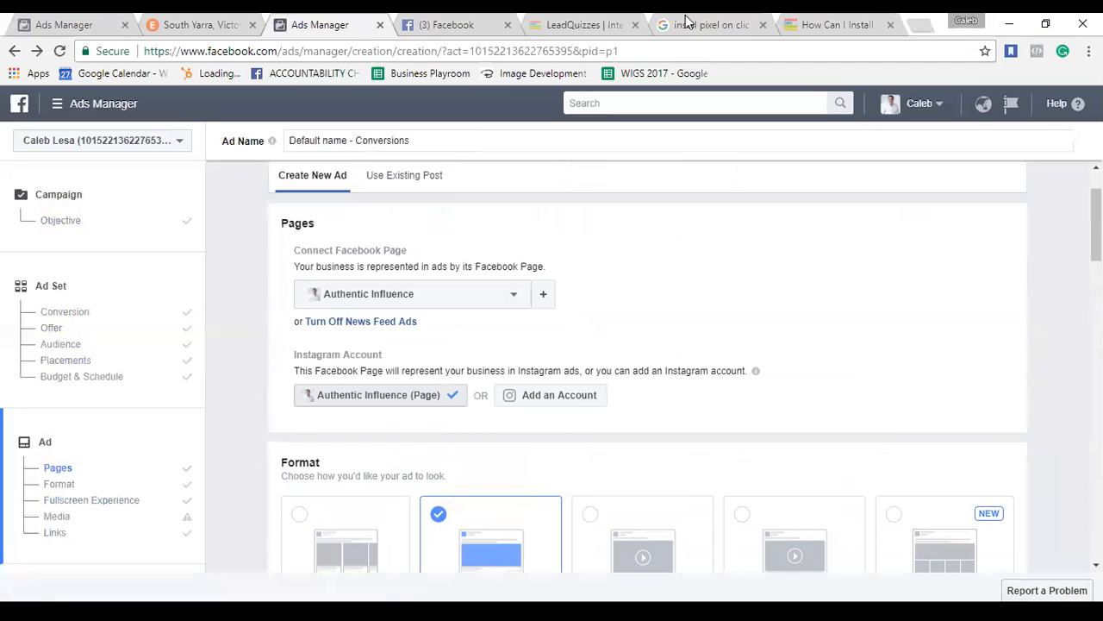
pyautogui.hotkey('ctrl', 'Tab')
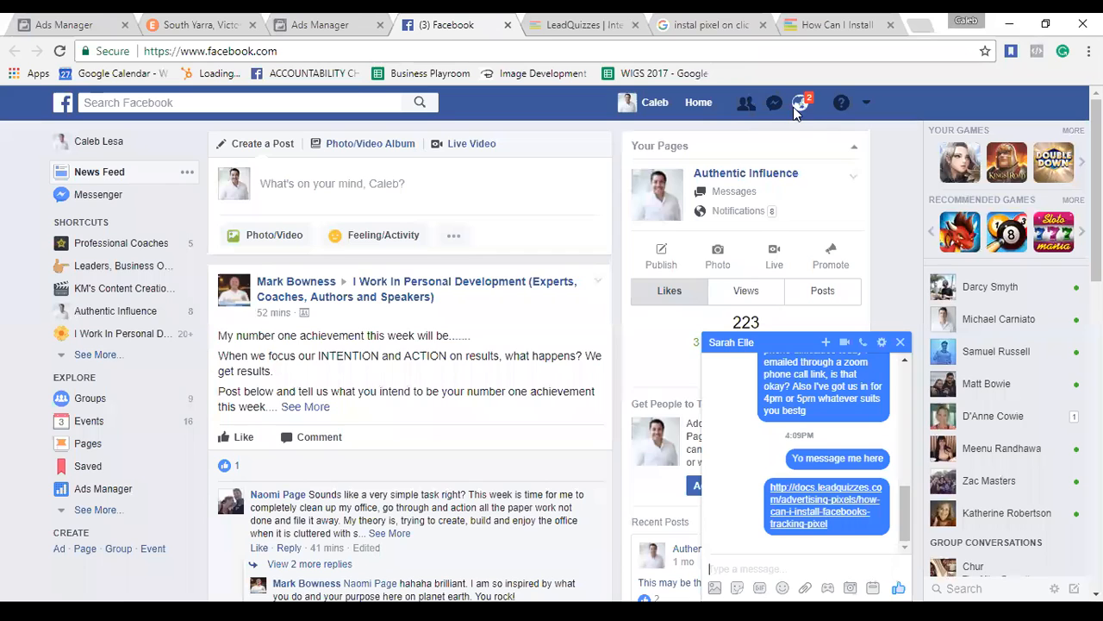
pyautogui.click(798, 104)
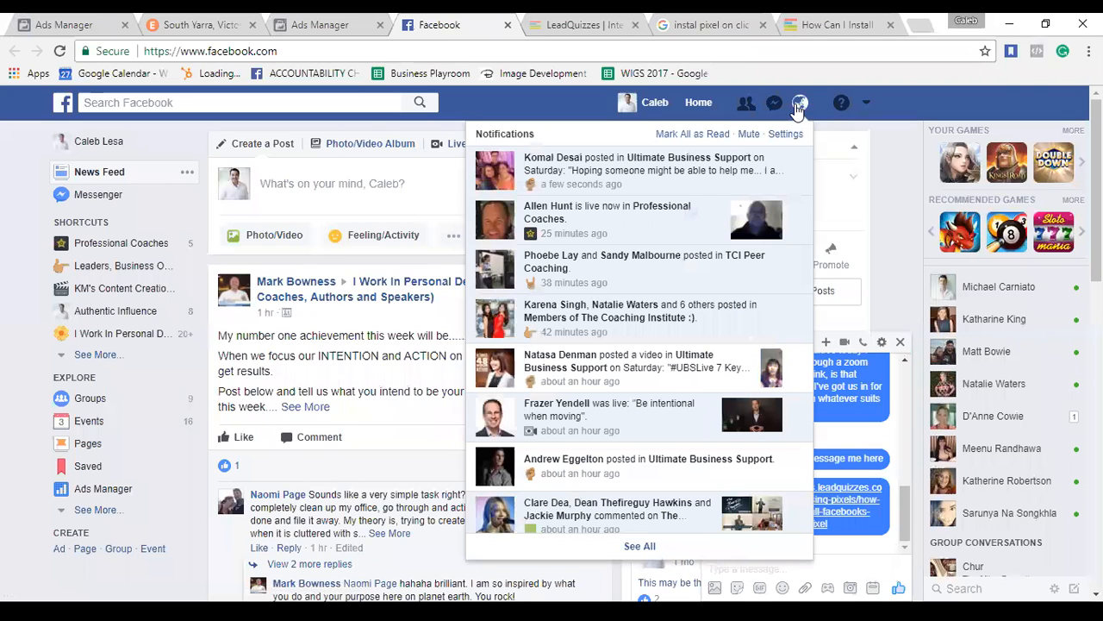
pyautogui.click(447, 96)
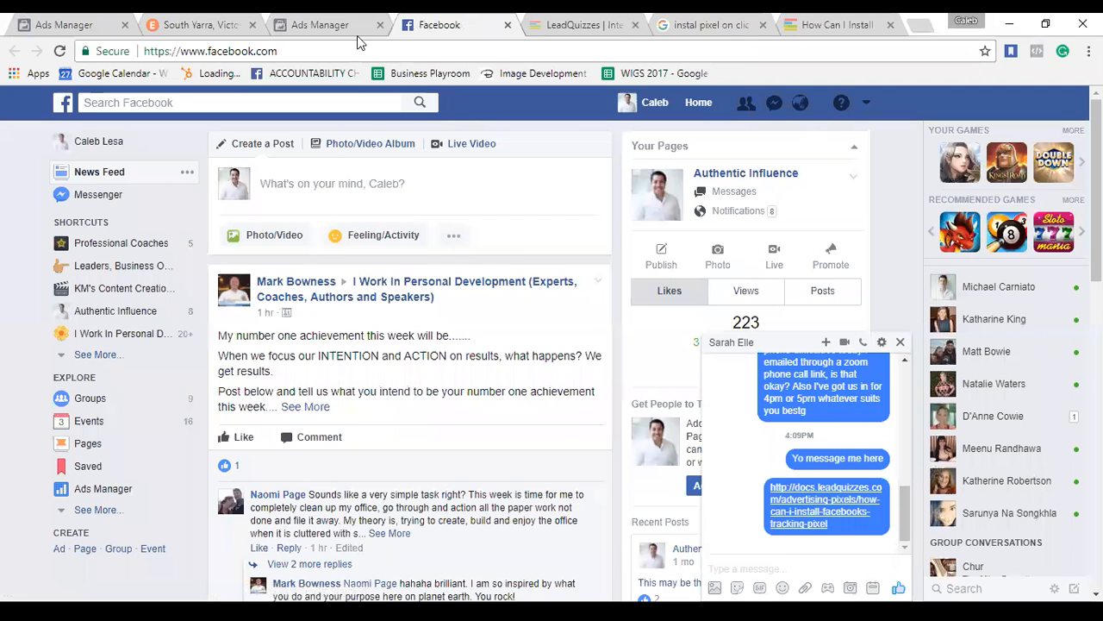
pyautogui.click(332, 25)
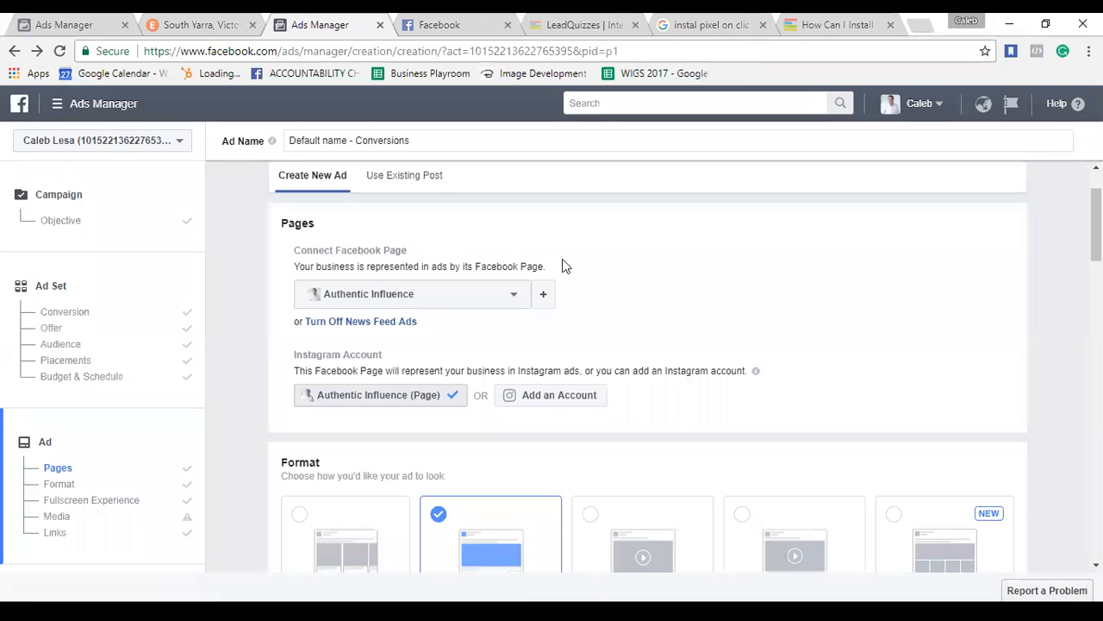
pyautogui.scroll(-3, 782, 371)
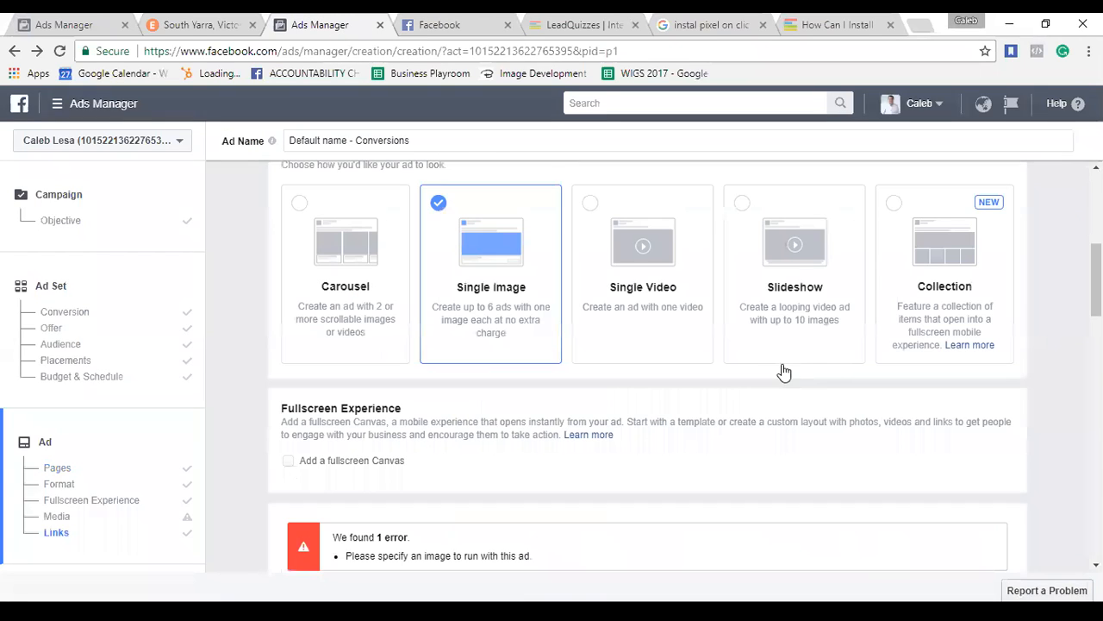
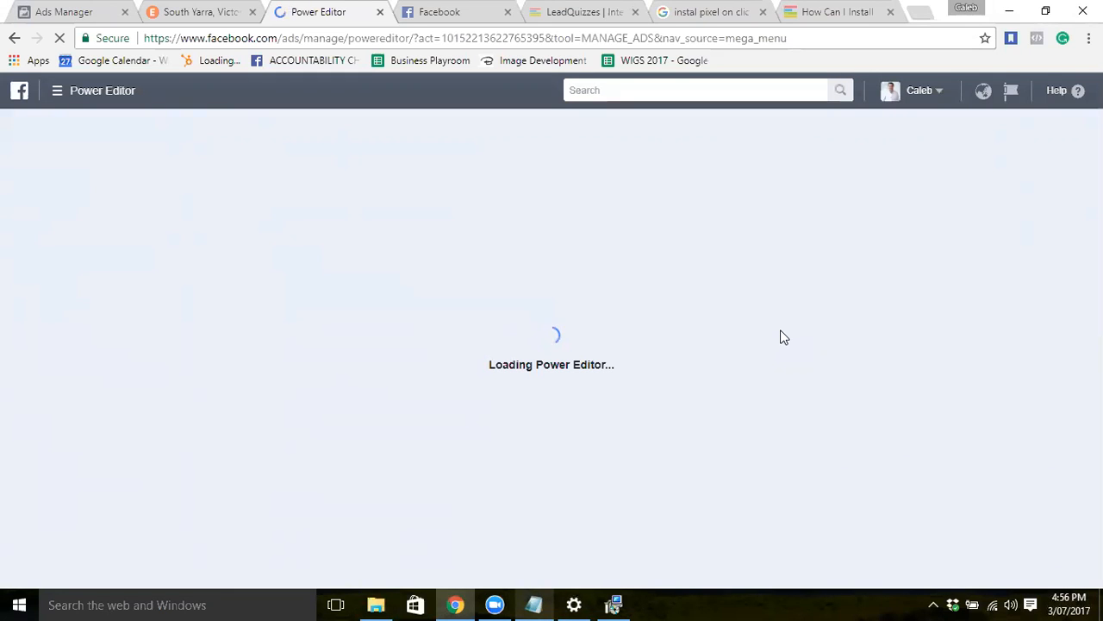
# Search Google for 'adespresso' in a new browser tab.
pyautogui.click(921, 14)
pyautogui.write('a')
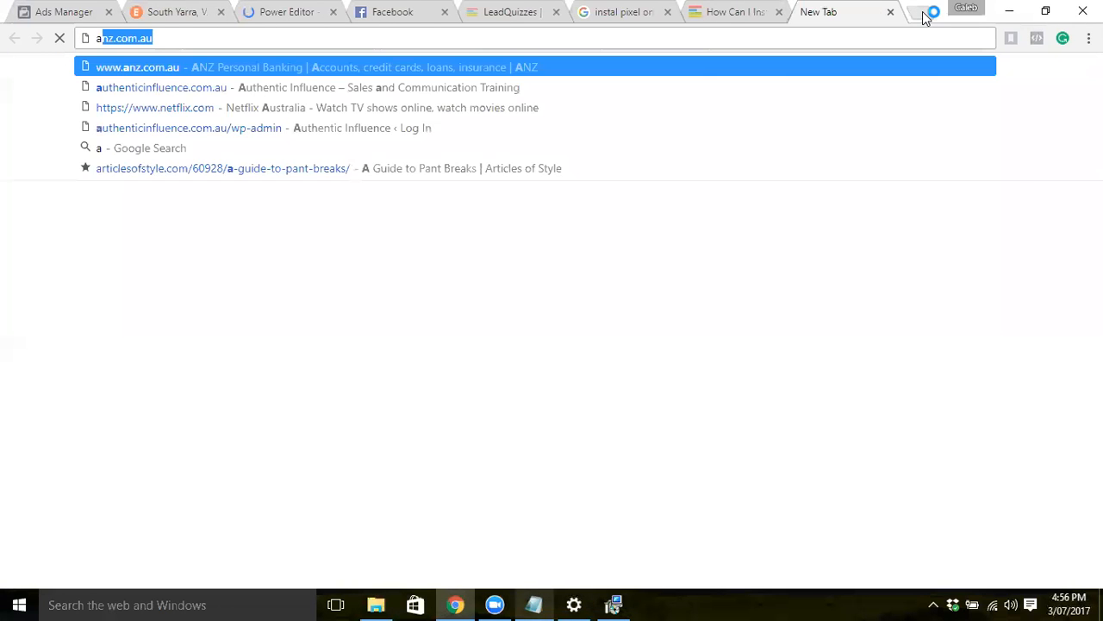
pyautogui.write('desppr')
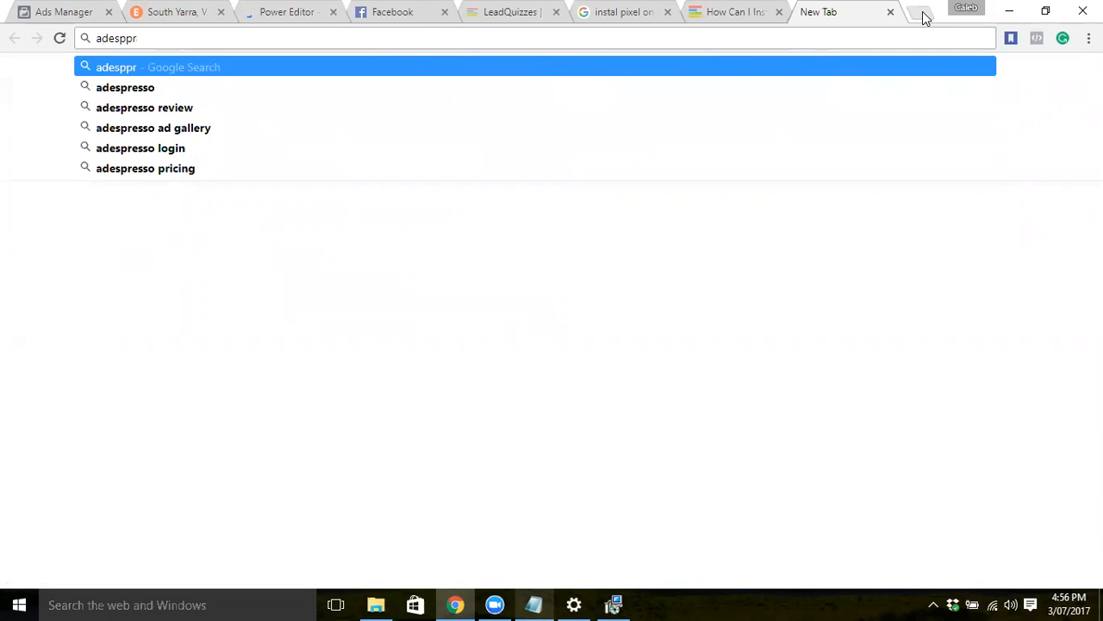
pyautogui.press('Down')
pyautogui.press('Return')
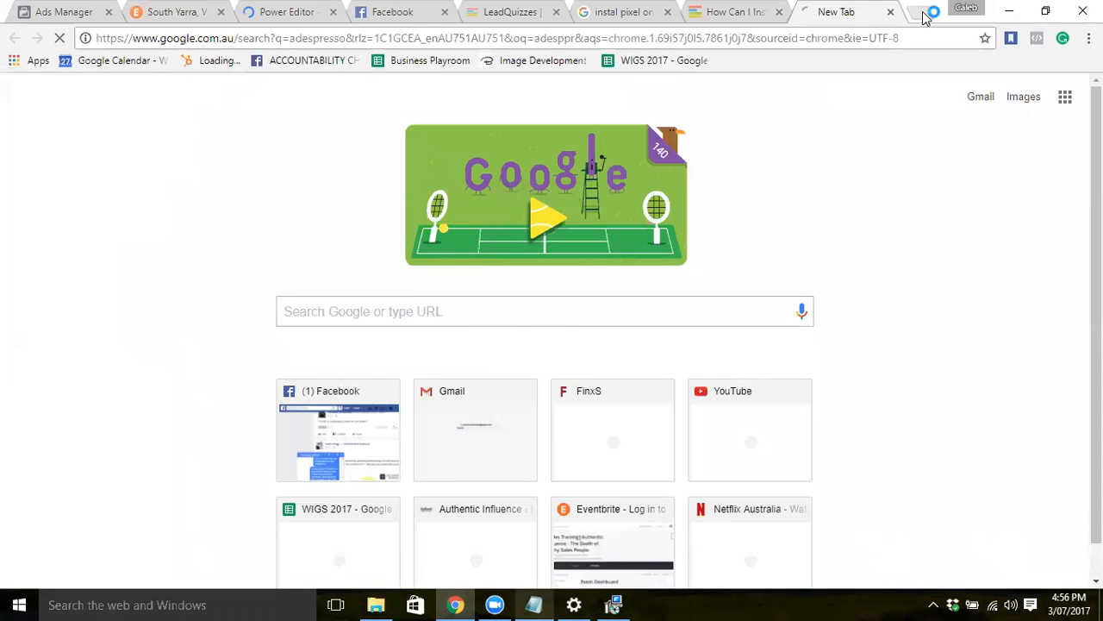
# Open the AdEspresso website from the search results.
pyautogui.click(246, 16)
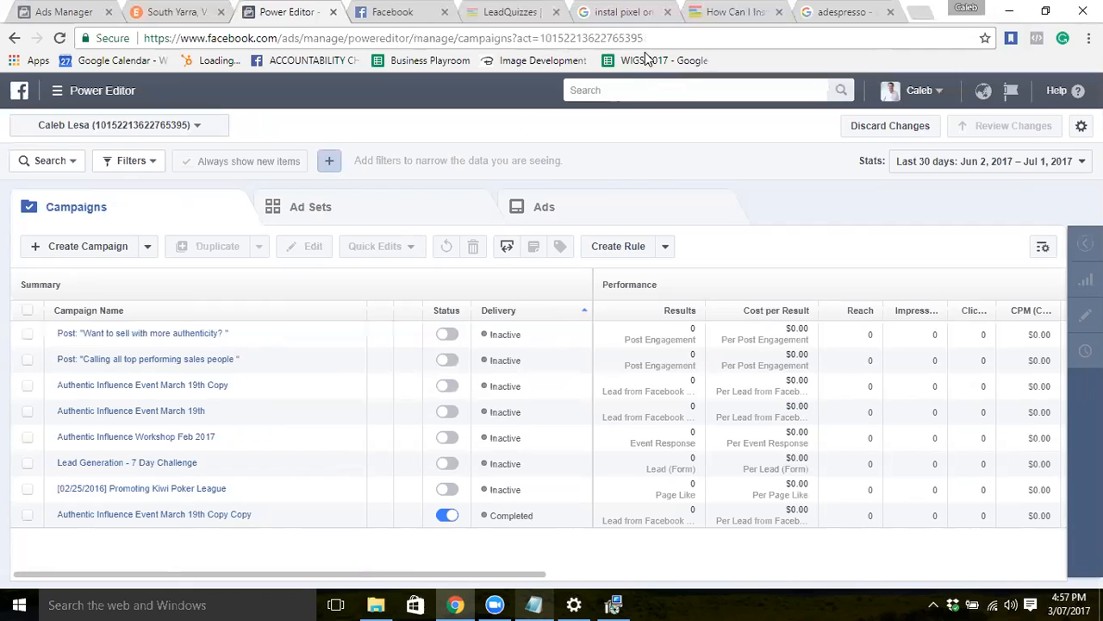
pyautogui.click(842, 12)
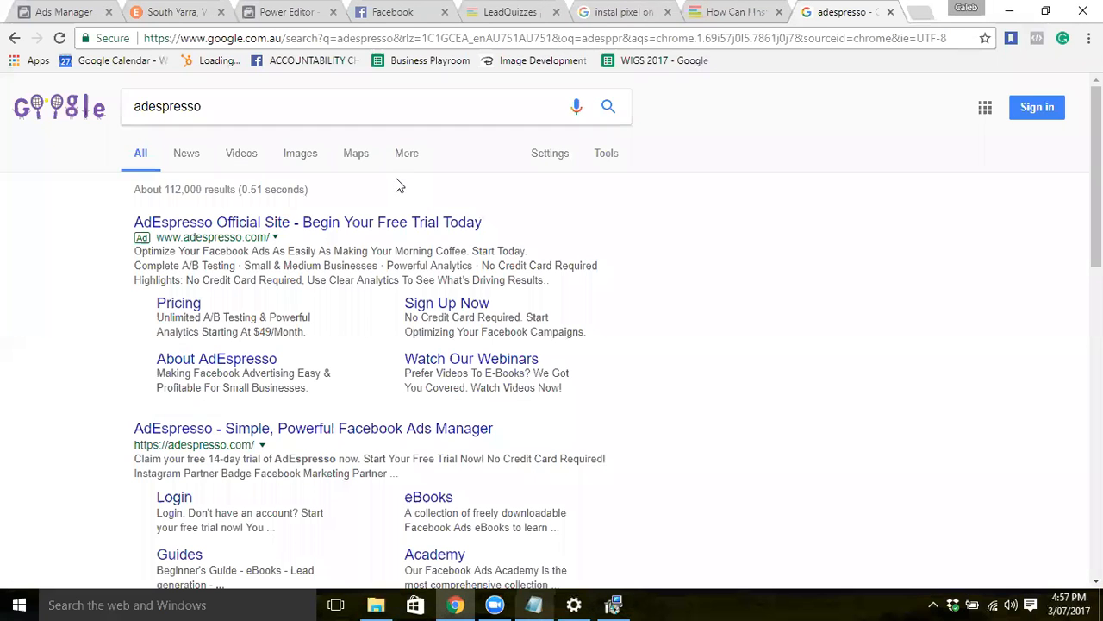
pyautogui.click(315, 431)
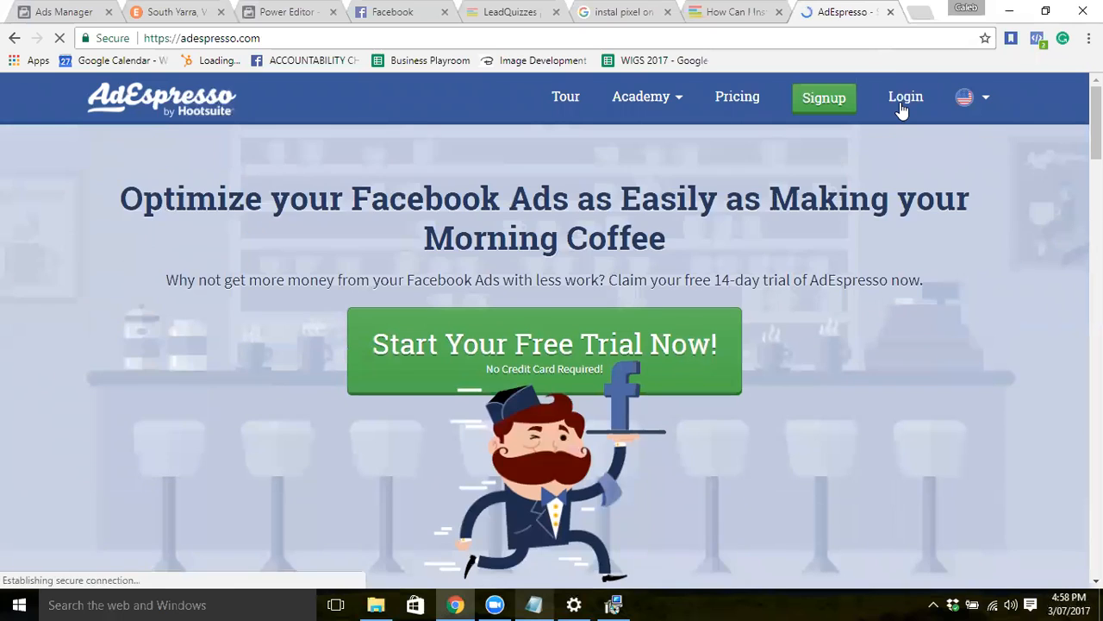
# Log in to AdEspresso with the account email and password.
pyautogui.click(902, 108)
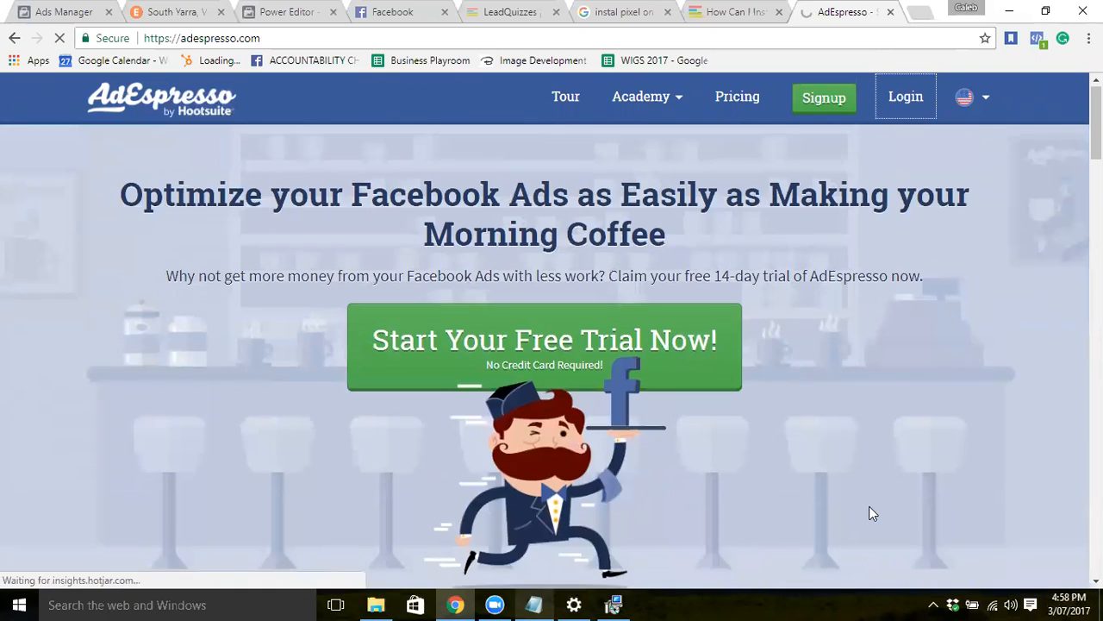
pyautogui.scroll(-3, 869, 514)
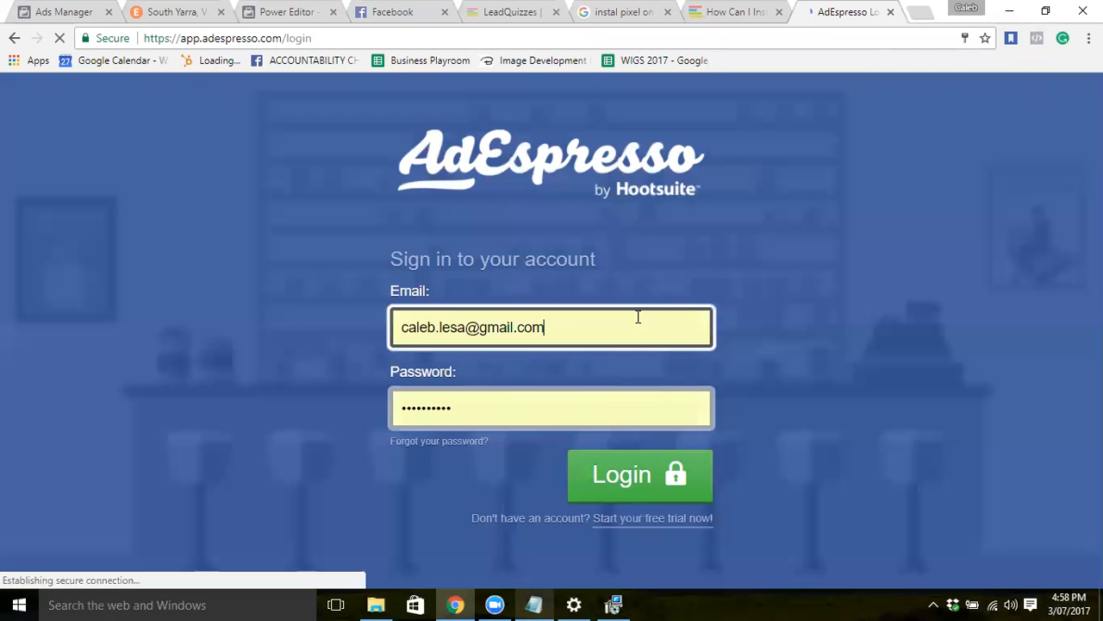
pyautogui.click(625, 470)
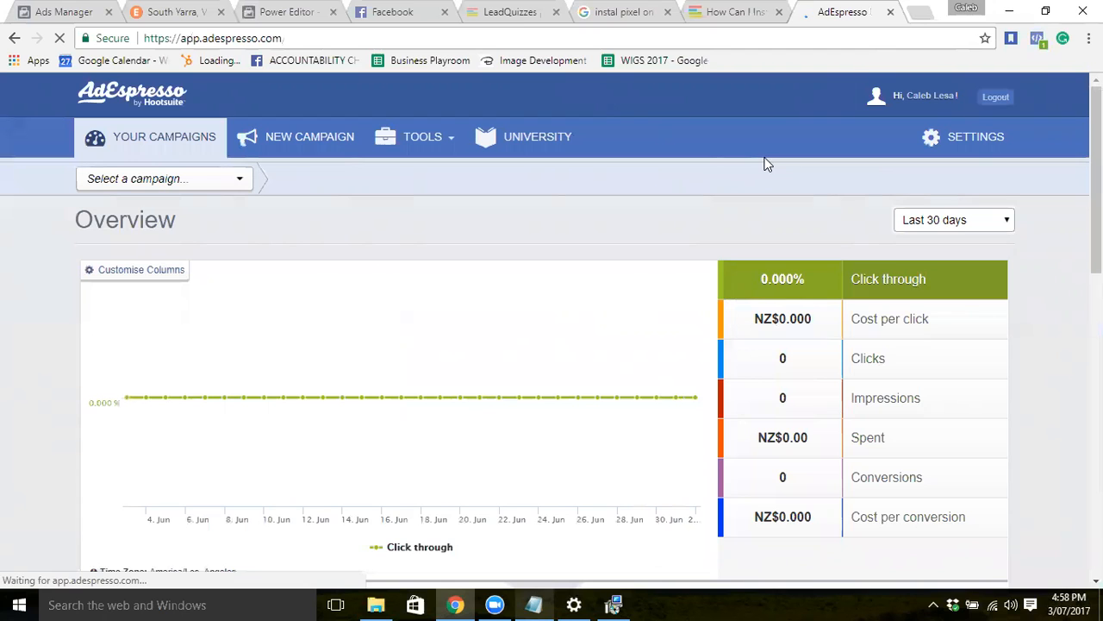
# Scroll through the Overview dashboard, then start a New Campaign.
pyautogui.scroll(-1, 913, 465)
pyautogui.scroll(-2, 1052, 463)
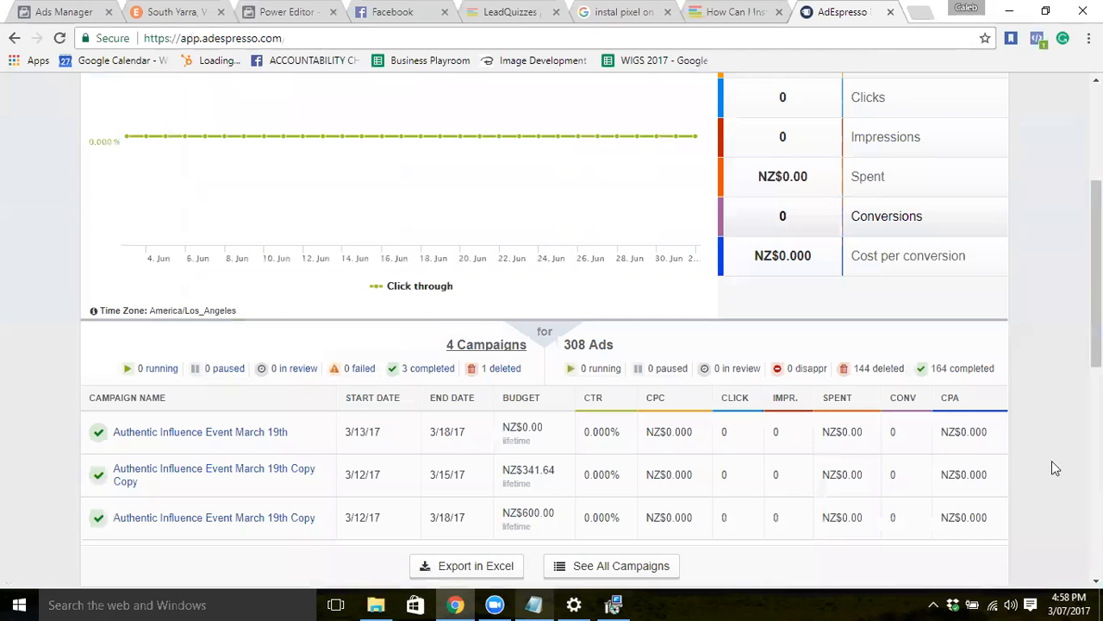
pyautogui.scroll(-1, 1053, 465)
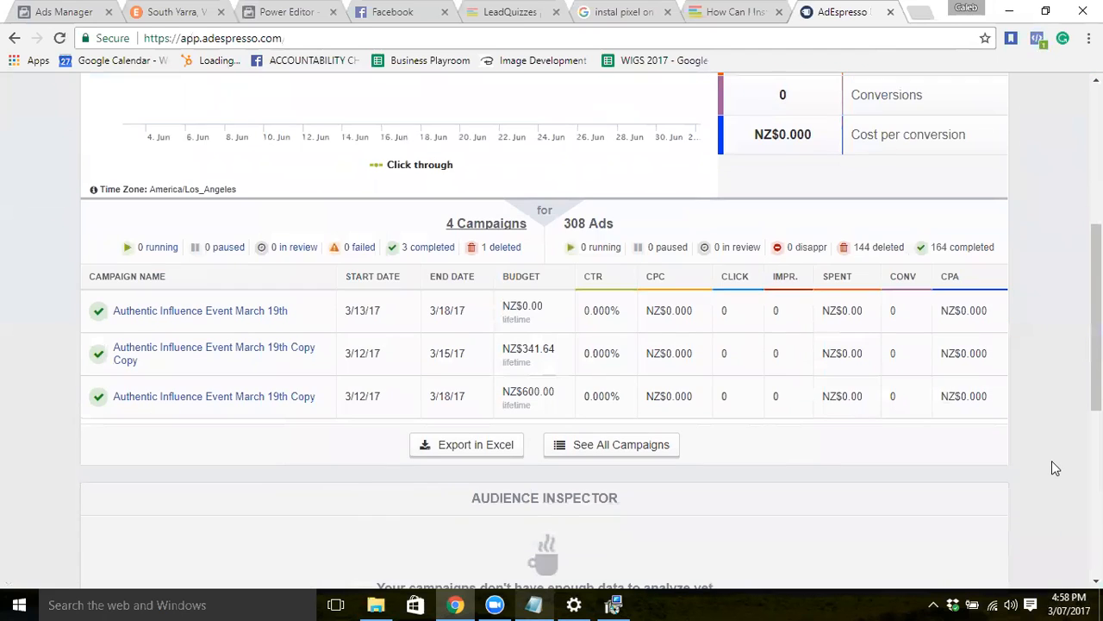
pyautogui.scroll(-2, 1055, 468)
pyautogui.scroll(-3, 1056, 468)
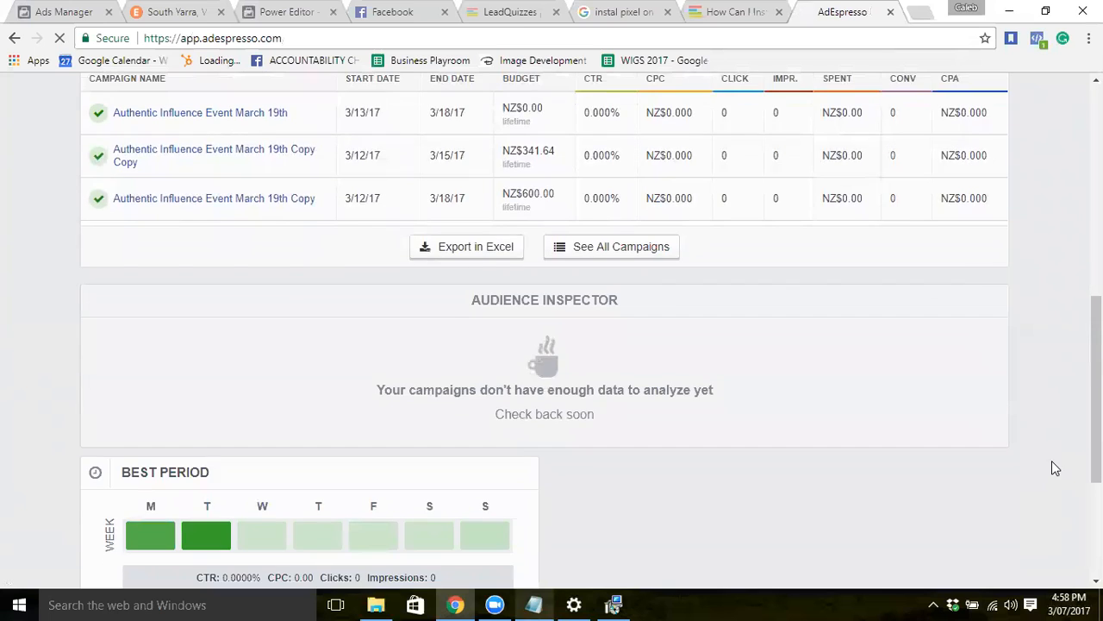
pyautogui.scroll(3, 1055, 468)
pyautogui.scroll(7, 1052, 461)
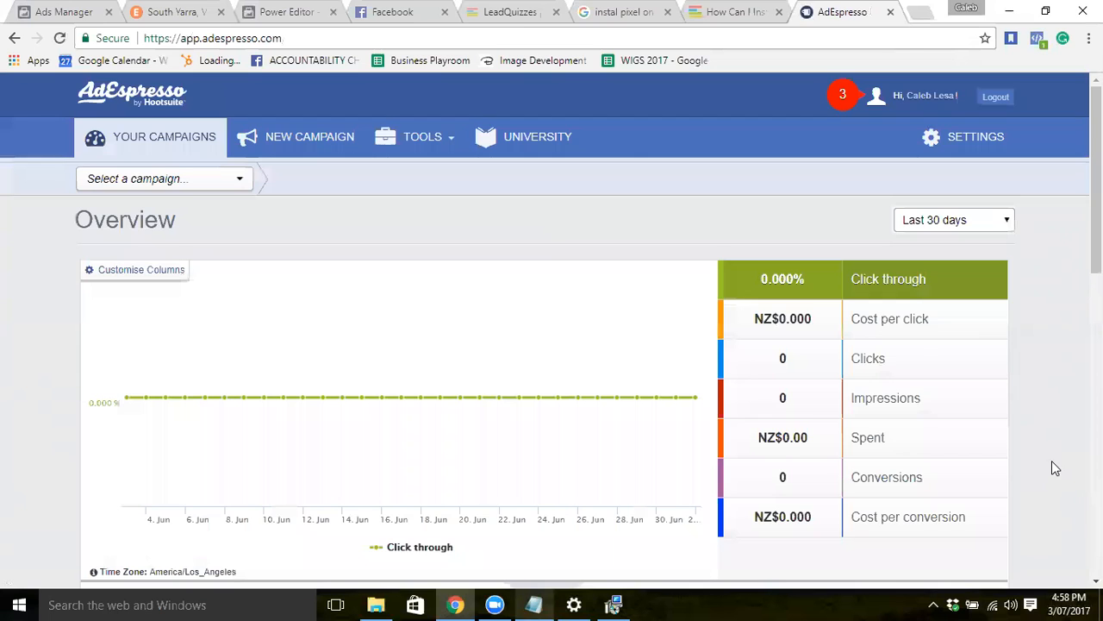
pyautogui.scroll(-1, 1052, 461)
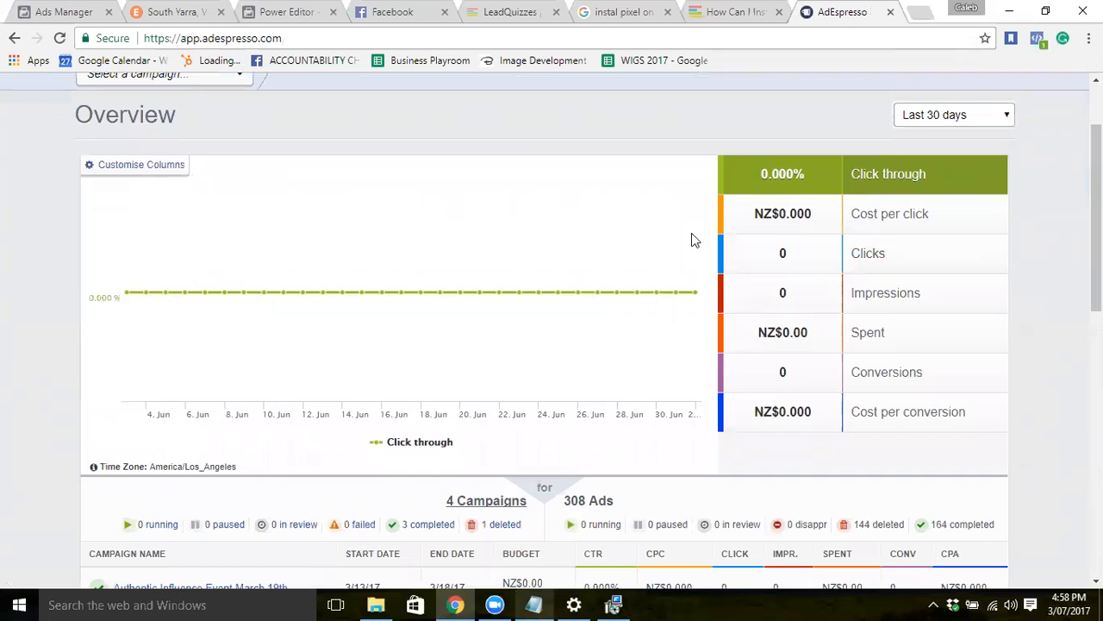
pyautogui.scroll(-2, 692, 234)
pyautogui.scroll(1, 693, 234)
pyautogui.scroll(3, 691, 233)
pyautogui.rightClick(691, 235)
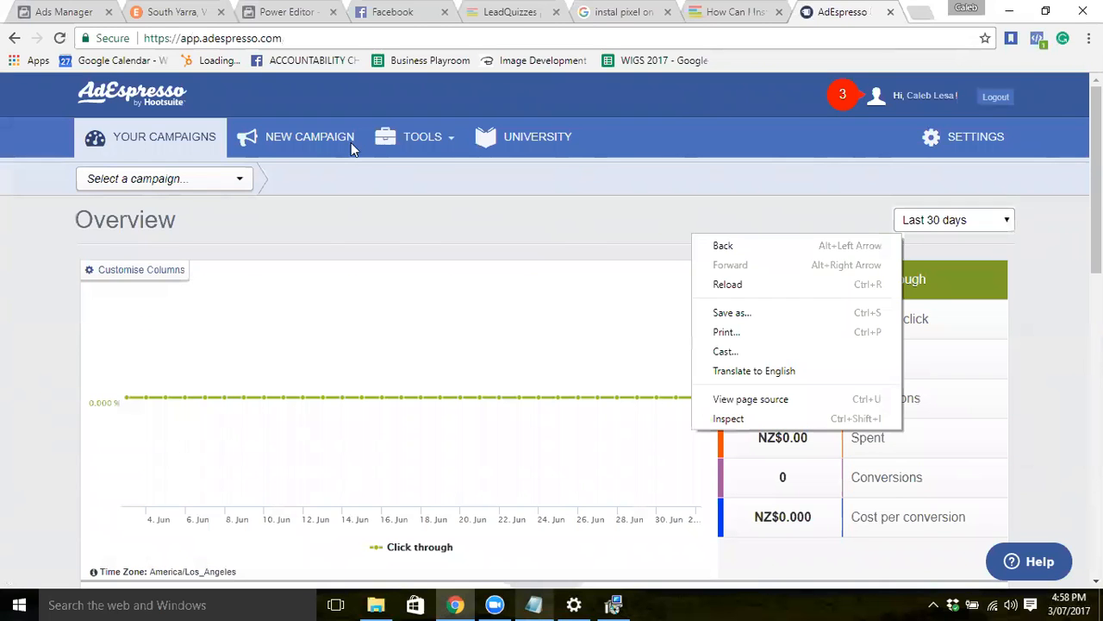
pyautogui.click(316, 149)
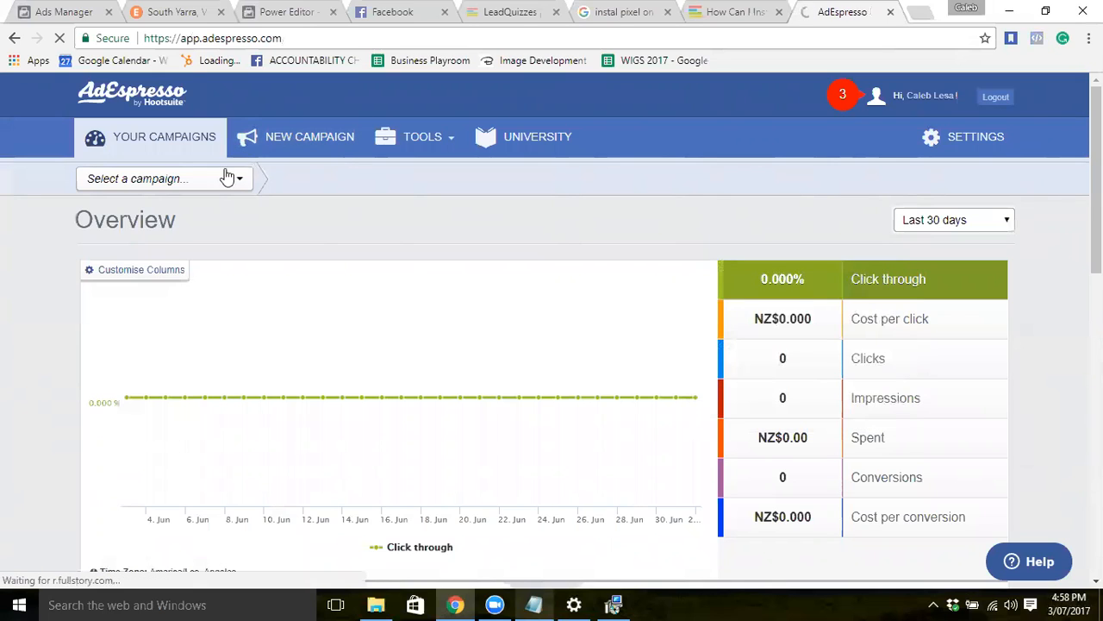
pyautogui.click(222, 181)
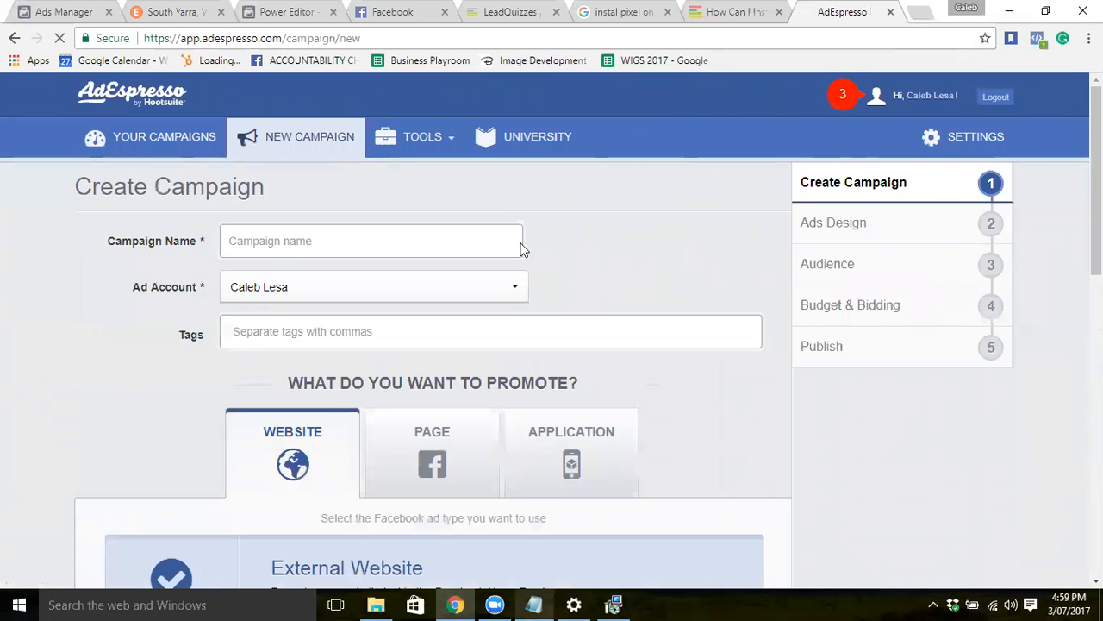
# Look over the options on the Create Campaign form.
pyautogui.click(488, 244)
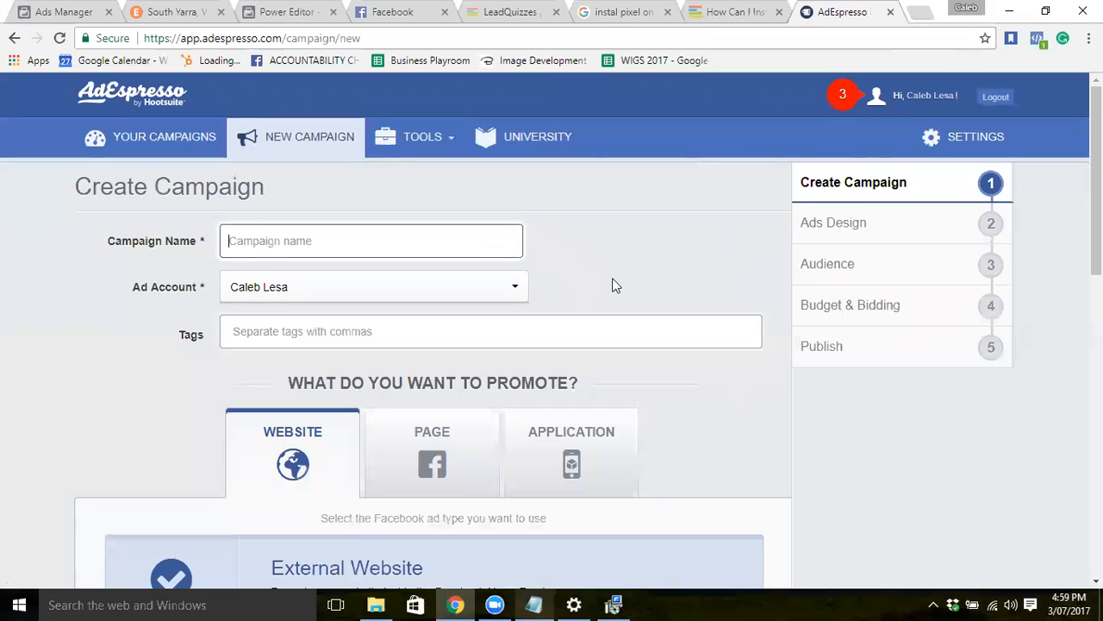
pyautogui.scroll(-4, 646, 344)
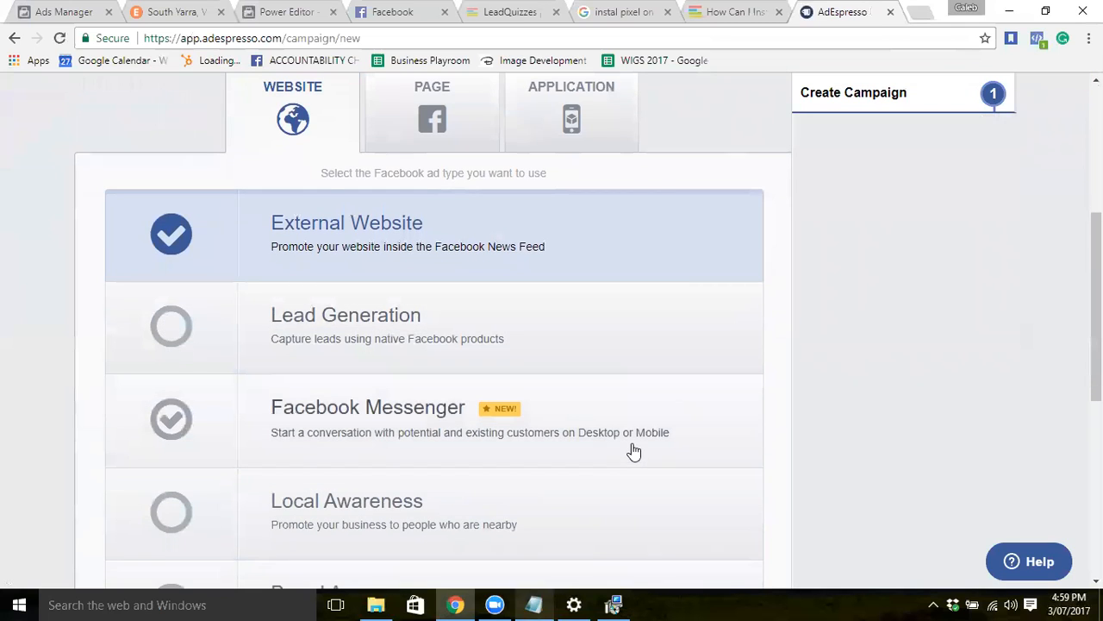
pyautogui.scroll(-1, 634, 451)
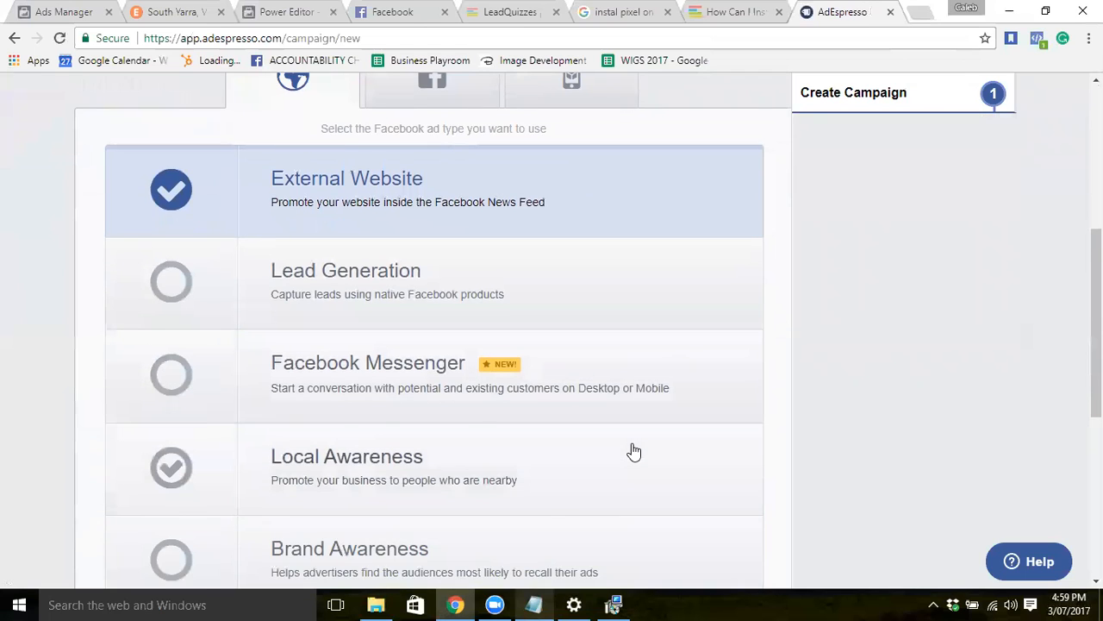
pyautogui.scroll(-3, 634, 451)
pyautogui.scroll(1, 634, 451)
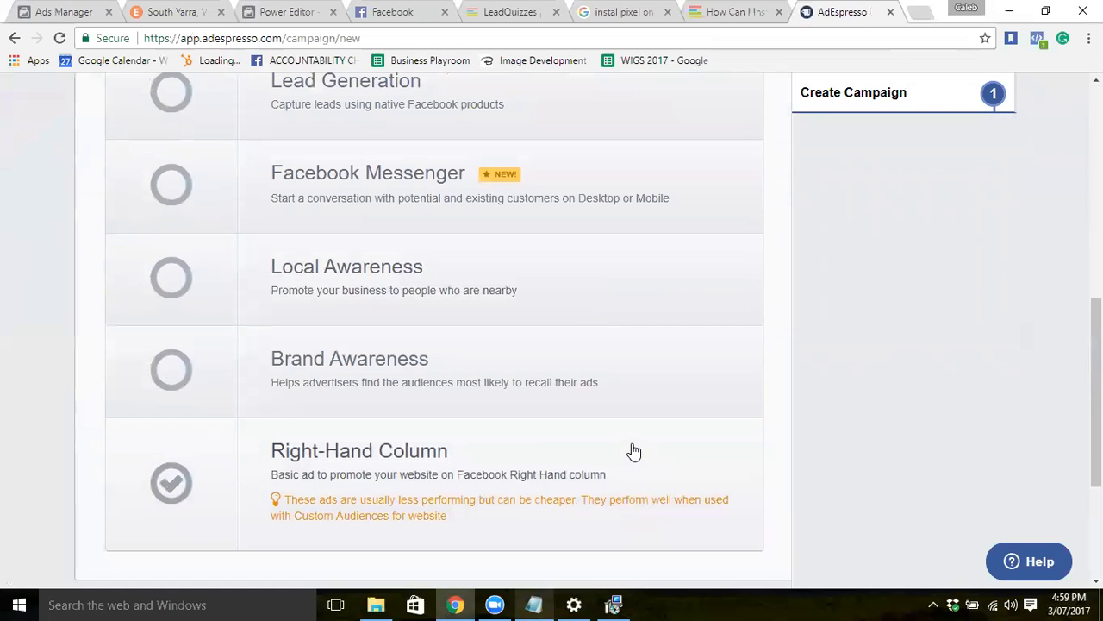
pyautogui.scroll(2, 634, 451)
pyautogui.scroll(1, 632, 451)
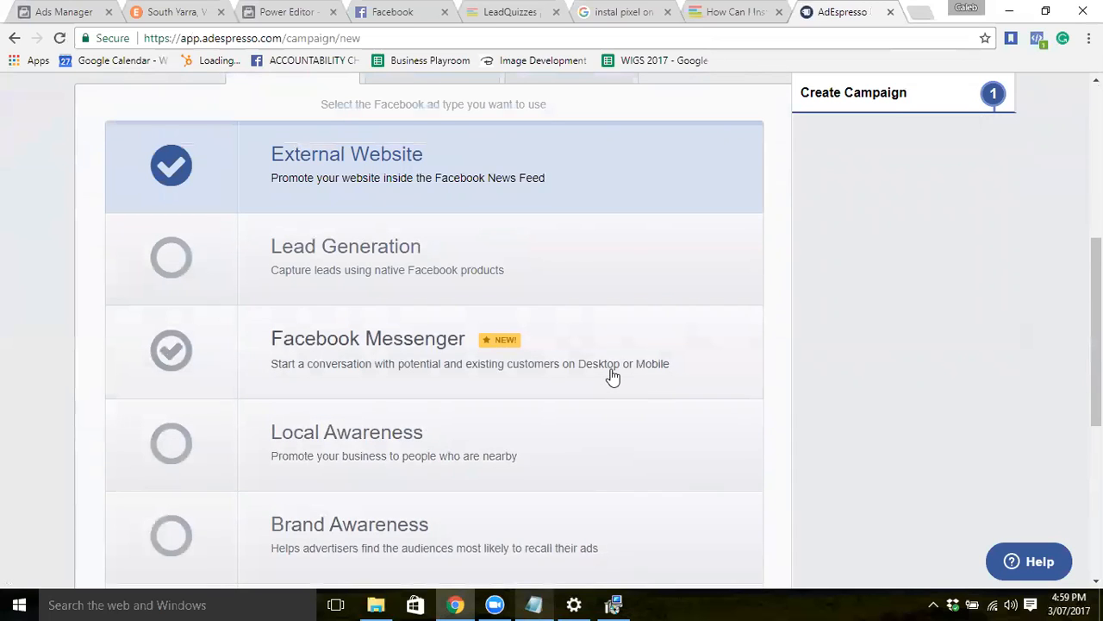
pyautogui.scroll(1, 612, 377)
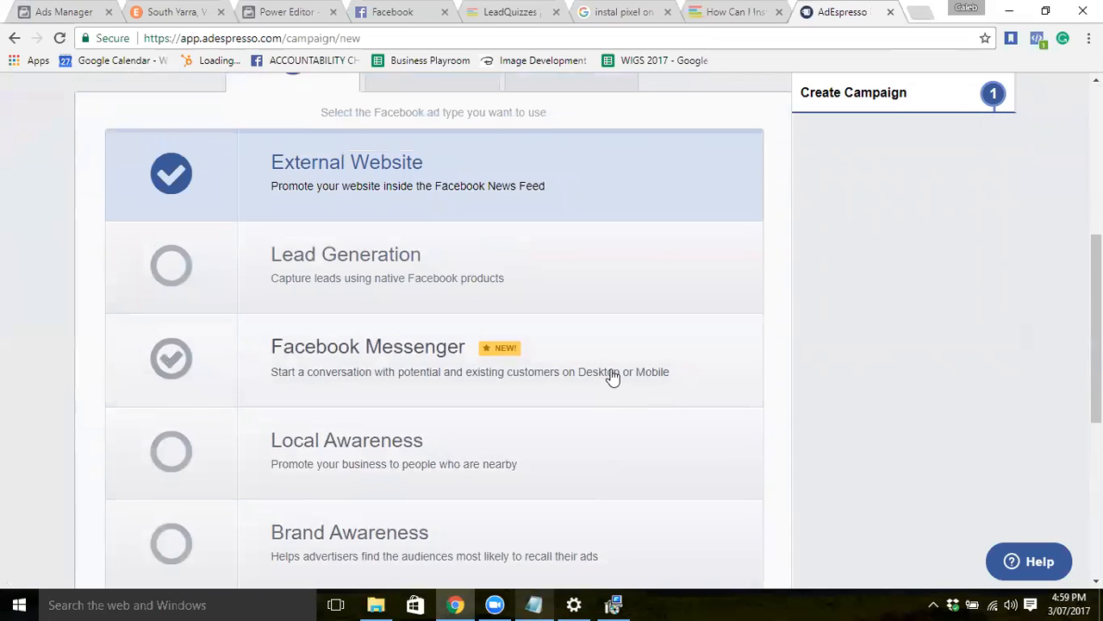
pyautogui.scroll(1, 612, 377)
pyautogui.scroll(1, 612, 376)
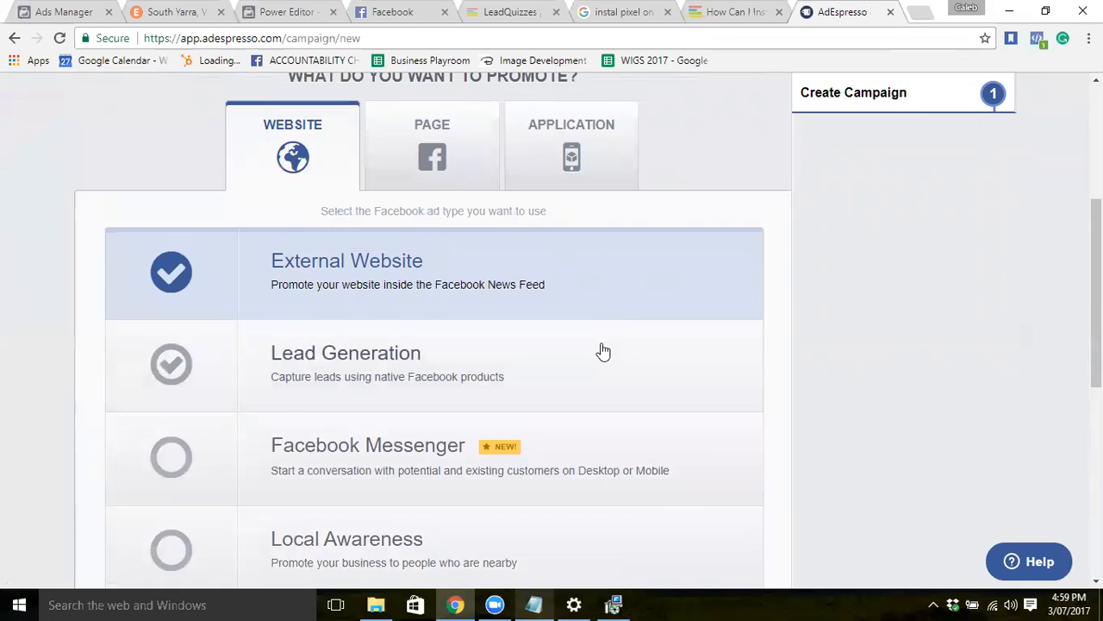
pyautogui.scroll(-1, 604, 352)
pyautogui.scroll(3, 604, 352)
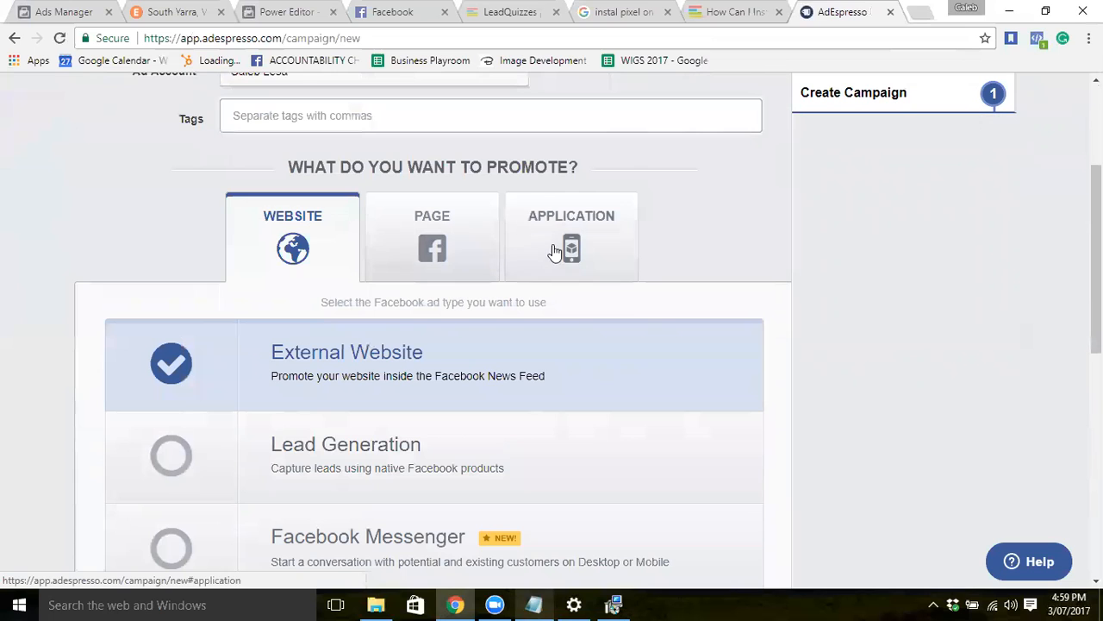
pyautogui.scroll(-4, 507, 376)
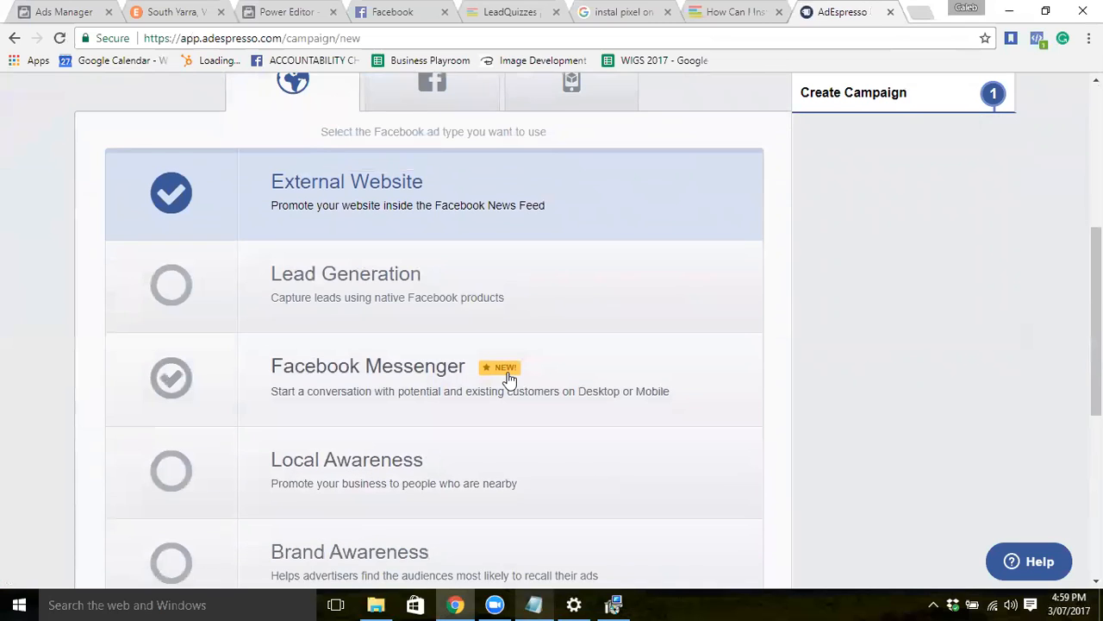
pyautogui.scroll(-5, 509, 378)
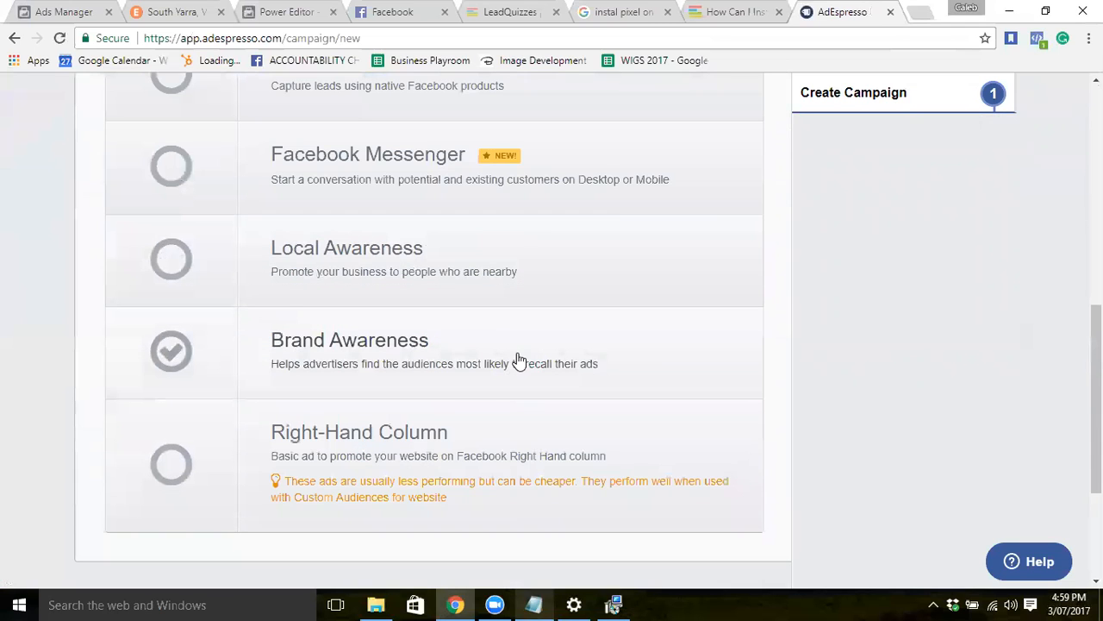
pyautogui.scroll(-1, 519, 360)
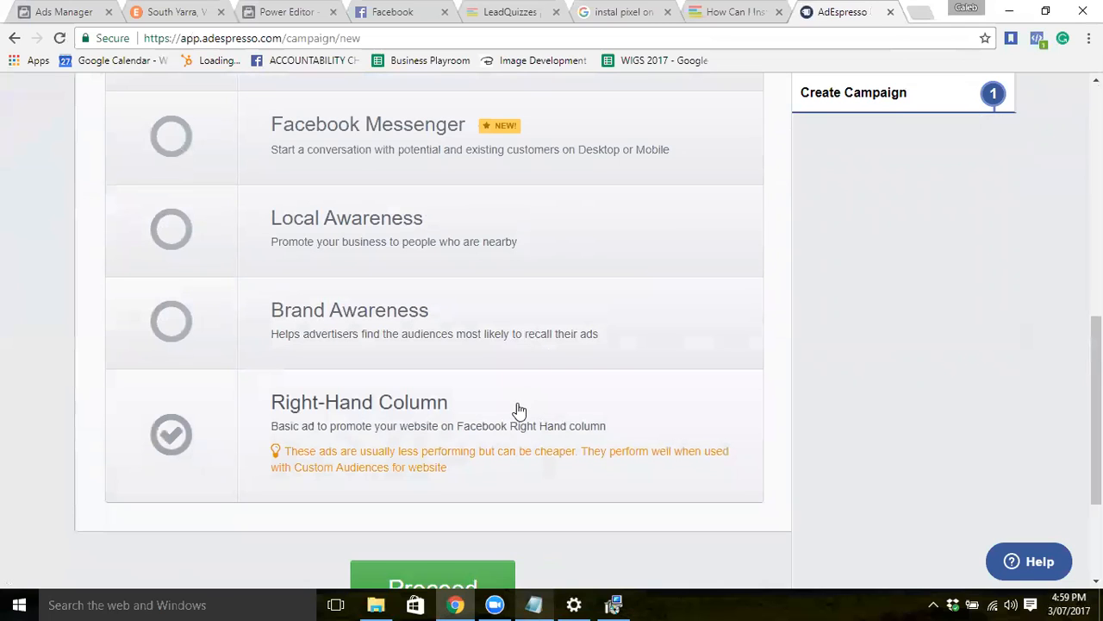
pyautogui.scroll(6, 519, 408)
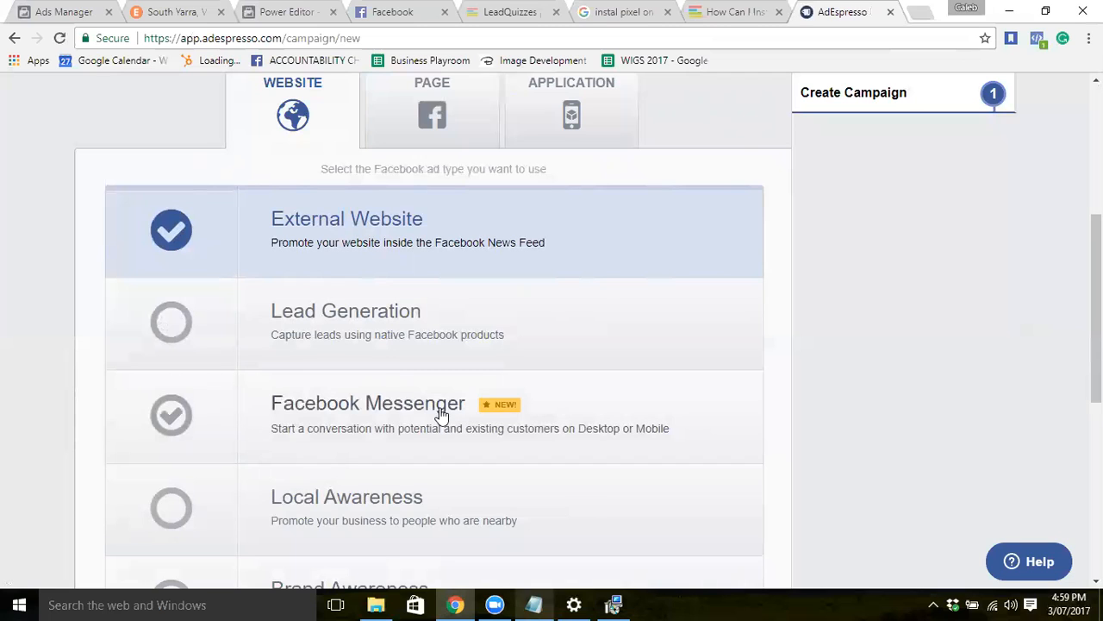
# Choose Lead Generation as the ad type and name the campaign 'aljnfksanf'.
pyautogui.click(388, 321)
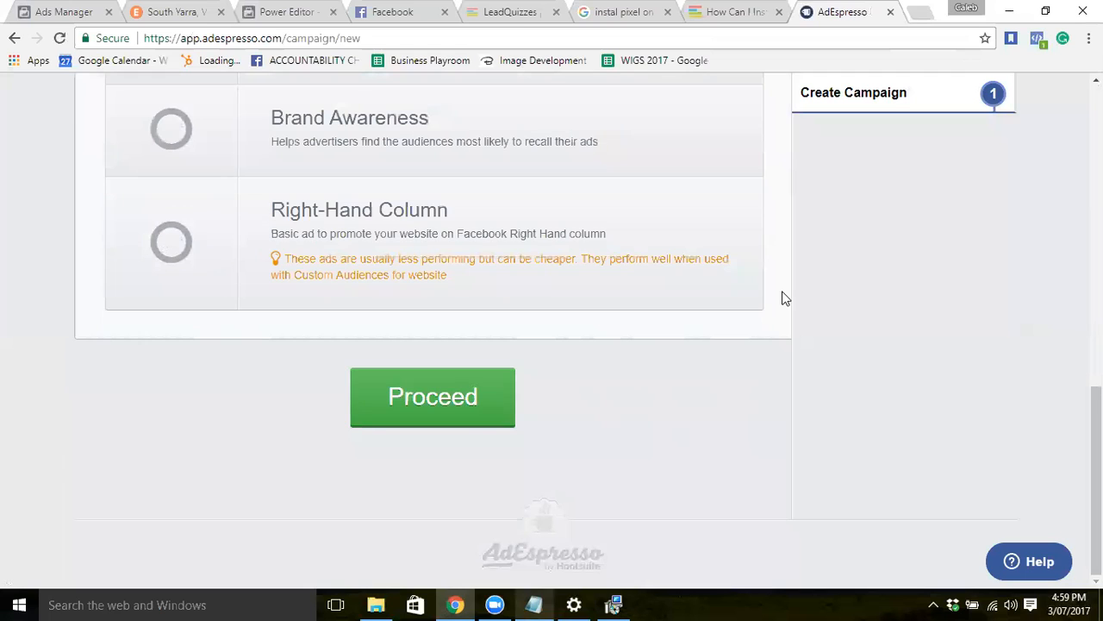
pyautogui.click(468, 418)
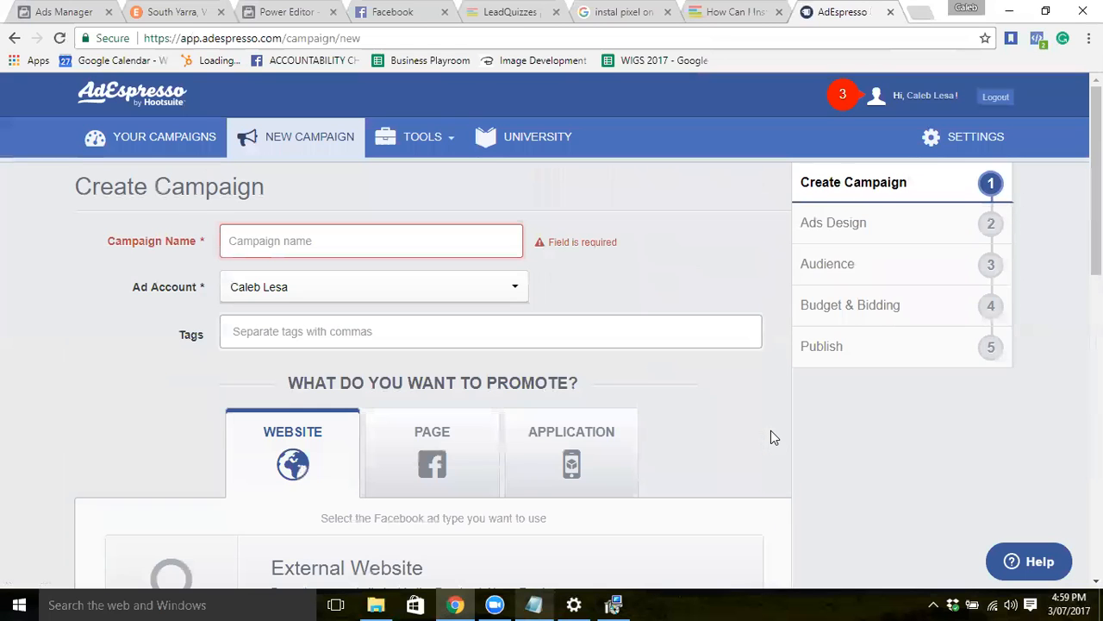
pyautogui.click(483, 248)
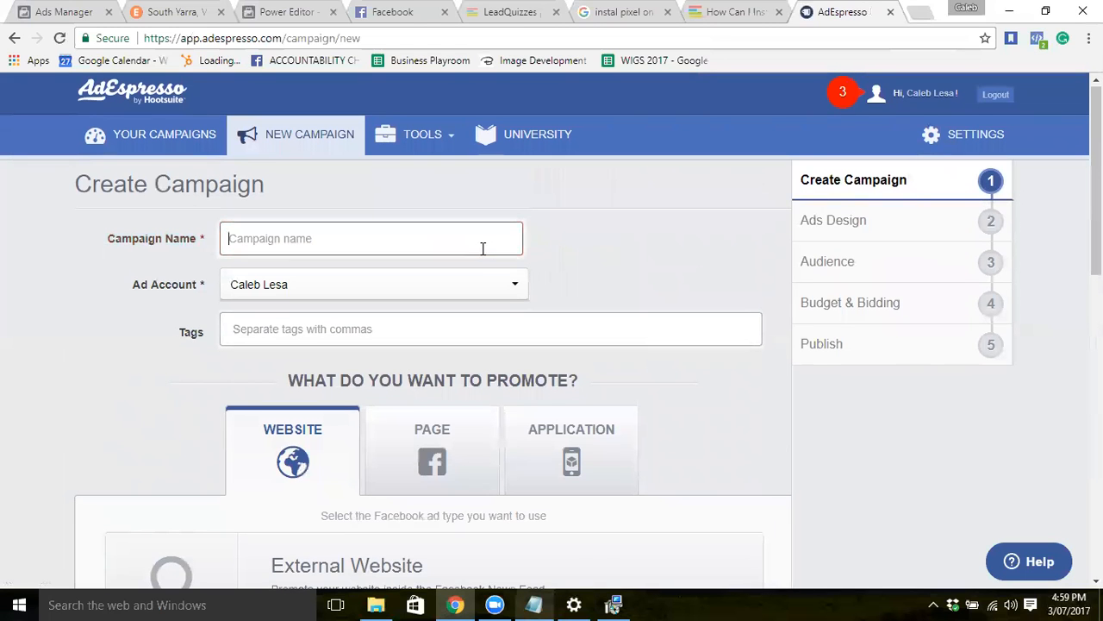
pyautogui.write('aljnfksanf')
pyautogui.scroll(-6, 273, 335)
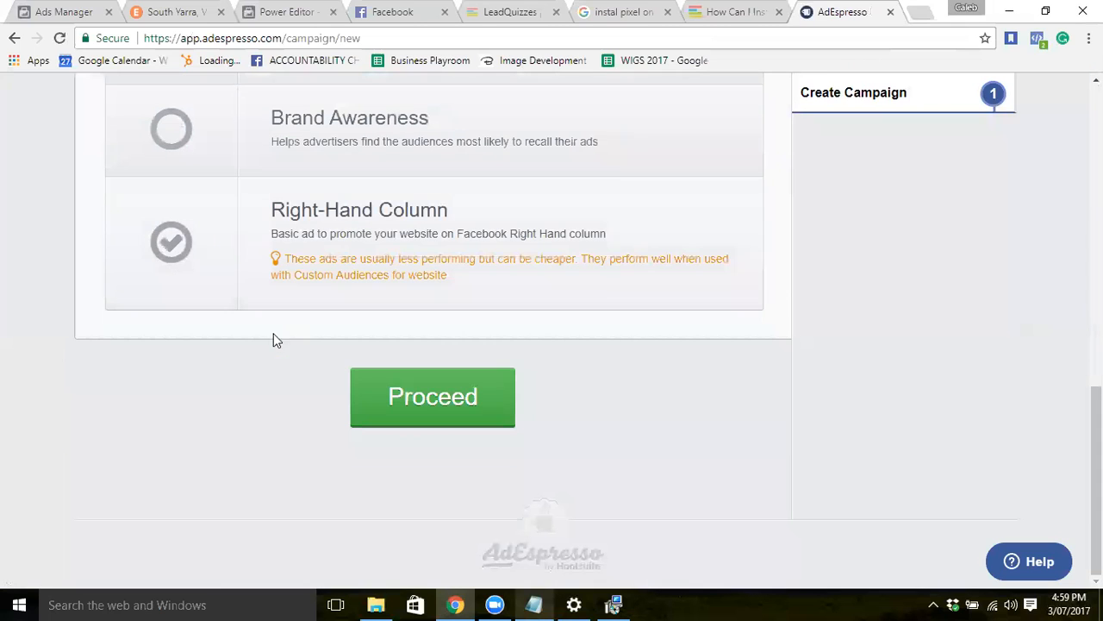
# Proceed to Ads Design and select Authentic Influence as the Facebook page.
pyautogui.click(362, 399)
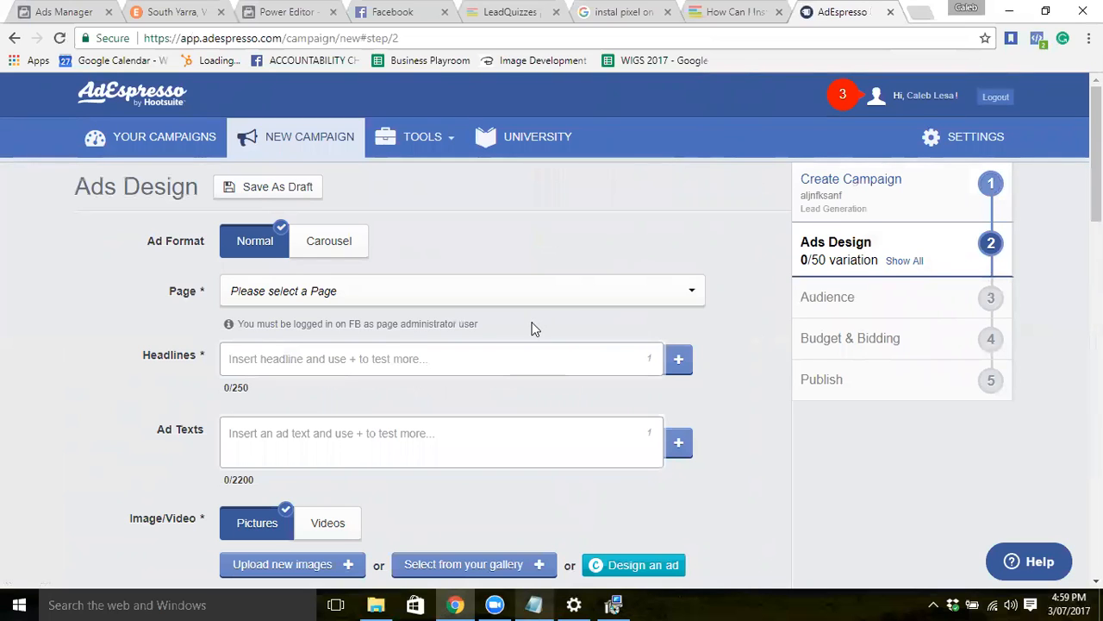
pyautogui.click(558, 301)
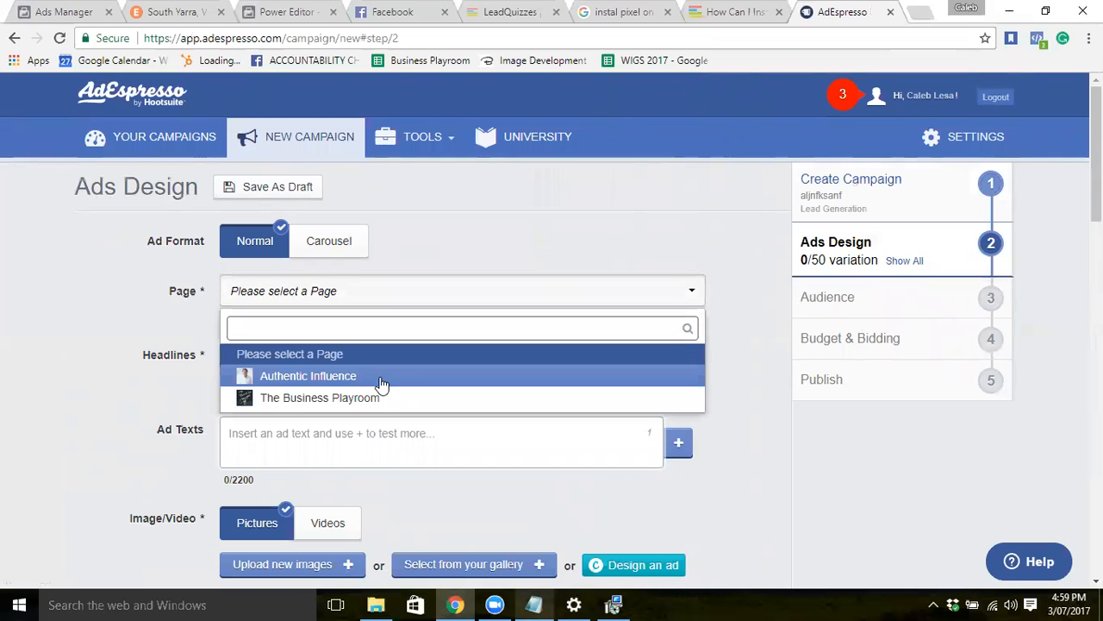
pyautogui.click(382, 377)
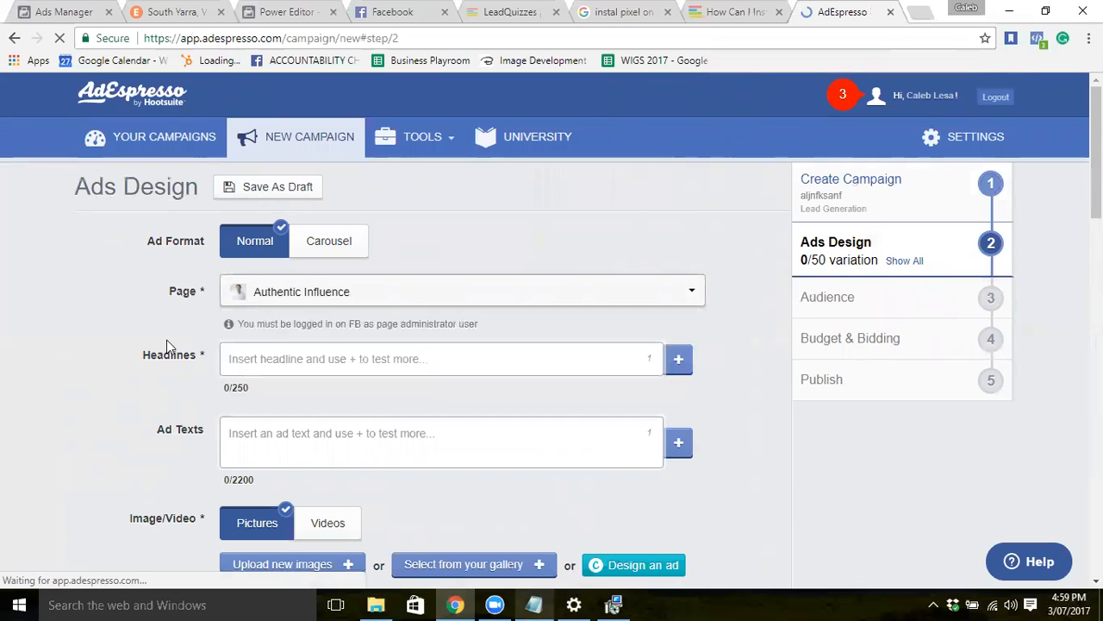
# Add the headlines 'Headline 1' and 'Headline 2'.
pyautogui.click(290, 369)
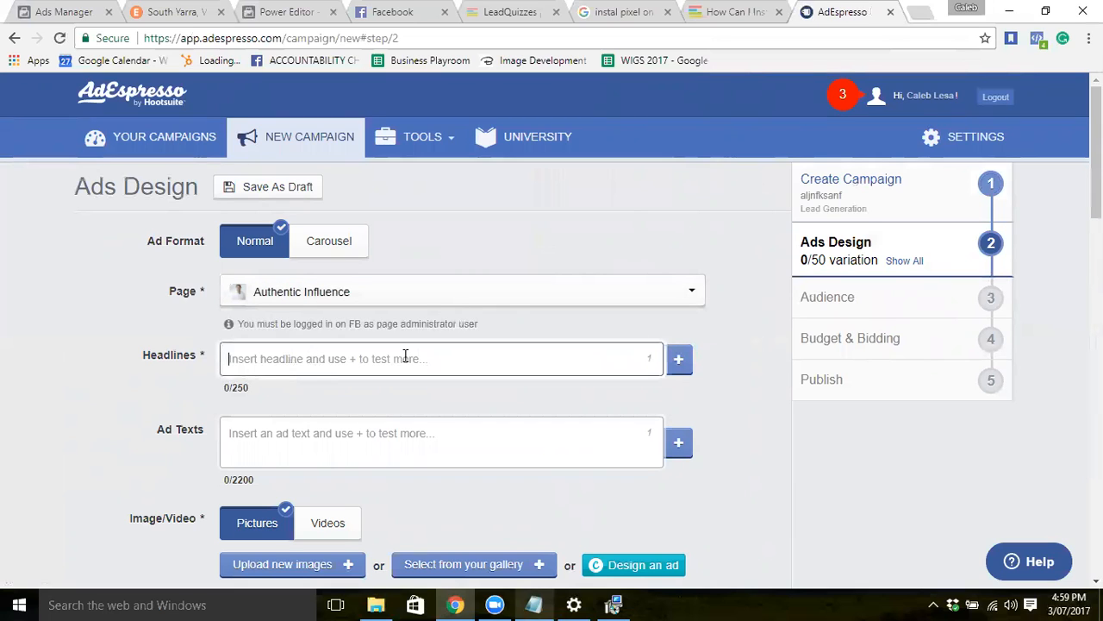
pyautogui.write('TES')
pyautogui.press('BackSpace')
pyautogui.press('BackSpace')
pyautogui.press('BackSpace')
pyautogui.write('Hea')
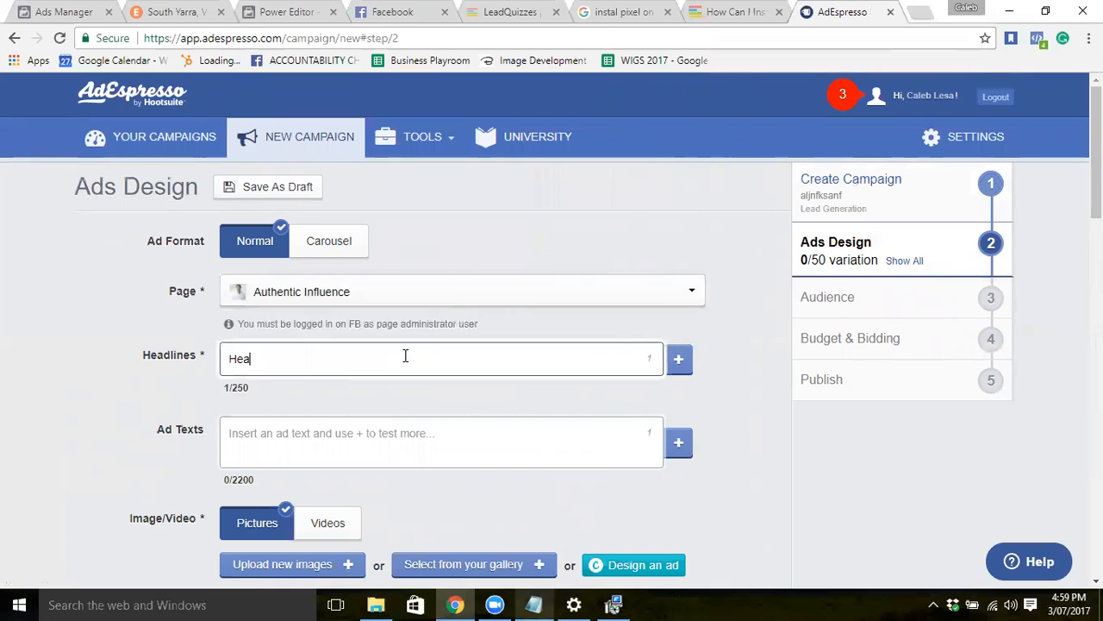
pyautogui.write('dline 1')
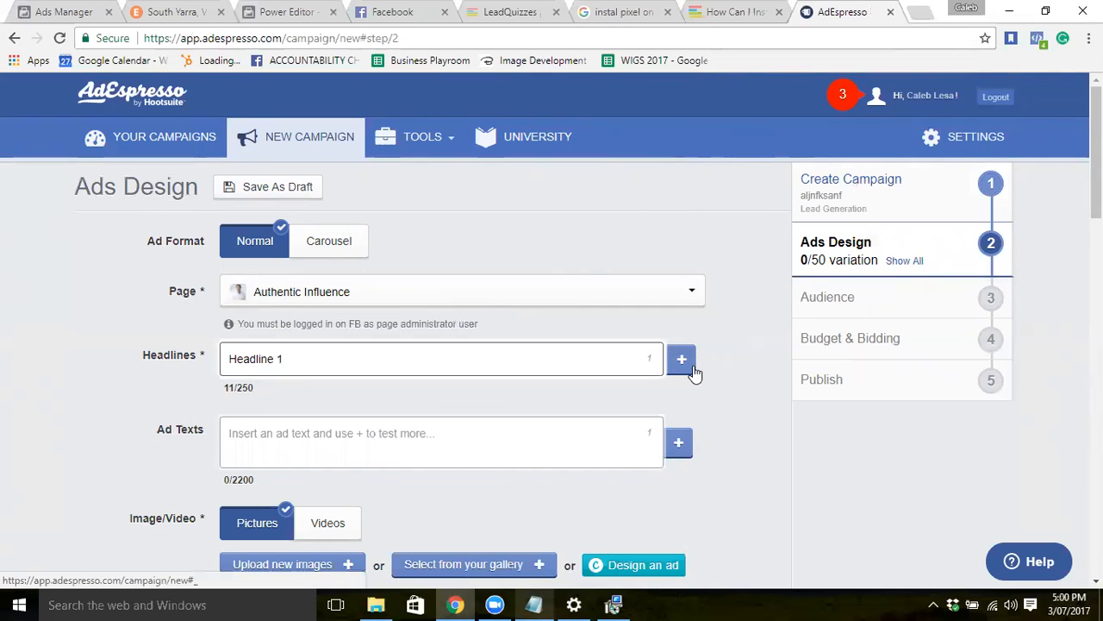
pyautogui.click(681, 360)
pyautogui.click(502, 371)
pyautogui.write('Heaedline')
pyautogui.press('BackSpace')
pyautogui.press('BackSpace')
pyautogui.press('BackSpace')
pyautogui.press('BackSpace')
pyautogui.press('BackSpace')
pyautogui.press('BackSpace')
pyautogui.write('d line 2')
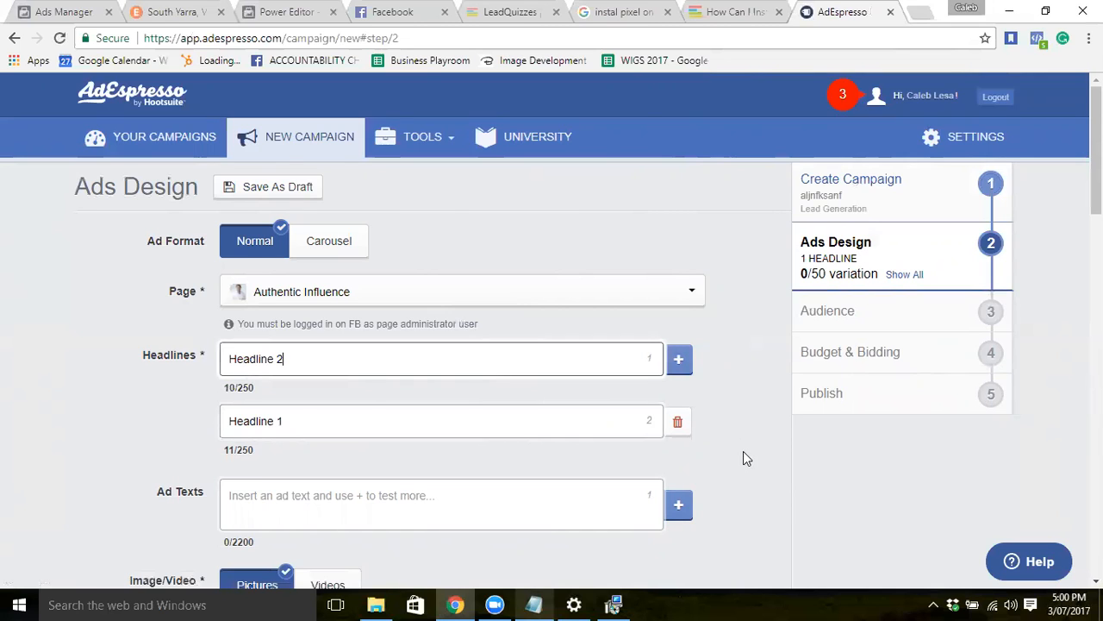
# Enter '1234' as the ad text.
pyautogui.scroll(-2, 431, 394)
pyautogui.click(429, 394)
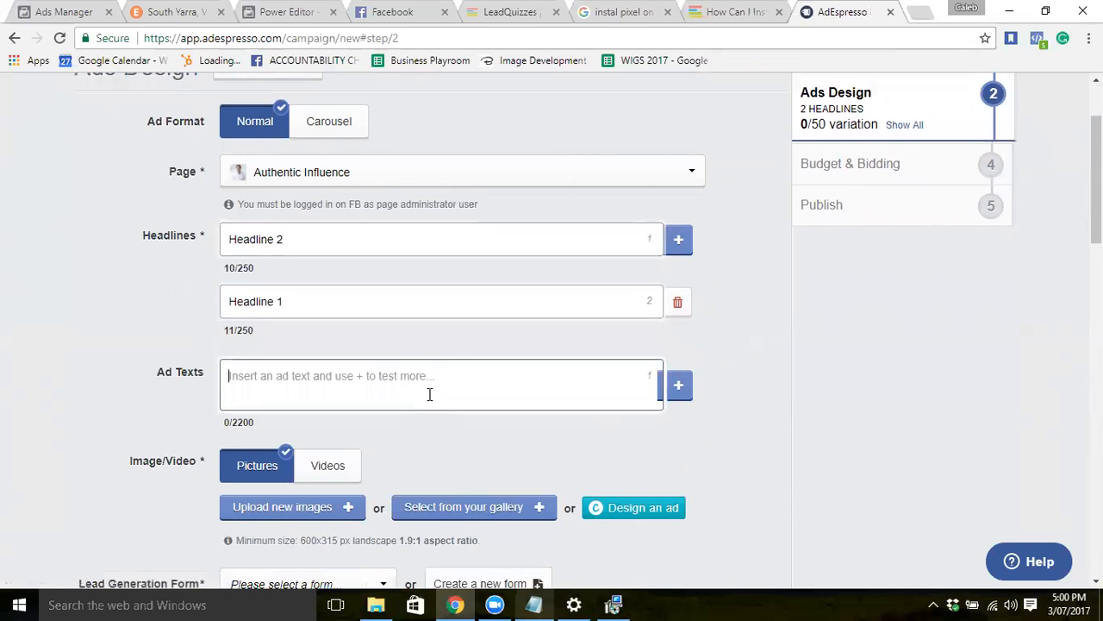
pyautogui.write('1234')
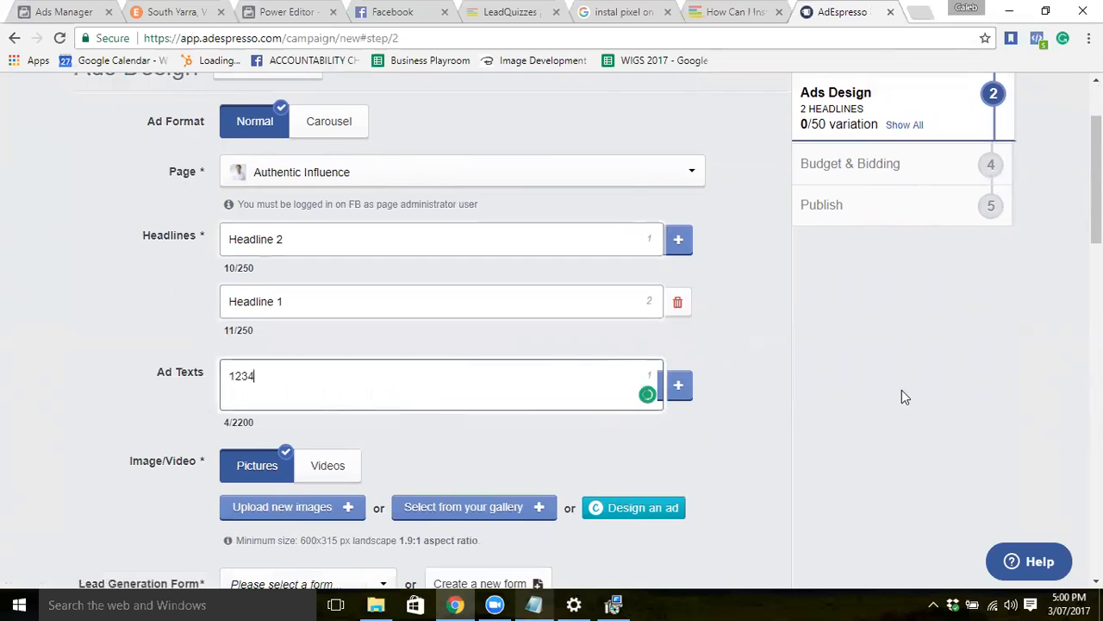
pyautogui.scroll(-3, 824, 402)
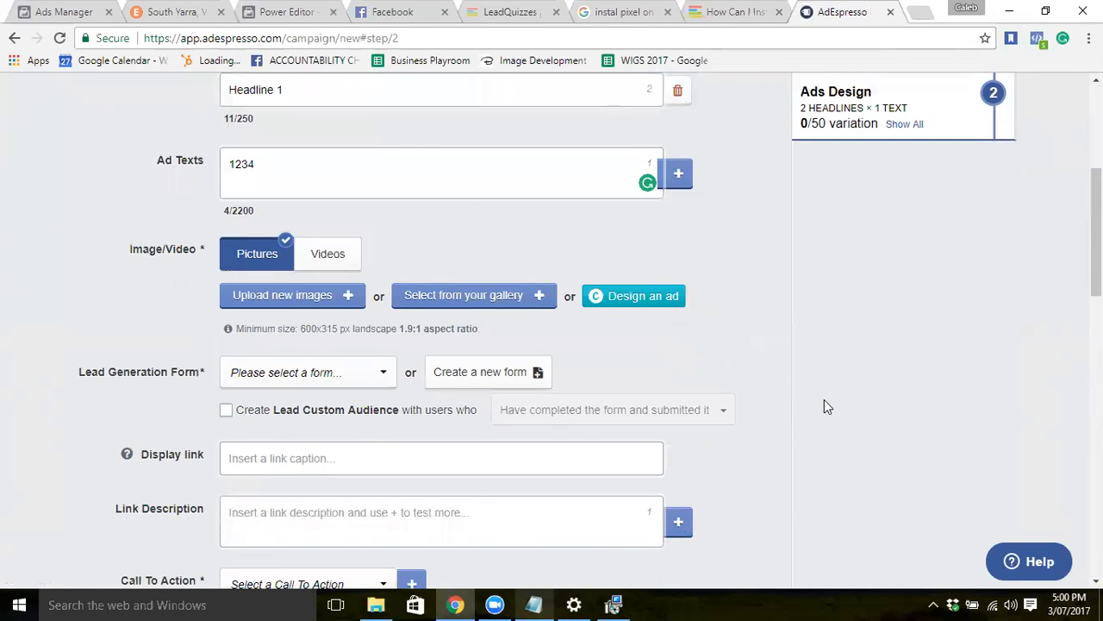
pyautogui.scroll(-1, 824, 400)
pyautogui.rightClick(825, 400)
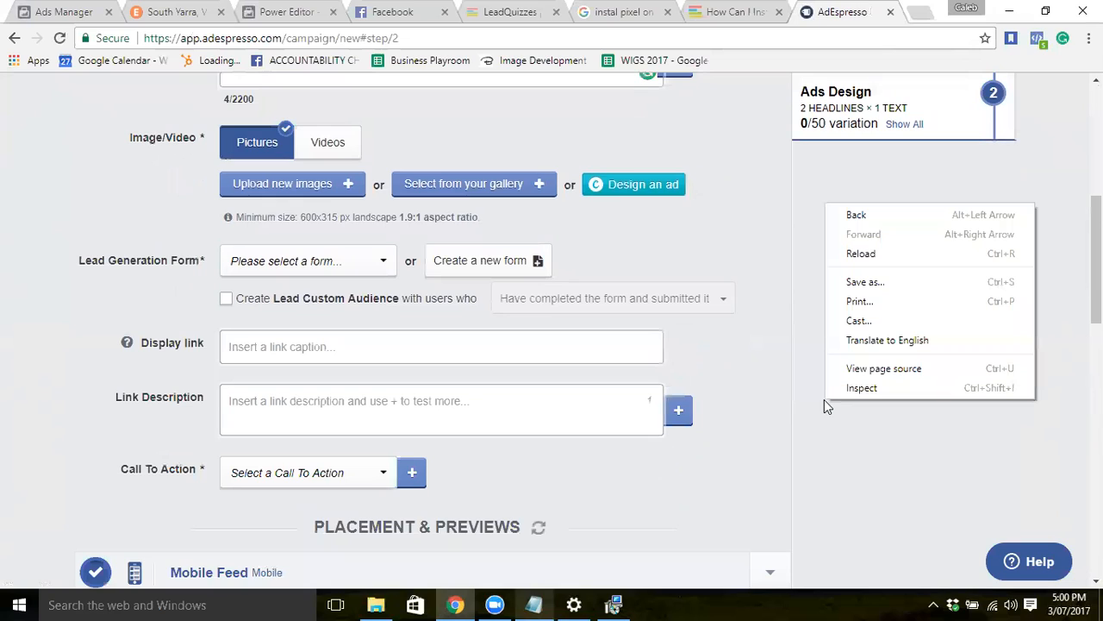
pyautogui.click(724, 252)
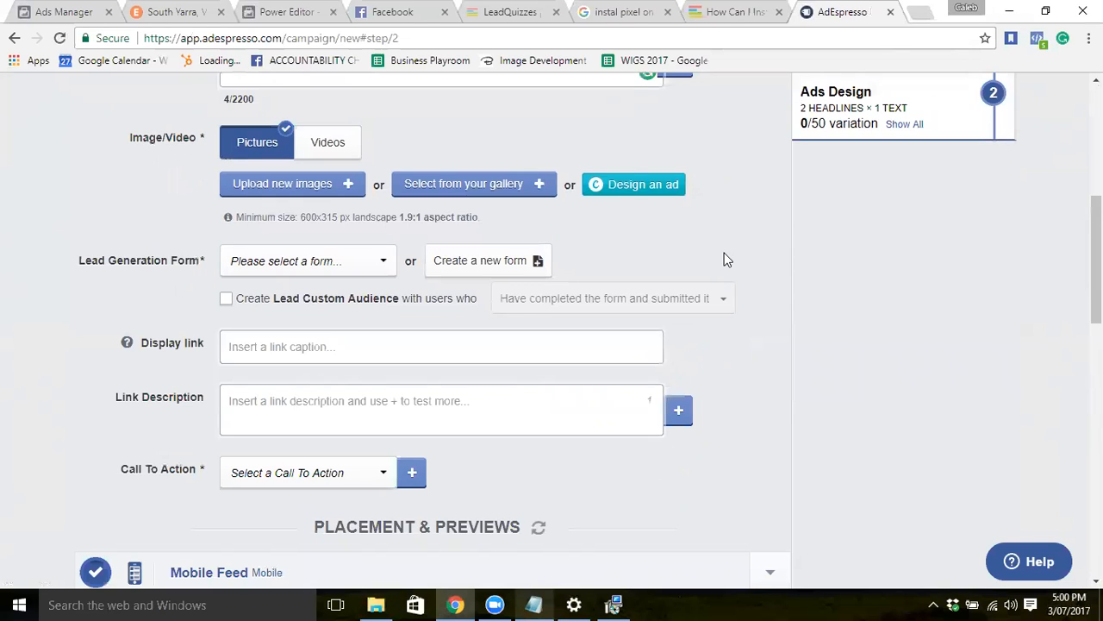
pyautogui.click(384, 268)
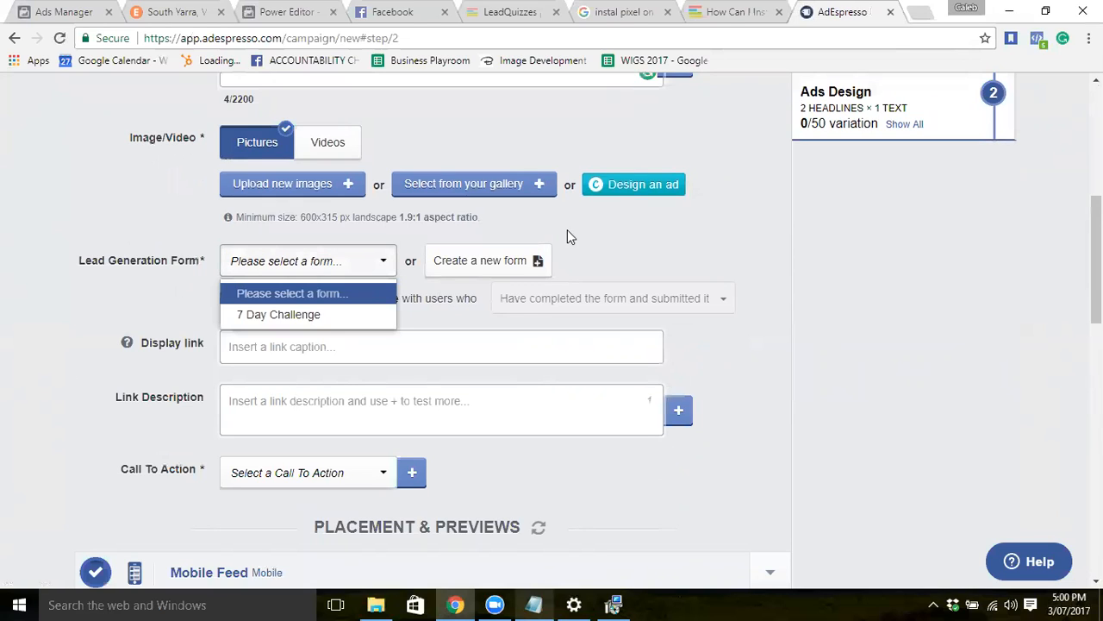
pyautogui.click(628, 245)
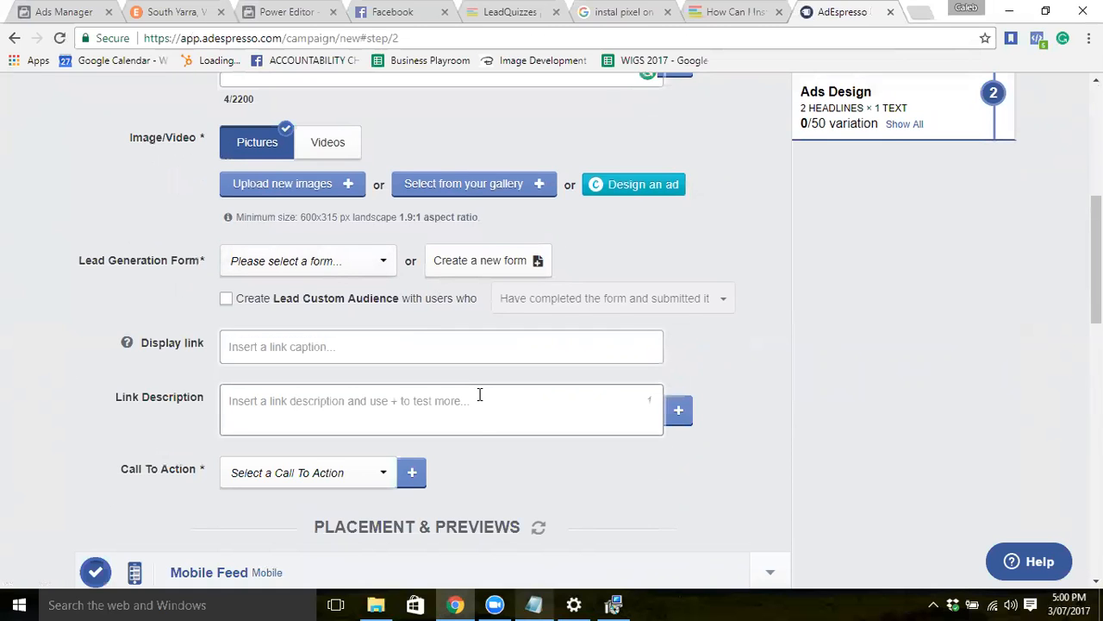
pyautogui.scroll(-2, 478, 392)
pyautogui.scroll(-3, 479, 394)
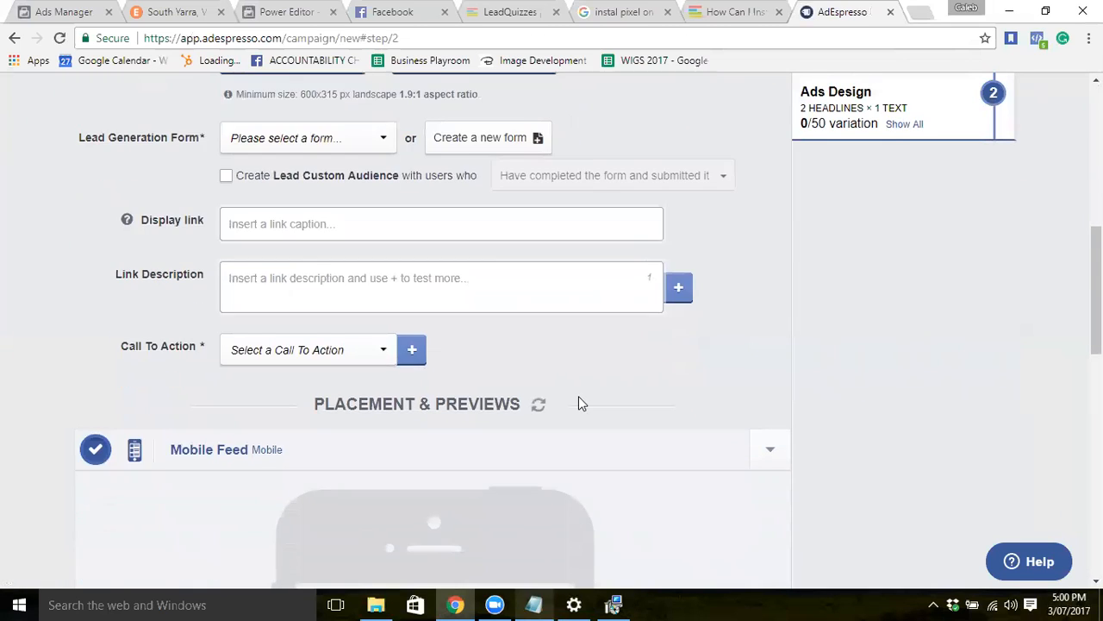
pyautogui.scroll(-3, 578, 398)
pyautogui.scroll(-5, 578, 398)
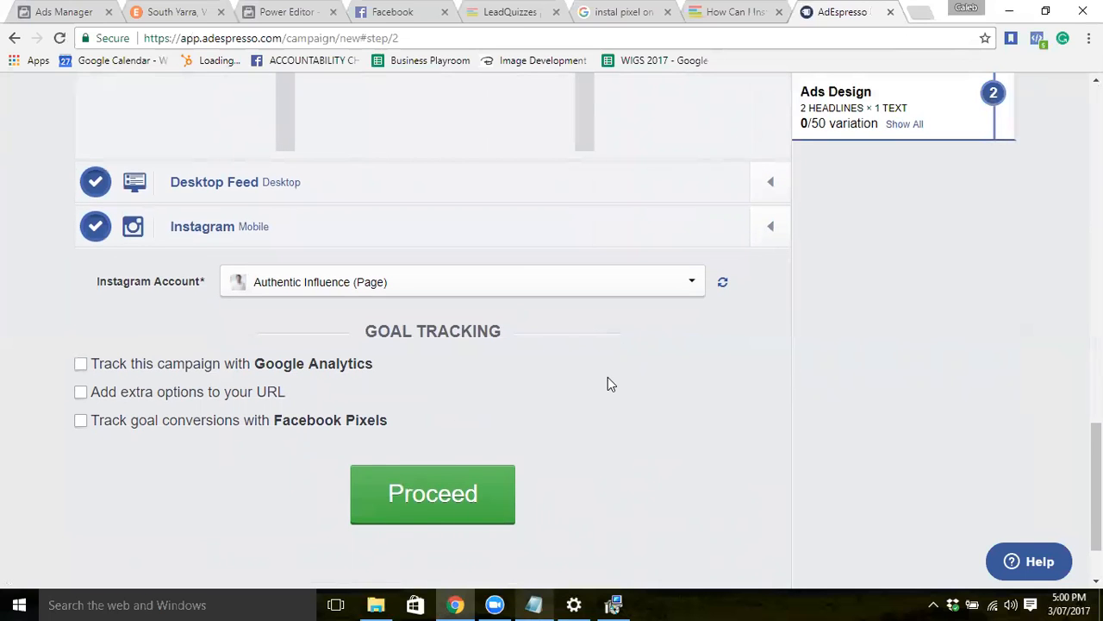
pyautogui.scroll(15, 607, 384)
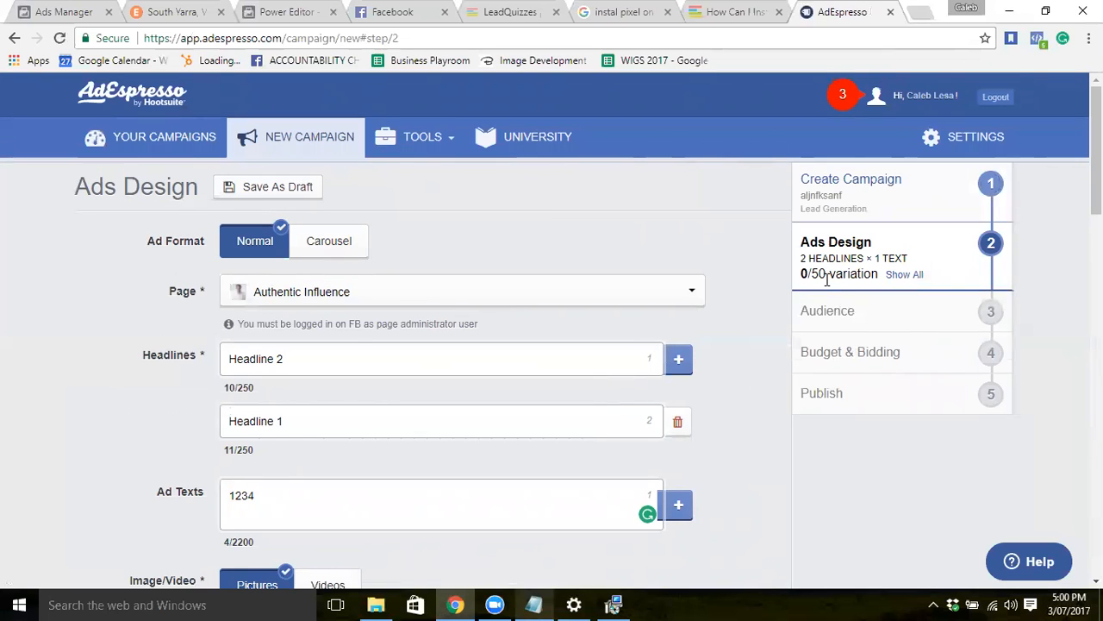
# Check and dismiss the notifications, then switch to the Facebook News Feed tab.
pyautogui.click(851, 99)
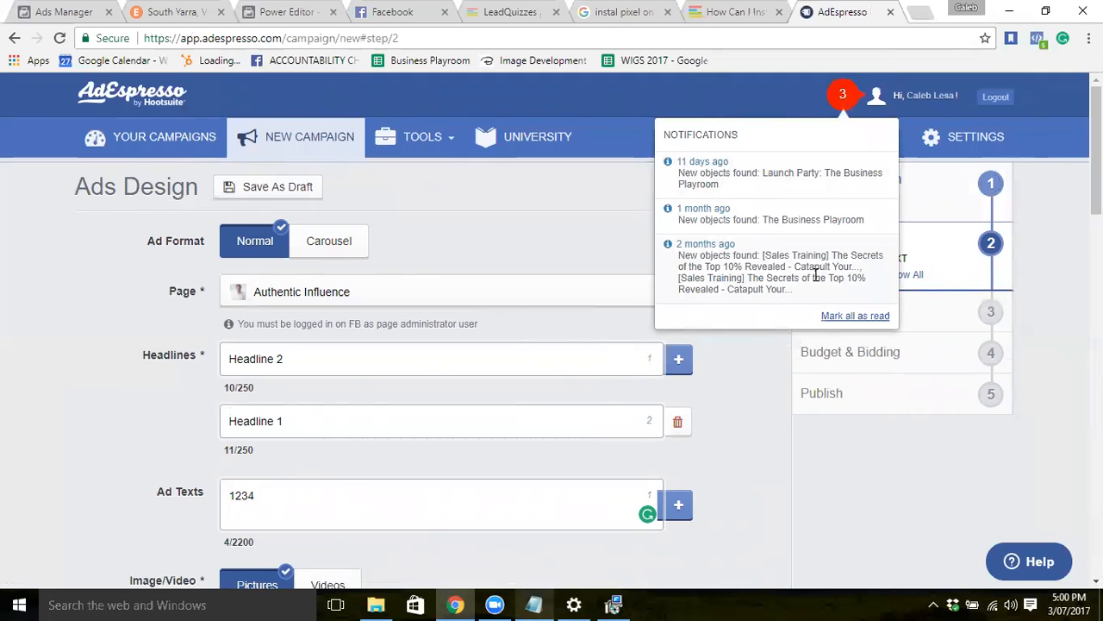
pyautogui.click(764, 280)
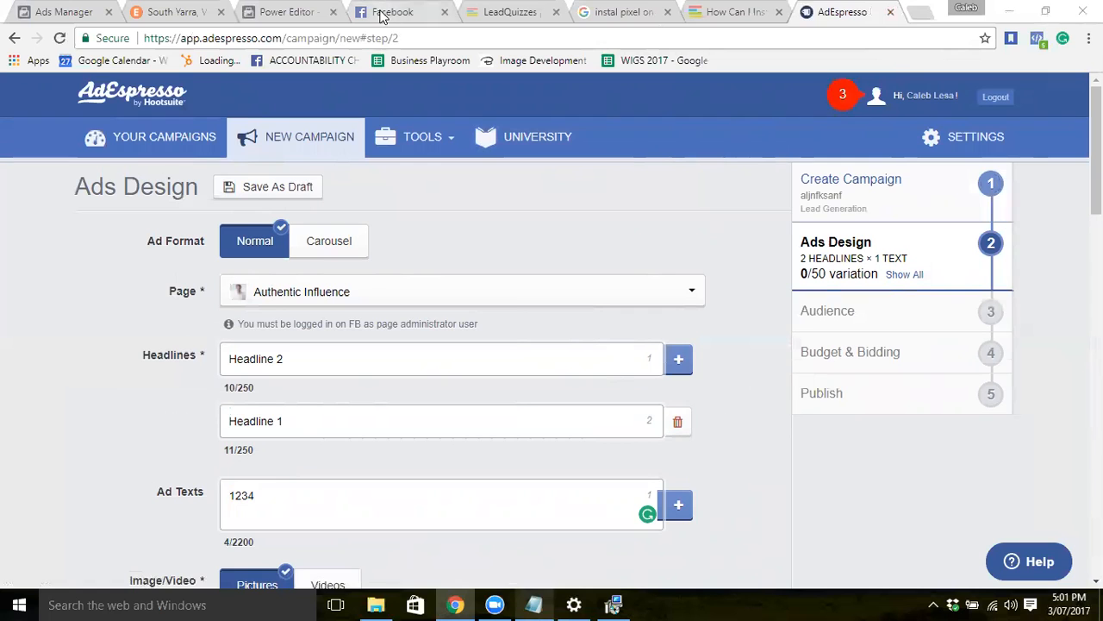
pyautogui.click(383, 17)
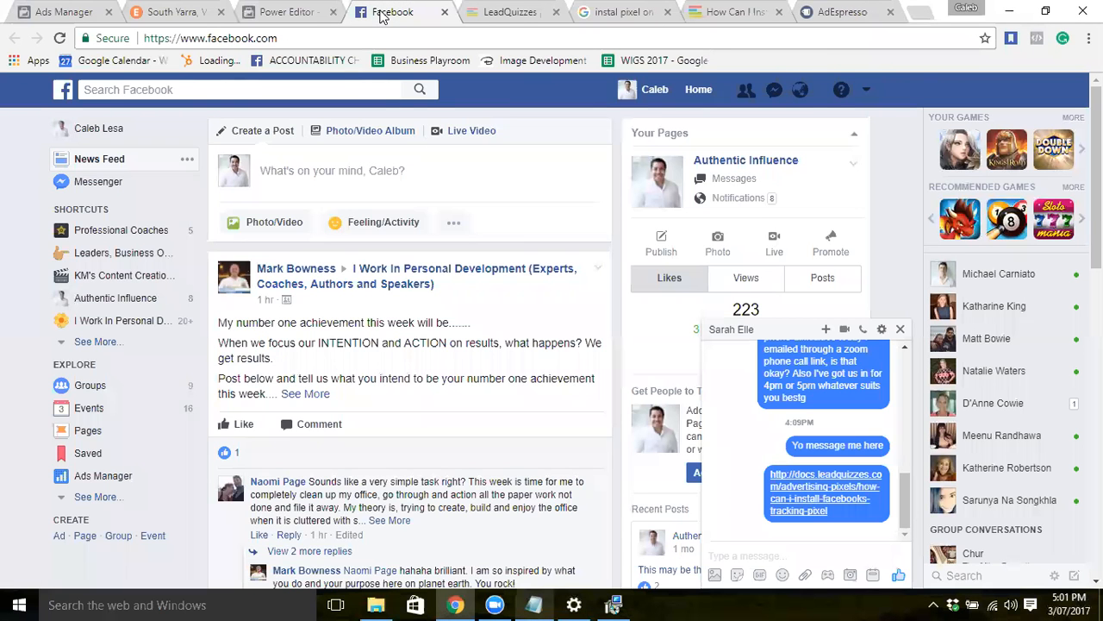